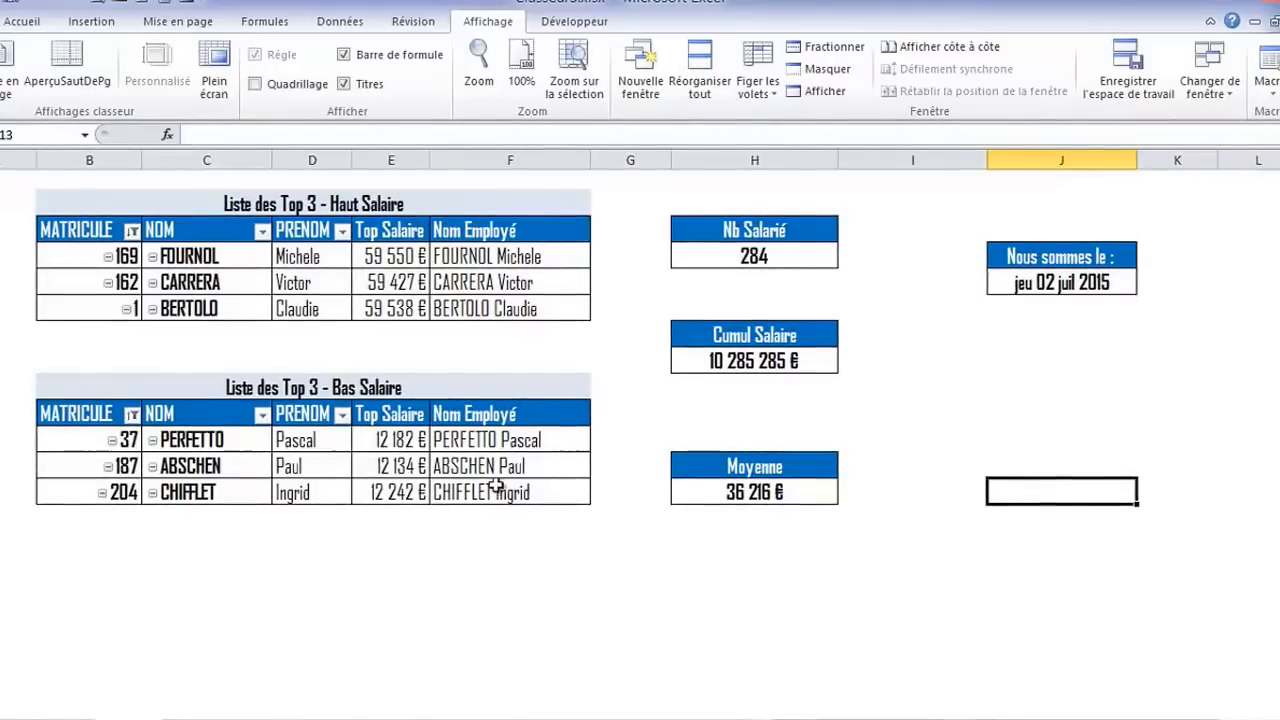
Examine the named result cells: the top and bottom three salaries, the average salary and the cumulative salary
left_click(328, 258)
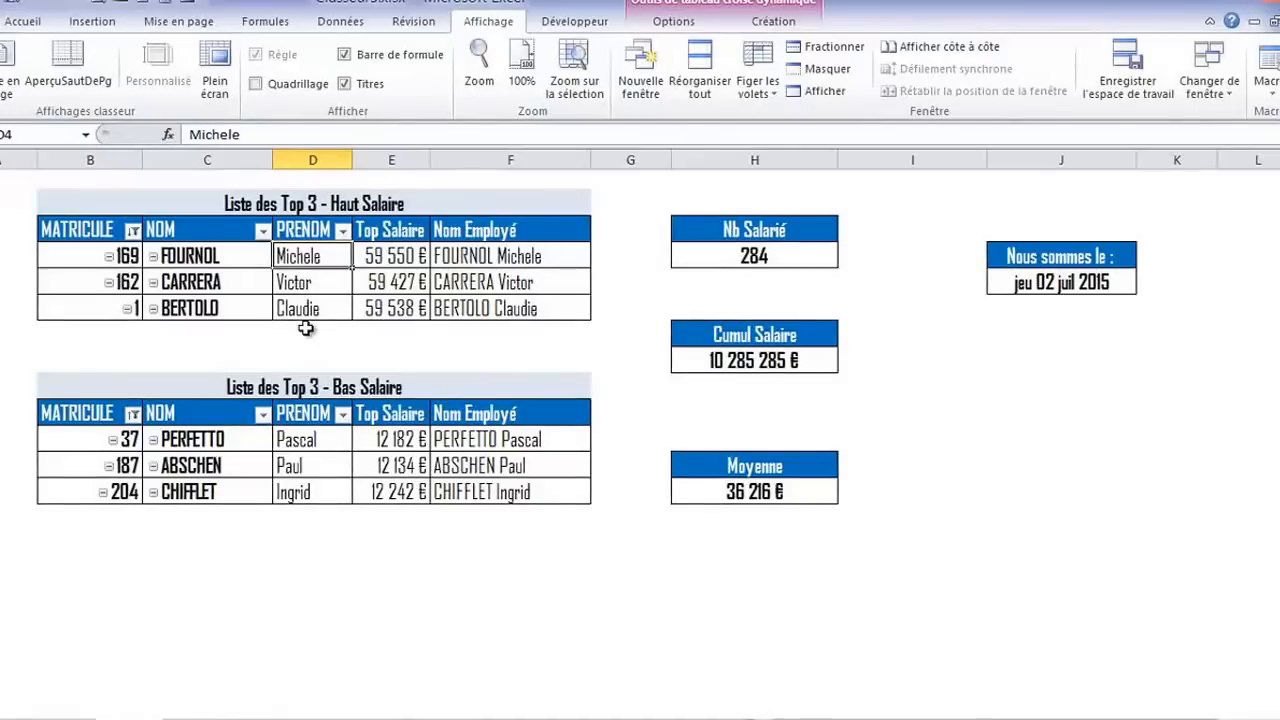
left_click(390, 257)
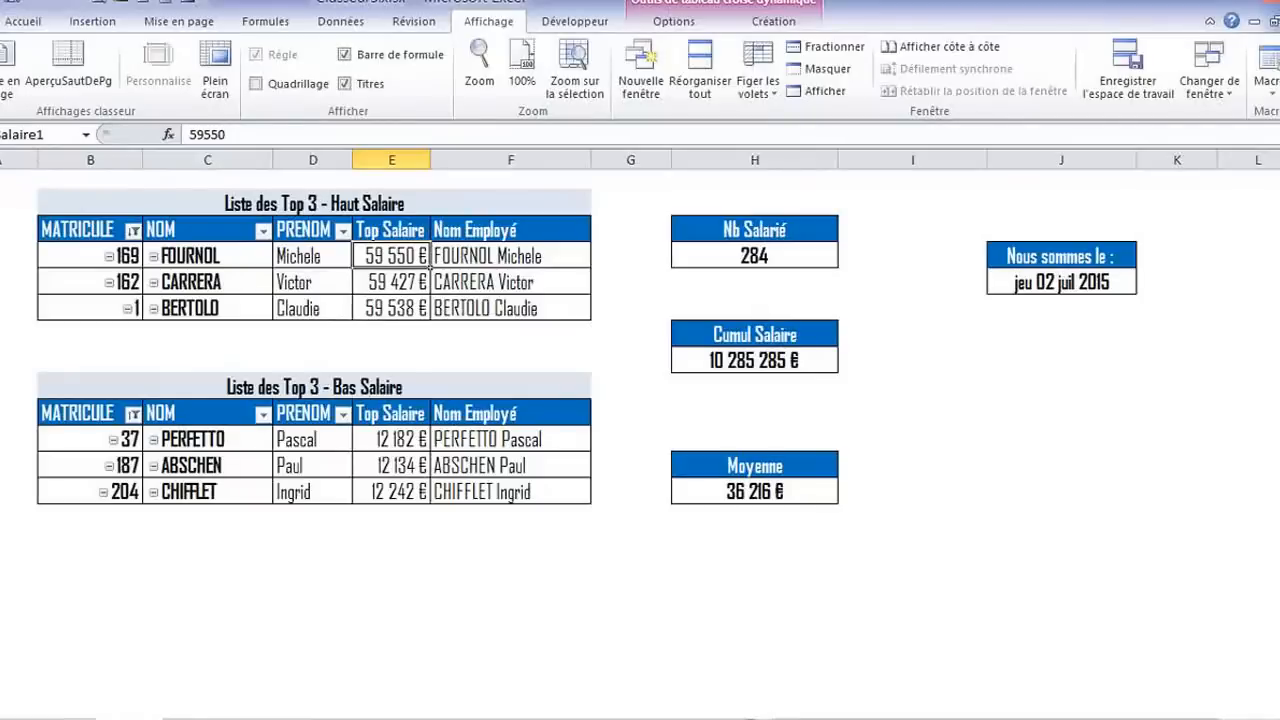
left_click(390, 282)
left_click(390, 308)
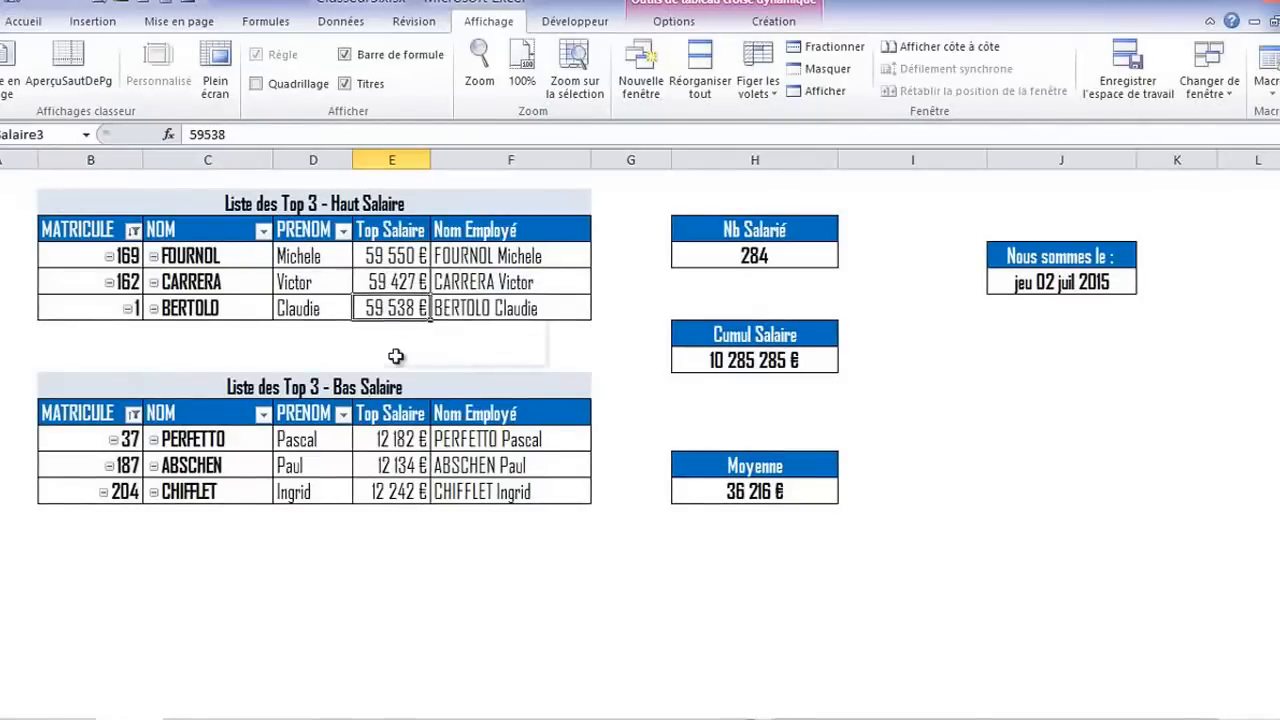
left_click(398, 439)
left_click(395, 465)
left_click(395, 491)
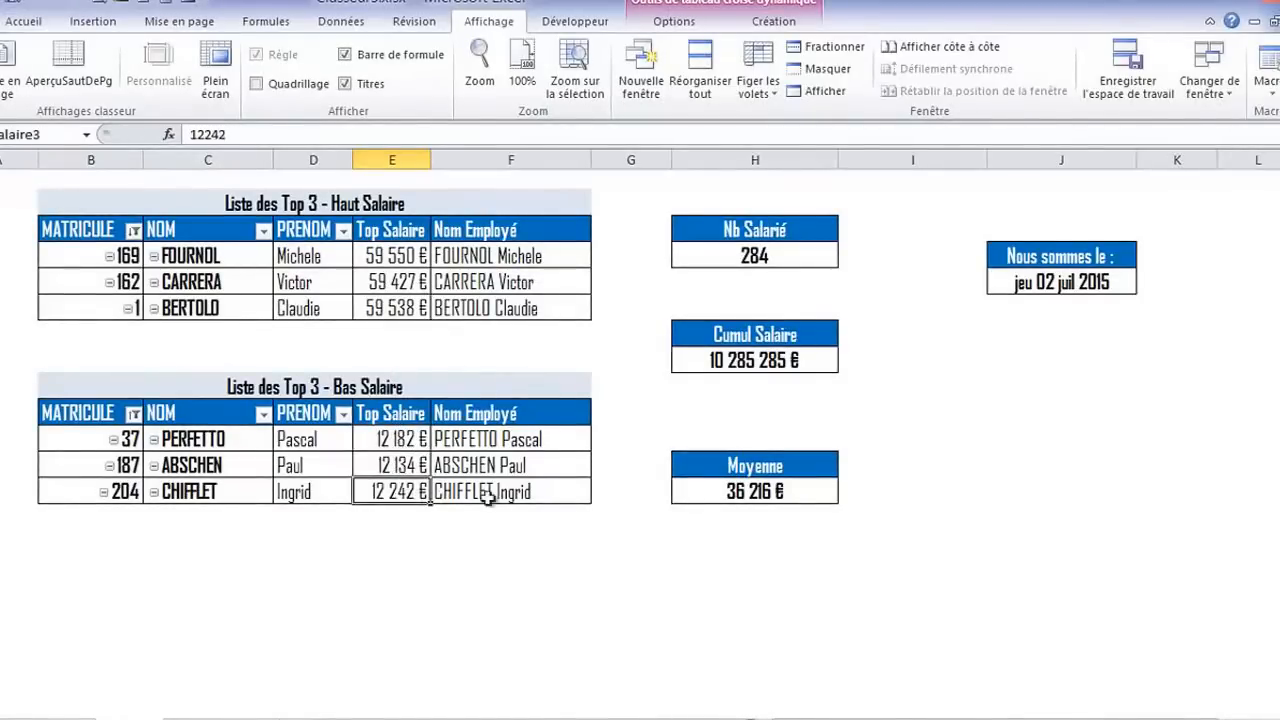
left_click(710, 493)
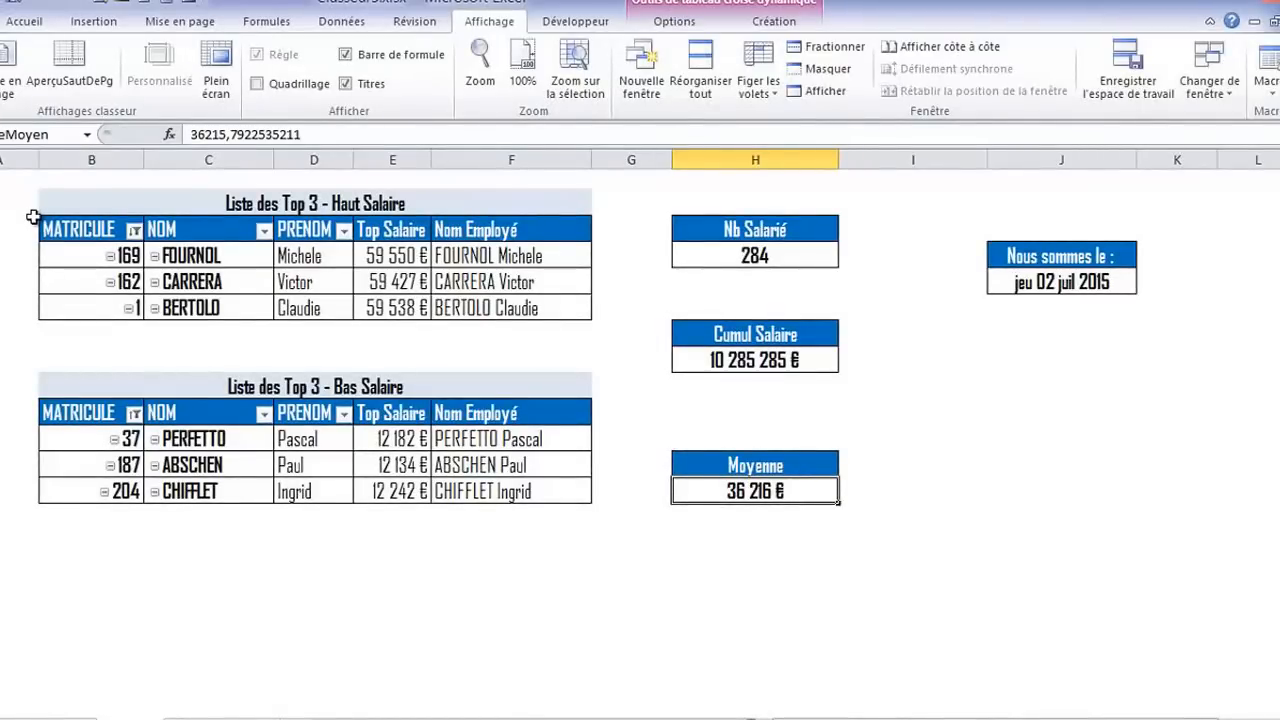
left_click(757, 368)
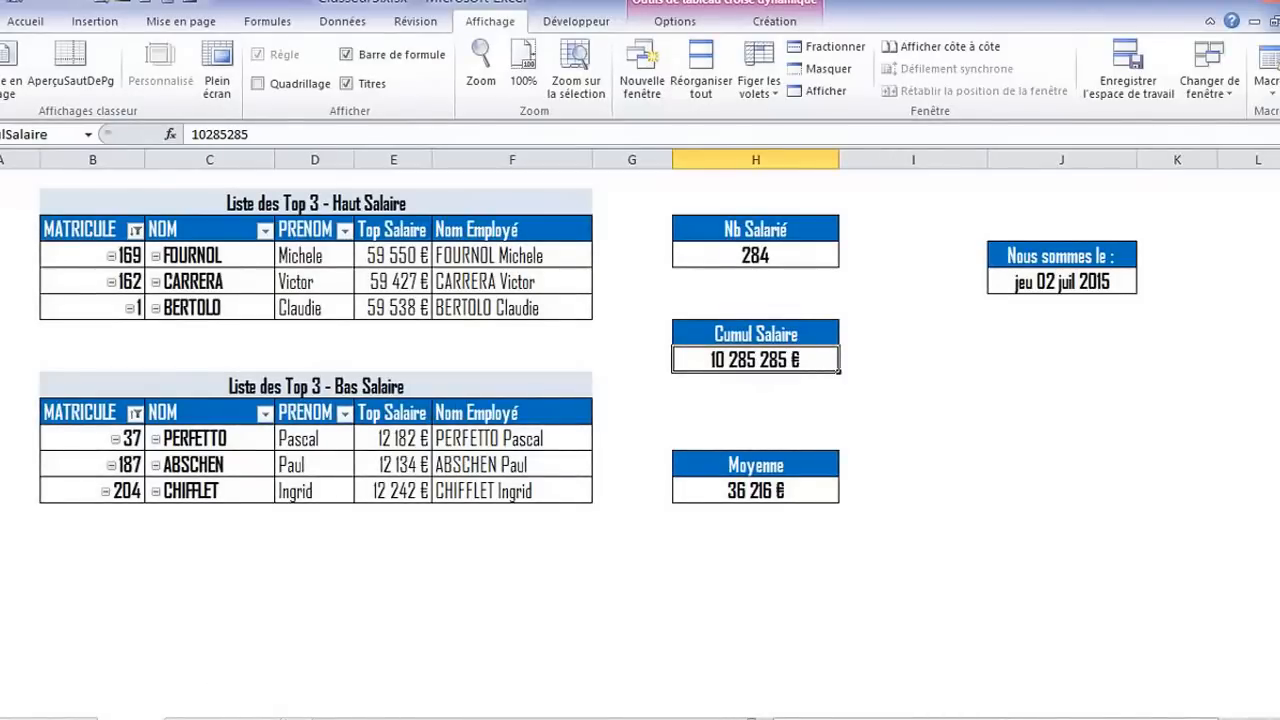
Open the blank Tableau de Bord sheet, view the model dashboard in Tableau de Bord RH.xlsm, and return to Classeur5.xlsx
left_click(218, 718)
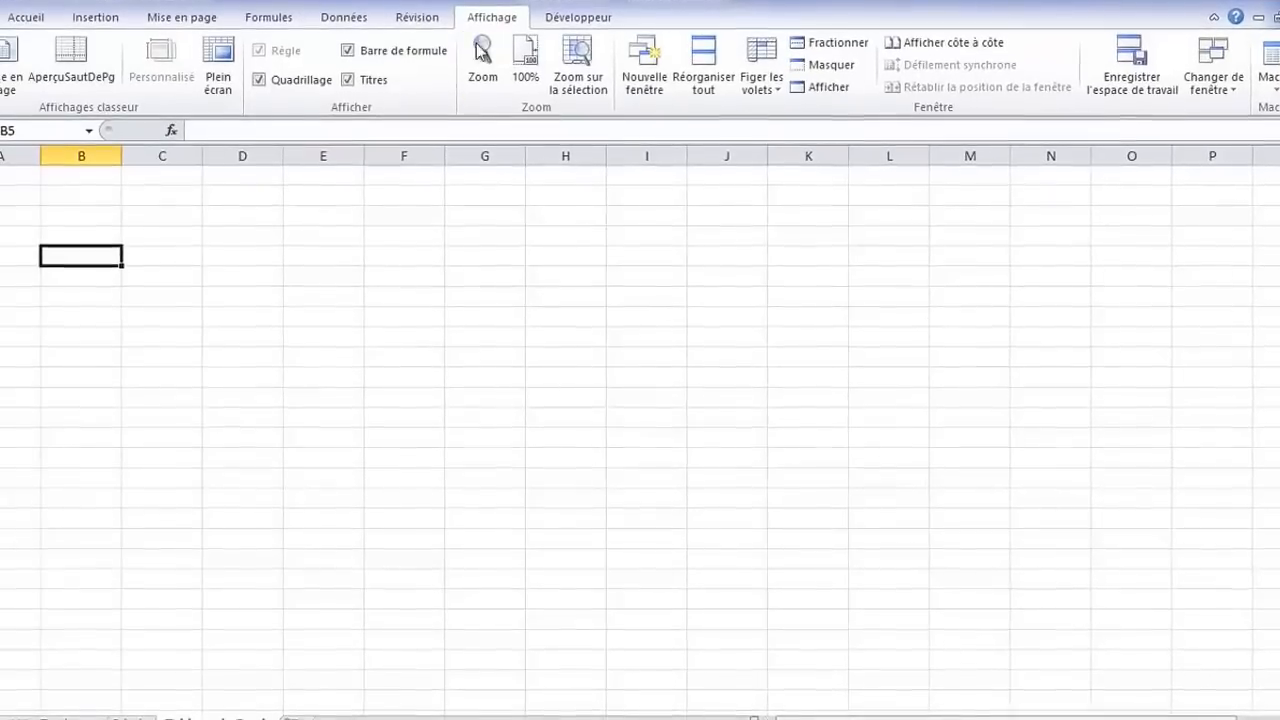
left_click(1210, 95)
left_click(1199, 105)
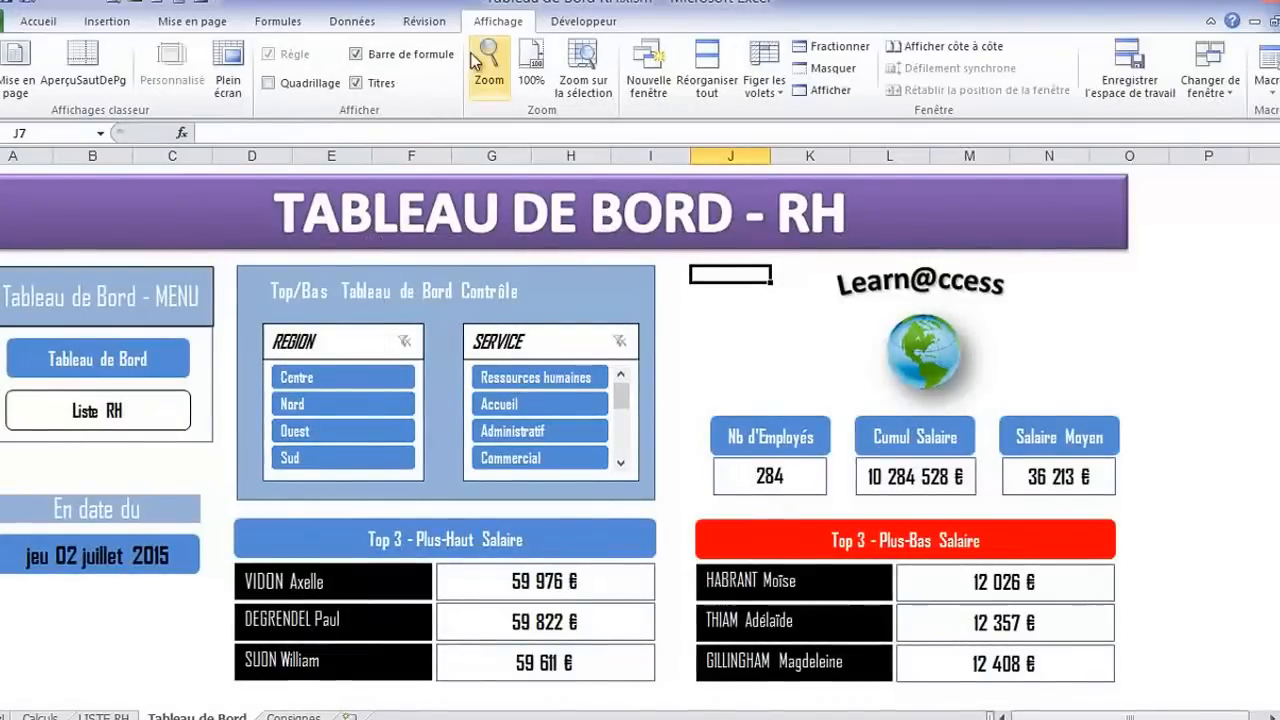
left_click(1208, 88)
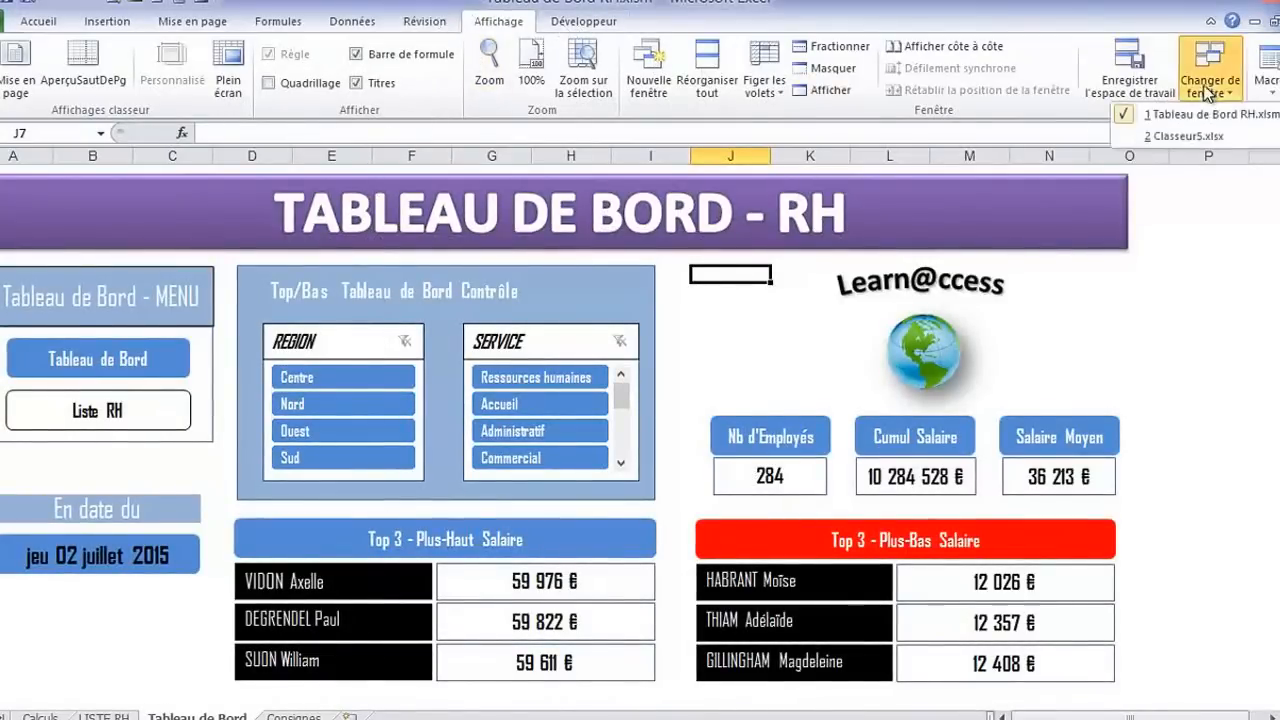
left_click(1191, 137)
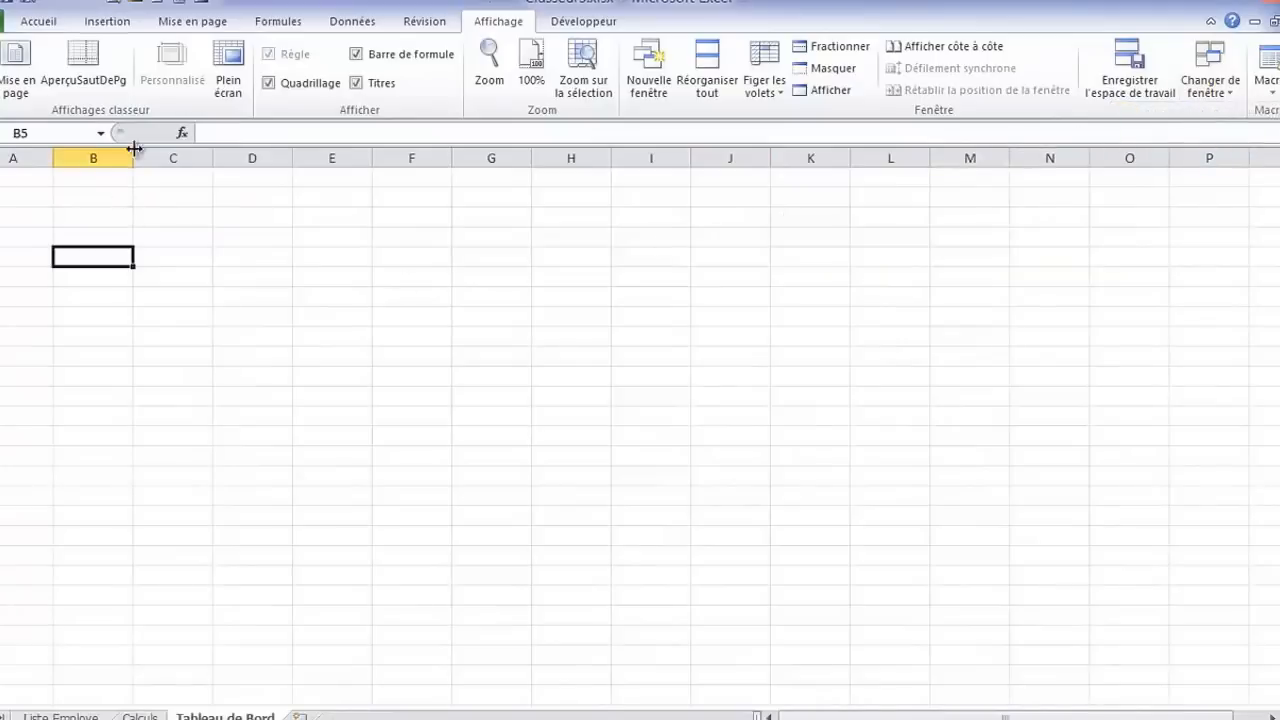
Insert a text box about 2.54 × 29.66 cm across columns B to O near row 2, reading "TABLEAU DE BORD RH"
left_click(104, 20)
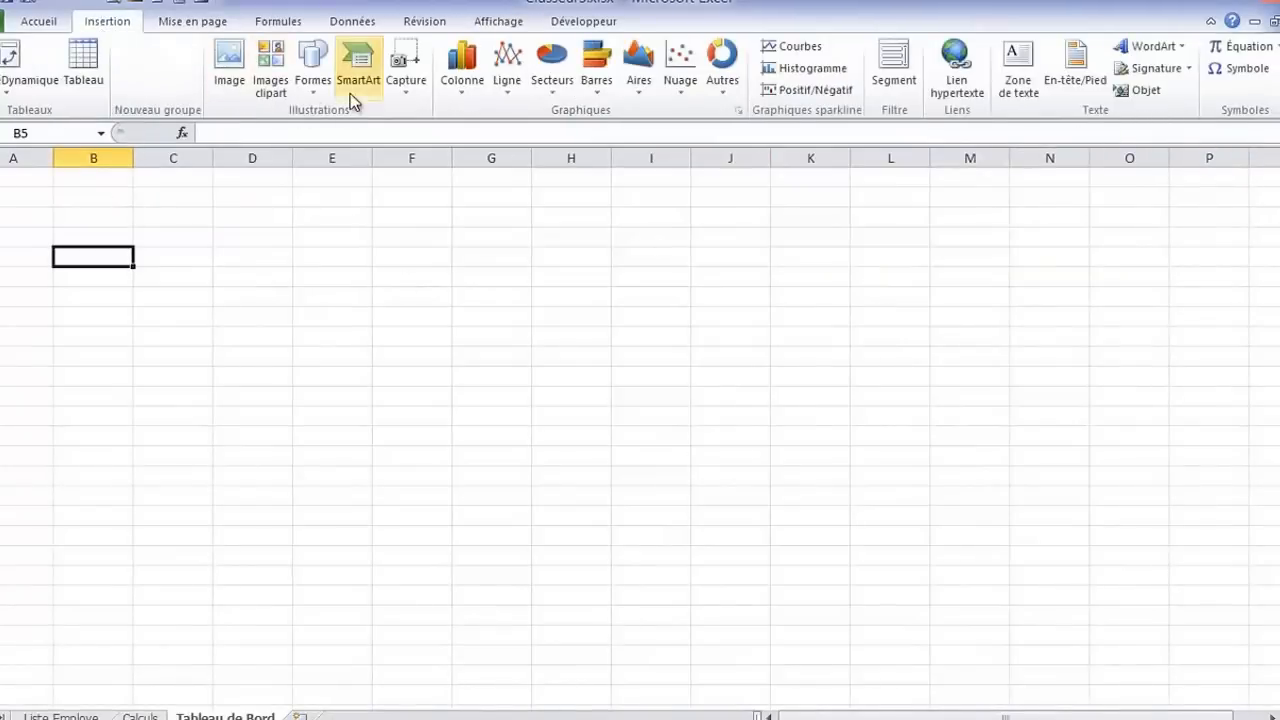
left_click(314, 86)
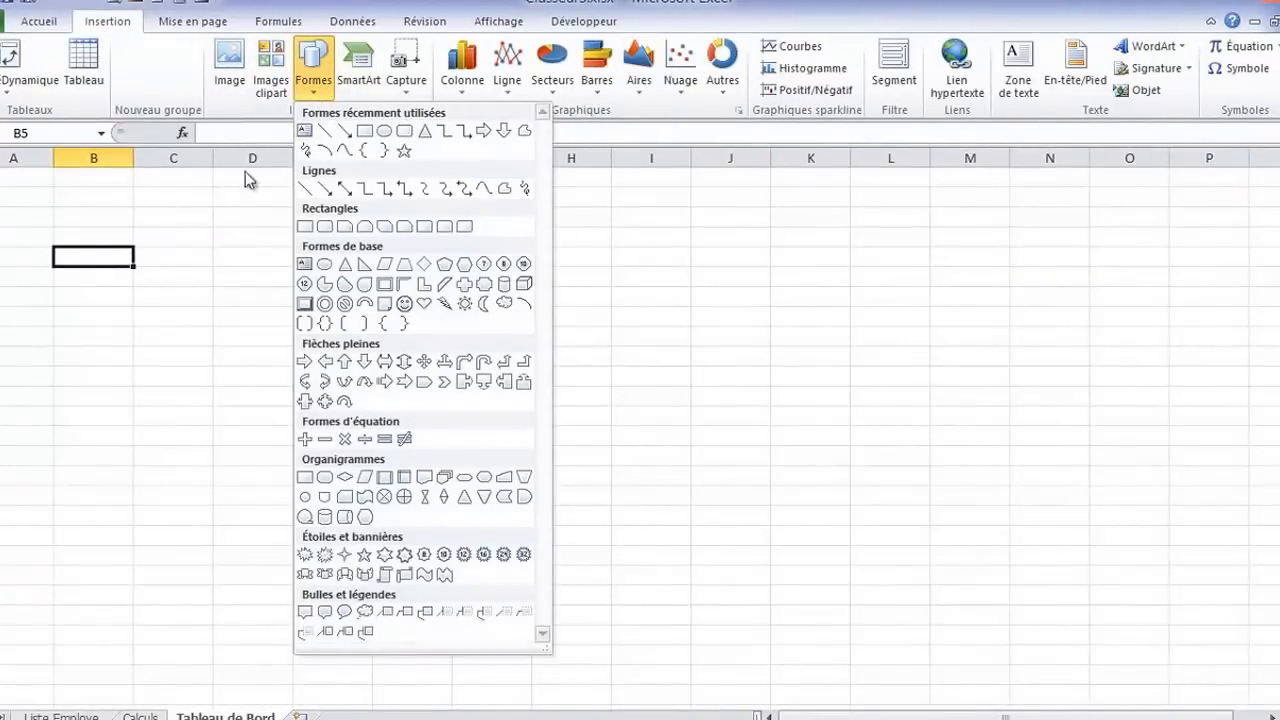
left_click(306, 131)
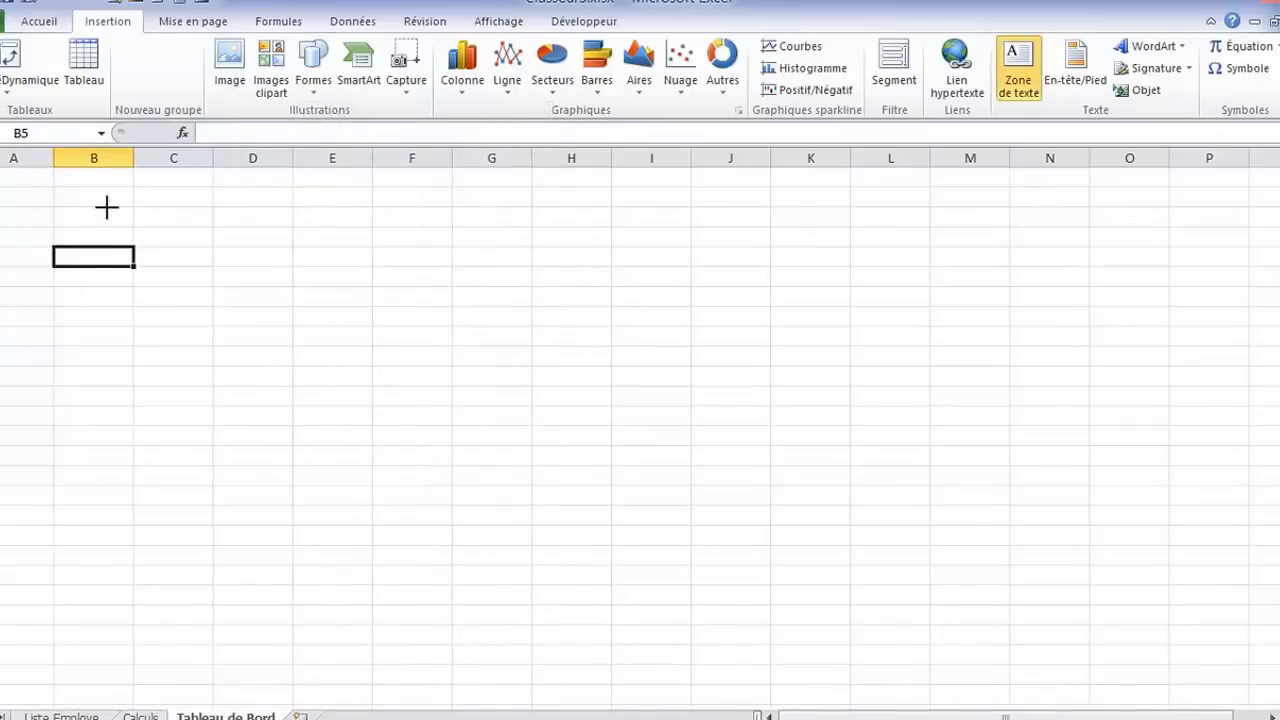
mouse_move(52, 191)
left_mouse_down()
mouse_move(529, 271)
mouse_move(1197, 286)
mouse_move(1145, 279)
left_mouse_up()
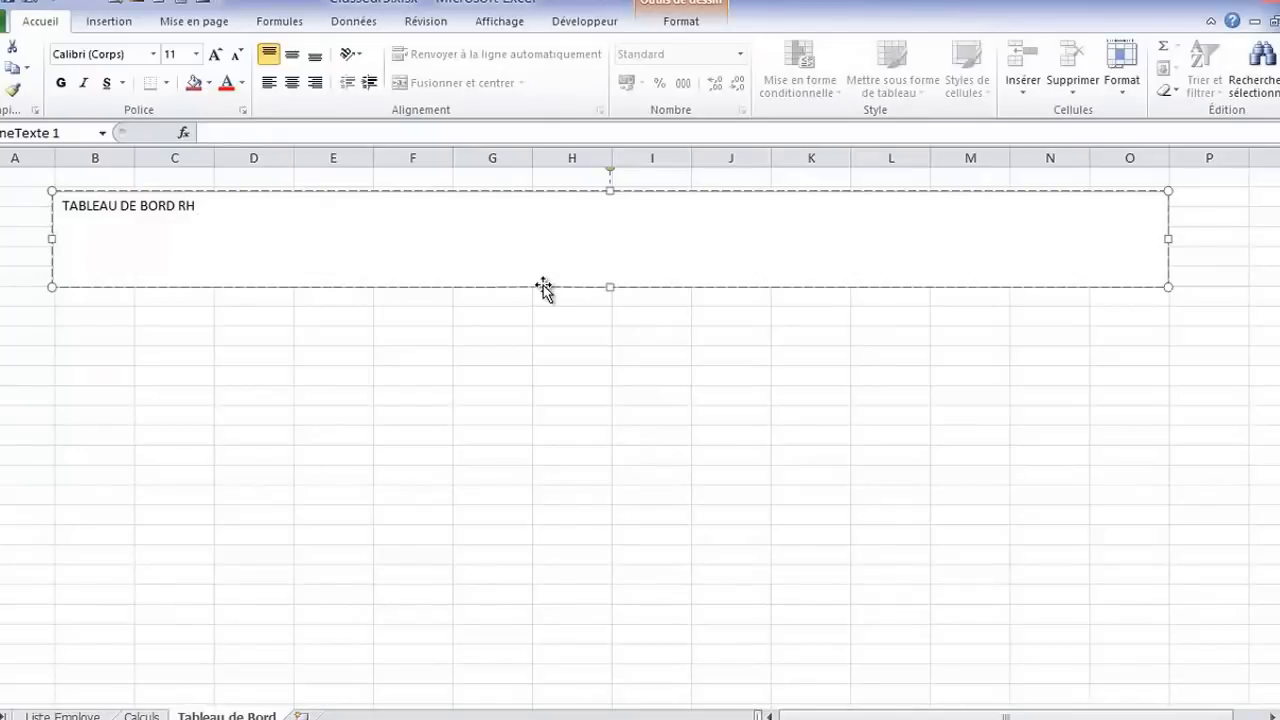
Apply the glossy blue shape style from the last row of the style gallery to the title text box
left_click(680, 21)
left_click(345, 80)
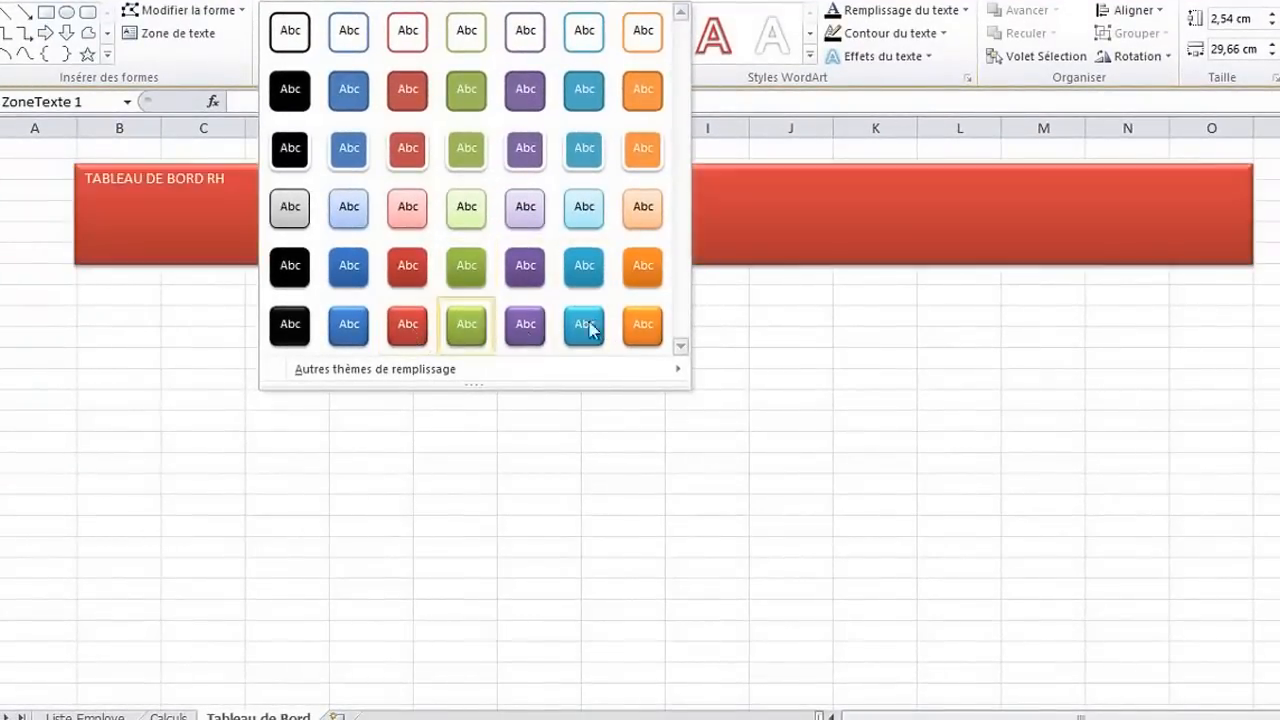
left_click(349, 326)
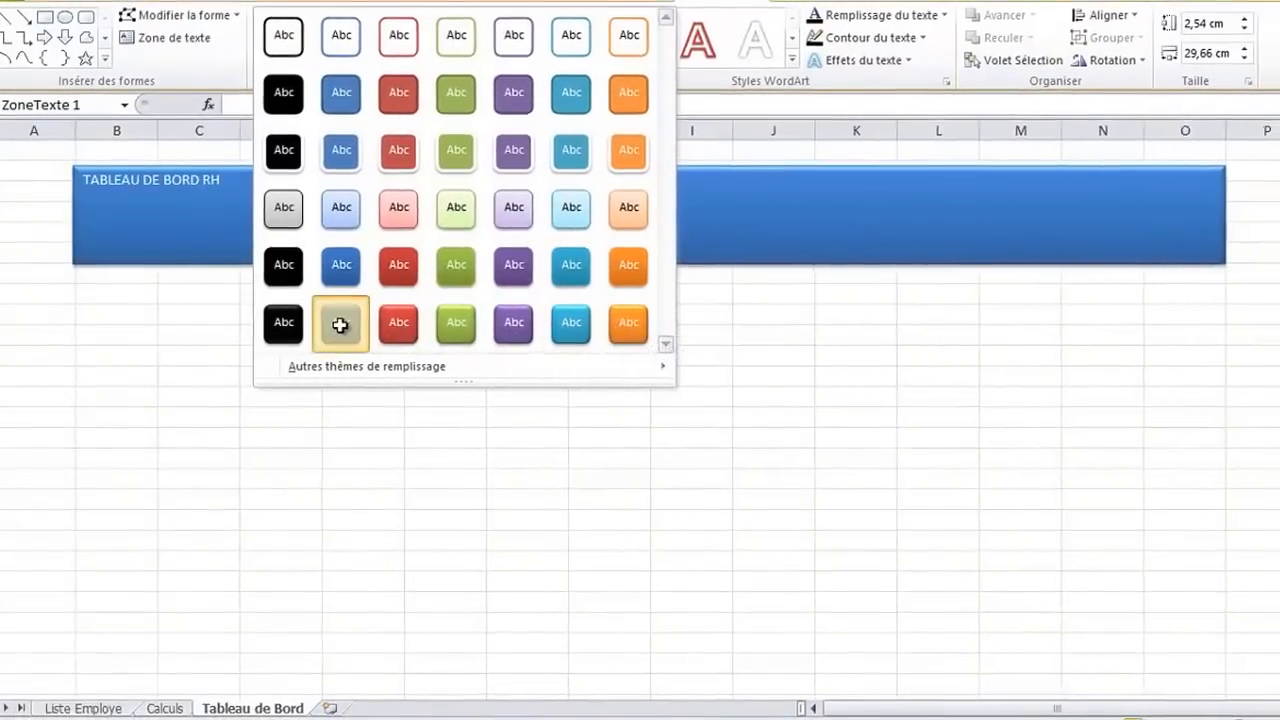
Centre the banner's title text vertically and horizontally and make it bold
left_click(58, 3)
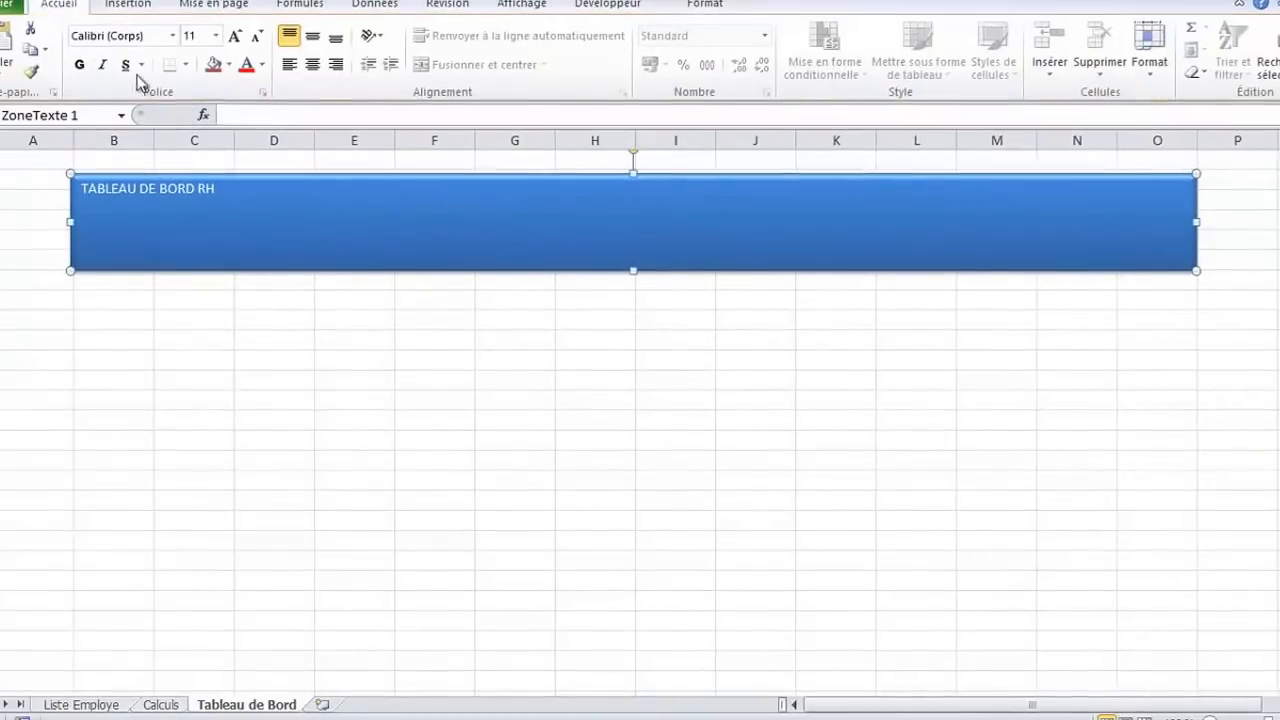
left_click(312, 38)
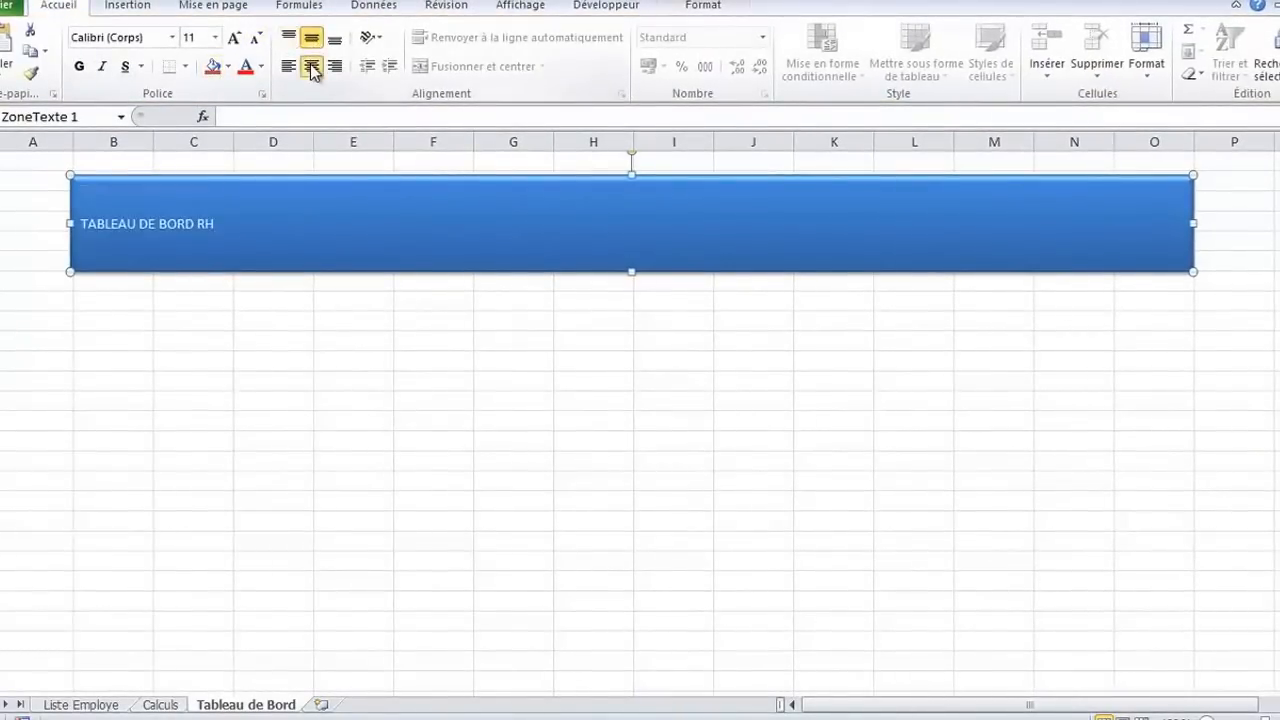
left_click(311, 66)
left_click(79, 66)
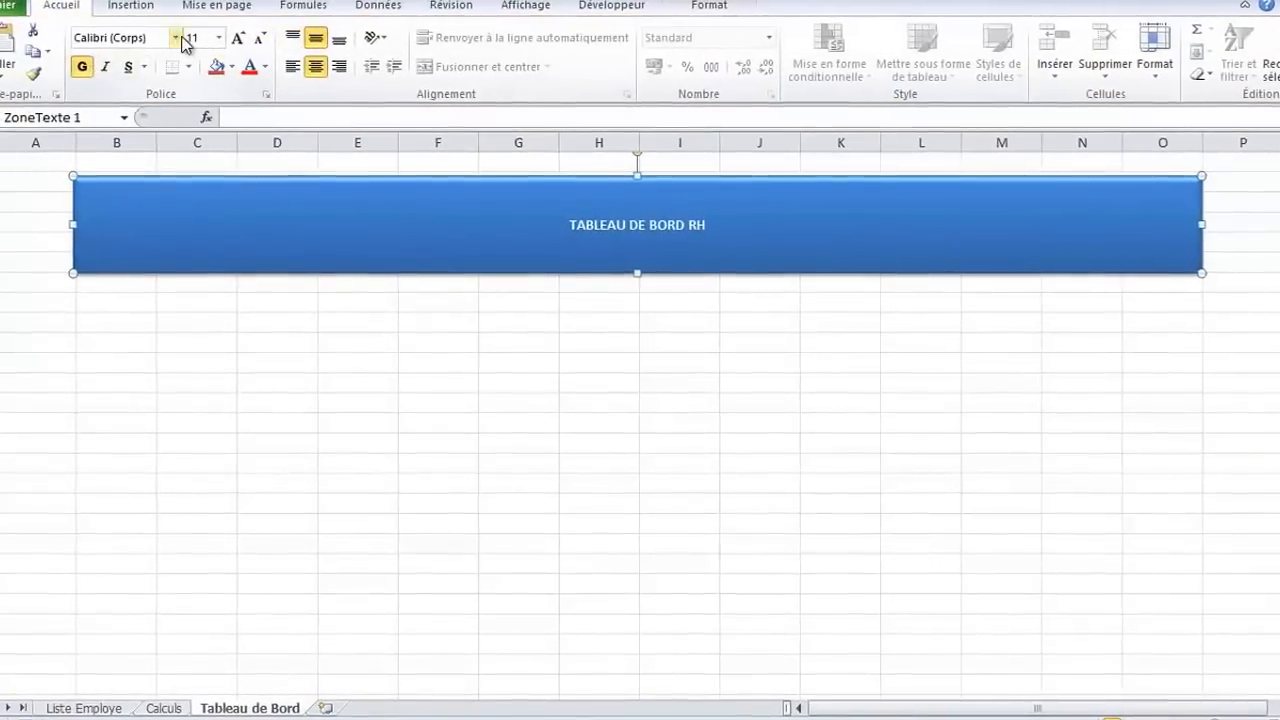
Set the banner's title text to the Agency FB font at size 48
left_click(173, 37)
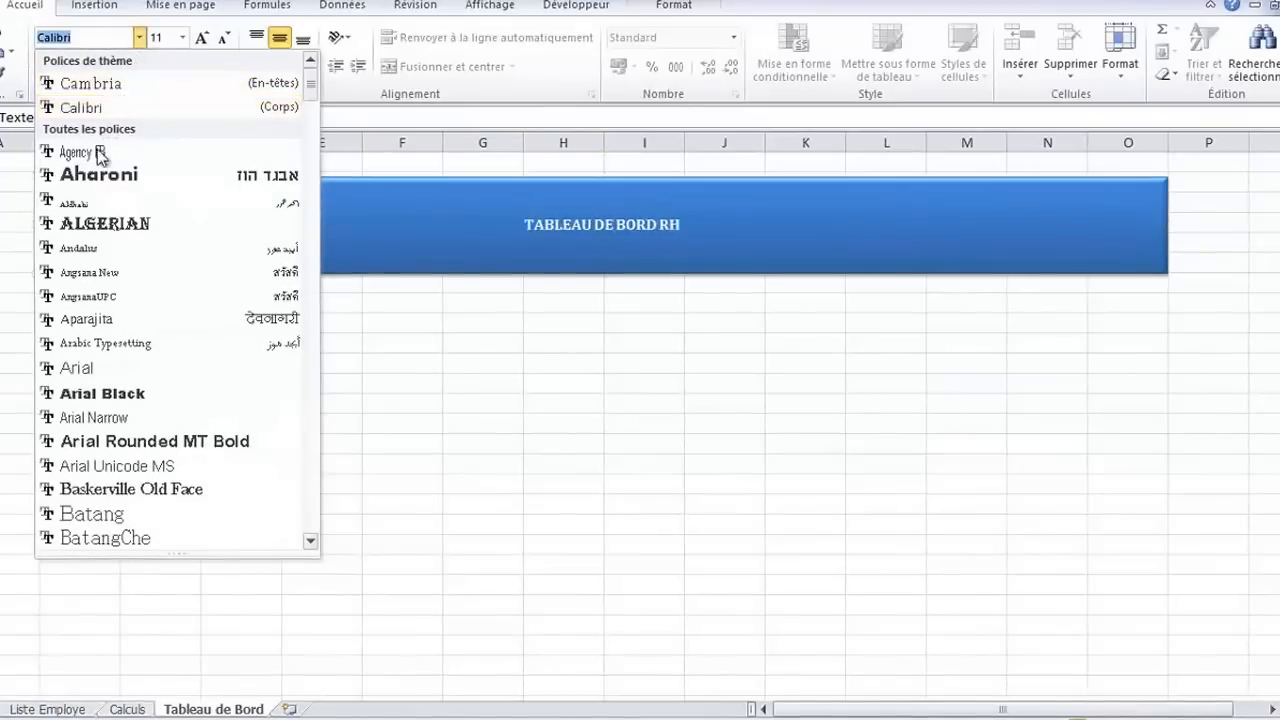
left_click(84, 151)
left_click(203, 38)
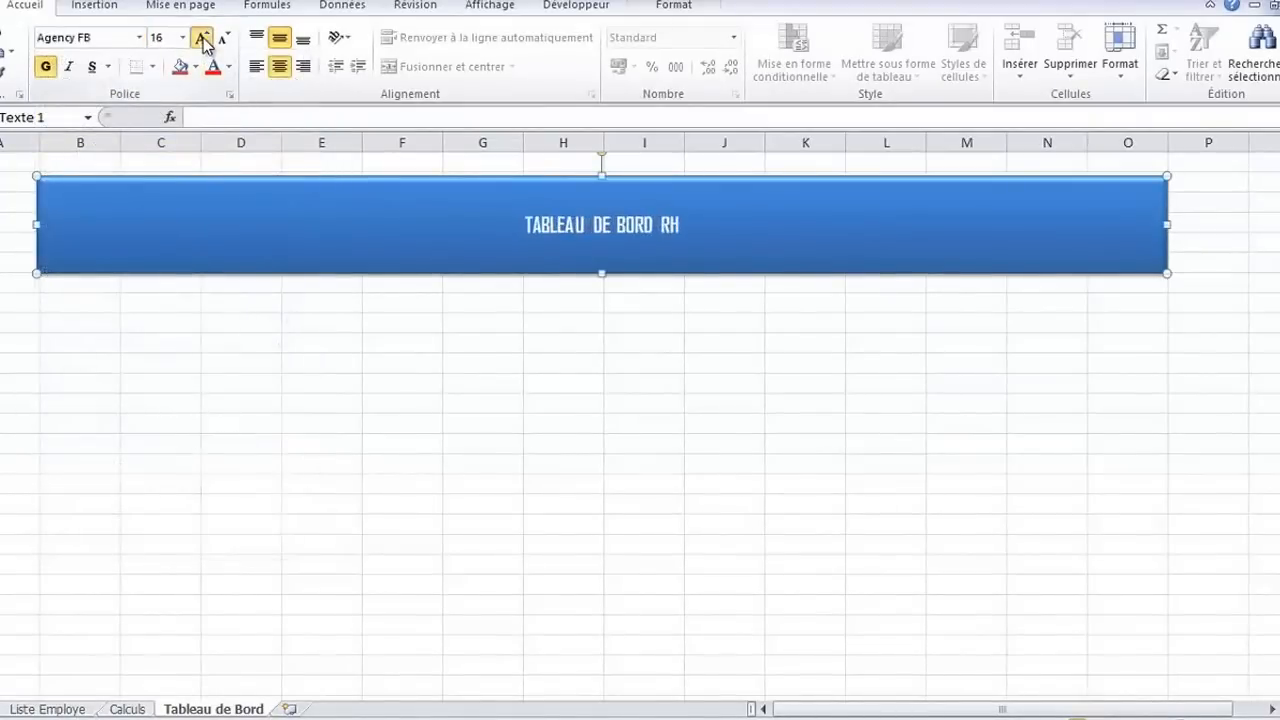
left_click(203, 38)
left_click(203, 38)
left_click(203, 38)
left_click(203, 38)
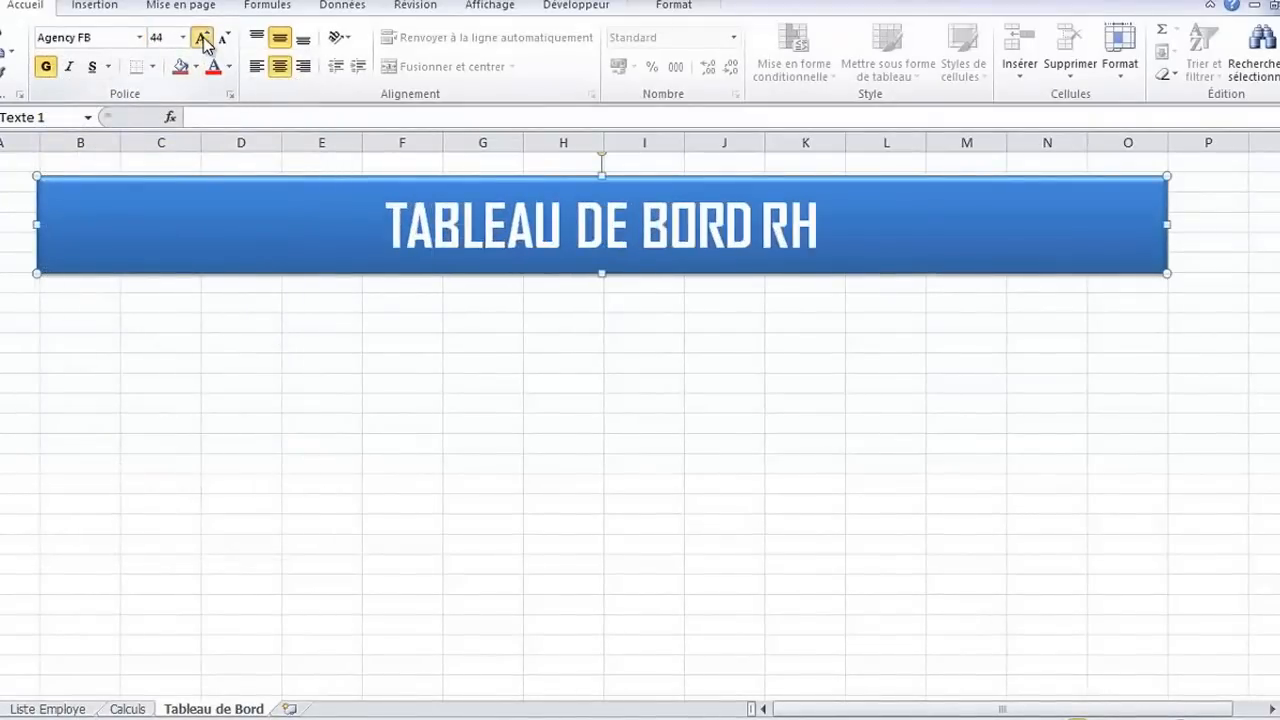
left_click(203, 38)
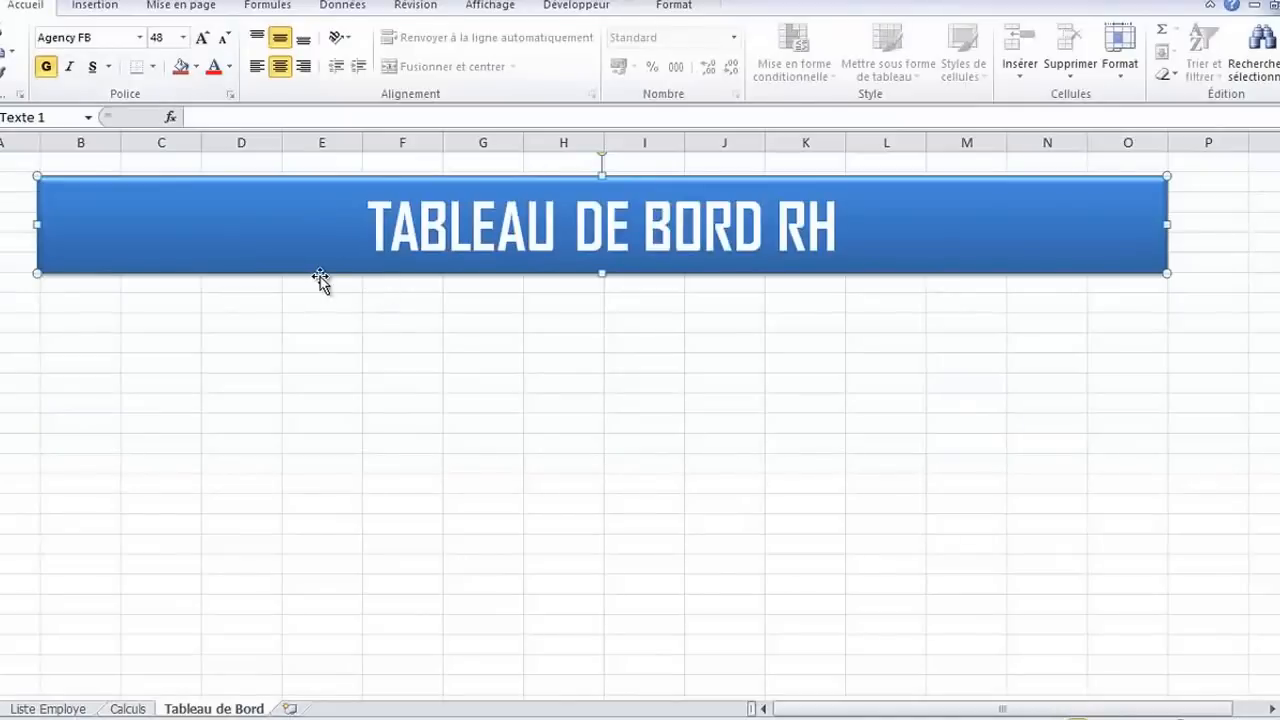
Move the title banner slightly upward and stretch it to about 2.65 cm high and 29.71 cm wide
left_click_drag(318, 269, 314, 264)
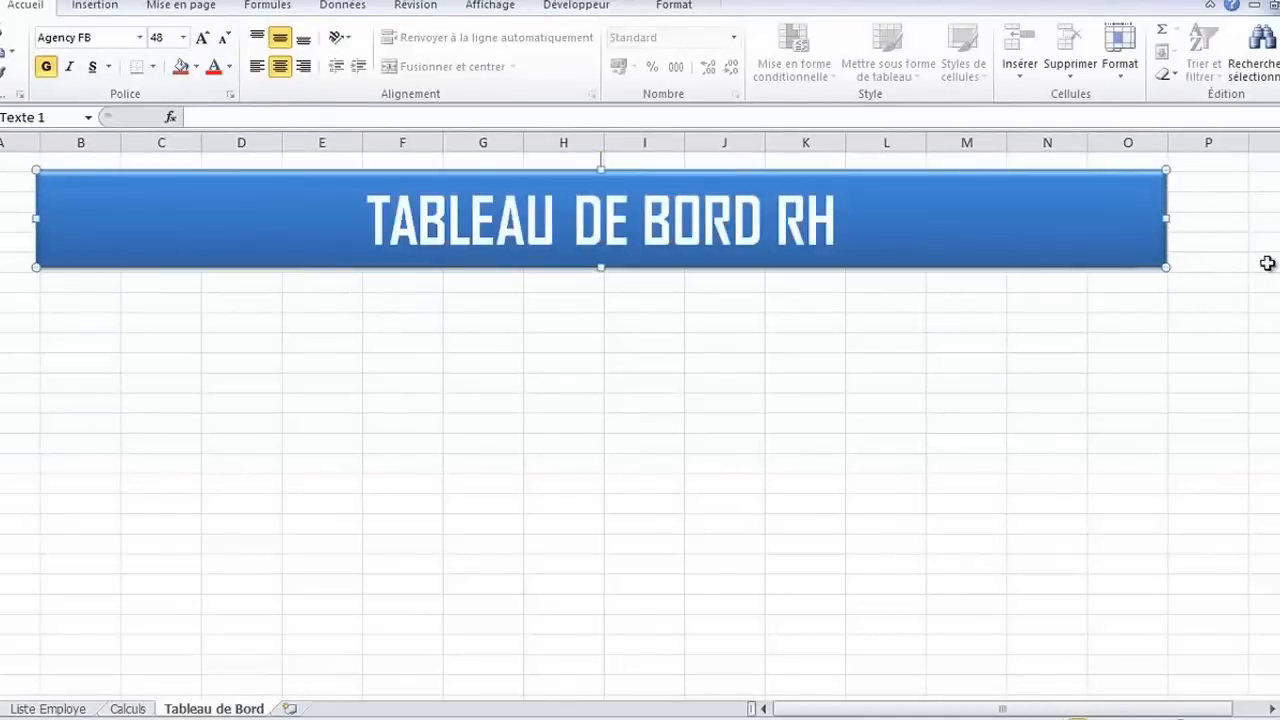
left_click_drag(1167, 268, 1169, 272)
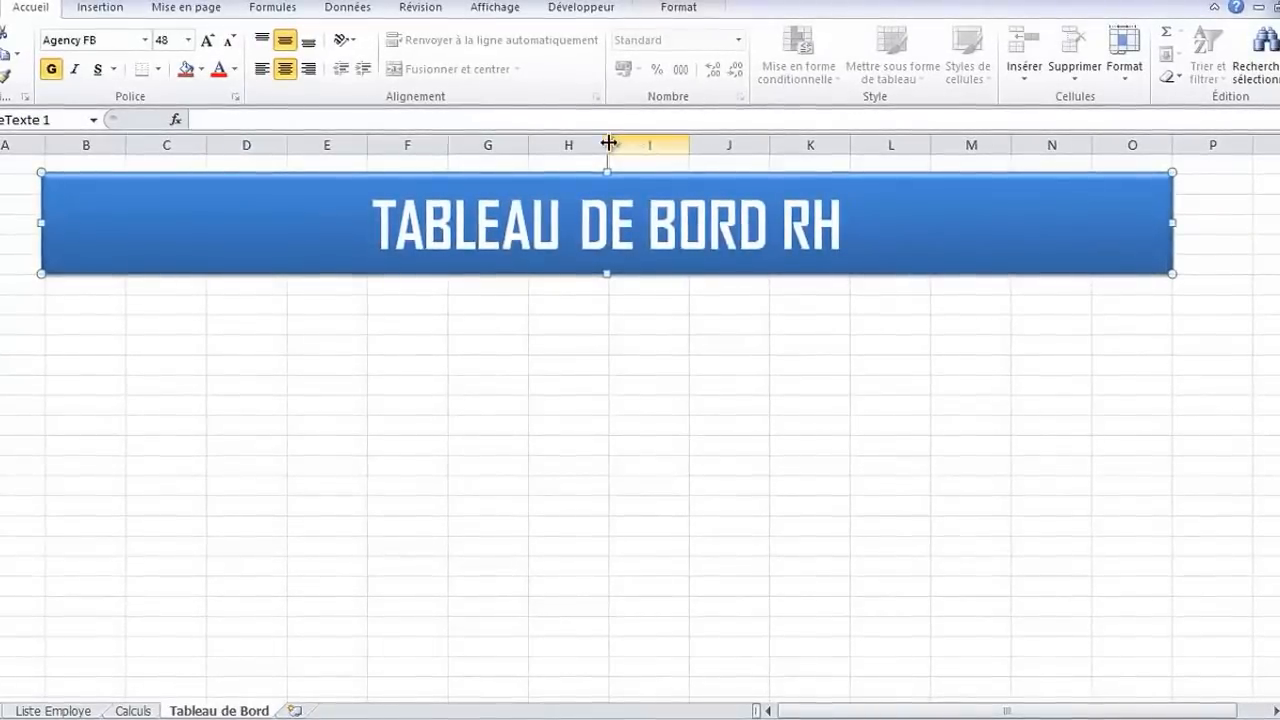
Widen column H to test how the banner reacts and undo the change
left_click_drag(611, 144, 763, 145)
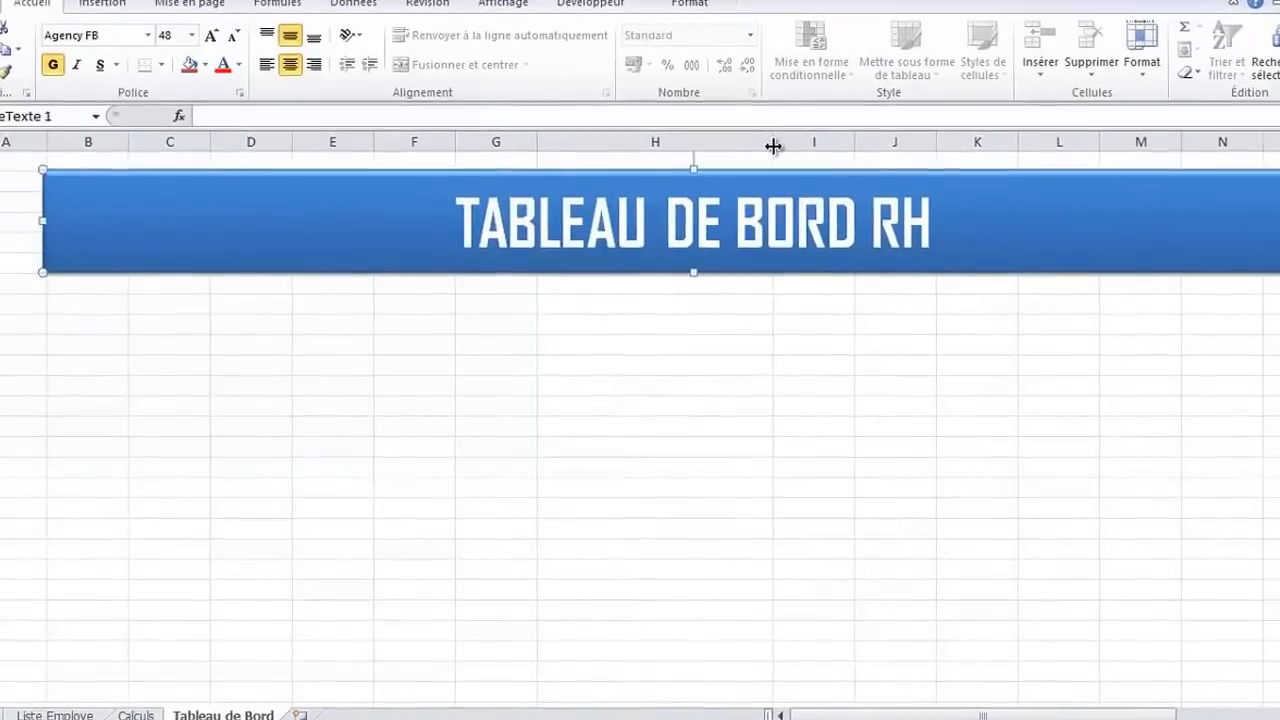
key("ctrl+z")
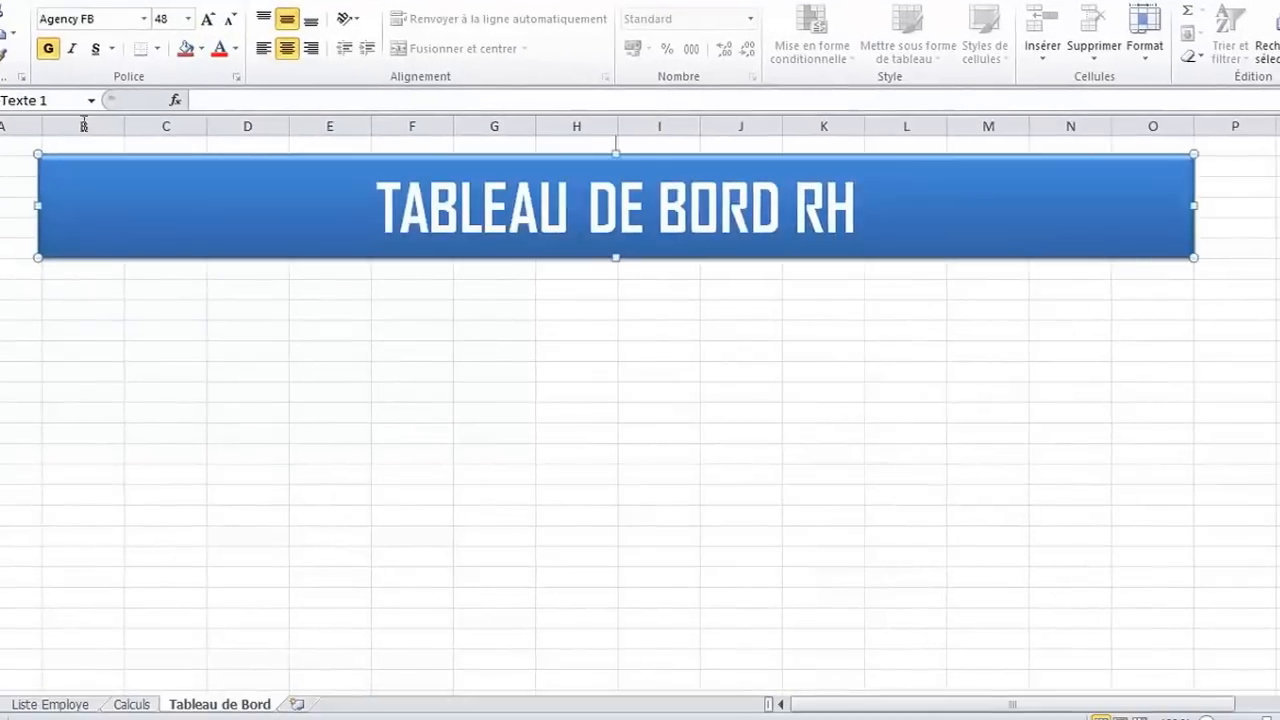
Set the title banner's positioning to "Ne pas déplacer ou dimensionner avec les cellules"
right_click(1020, 160)
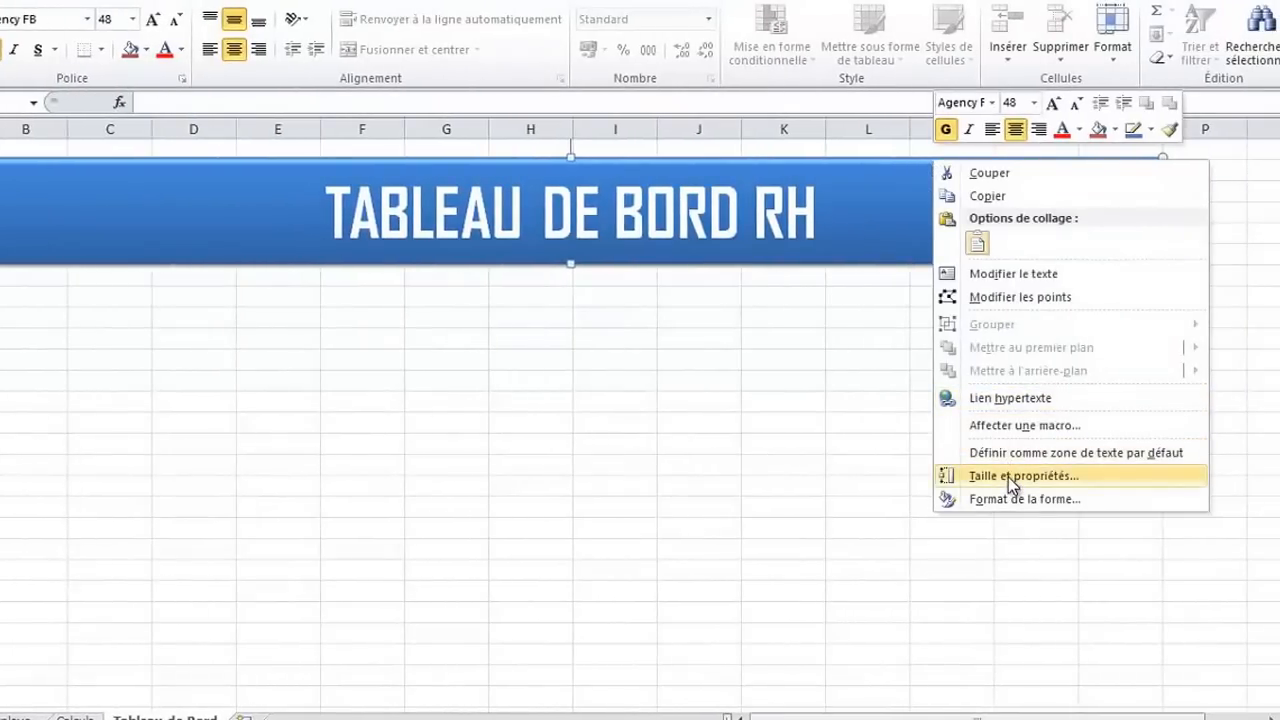
left_click(1008, 477)
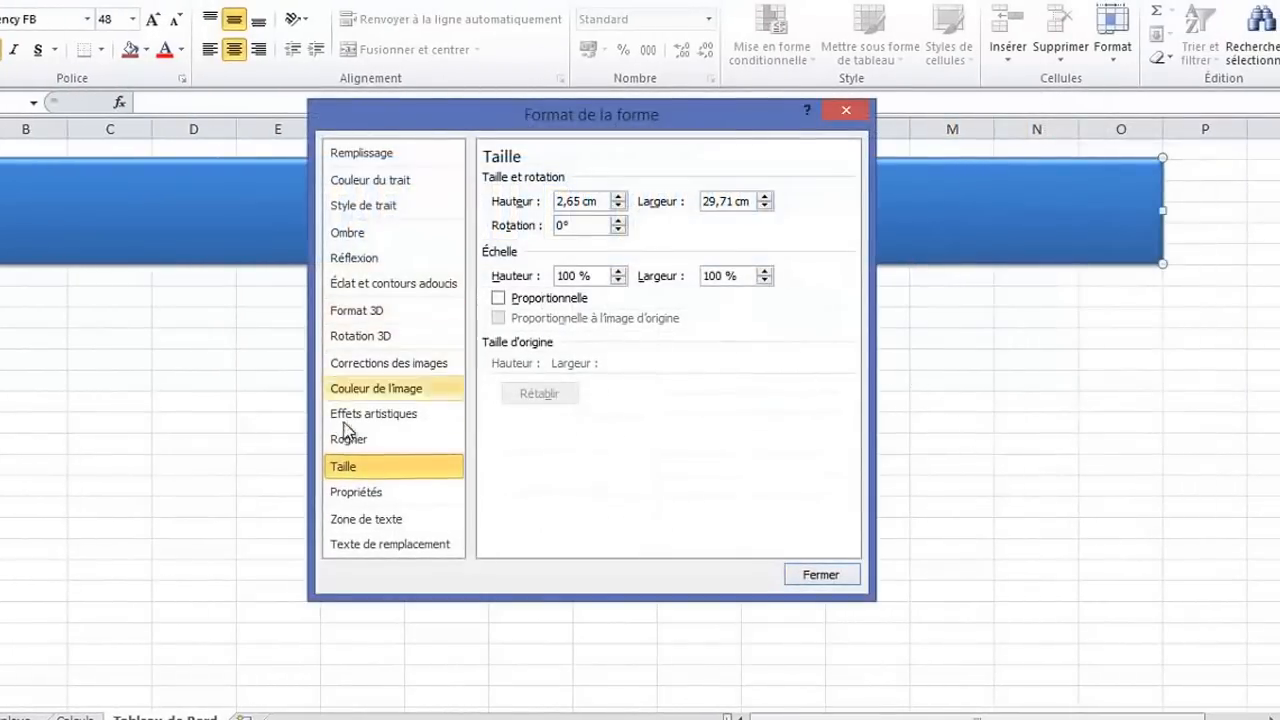
left_click(356, 494)
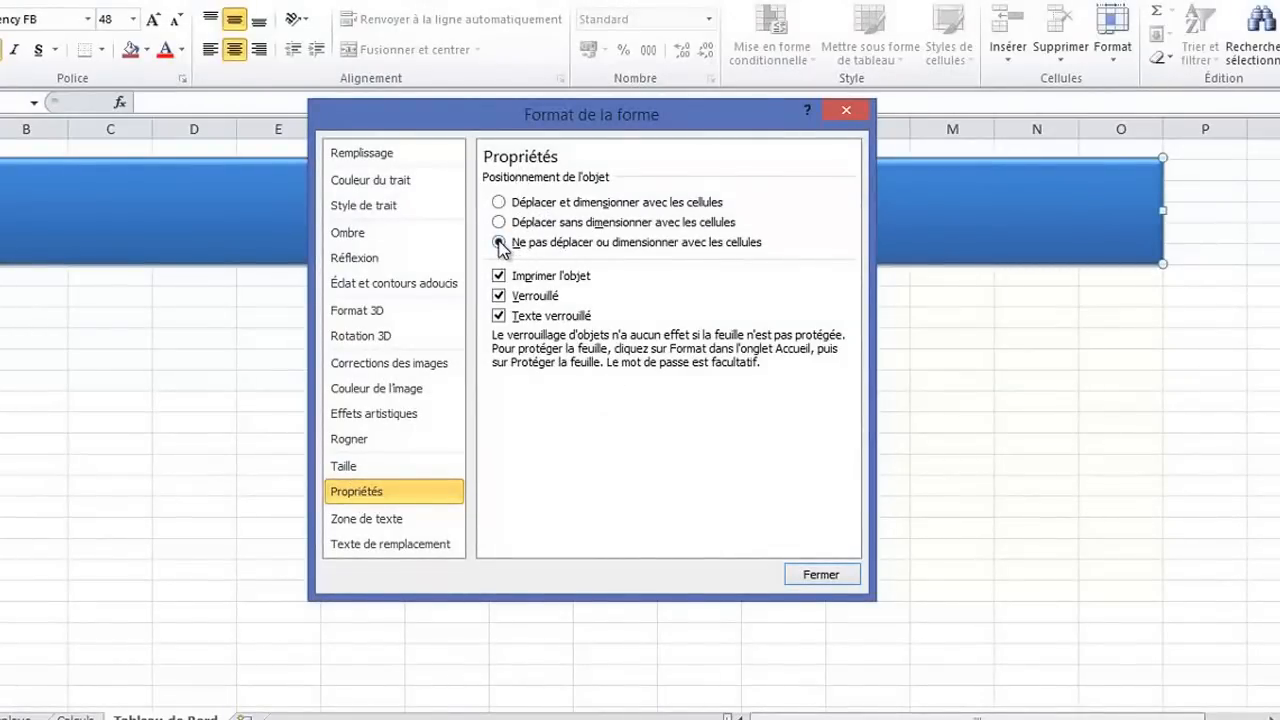
left_click(821, 574)
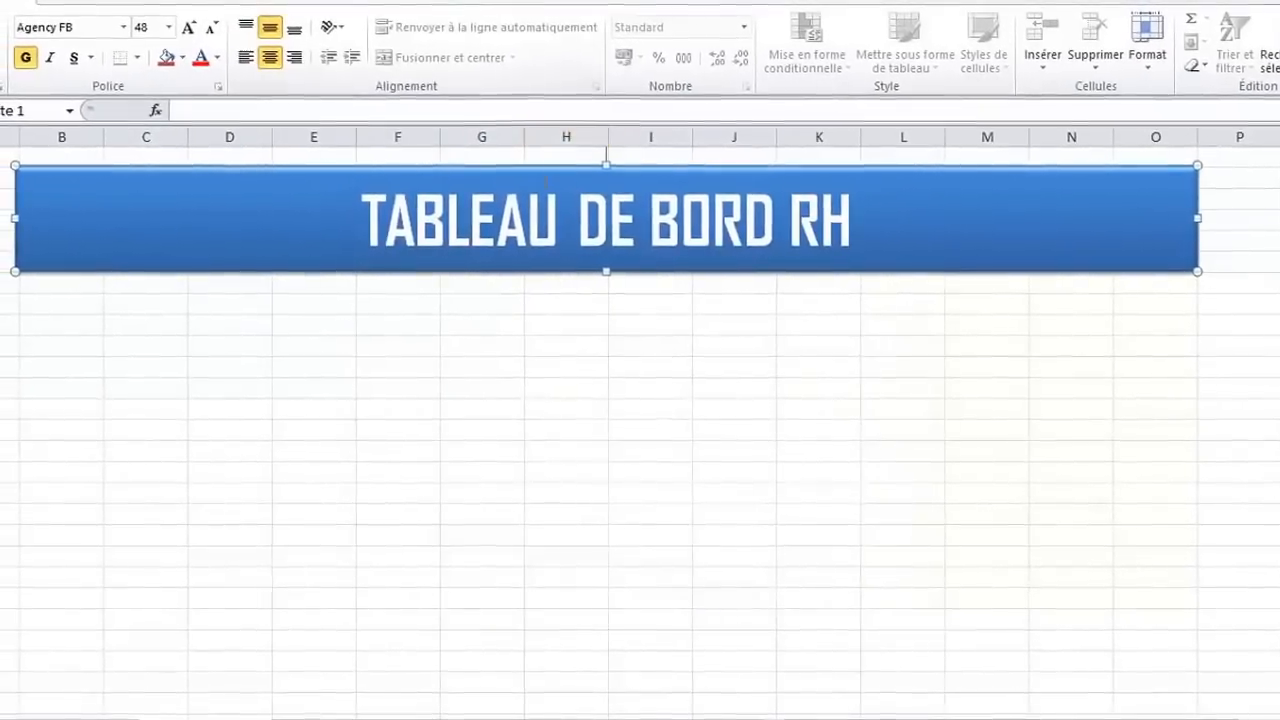
Widen column G beneath the banner to about three times the width of its neighbouring columns
left_click_drag(511, 132, 643, 137)
key("ctrl+z")
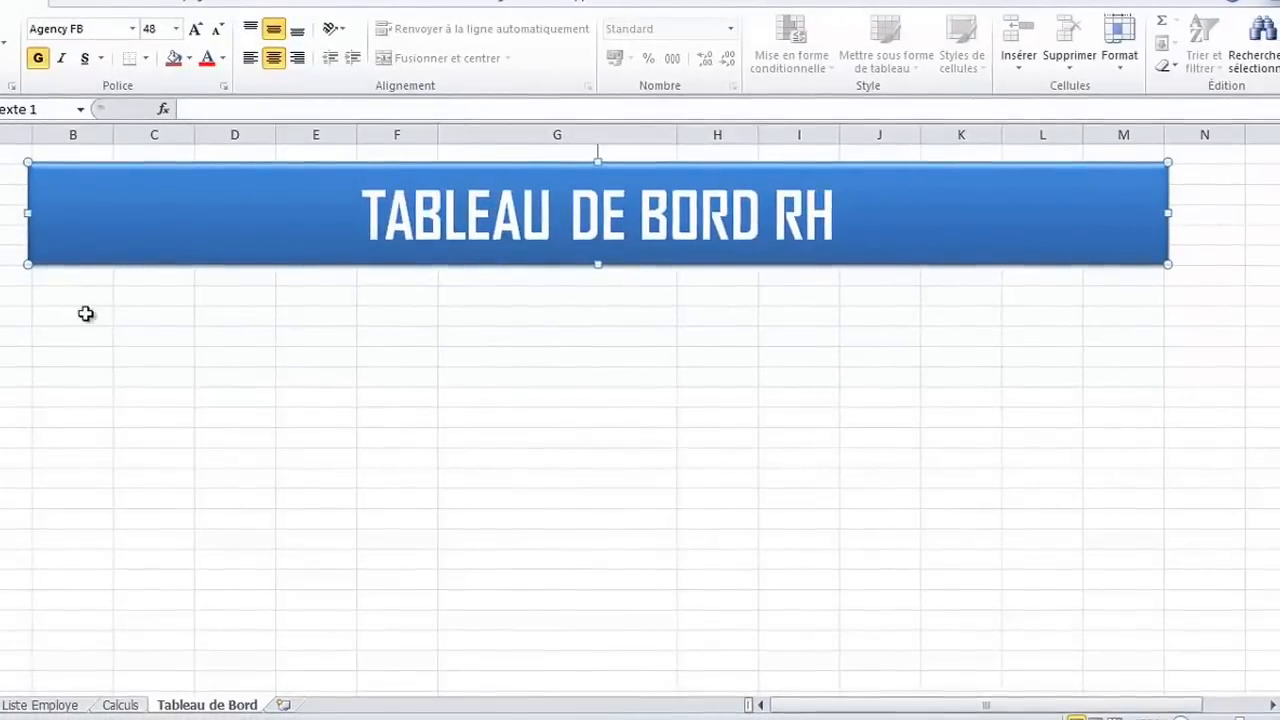
left_click(66, 315)
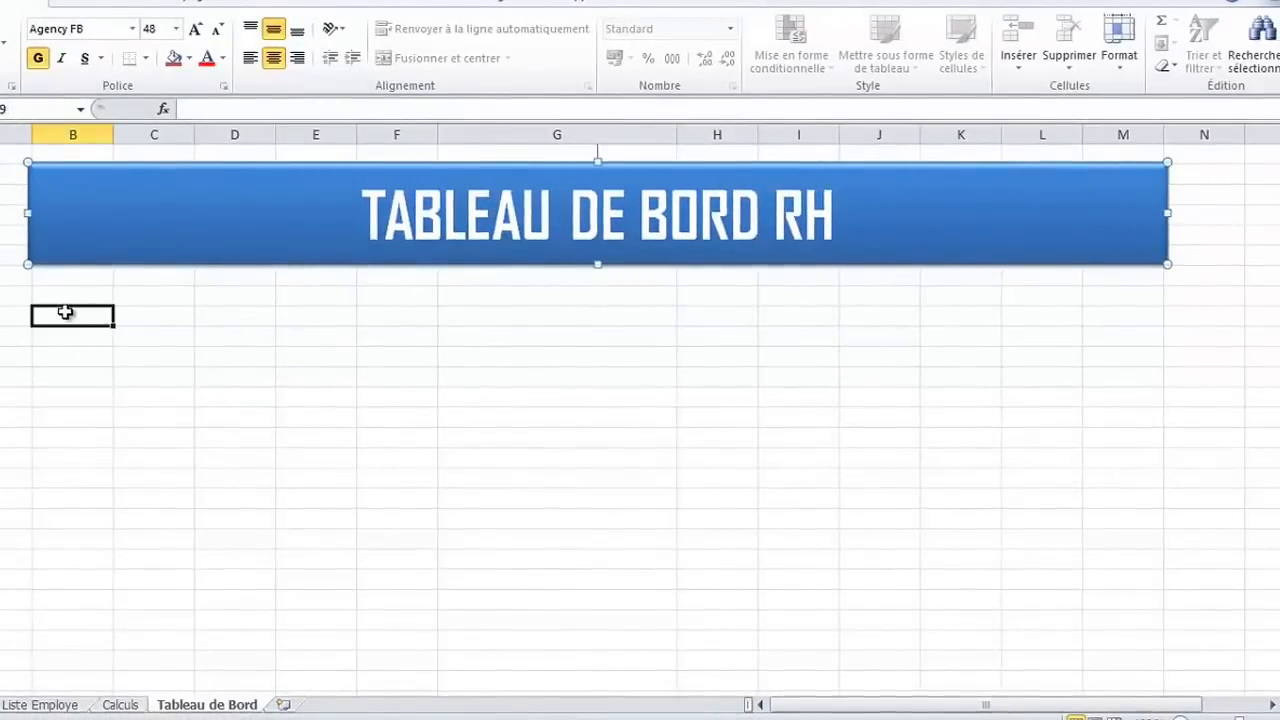
Nudge the title banner up slightly in small increments and deselect it
left_click(375, 265)
key("Up")
key("Up")
key("Up")
key("Up")
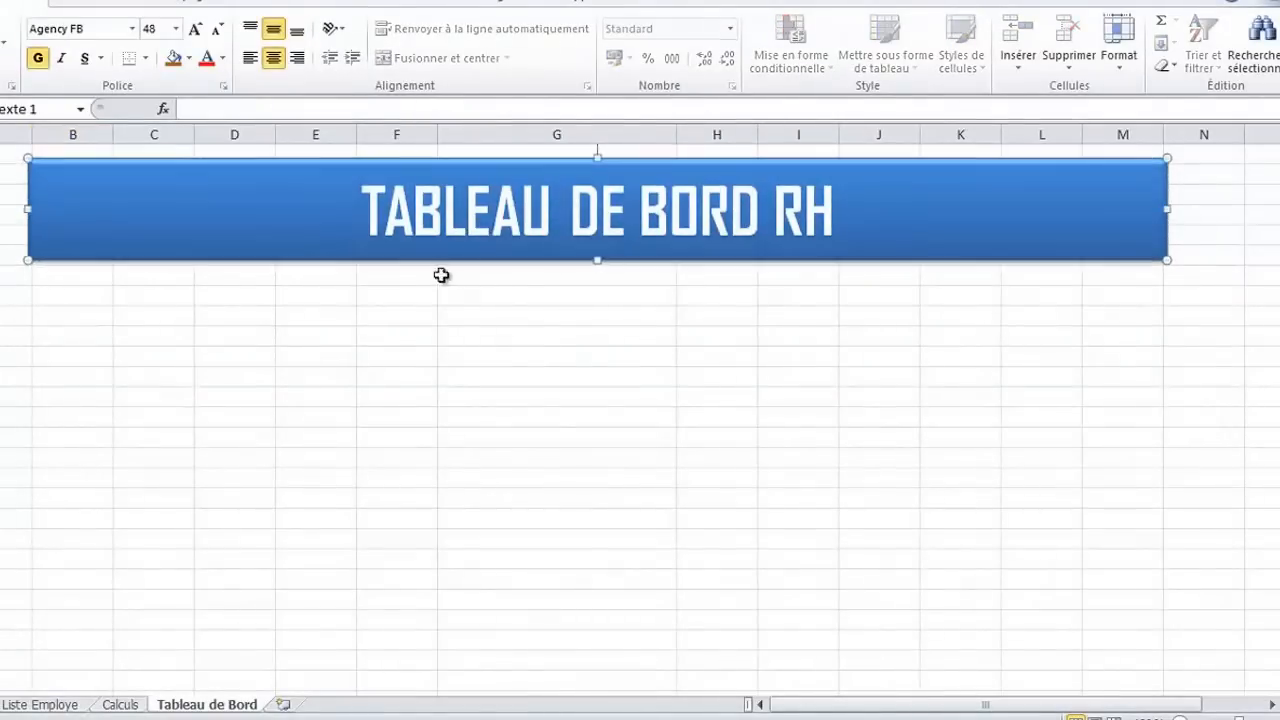
left_click(92, 317)
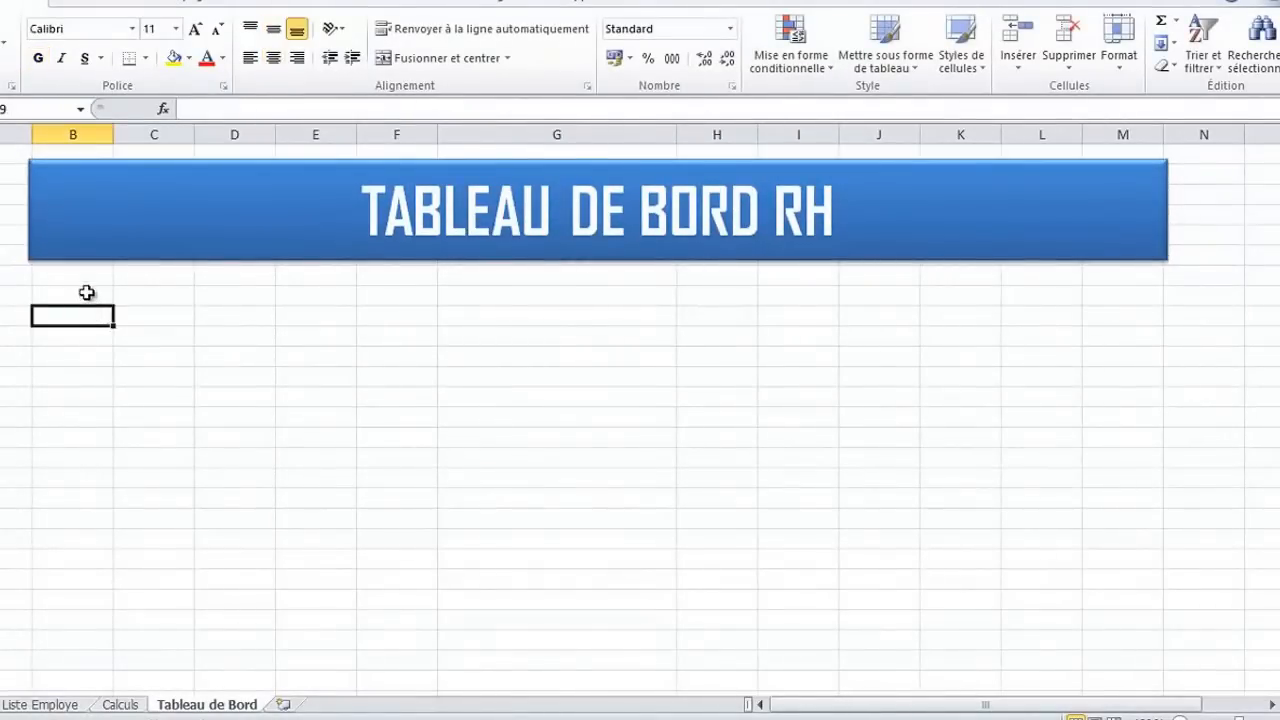
Switch to the existing HR dashboard workbook to examine its menu area and layout, and return to the new Tableau de Bord sheet
left_click(94, 292)
left_click(488, 4)
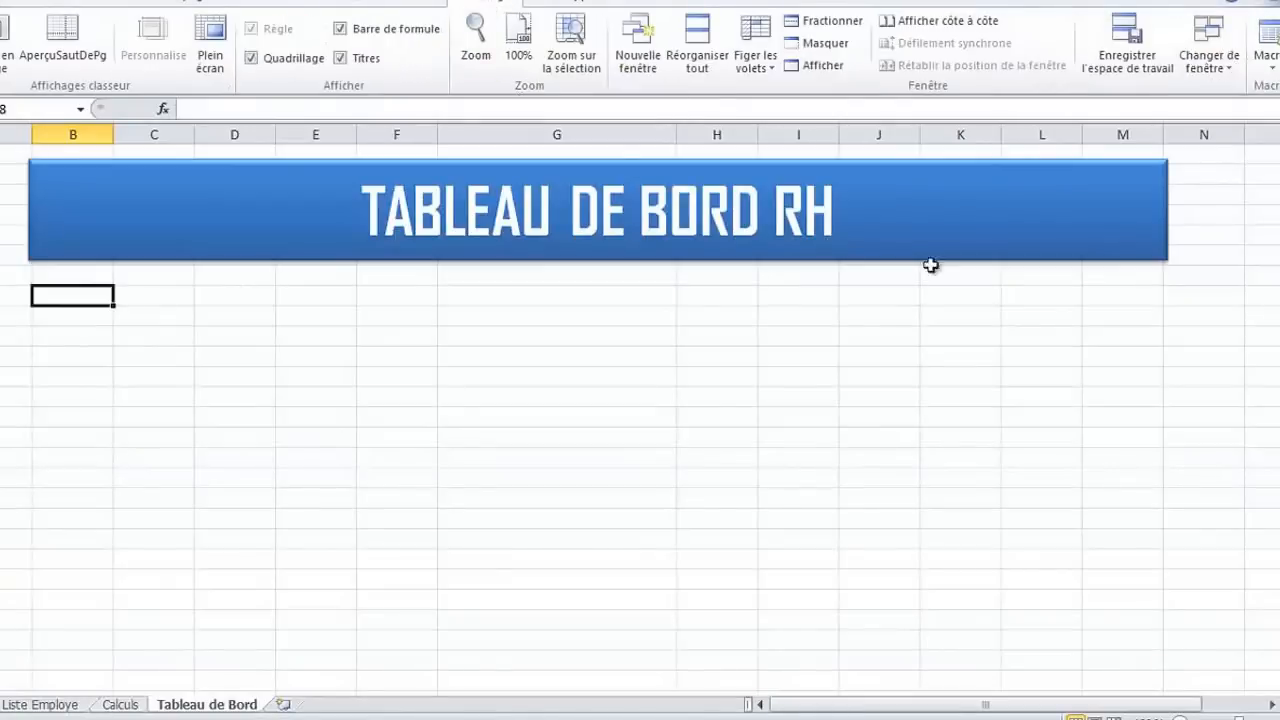
left_click(1209, 45)
left_click(1194, 92)
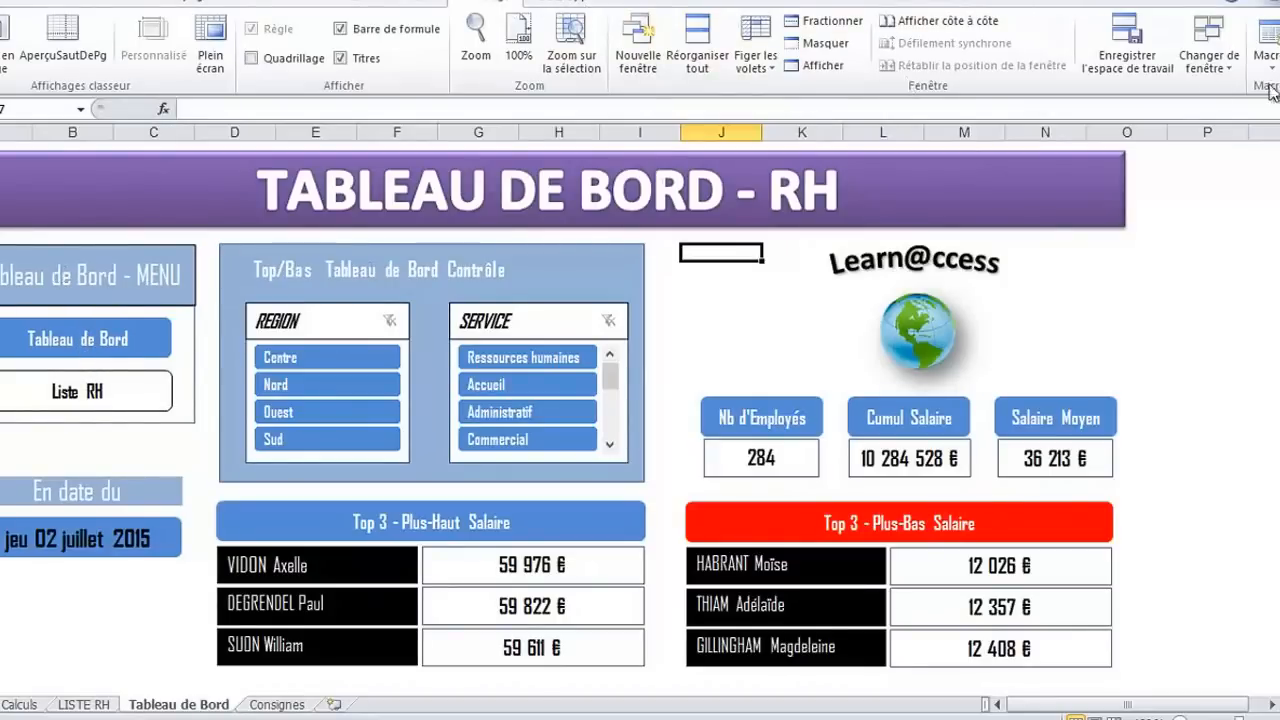
left_click(1216, 68)
left_click(1185, 111)
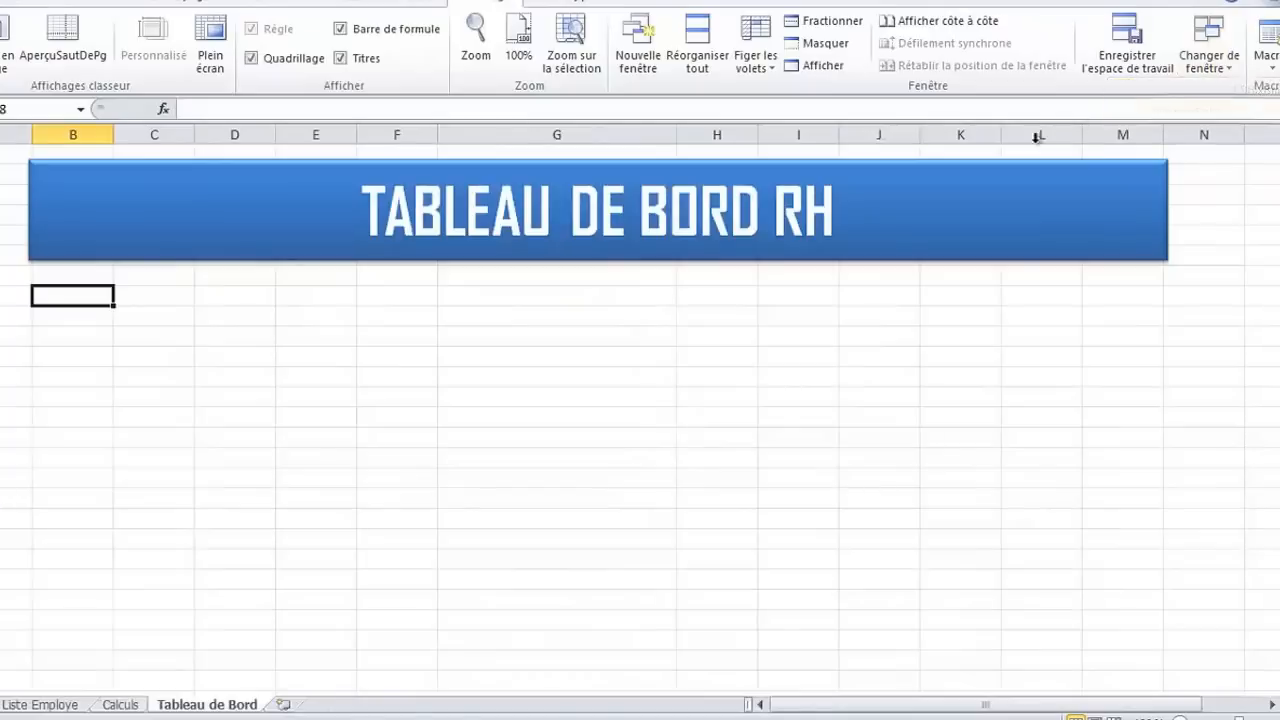
Draw a rectangle about 1.09 cm high and 4.26 cm wide just beneath the banner, spanning columns B and C
left_click(87, 3)
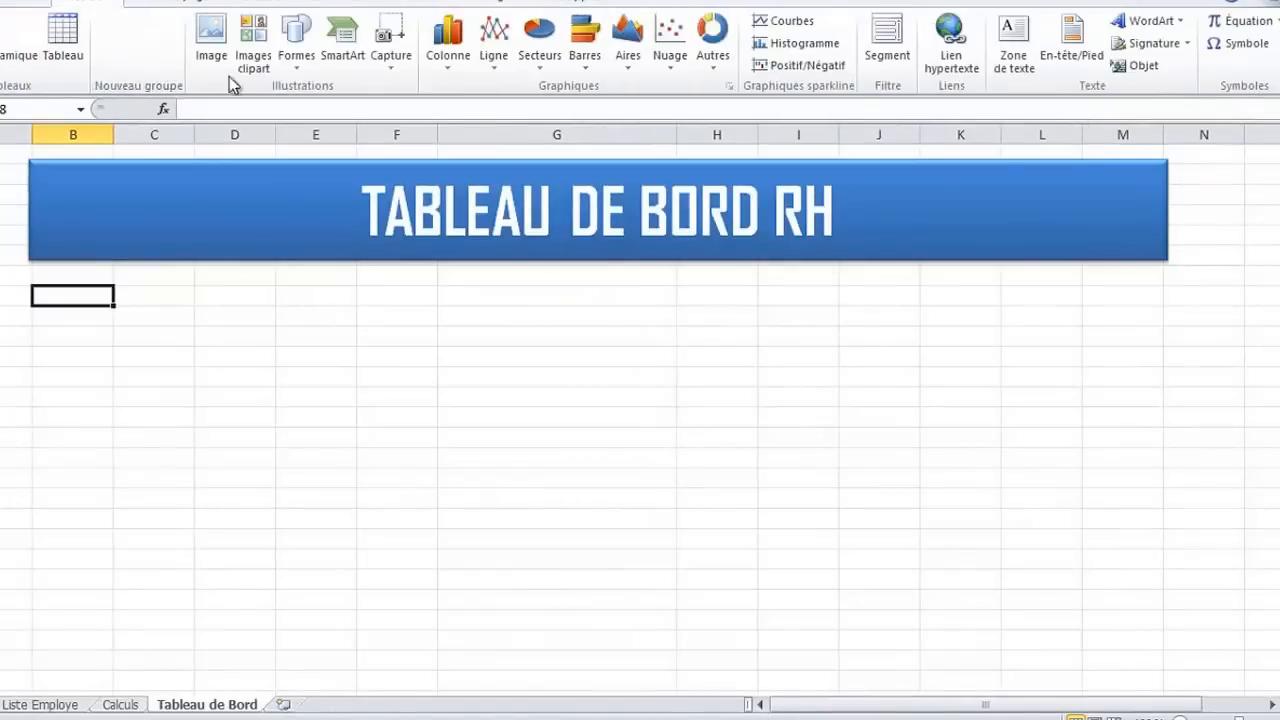
left_click(302, 66)
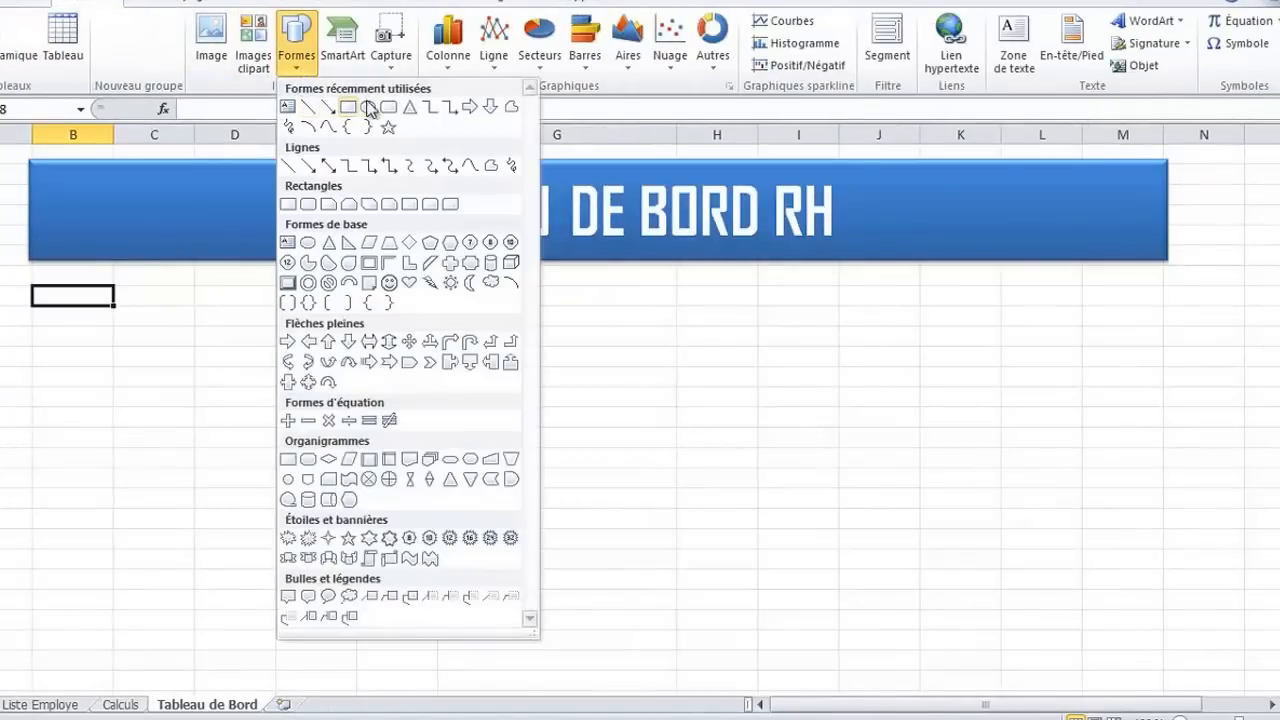
left_click(348, 107)
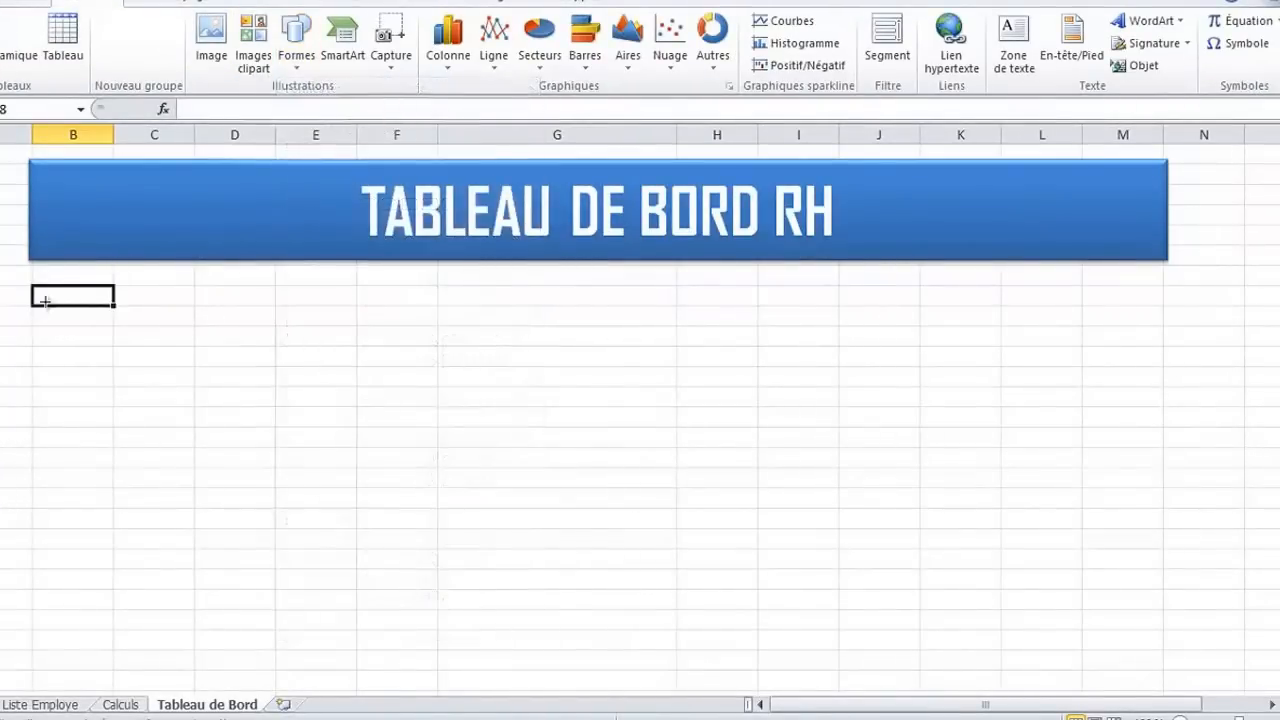
mouse_move(30, 285)
left_mouse_down()
mouse_move(240, 327)
mouse_move(197, 327)
left_mouse_up()
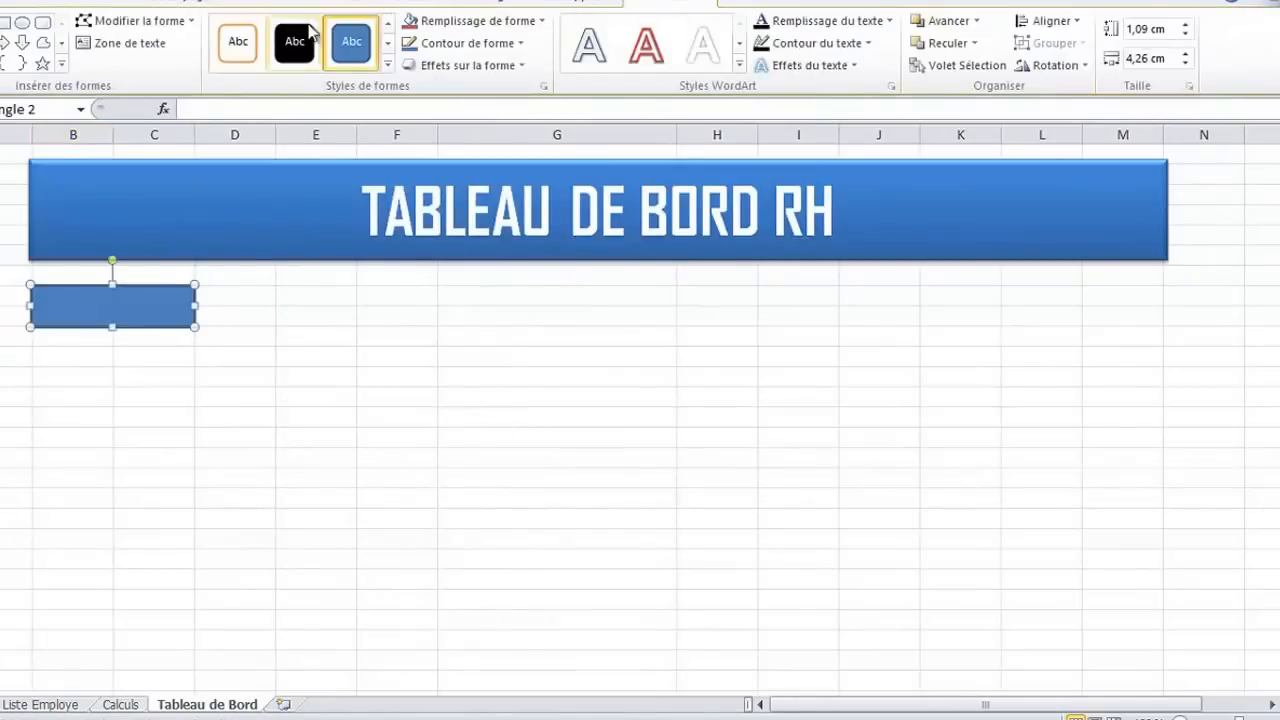
Give the rectangle the light blue gradient shape style and an "Automatique" black outline
left_click(387, 64)
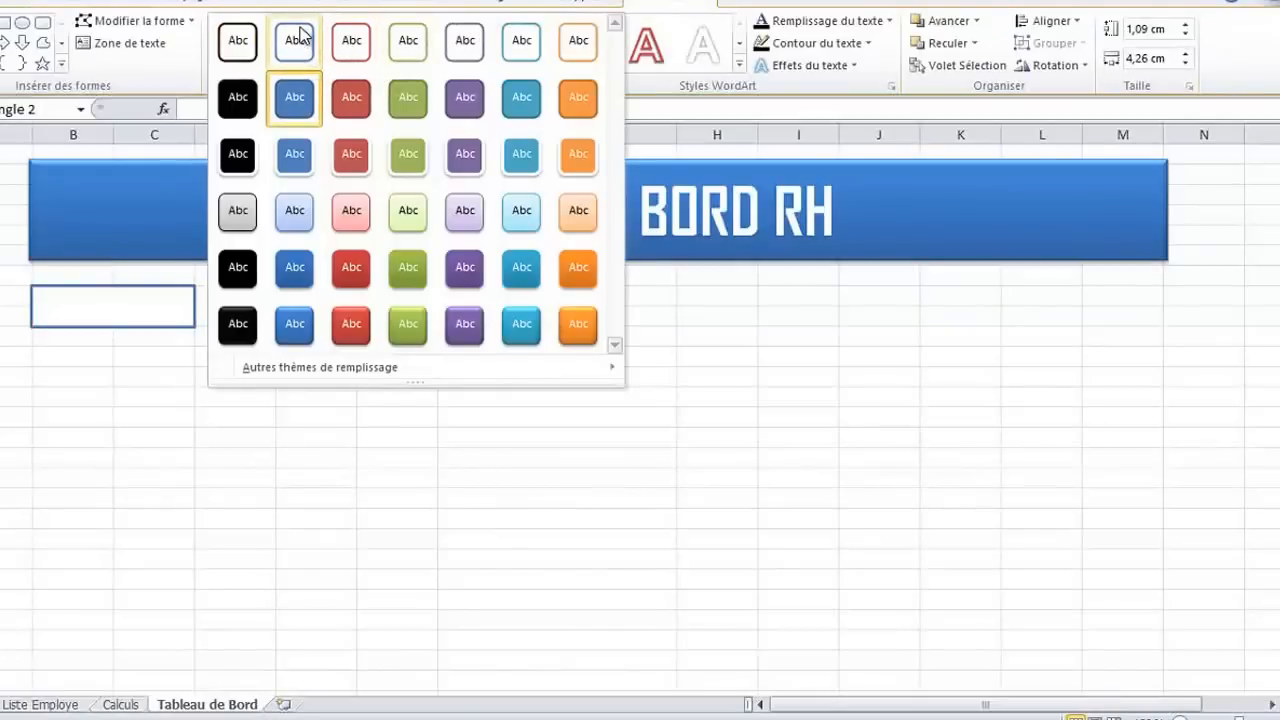
left_click(295, 210)
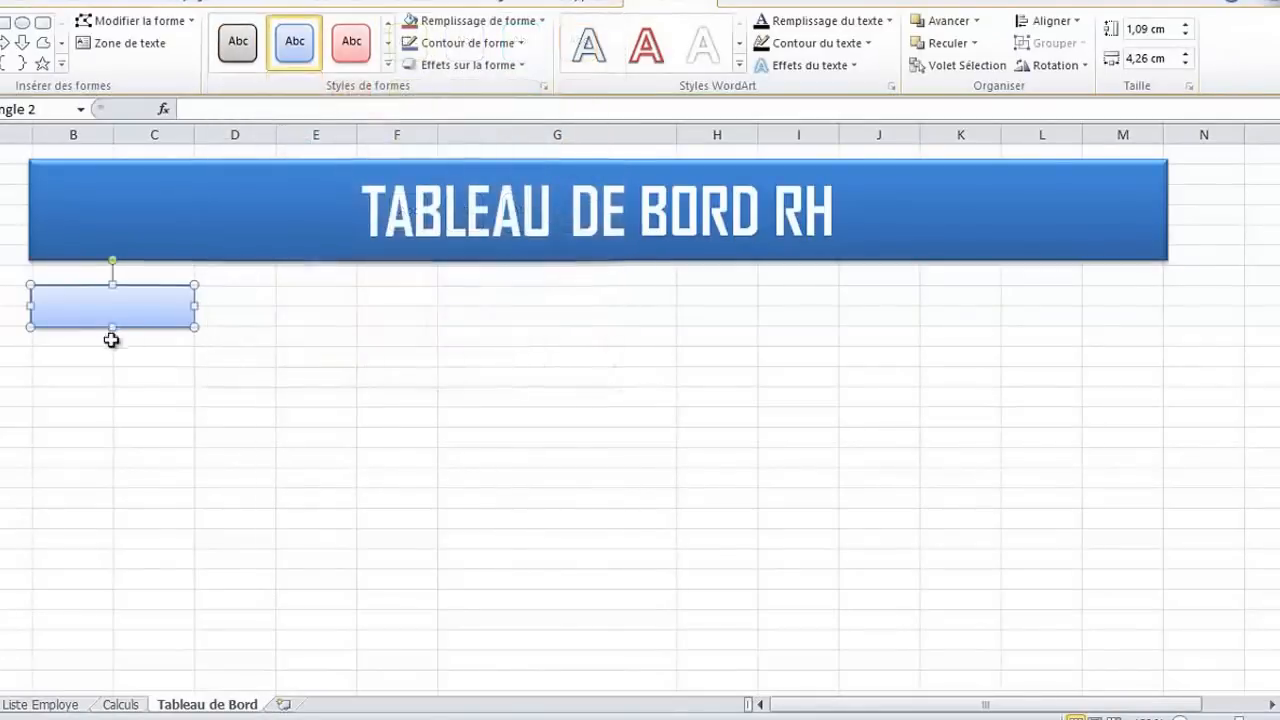
left_click(520, 44)
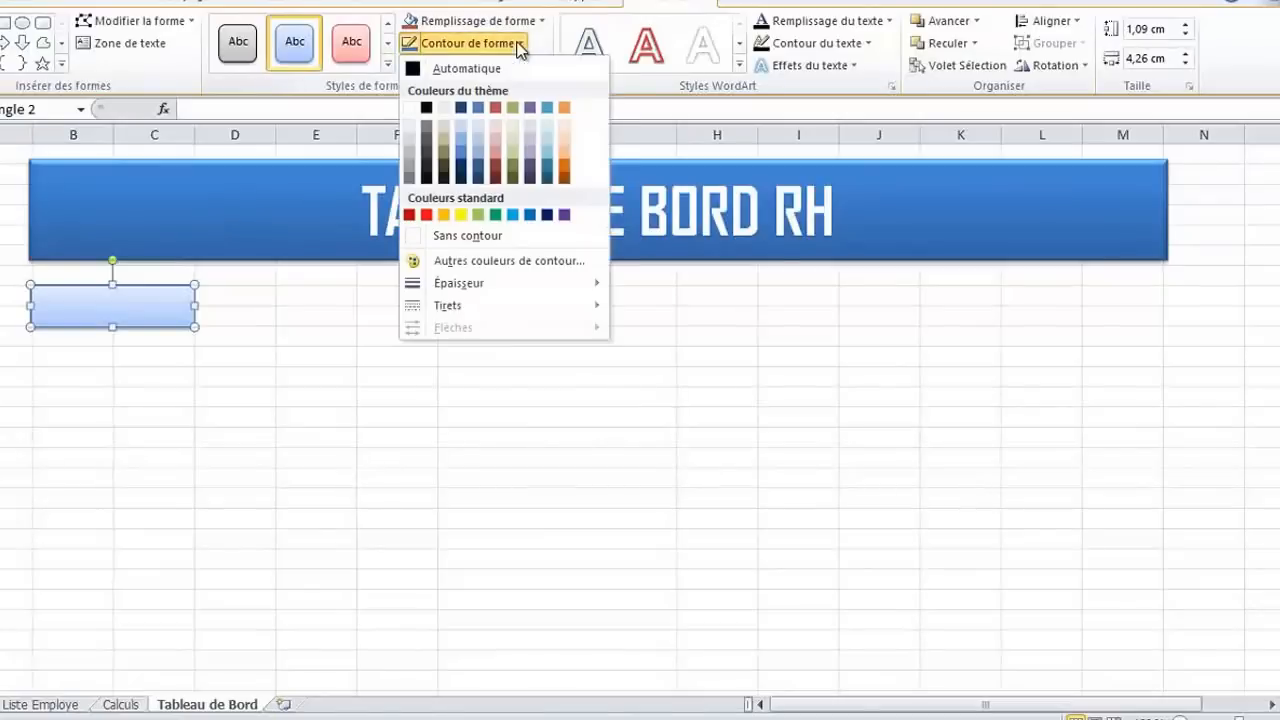
left_click(412, 70)
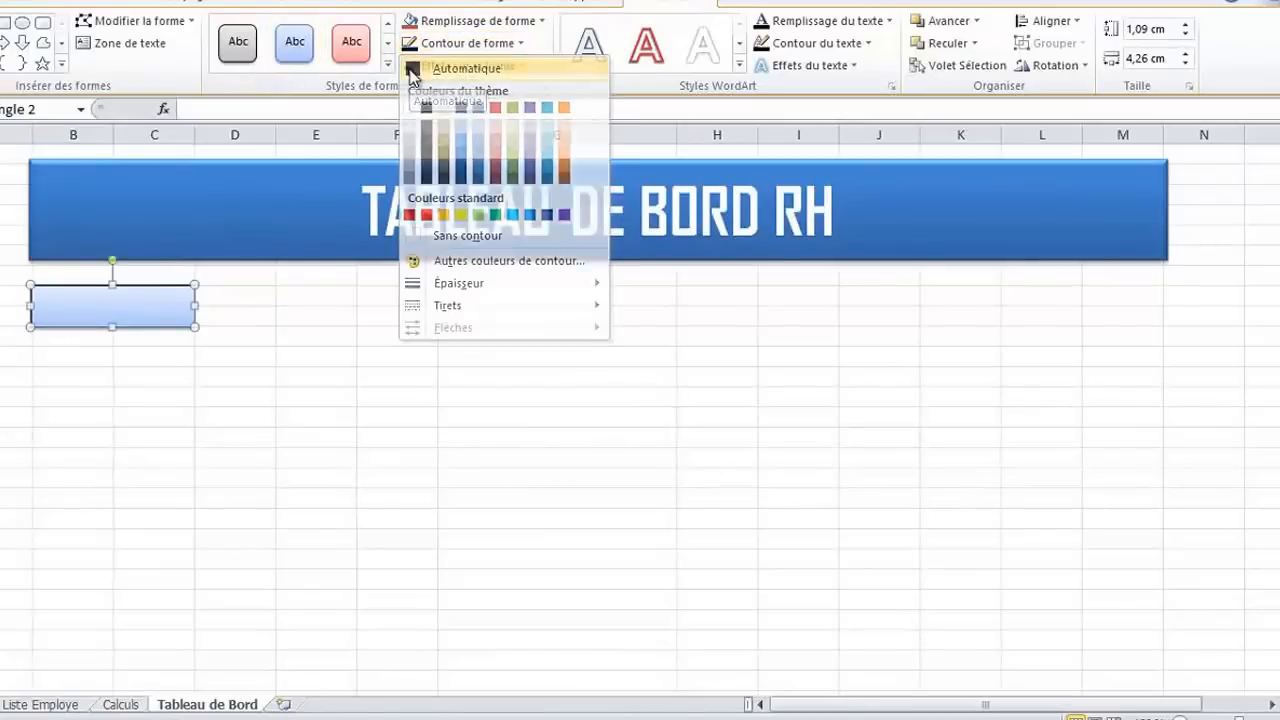
left_click(164, 377)
Enter "Tableau de Bord" and "MENU" on two lines in the rectangle and centre the text vertically and horizontally
left_click(118, 304)
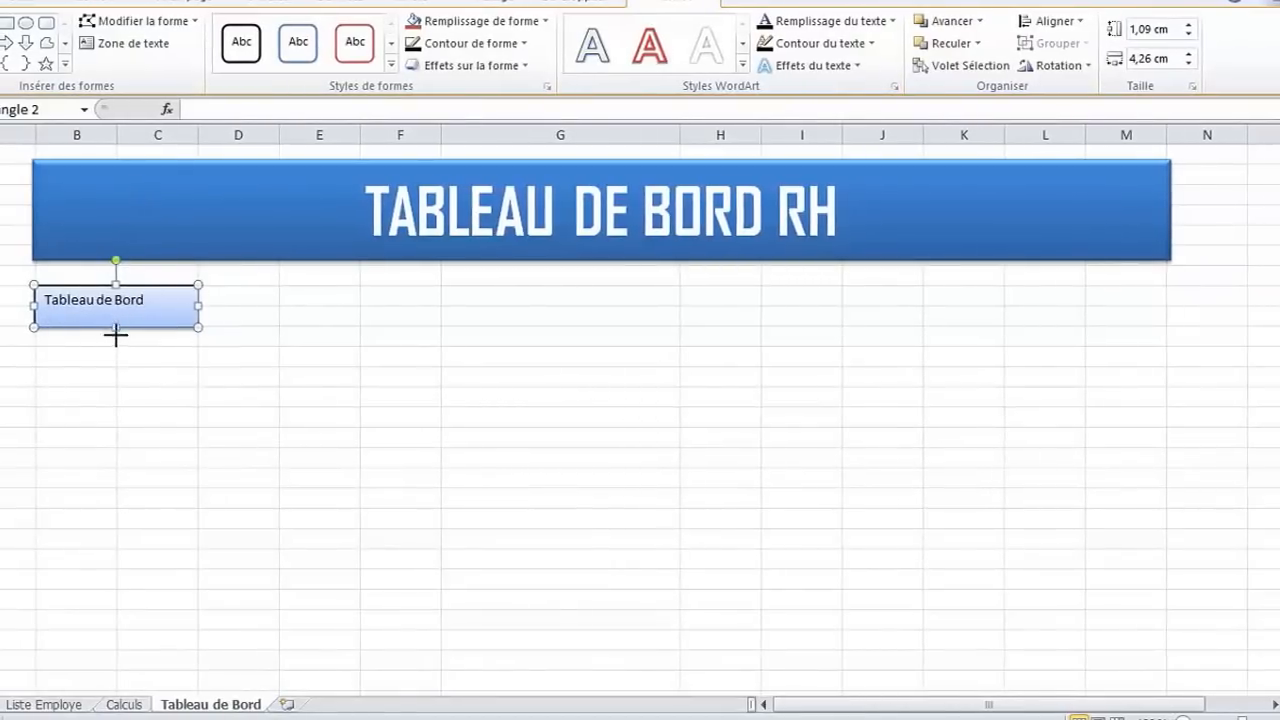
left_click(22, 3)
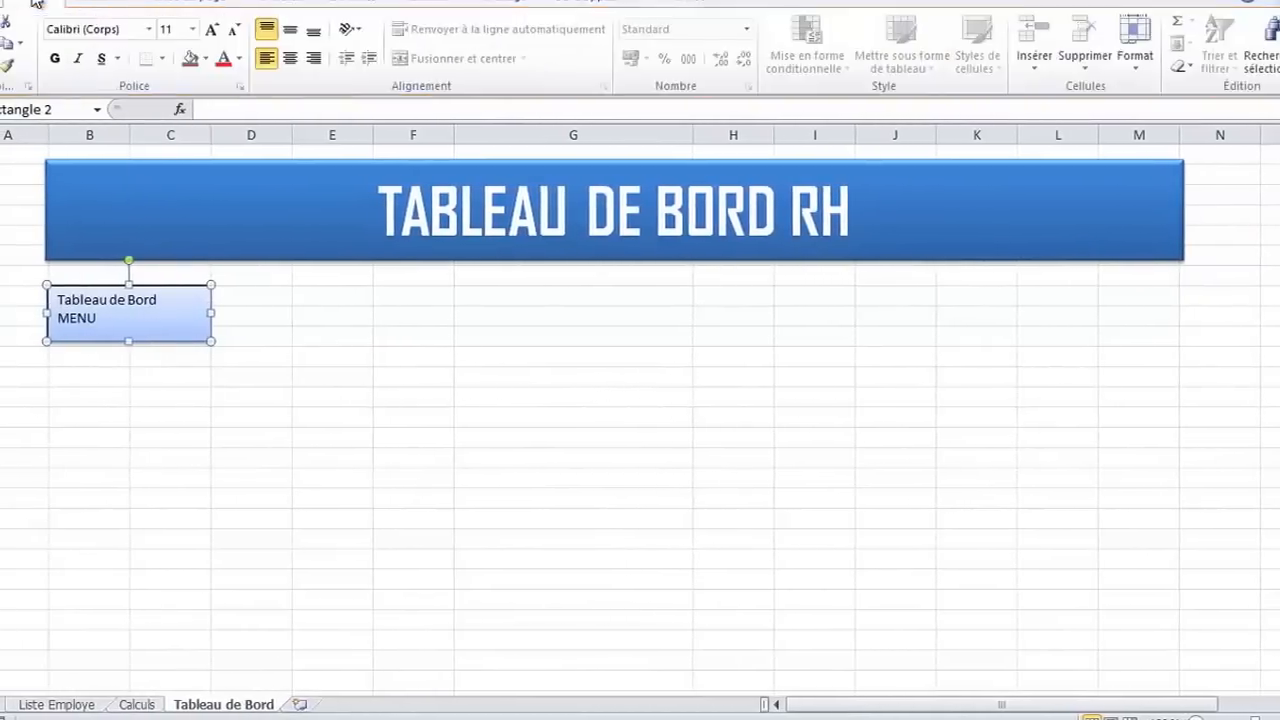
left_click(289, 29)
left_click(288, 59)
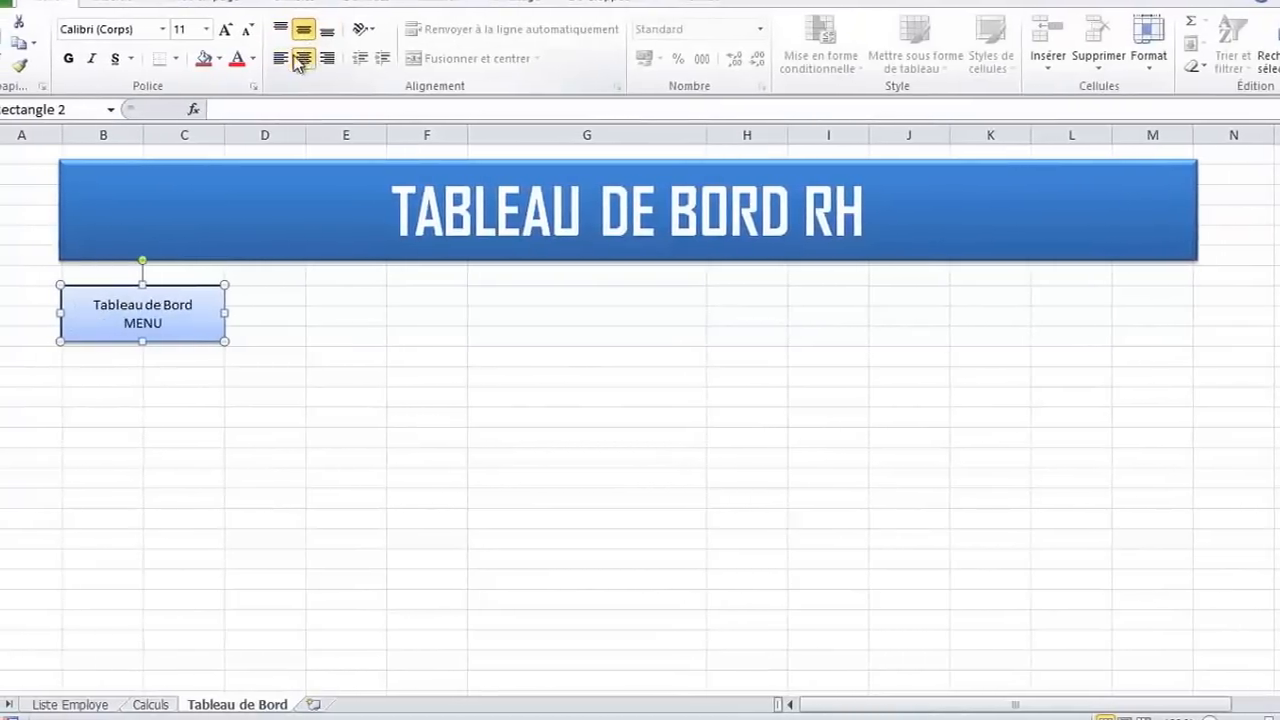
Format the menu heading box's text in bold Agency FB and deselect the box
left_click(68, 58)
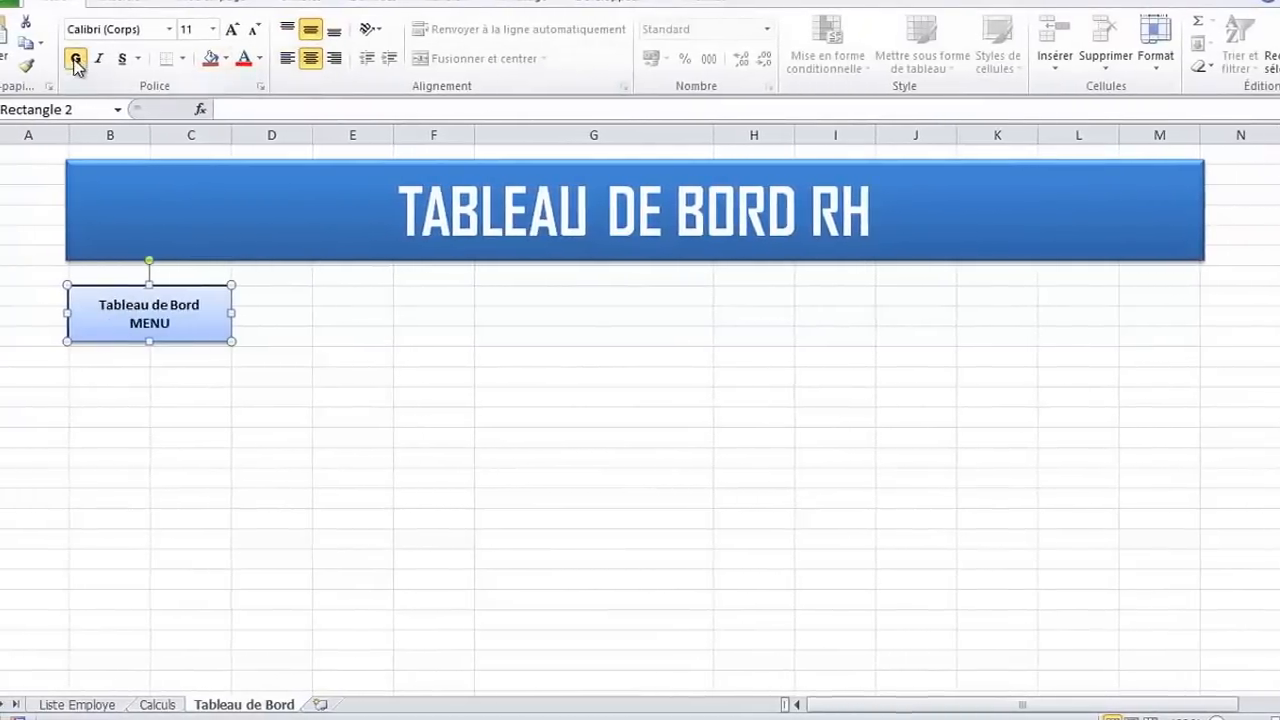
left_click(178, 29)
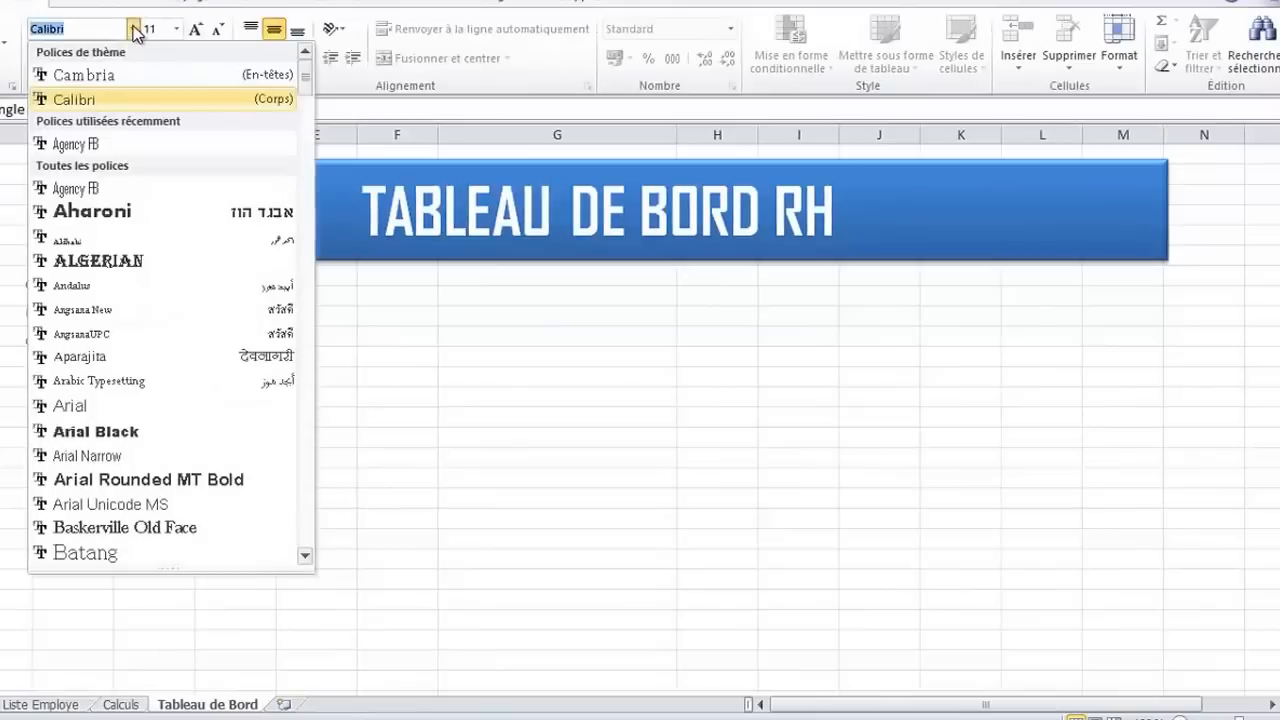
left_click(79, 143)
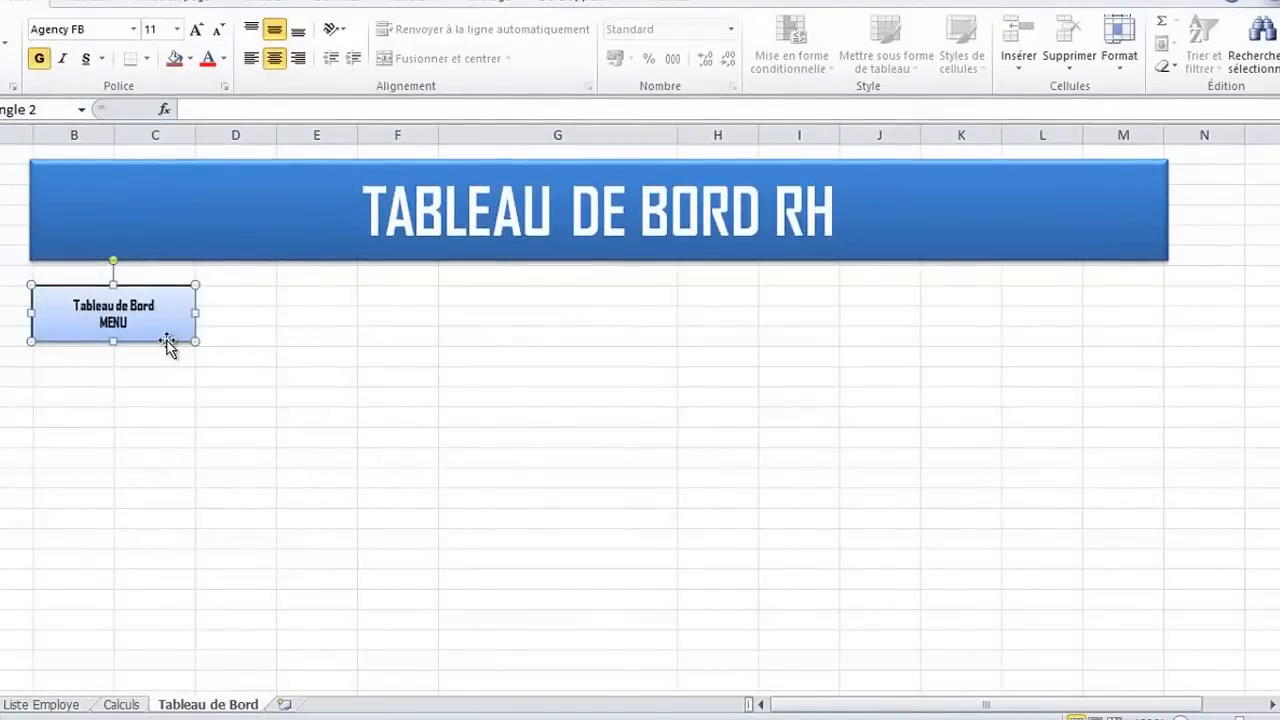
mouse_move(167, 341)
left_mouse_down()
mouse_move(168, 357)
mouse_move(168, 343)
left_mouse_up()
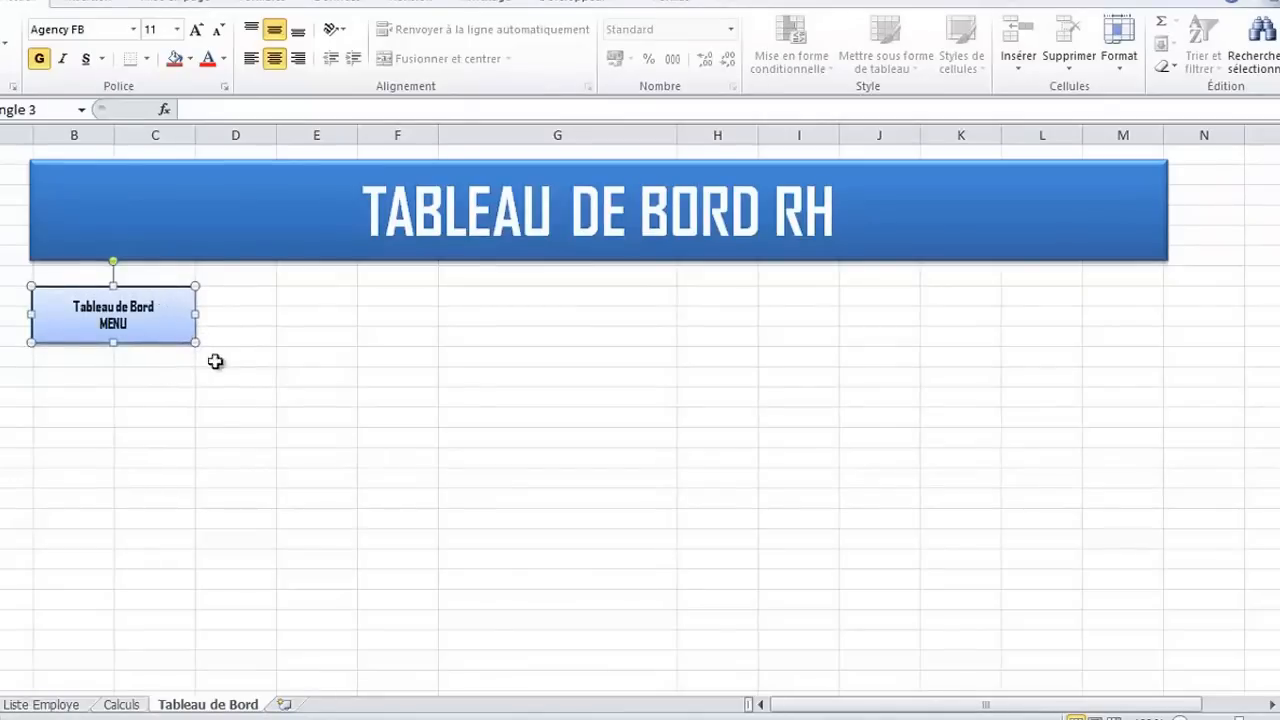
left_click(287, 353)
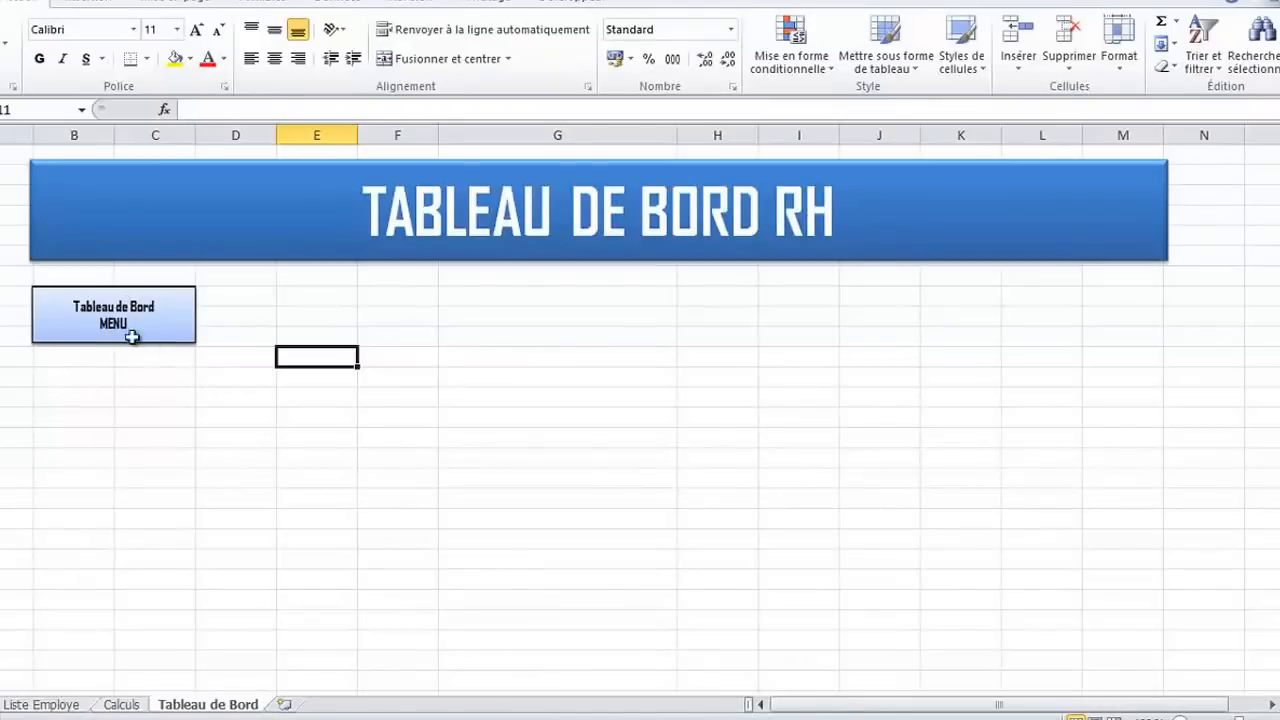
Draw a rounded rectangle about 1.06 cm high and 4.05 cm wide beneath the MENU heading box
left_click(93, 5)
left_click(298, 45)
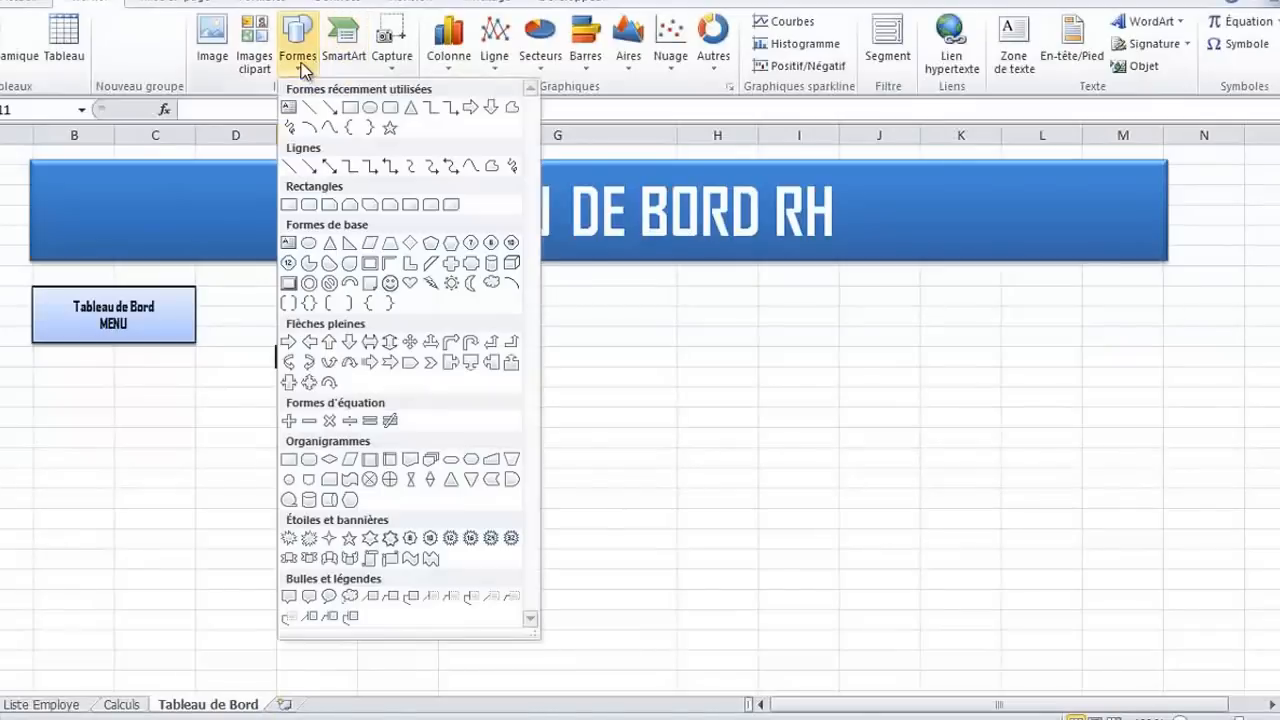
left_click(349, 108)
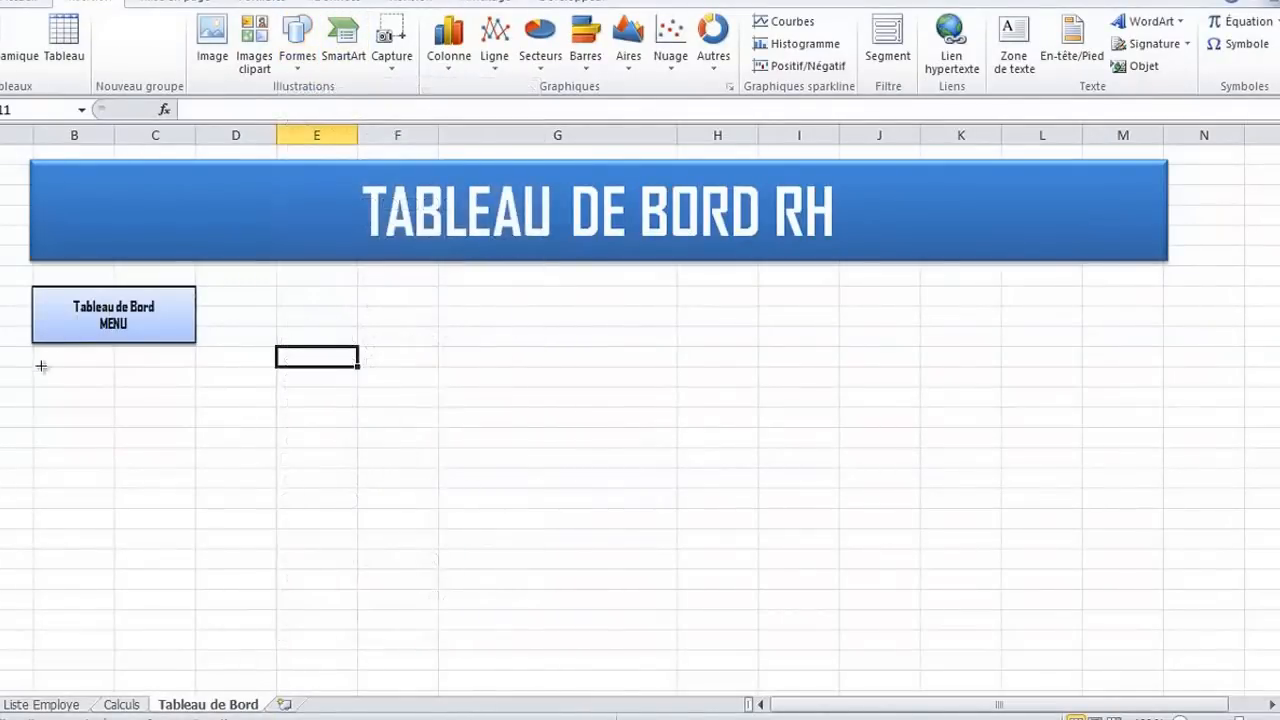
mouse_move(35, 358)
left_mouse_down()
mouse_move(171, 363)
mouse_move(191, 399)
left_mouse_up()
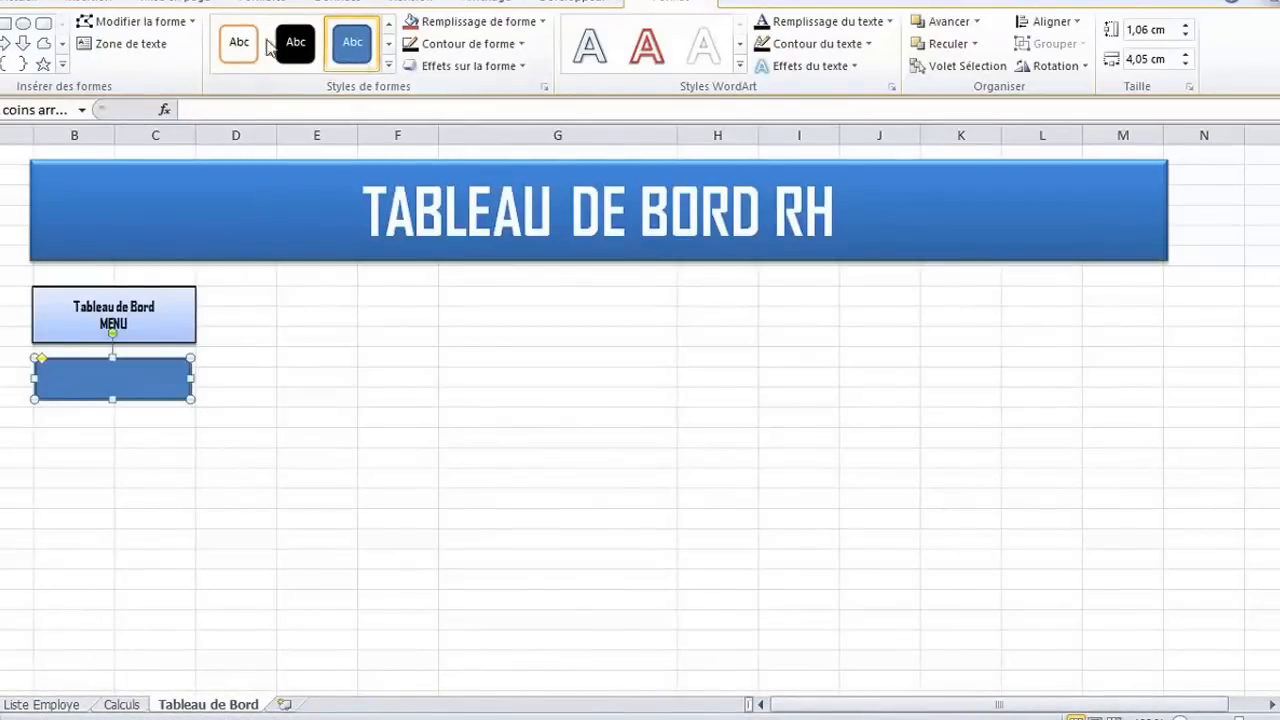
Apply the glossy purple shape style from the last gallery row to the rounded rectangle and label it "Liste RH"
left_click(390, 65)
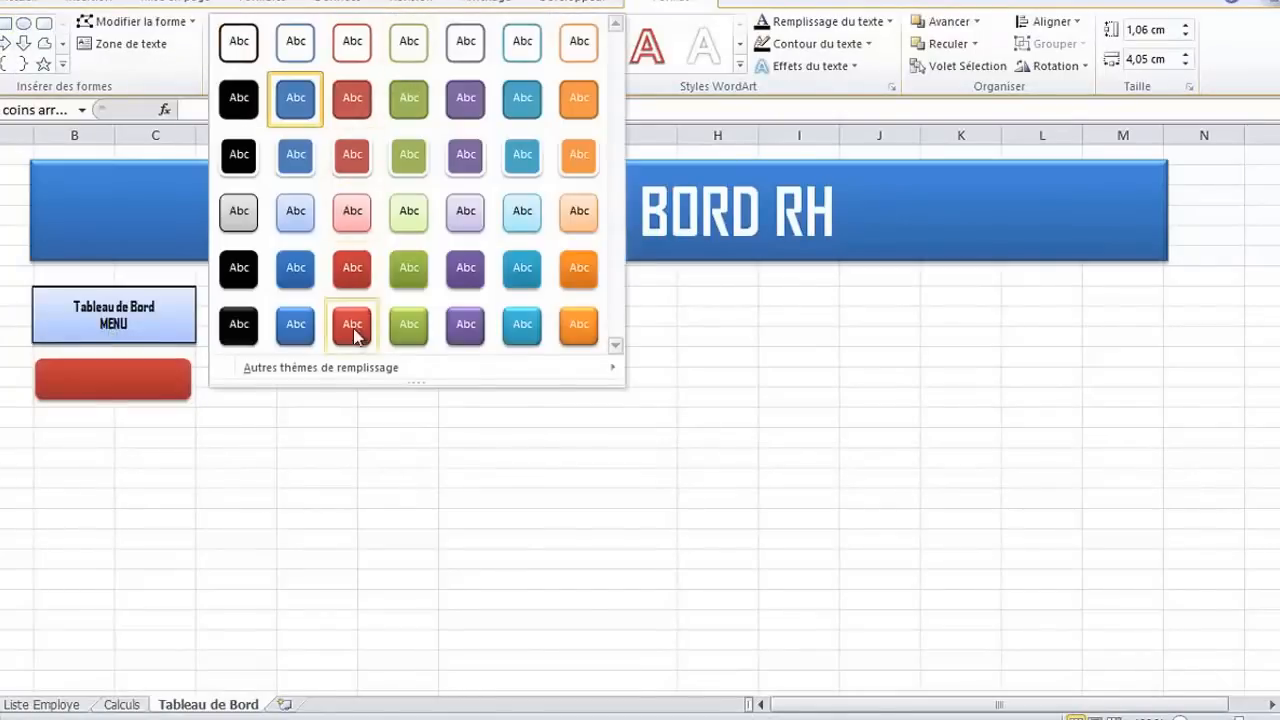
left_click(468, 322)
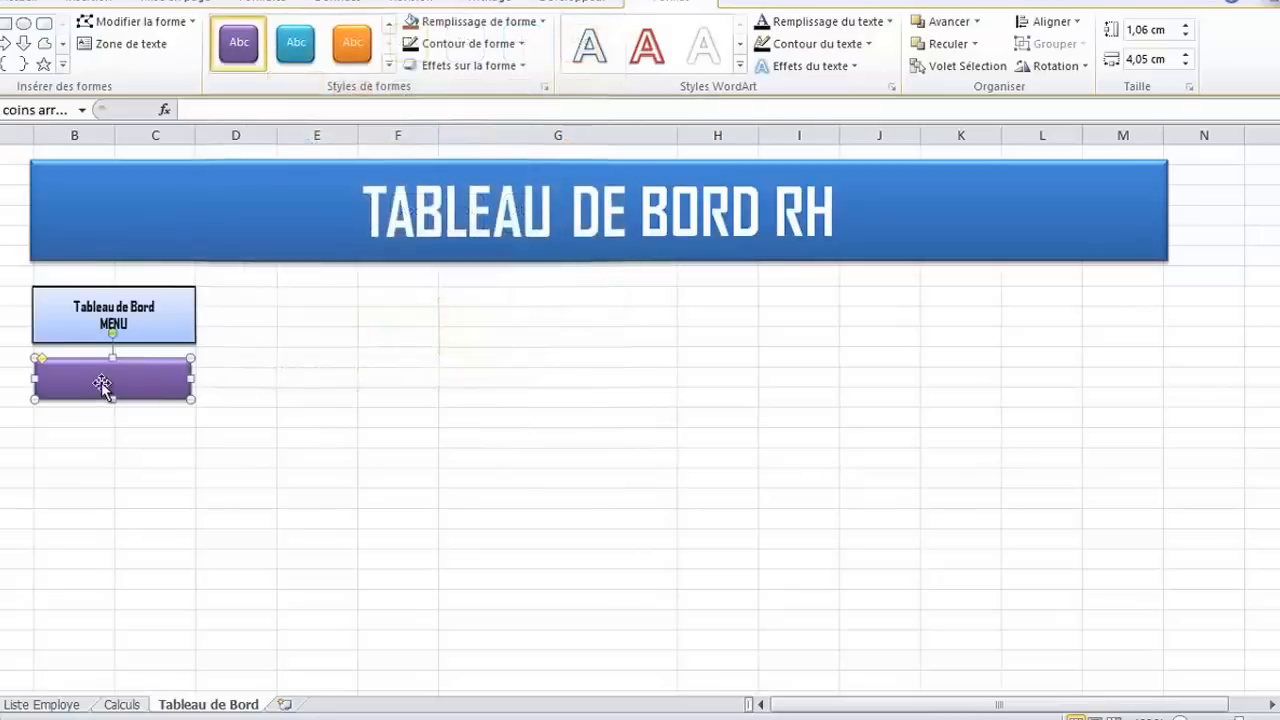
left_click(100, 376)
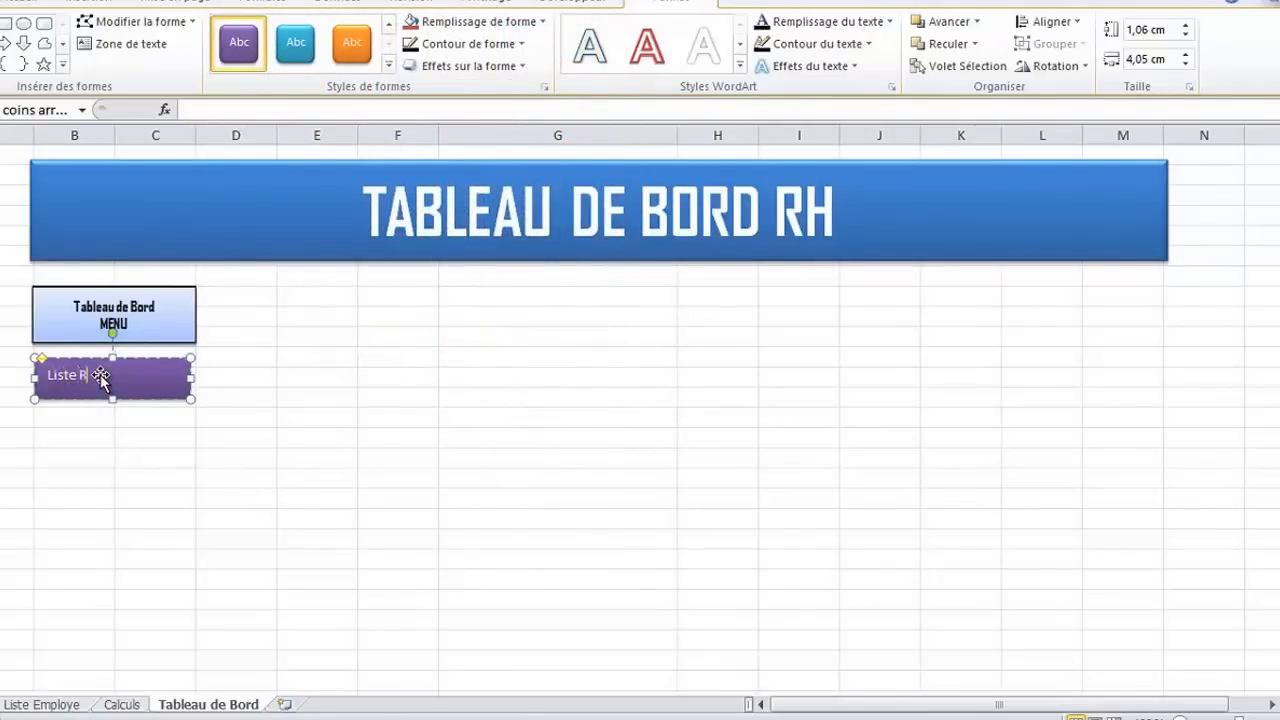
left_click(143, 399)
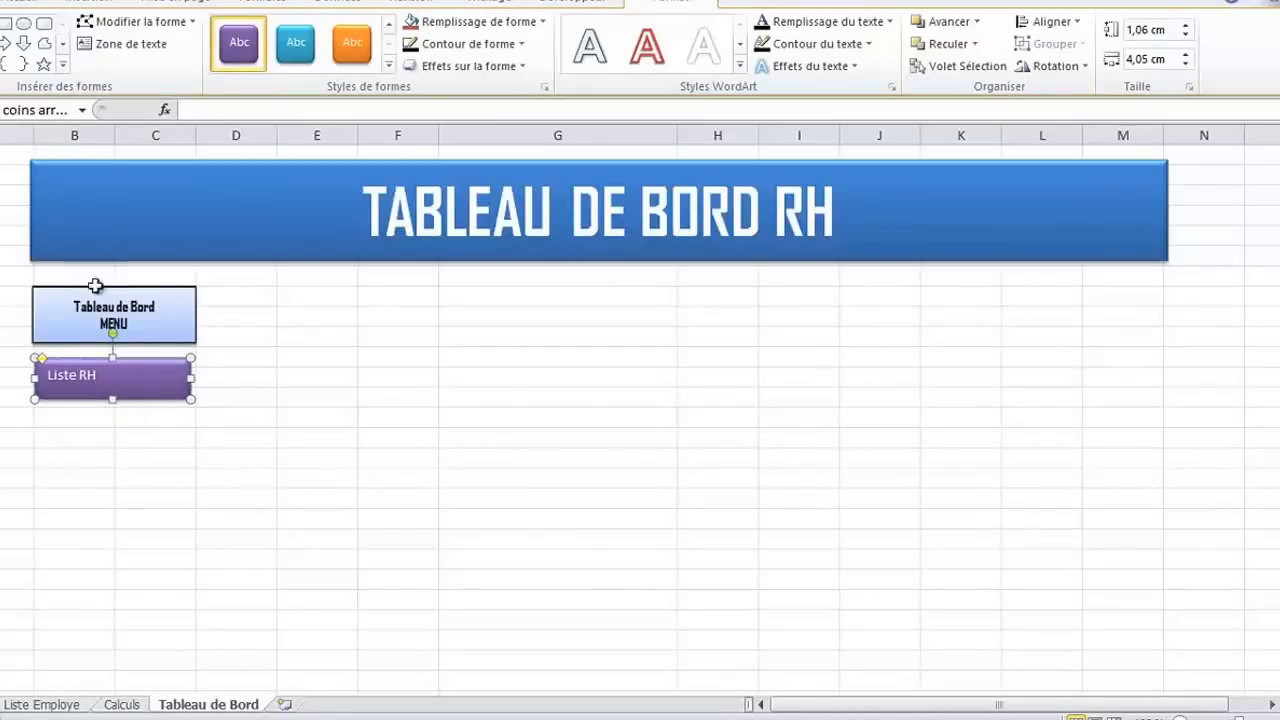
Centre the "Liste RH" button's text both ways and format it in bold Agency FB
left_click(22, 4)
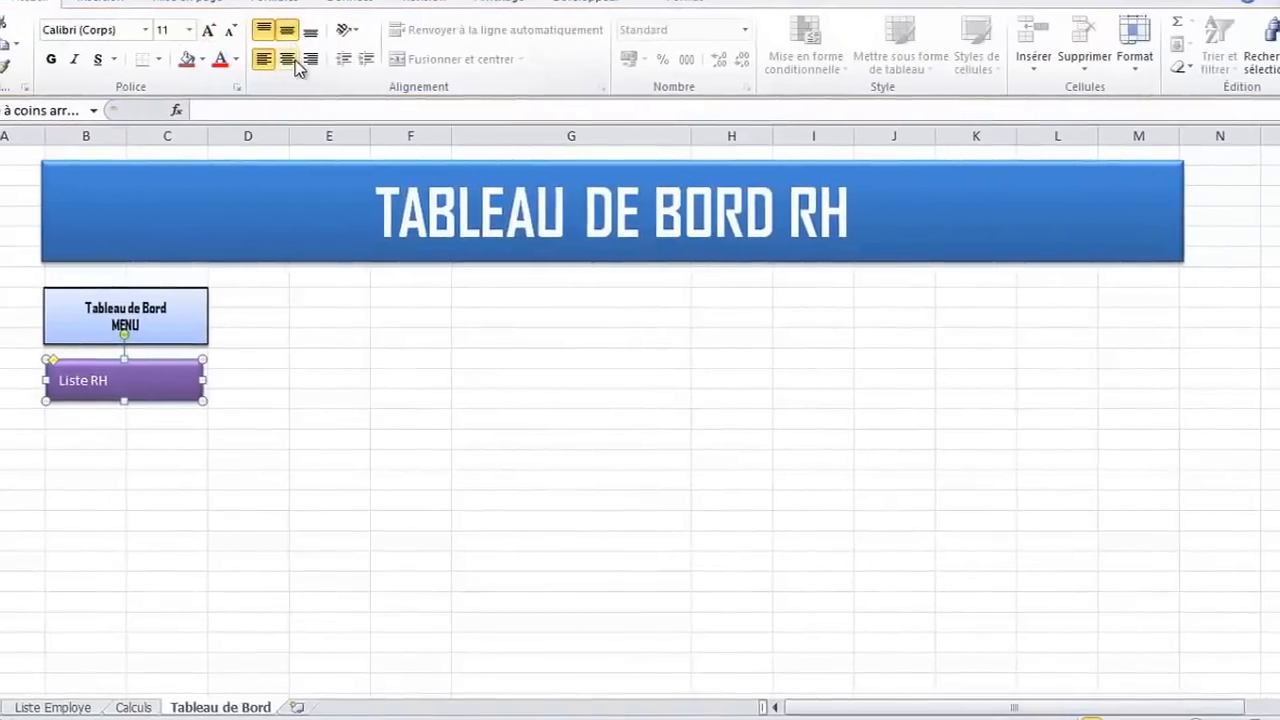
left_click(279, 59)
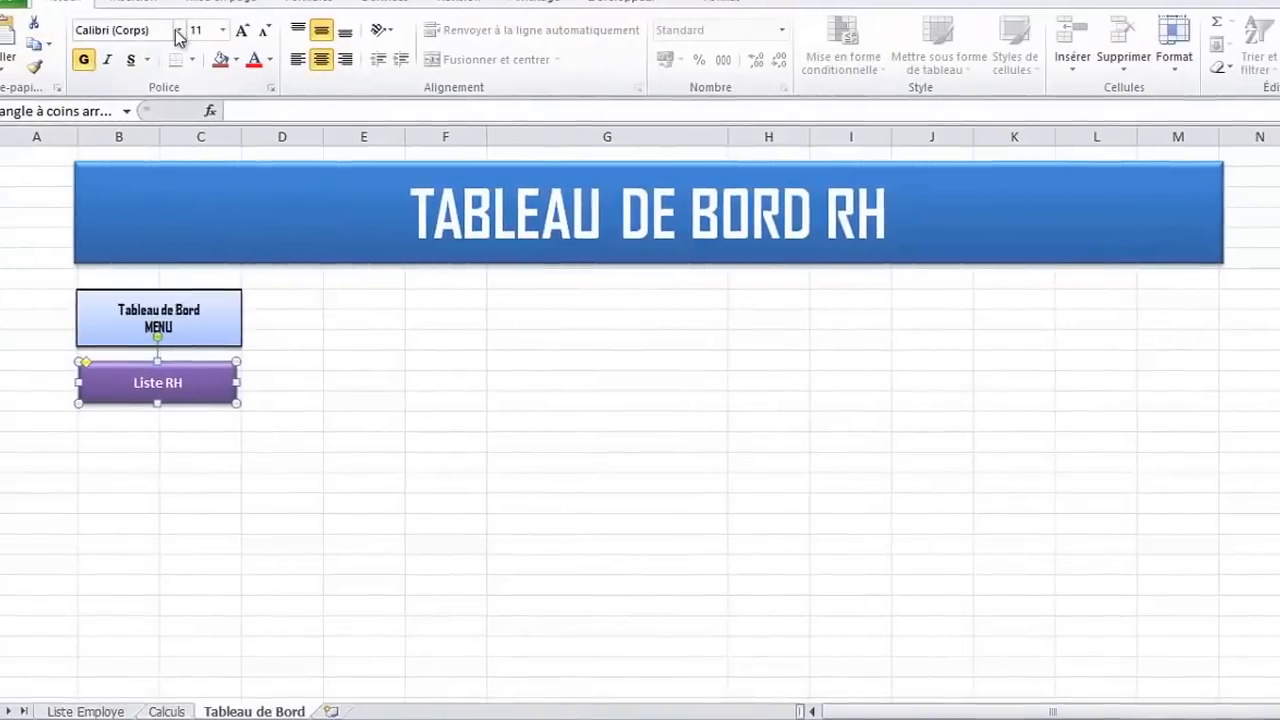
left_click(154, 29)
left_click(68, 148)
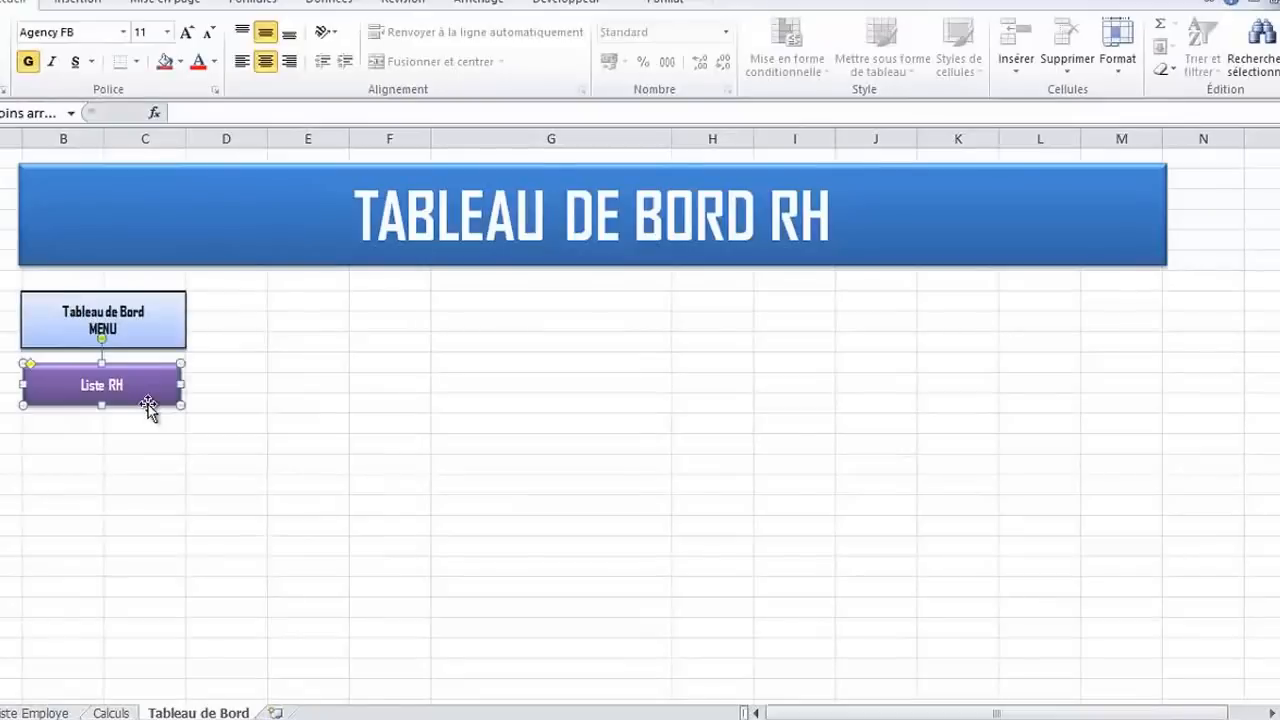
Duplicate the "Liste RH" button directly below the original and change the copy's text to "Tableau de Bord"
left_click_drag(148, 403, 147, 453)
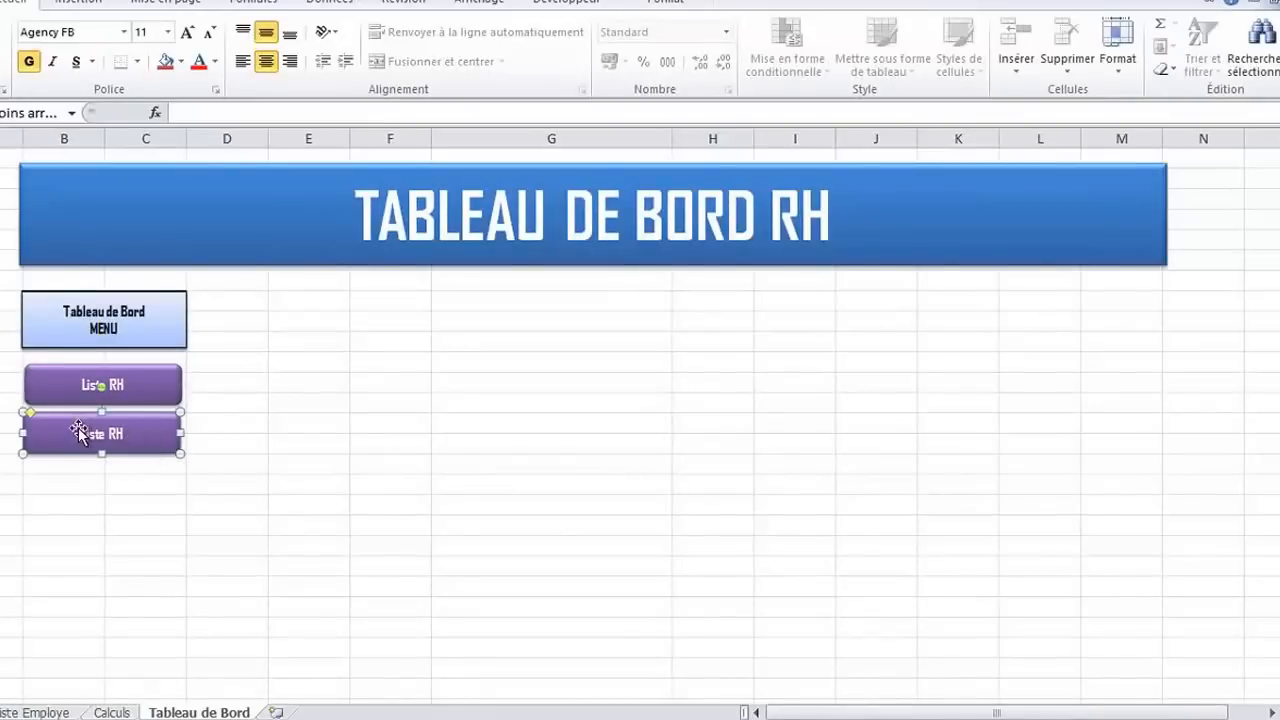
triple_click(113, 434)
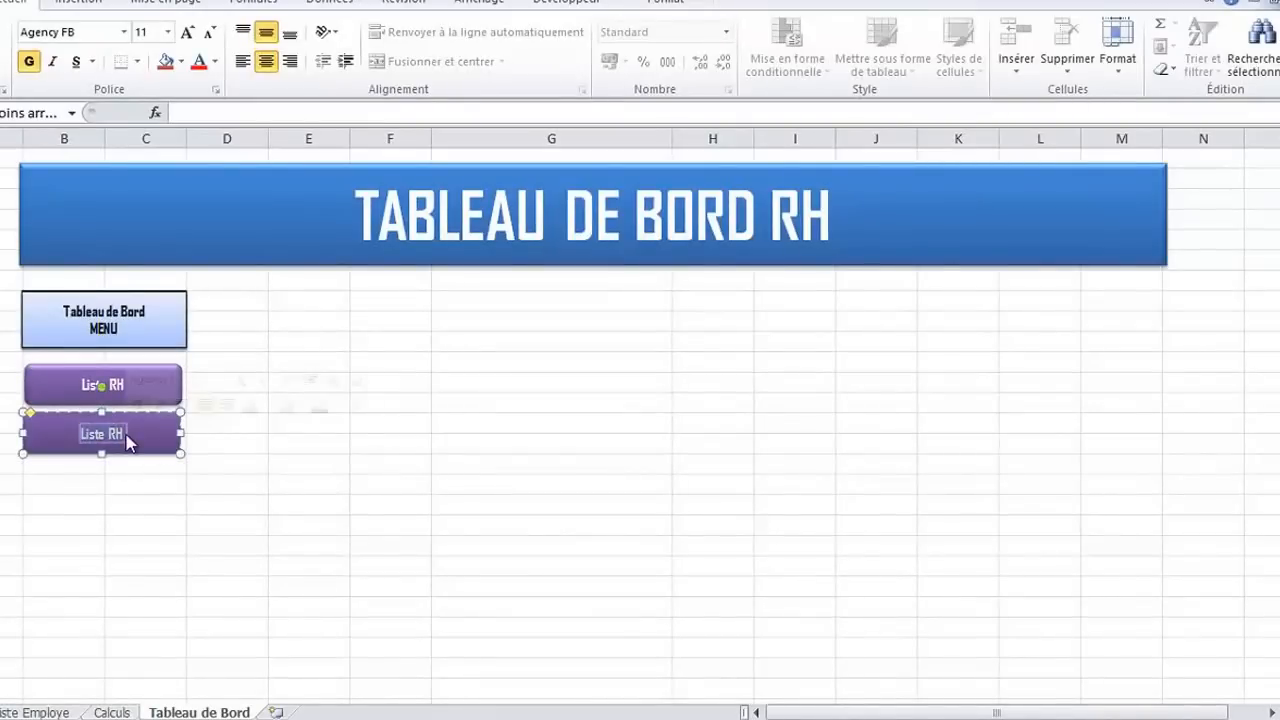
type("Table")
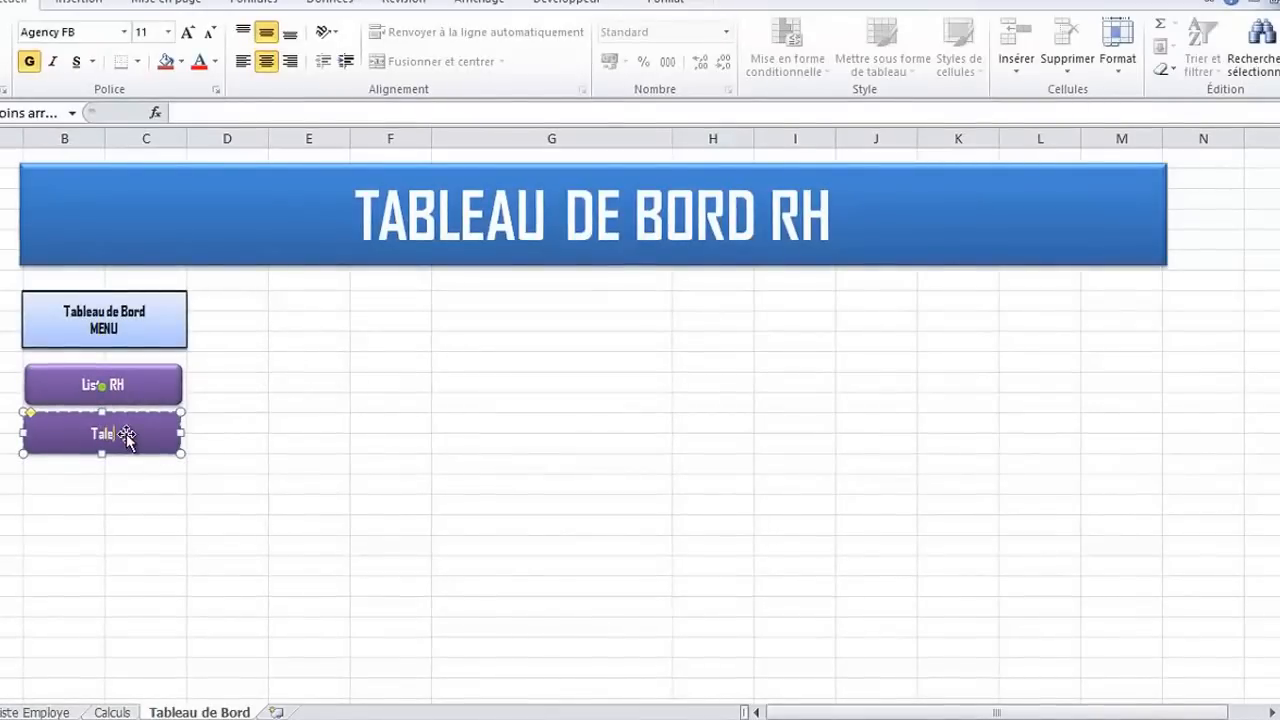
type("a")
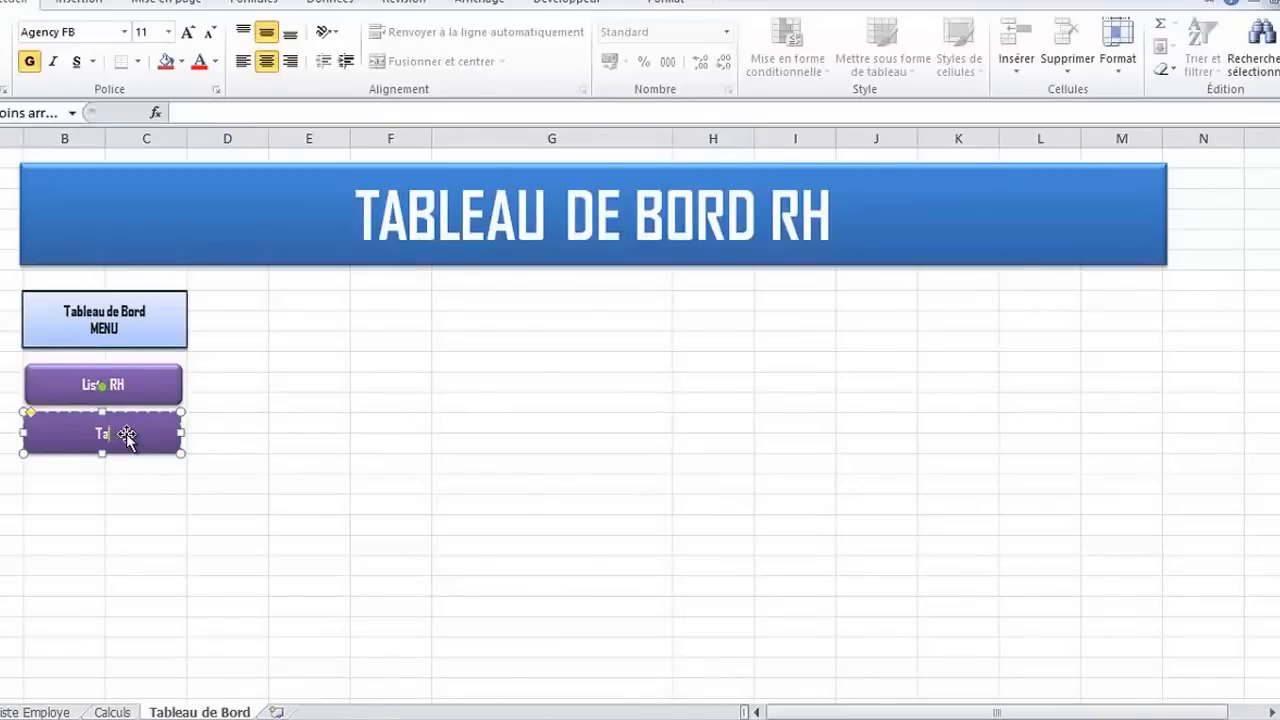
type("u de ")
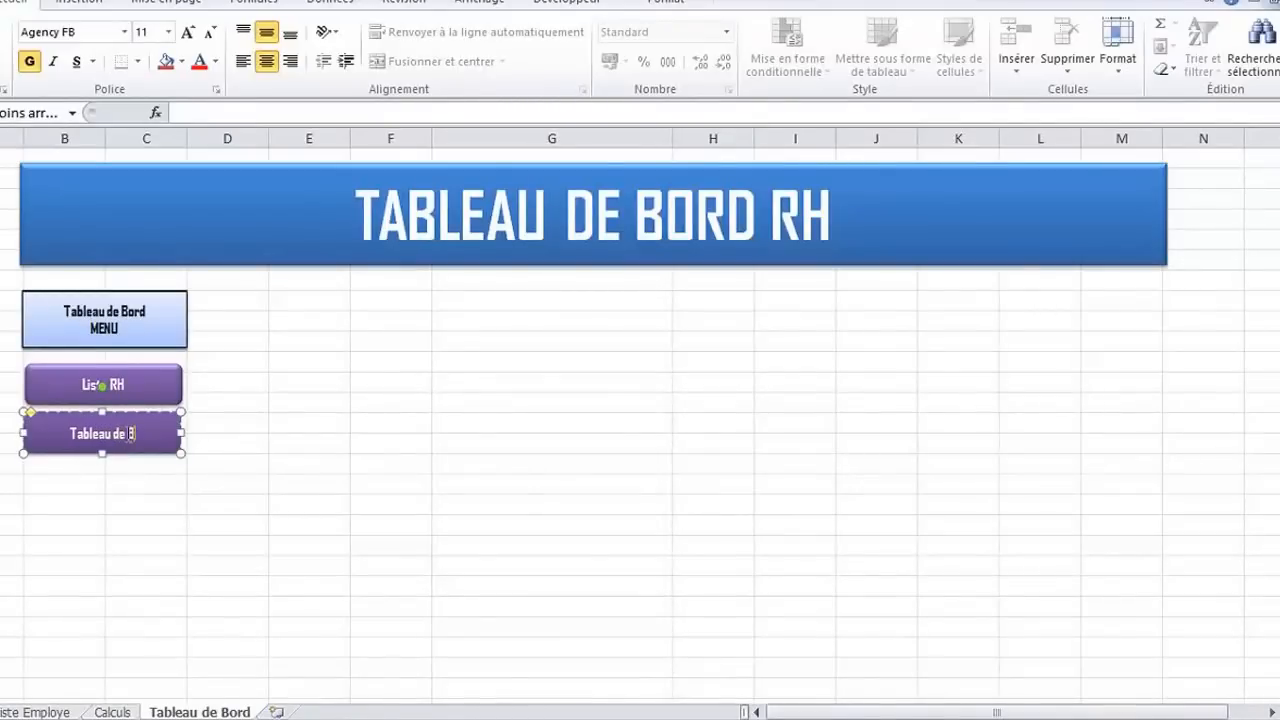
type("Bord")
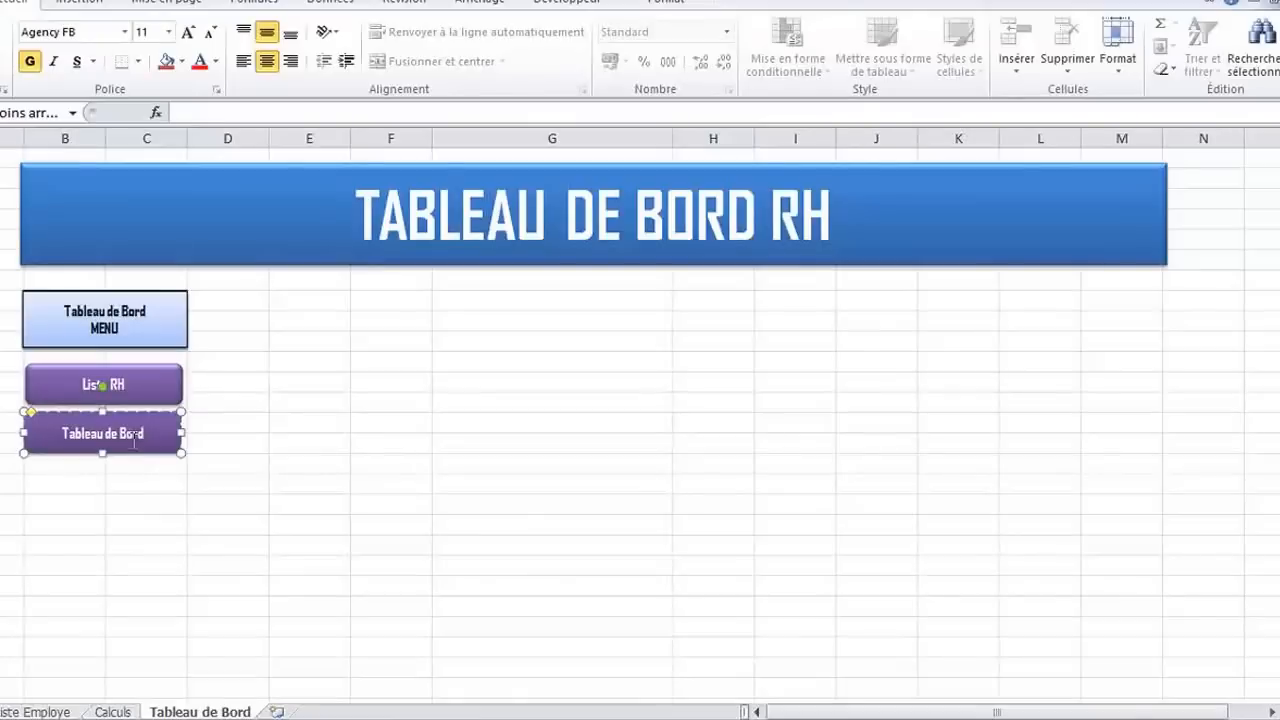
Restyle the "Liste RH" button with the white-filled, purple-outlined shape style from the gallery's first row
left_click(167, 482)
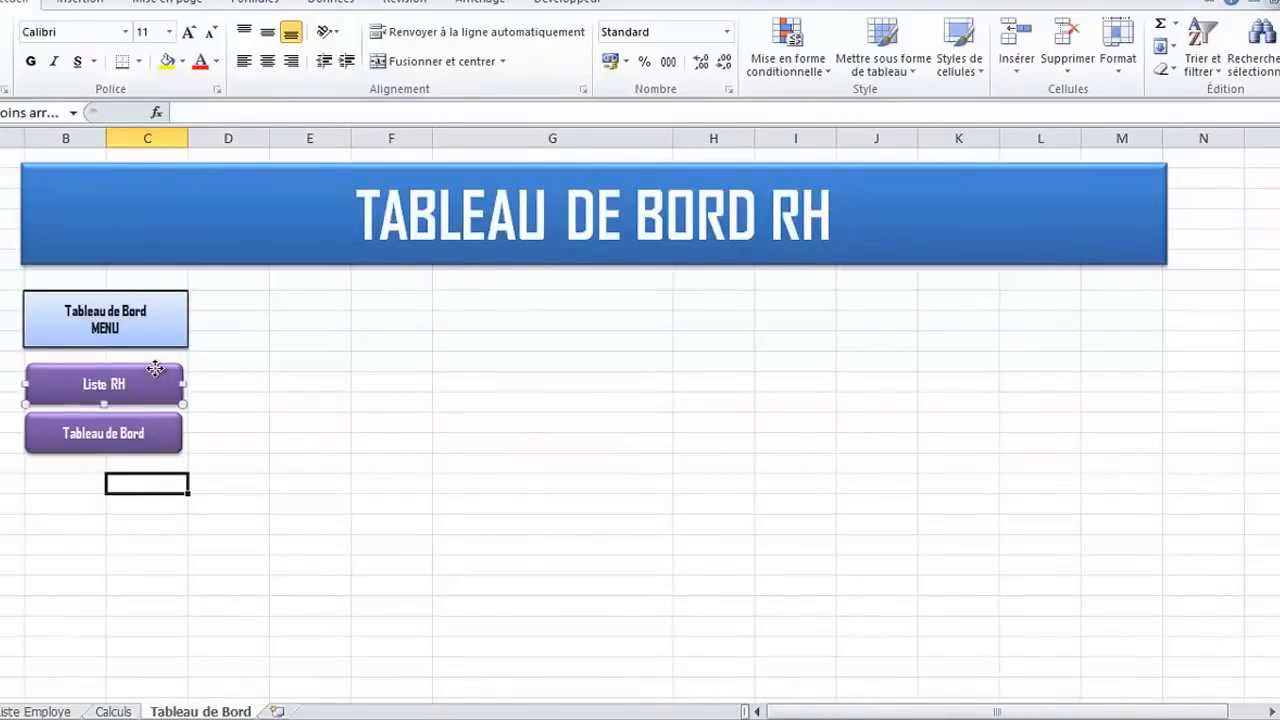
left_click(157, 370)
left_click(640, 6)
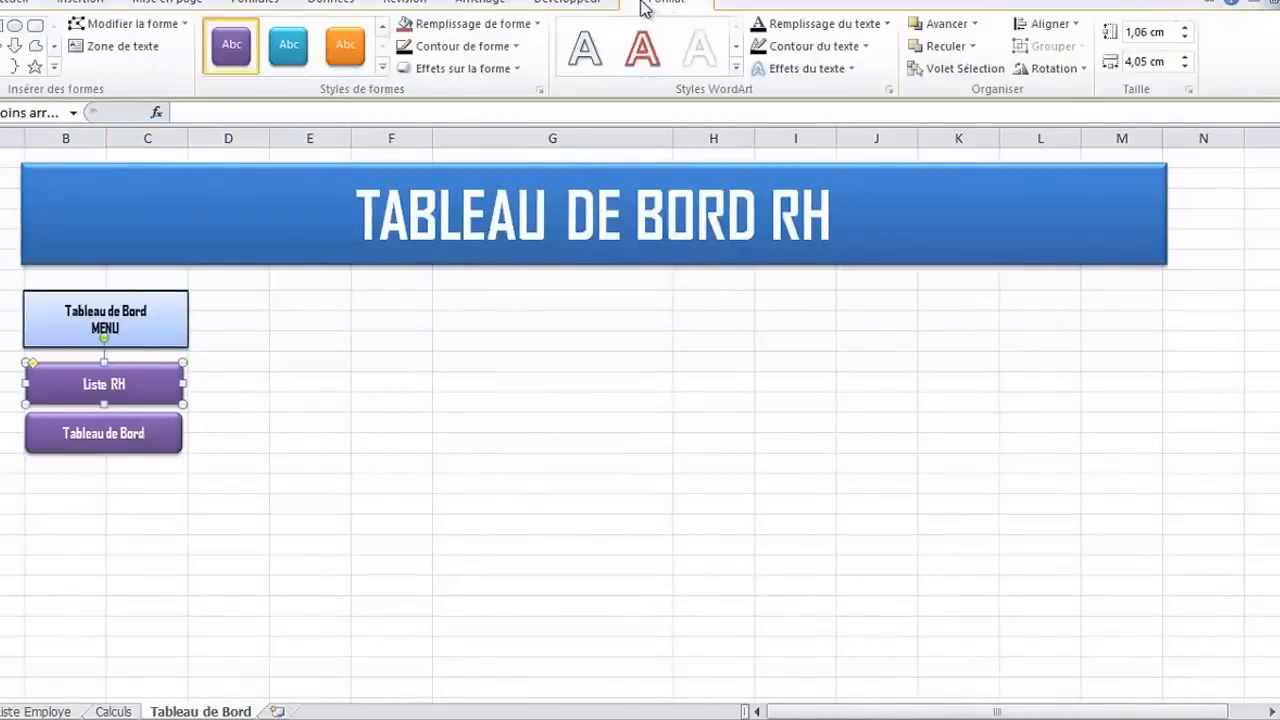
left_click(372, 76)
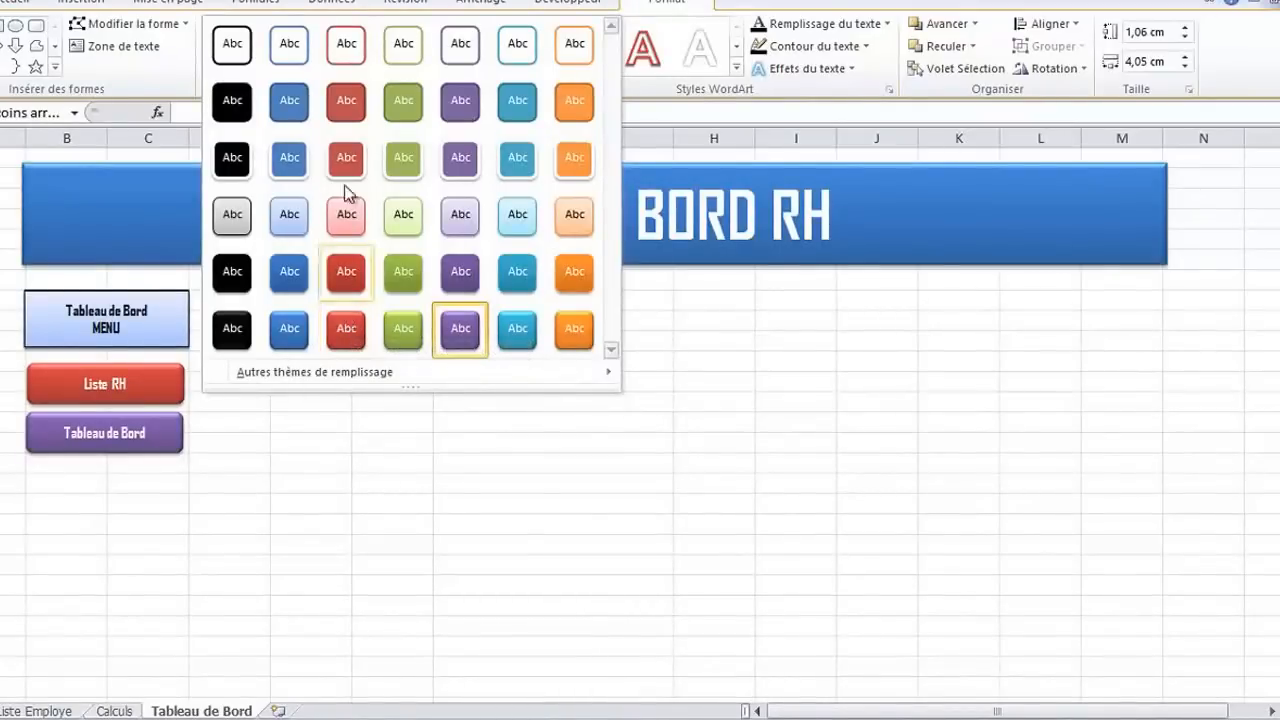
left_click(353, 40)
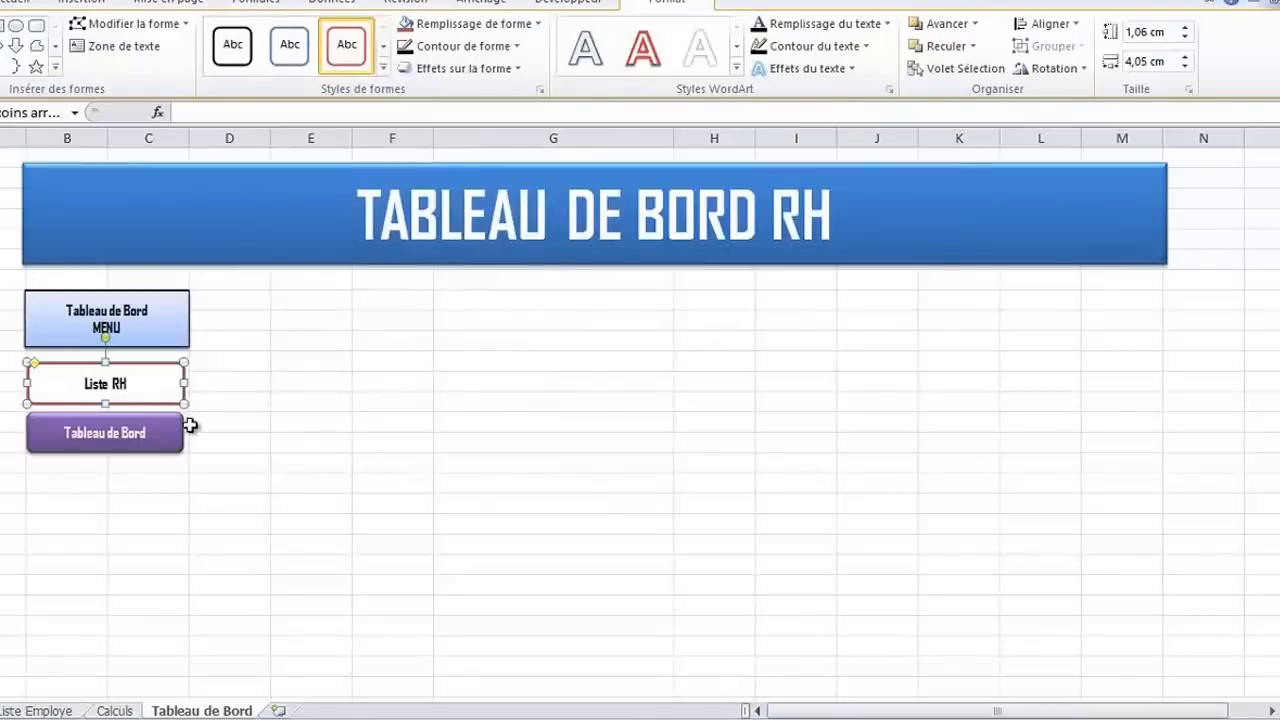
left_click(383, 67)
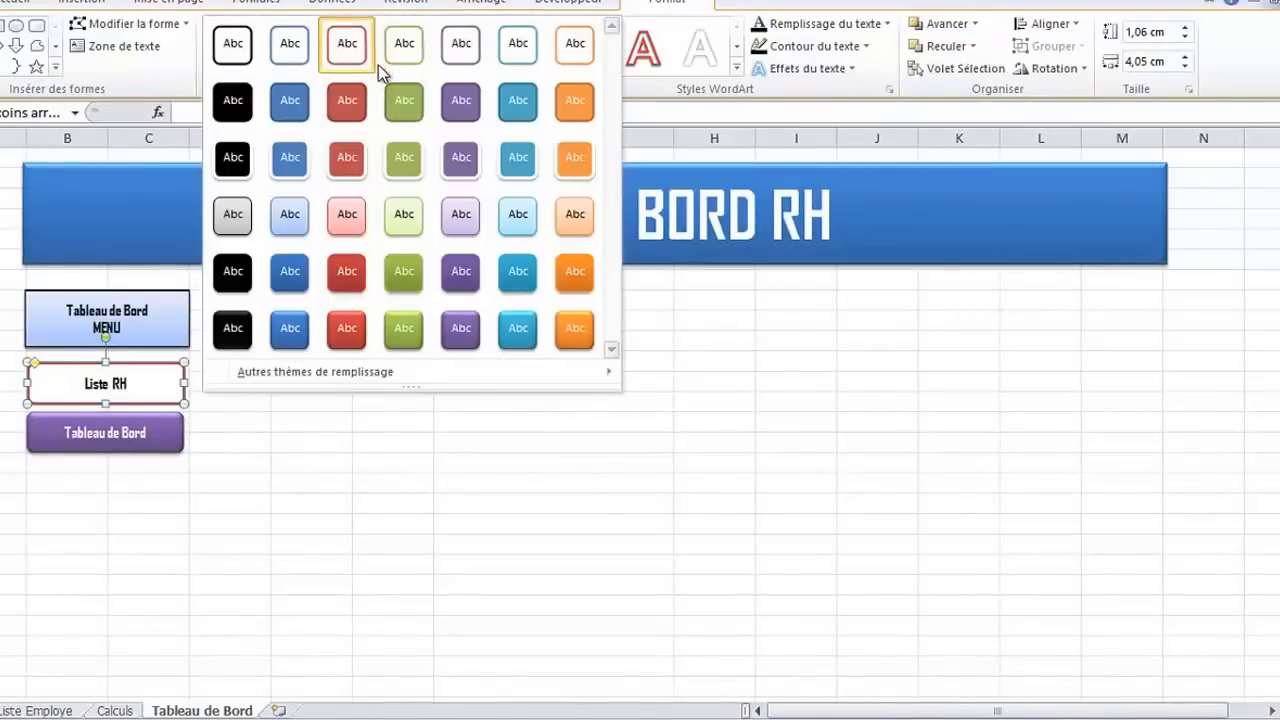
left_click(457, 66)
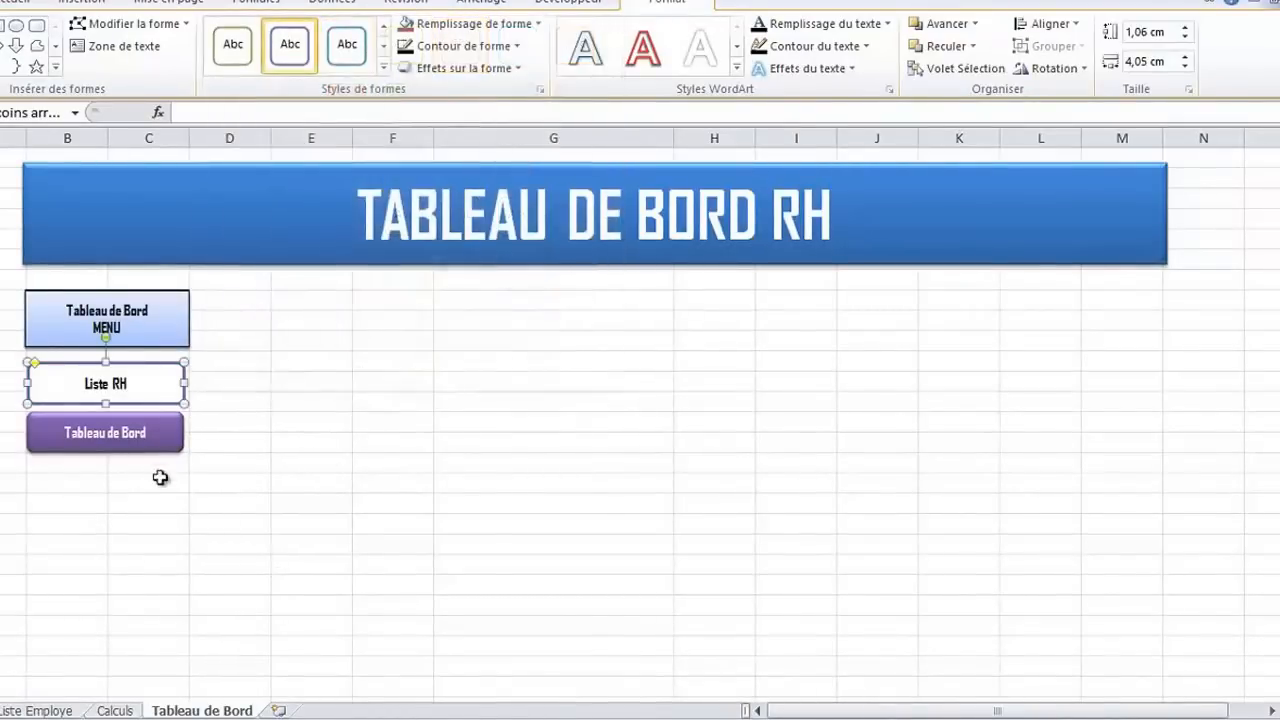
left_click(130, 482)
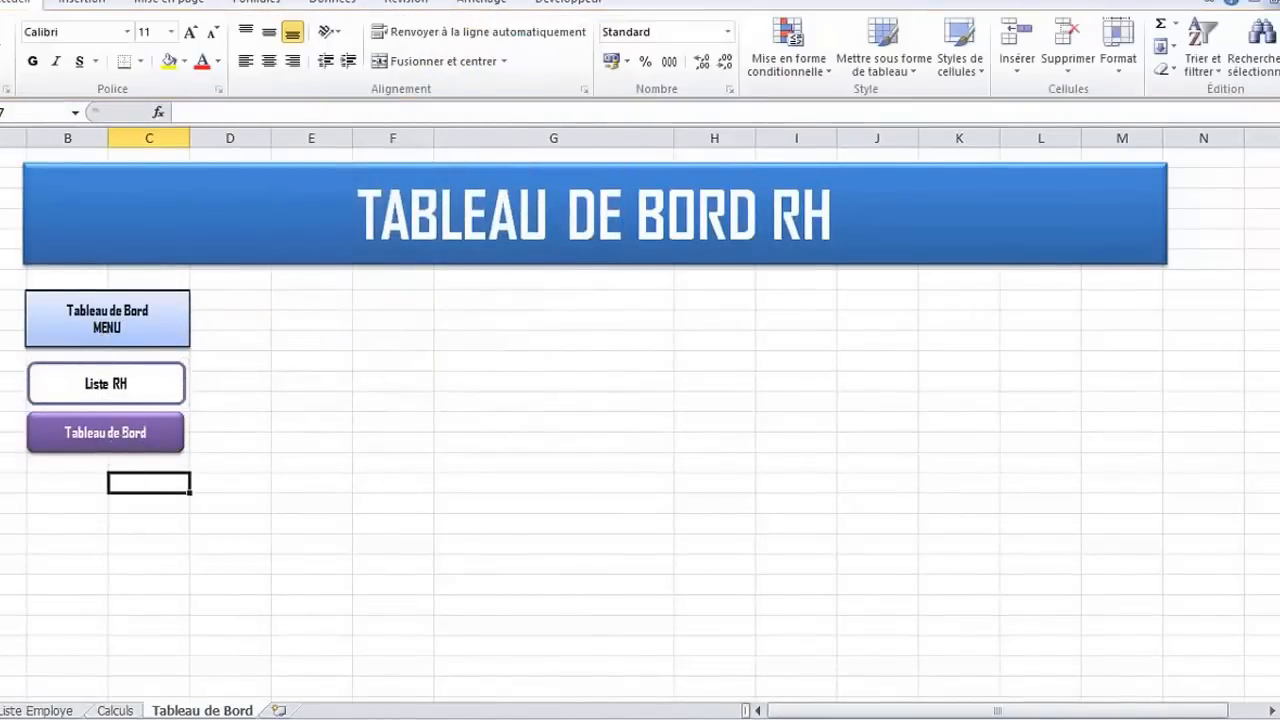
Add a hyperlink to the "Liste RH" button that leads to cell A1 of the 'Liste Employe' sheet in this document
left_click(144, 372)
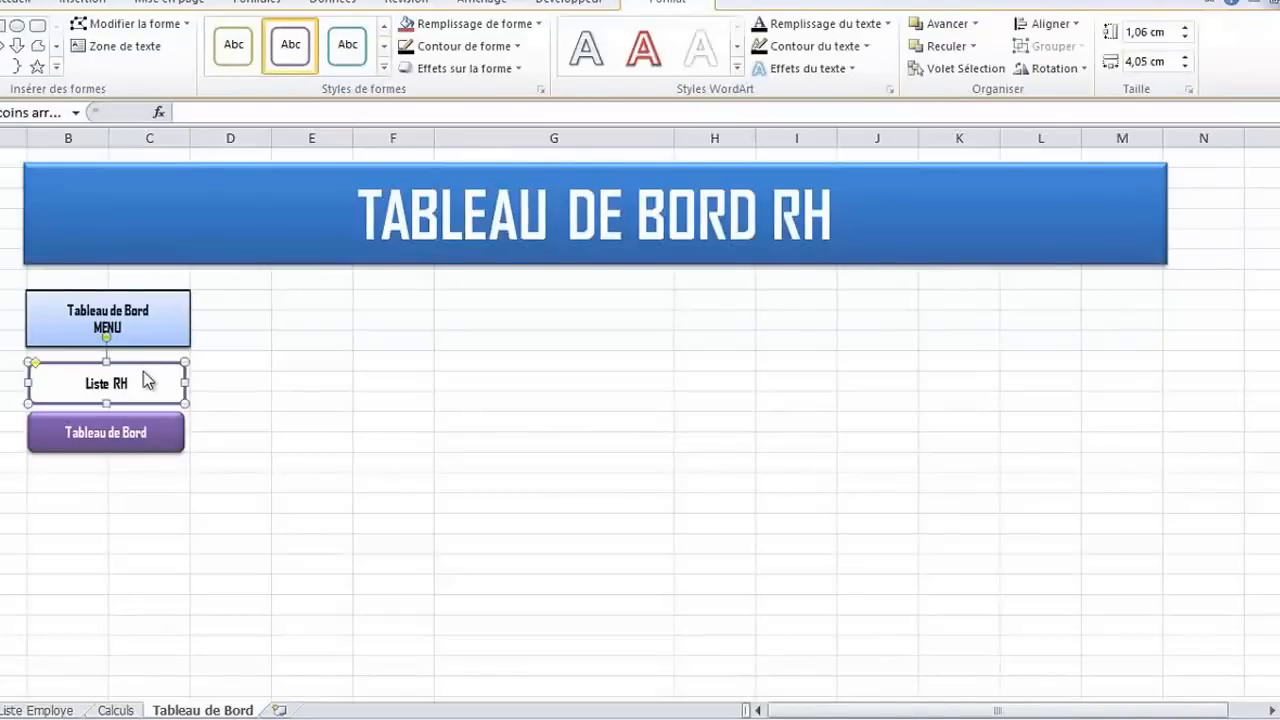
right_click(146, 379)
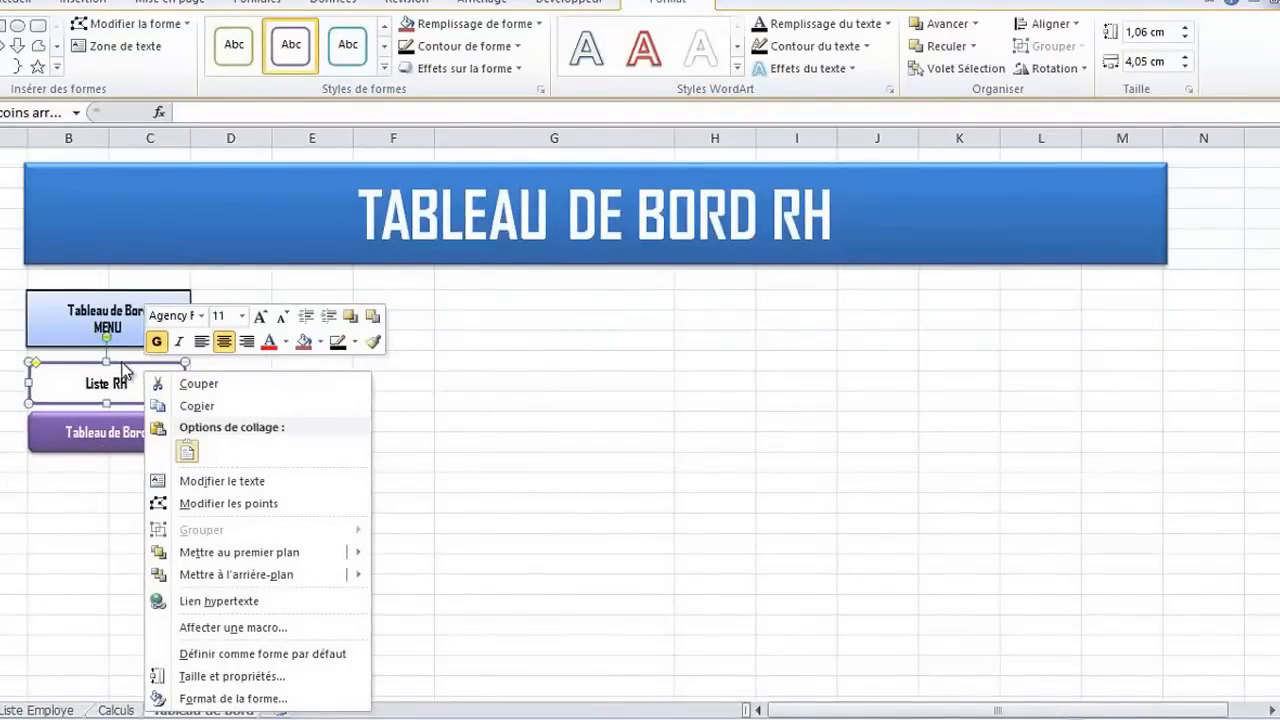
left_click(218, 601)
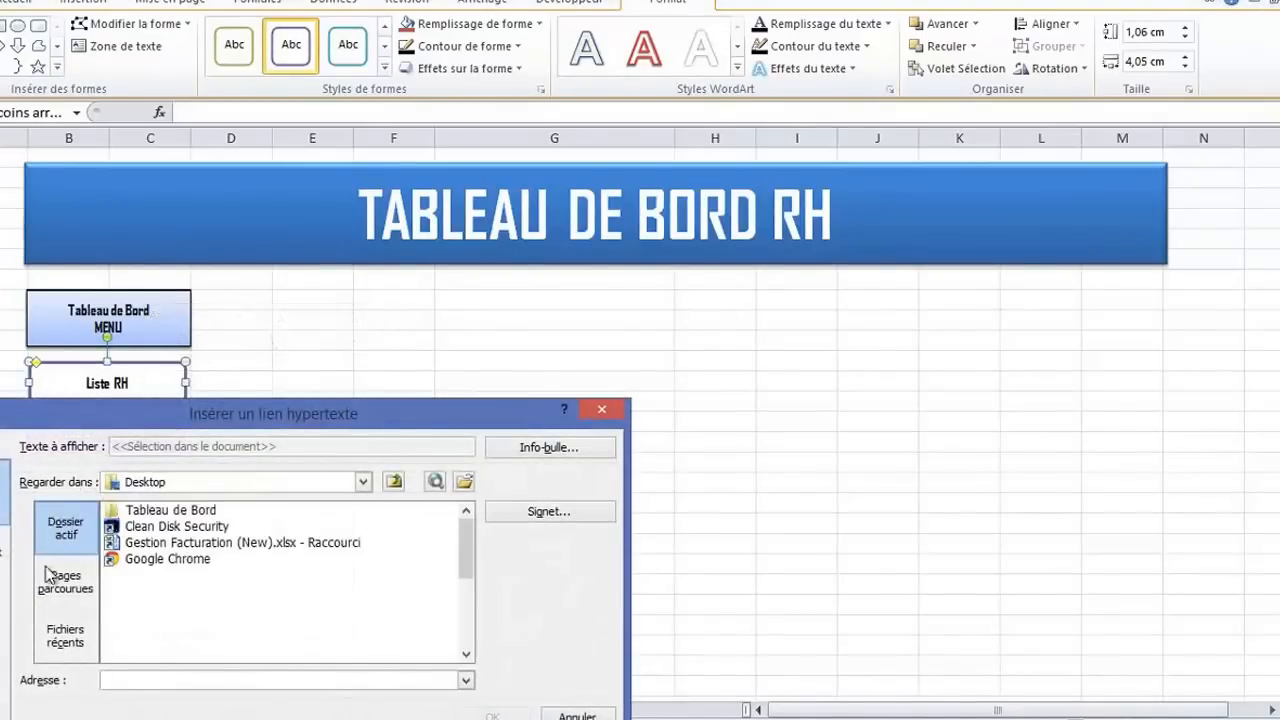
left_click_drag(464, 413, 745, 291)
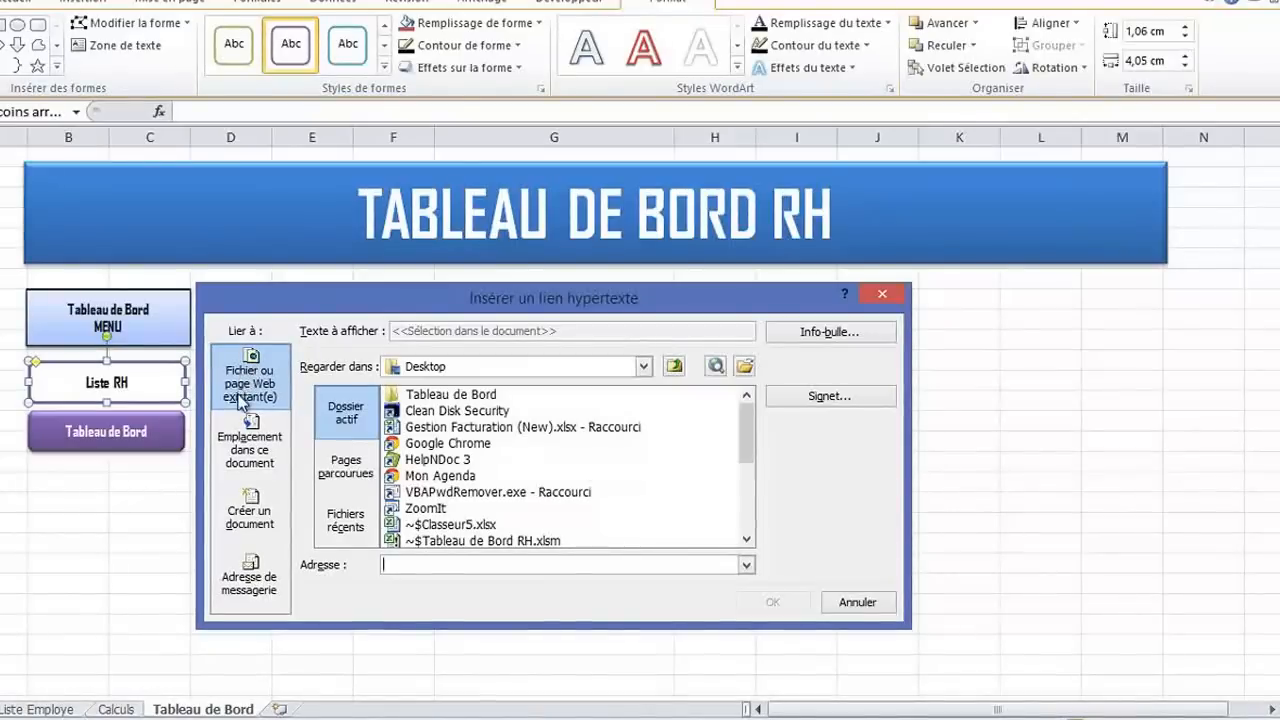
left_click(257, 458)
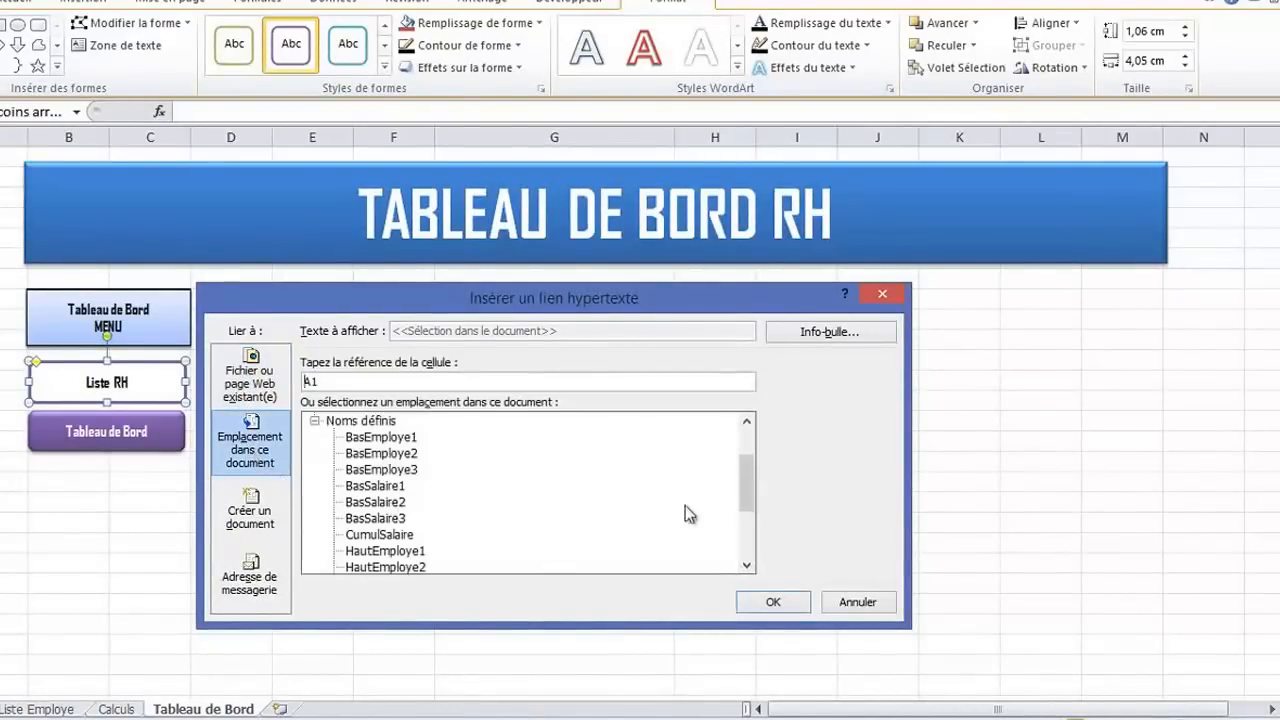
left_click_drag(747, 484, 748, 443)
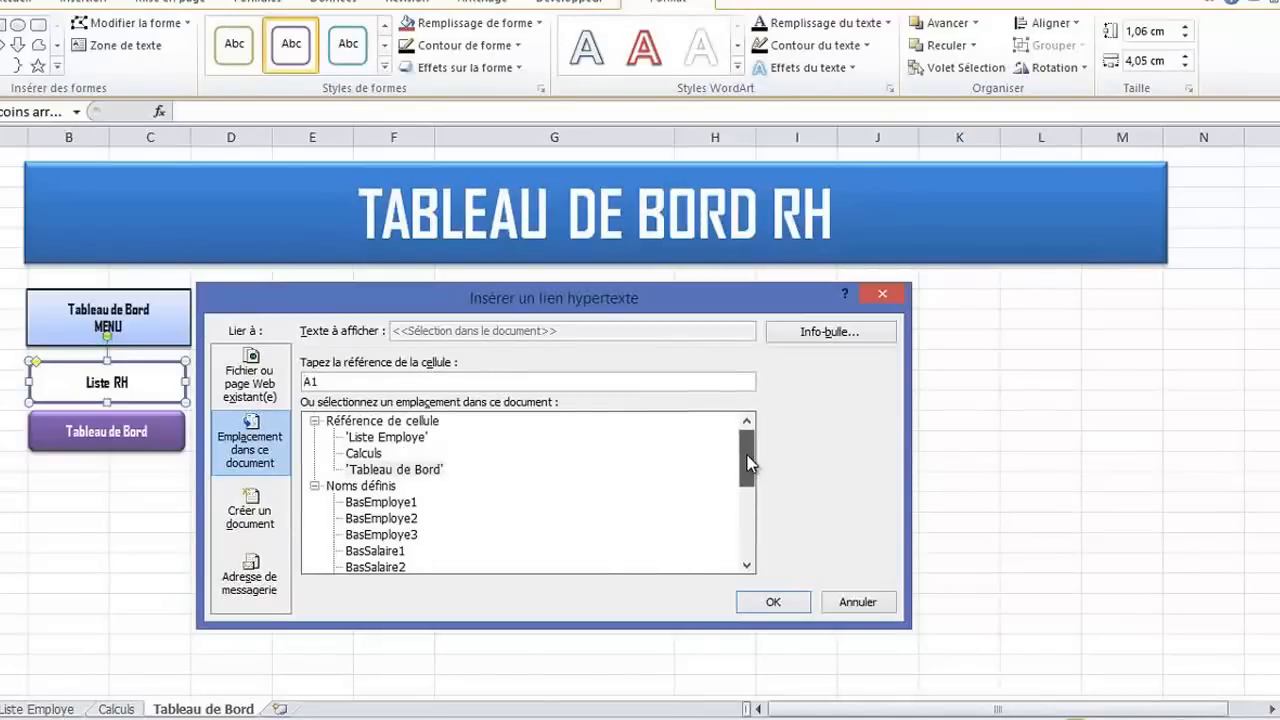
left_click(386, 437)
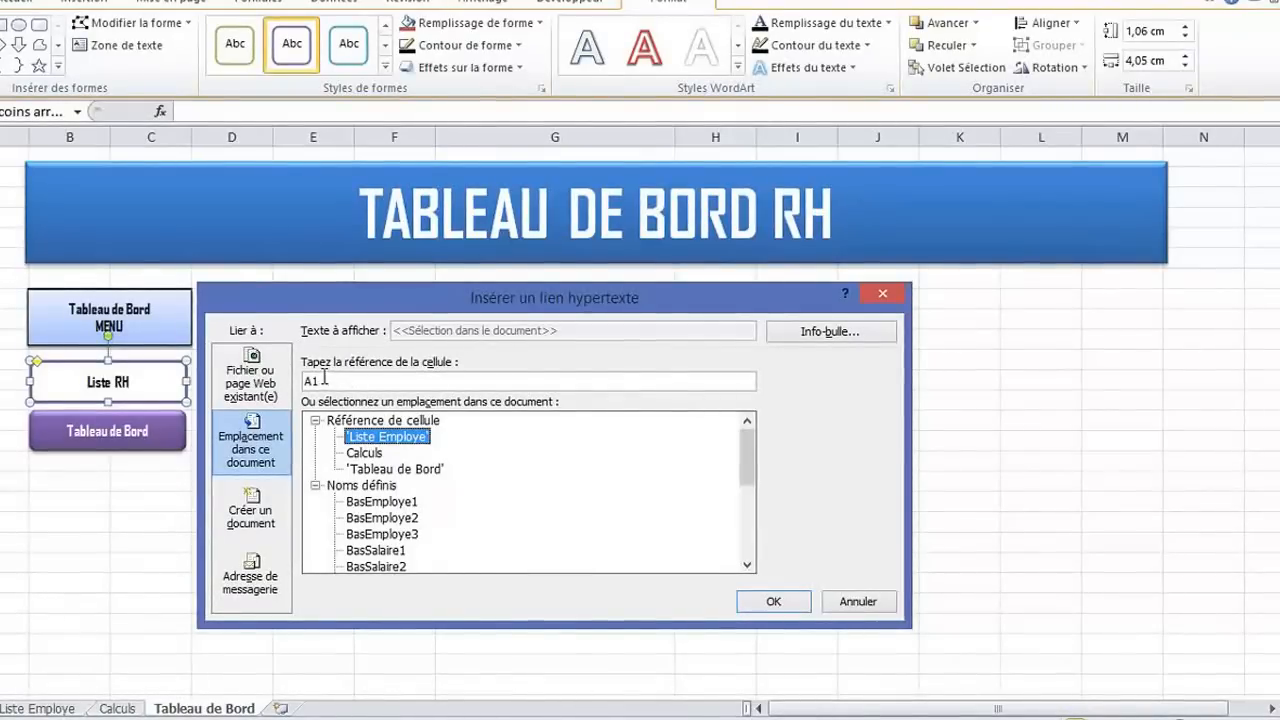
left_click(773, 602)
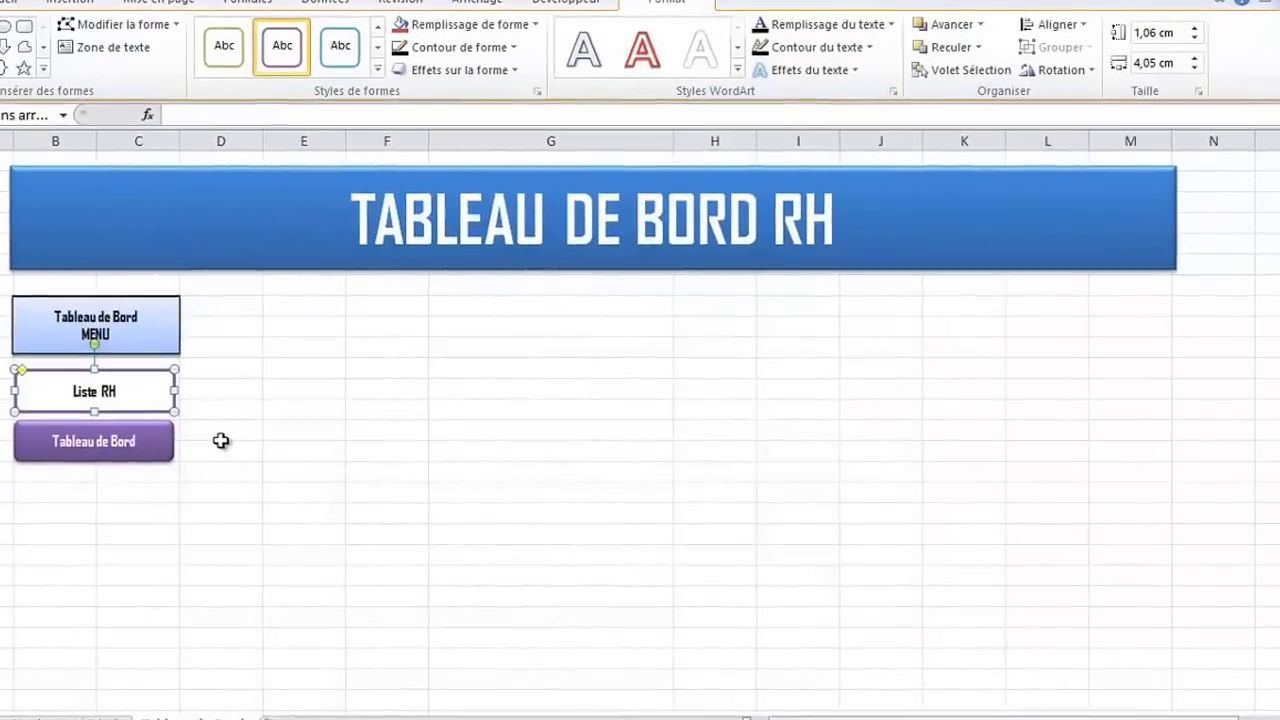
Test the "Liste RH" button's link and return to the Tableau de Bord sheet
left_click(216, 443)
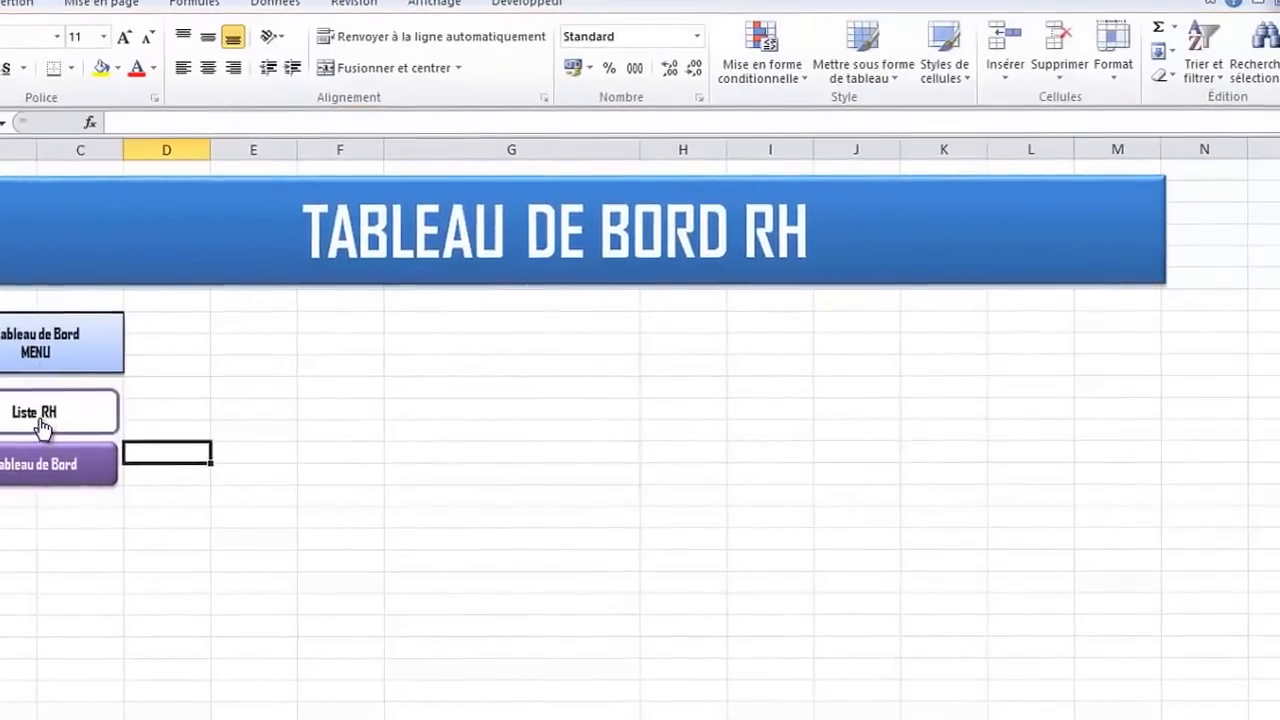
left_click(40, 425)
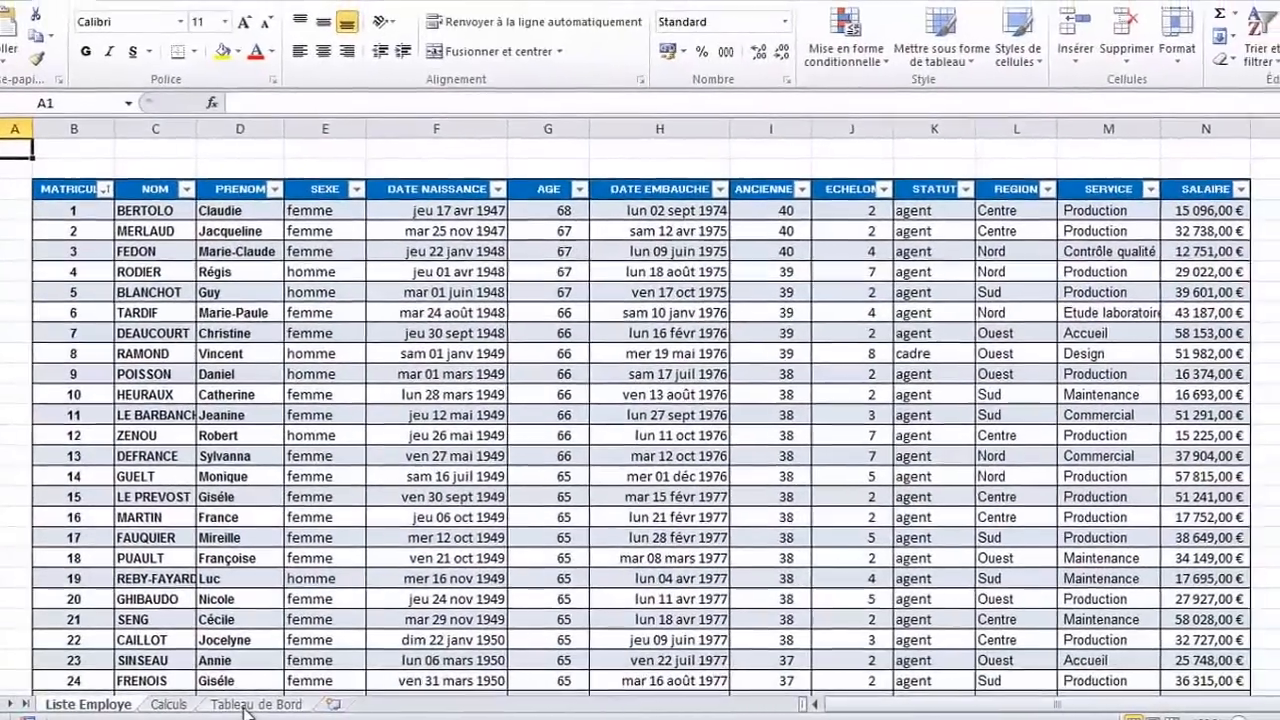
left_click(271, 704)
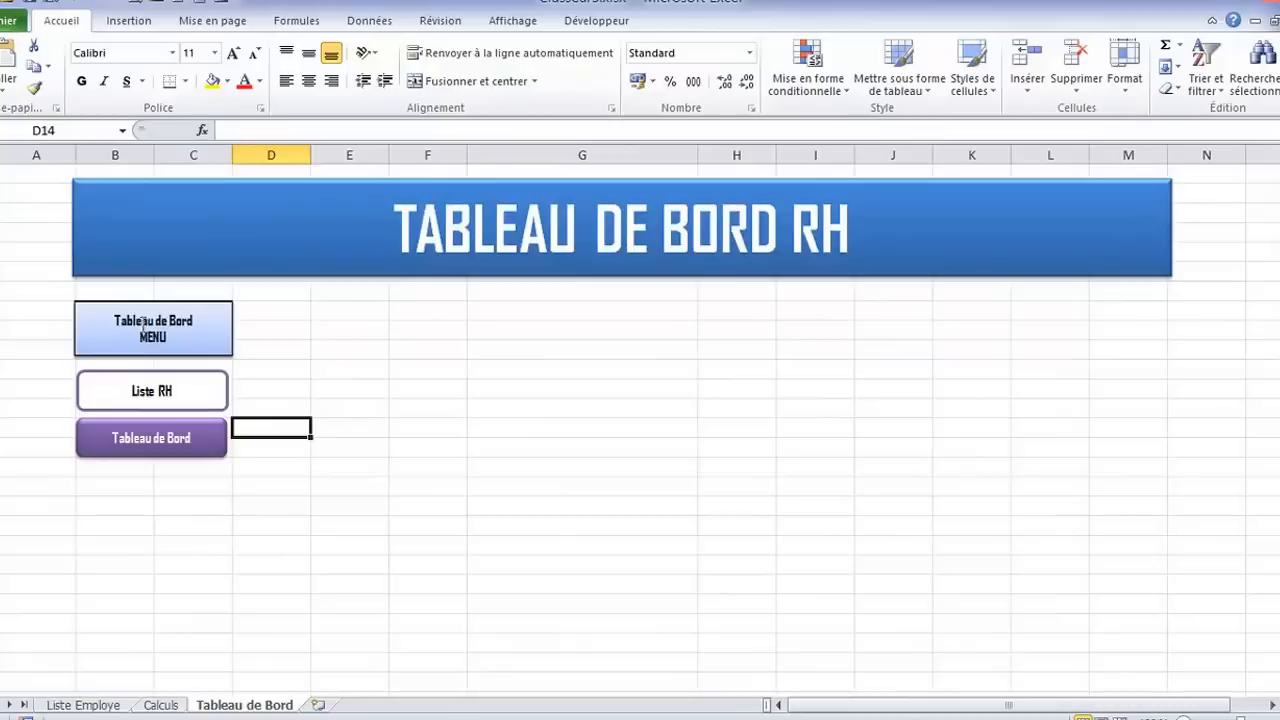
Draw a rectangle about 3.23 cm high and 4.26 cm wide directly below the MENU heading box, covering both buttons
left_click(196, 305)
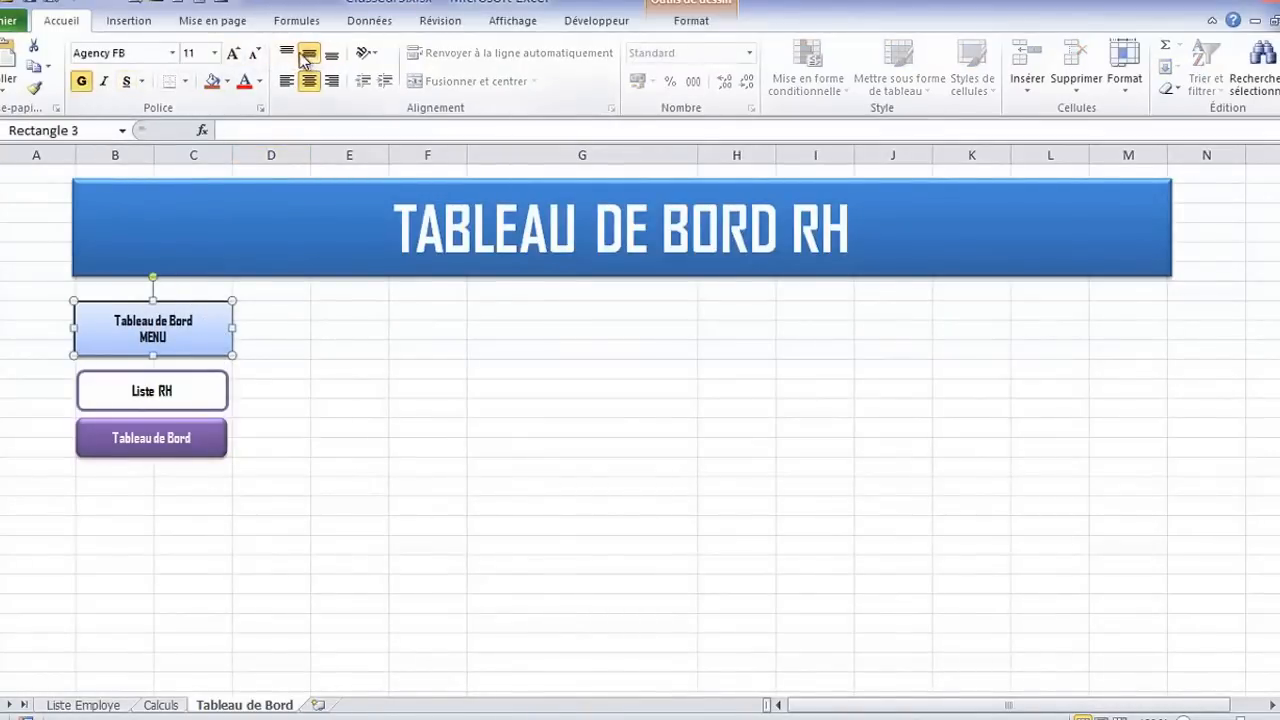
left_click(132, 22)
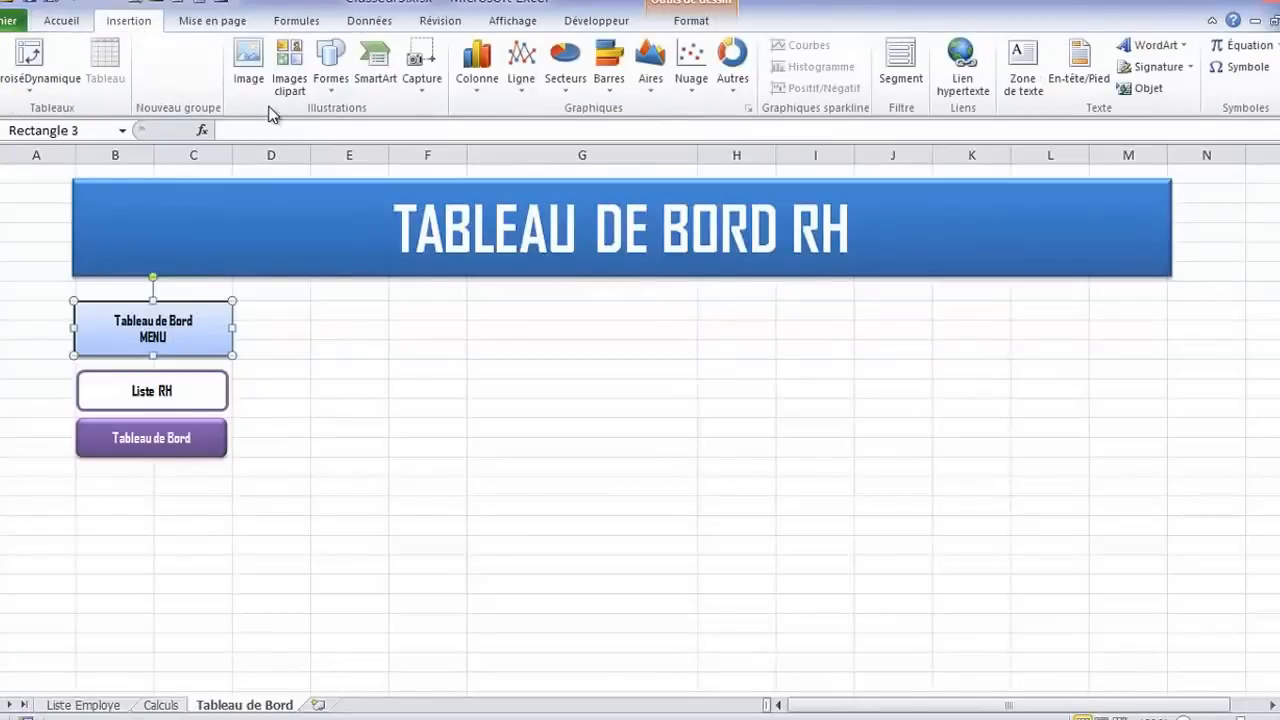
left_click(331, 62)
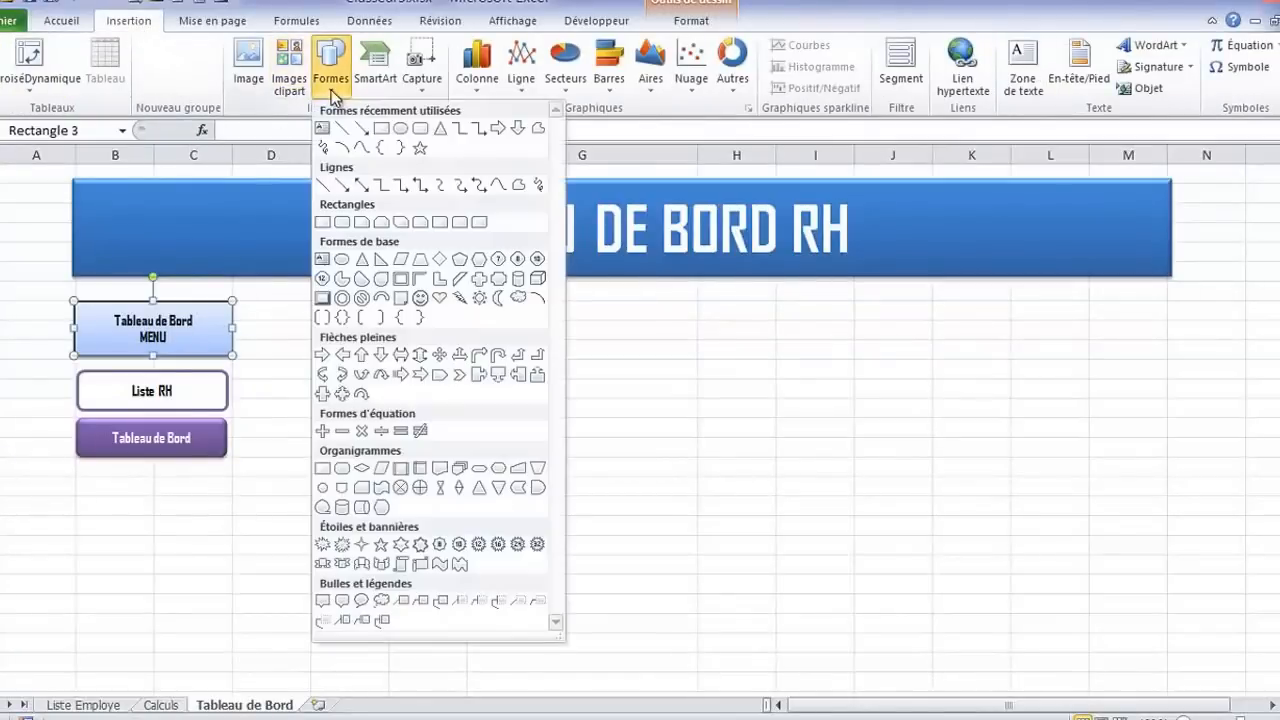
left_click(381, 127)
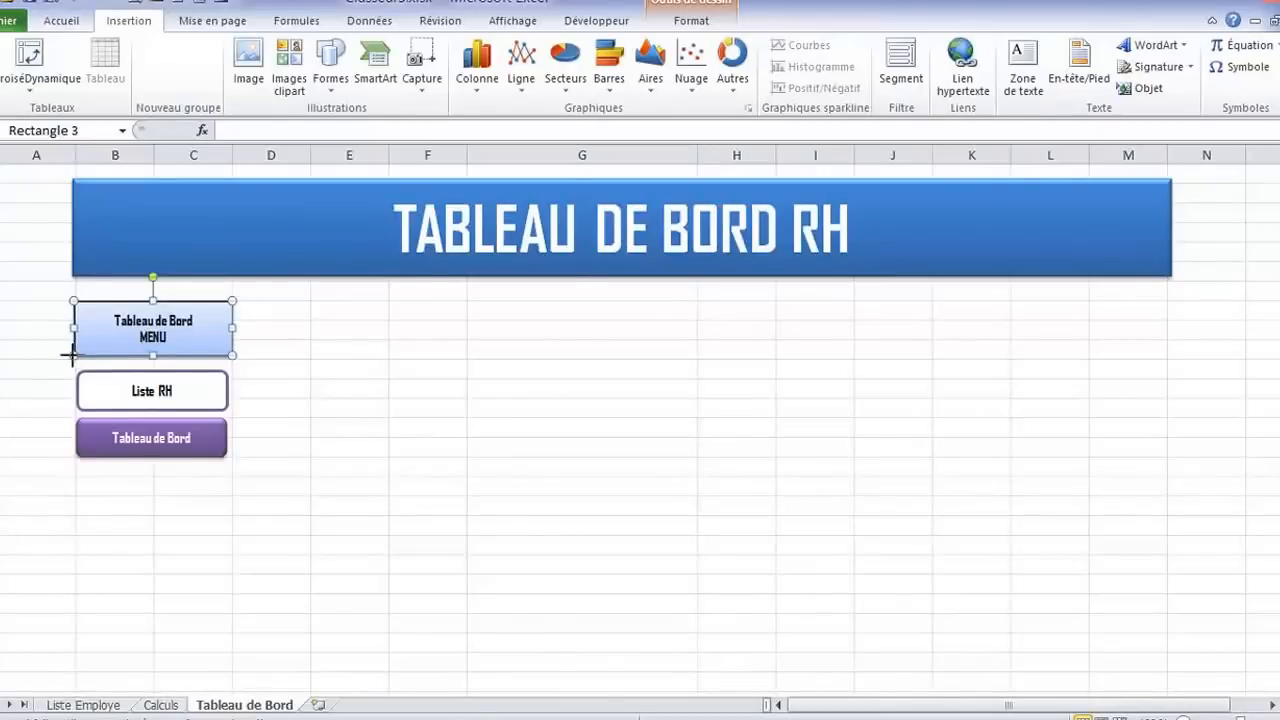
left_click_drag(72, 352, 228, 468)
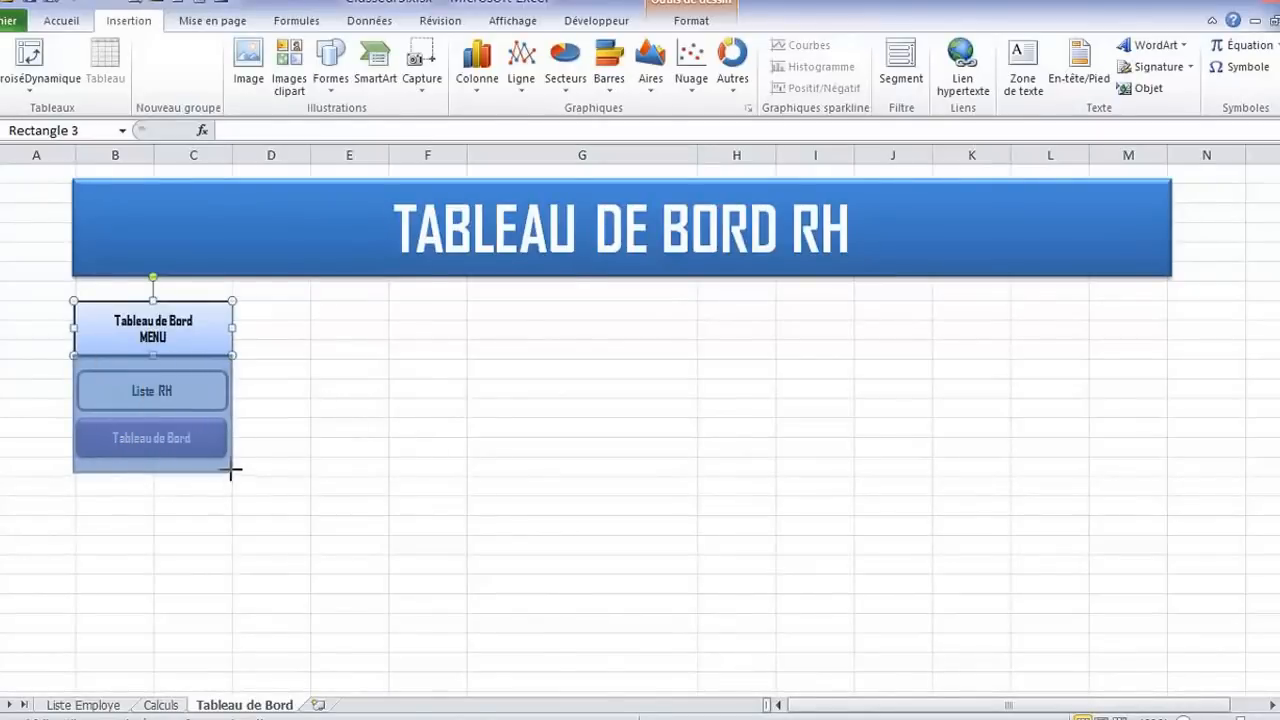
left_click_drag(231, 477, 231, 474)
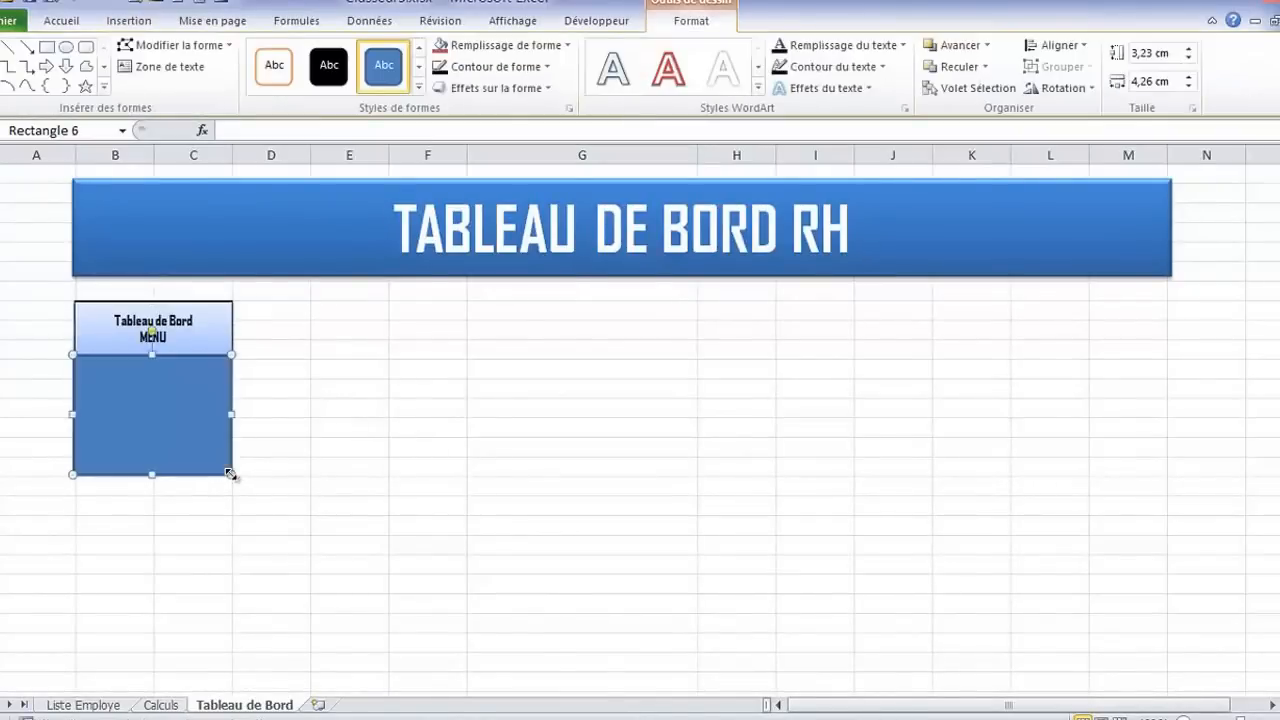
Remove the fill of the rectangle around the two buttons and make its outline black
left_click(568, 45)
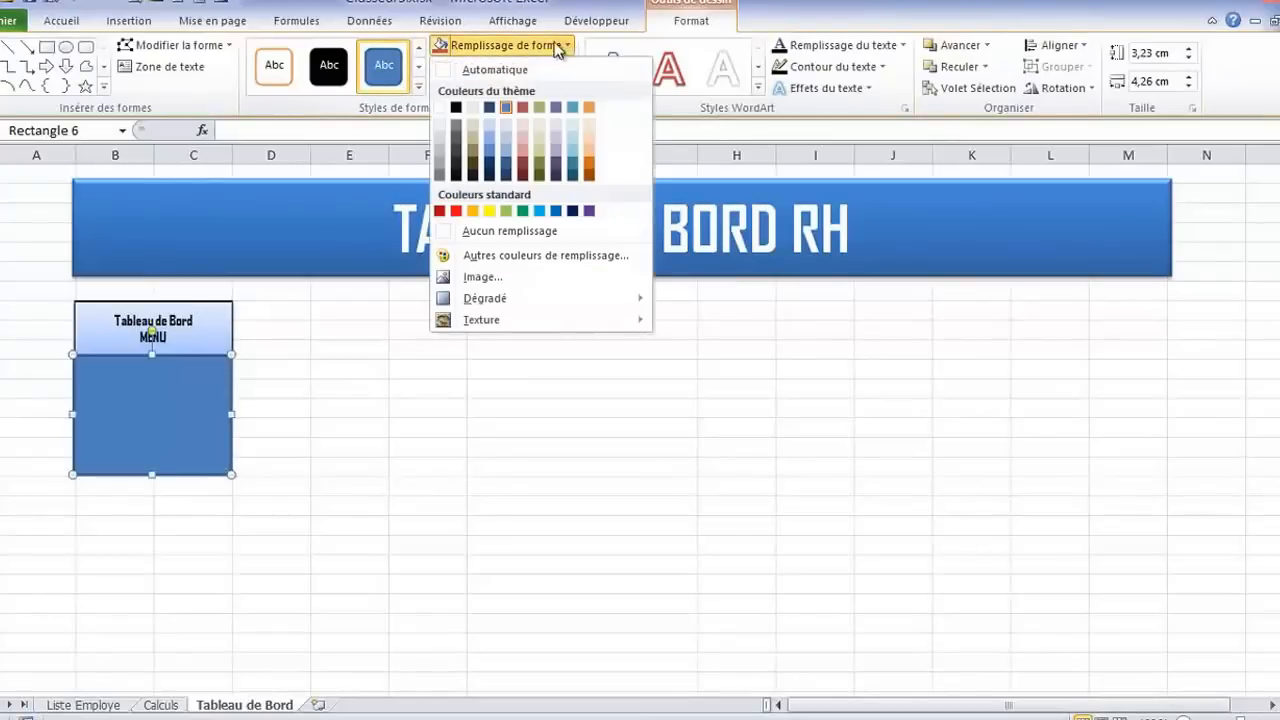
left_click(482, 231)
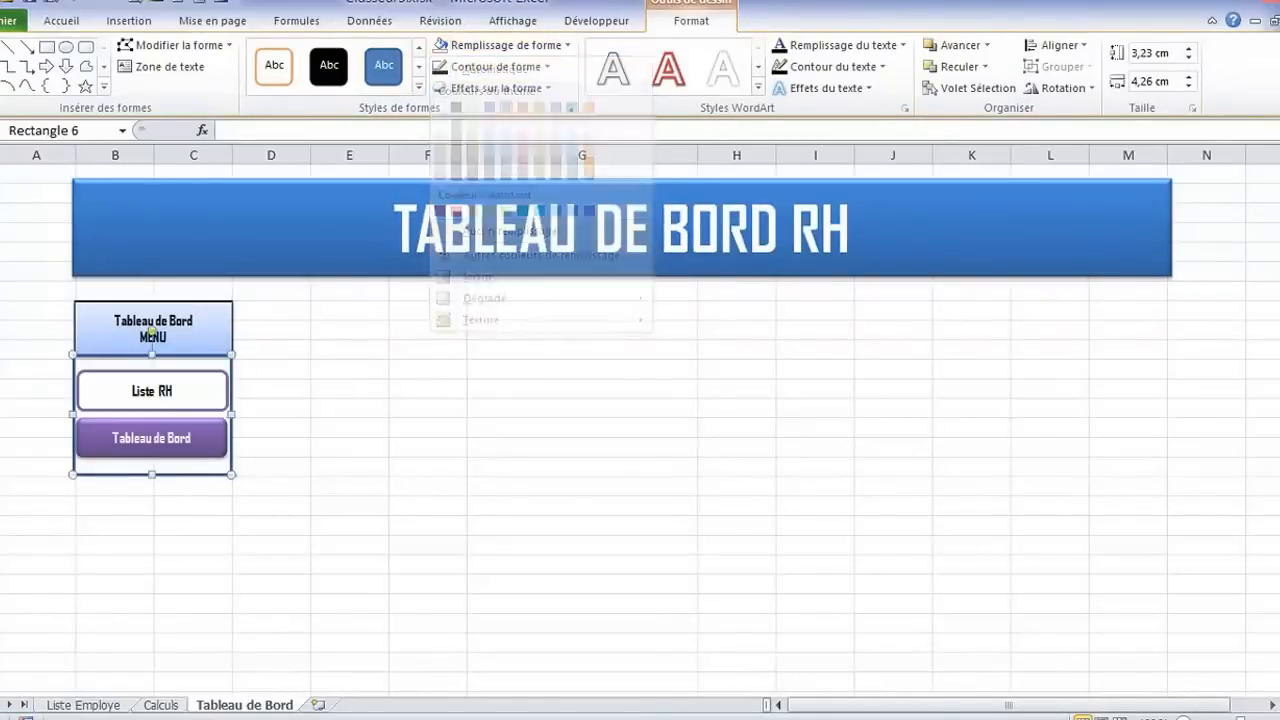
left_click(546, 66)
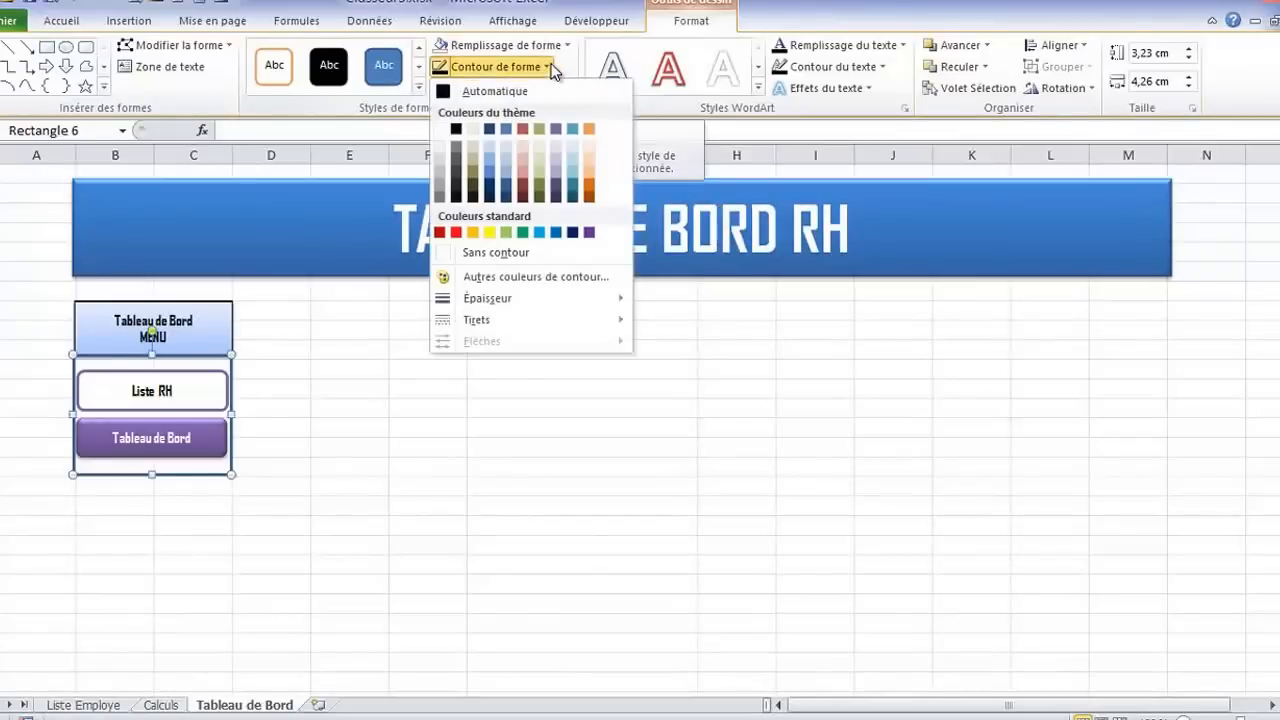
left_click(457, 126)
left_click(263, 433)
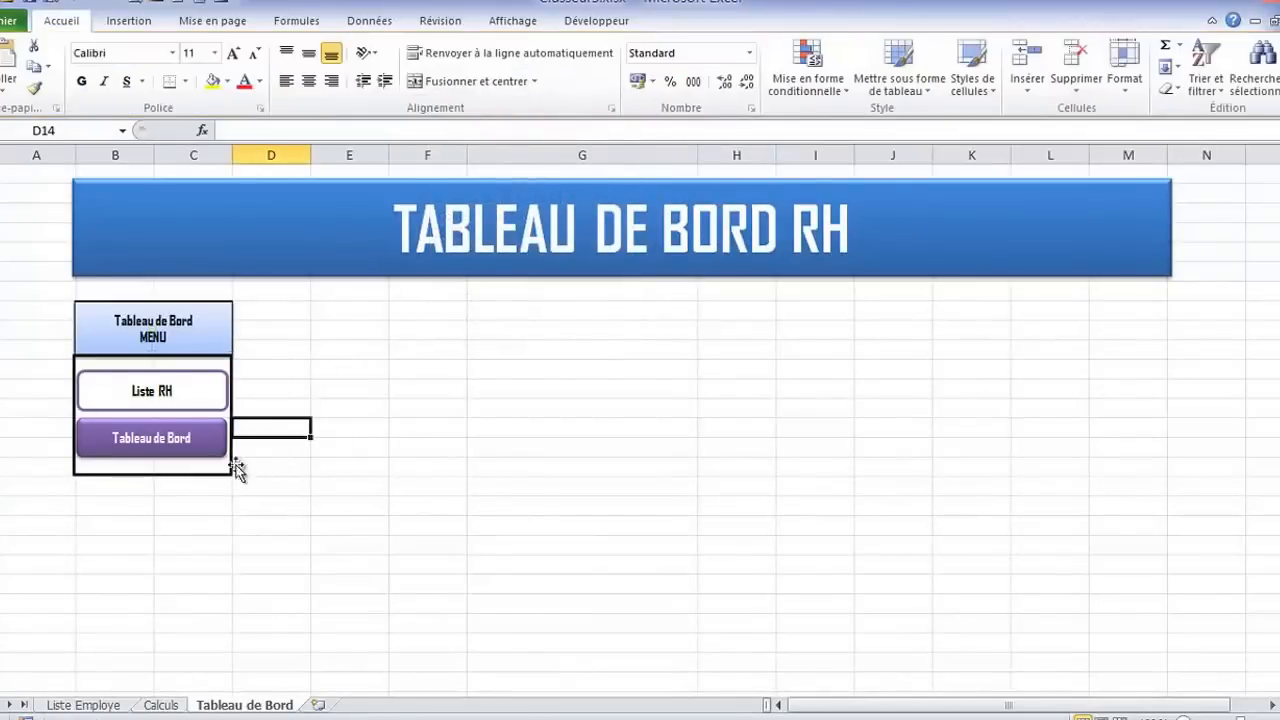
Set the outline weight of the frame around the menu buttons to 1 pt
double_click(222, 475)
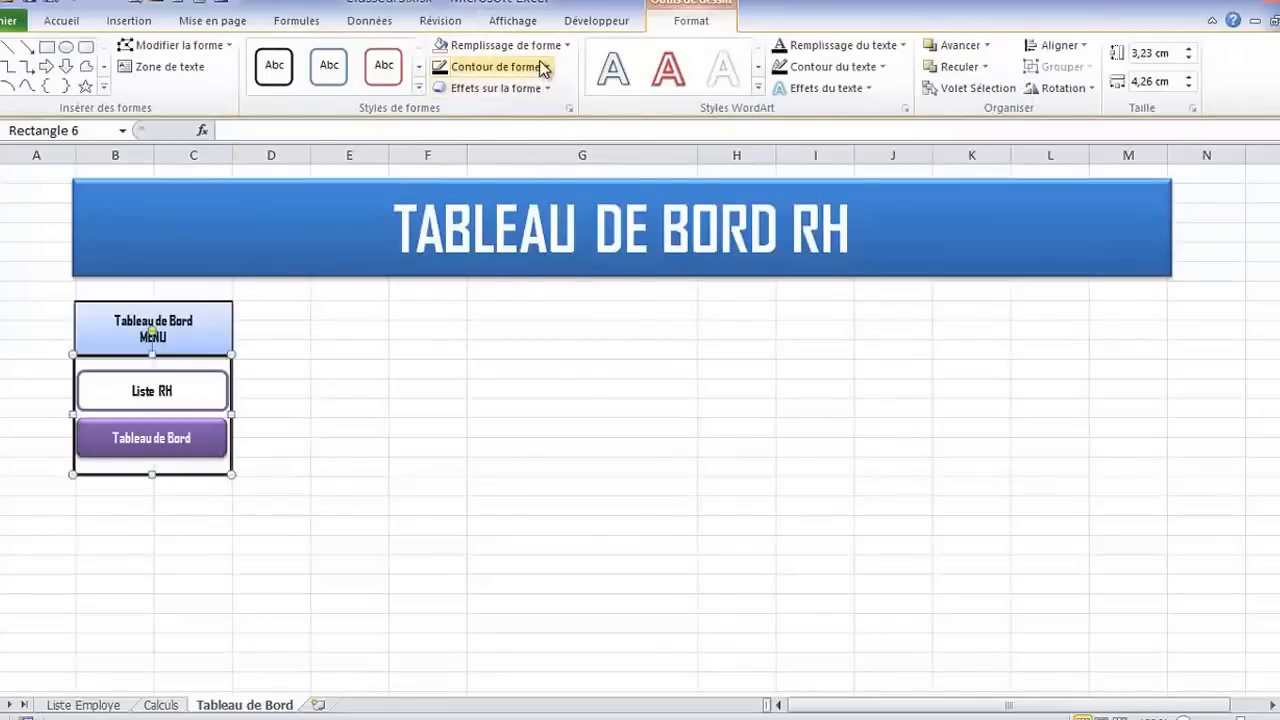
left_click(543, 66)
mouse_move(540, 298)
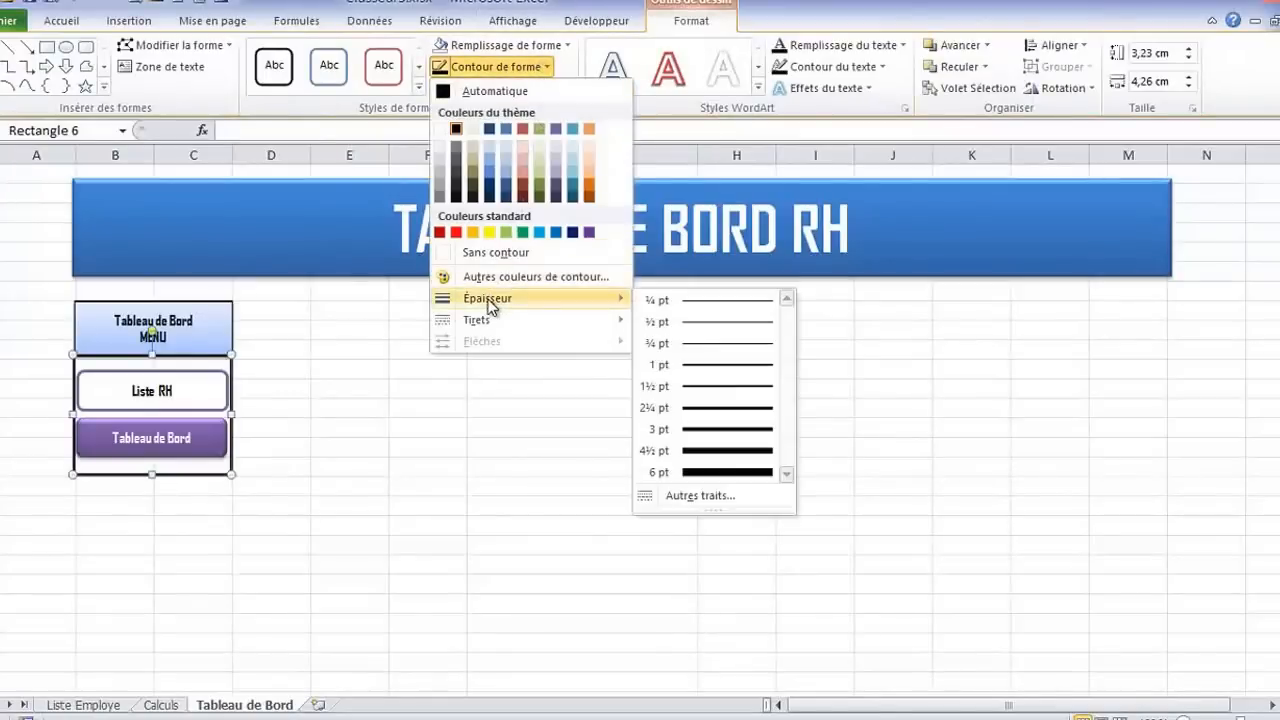
left_click(698, 364)
left_click(273, 428)
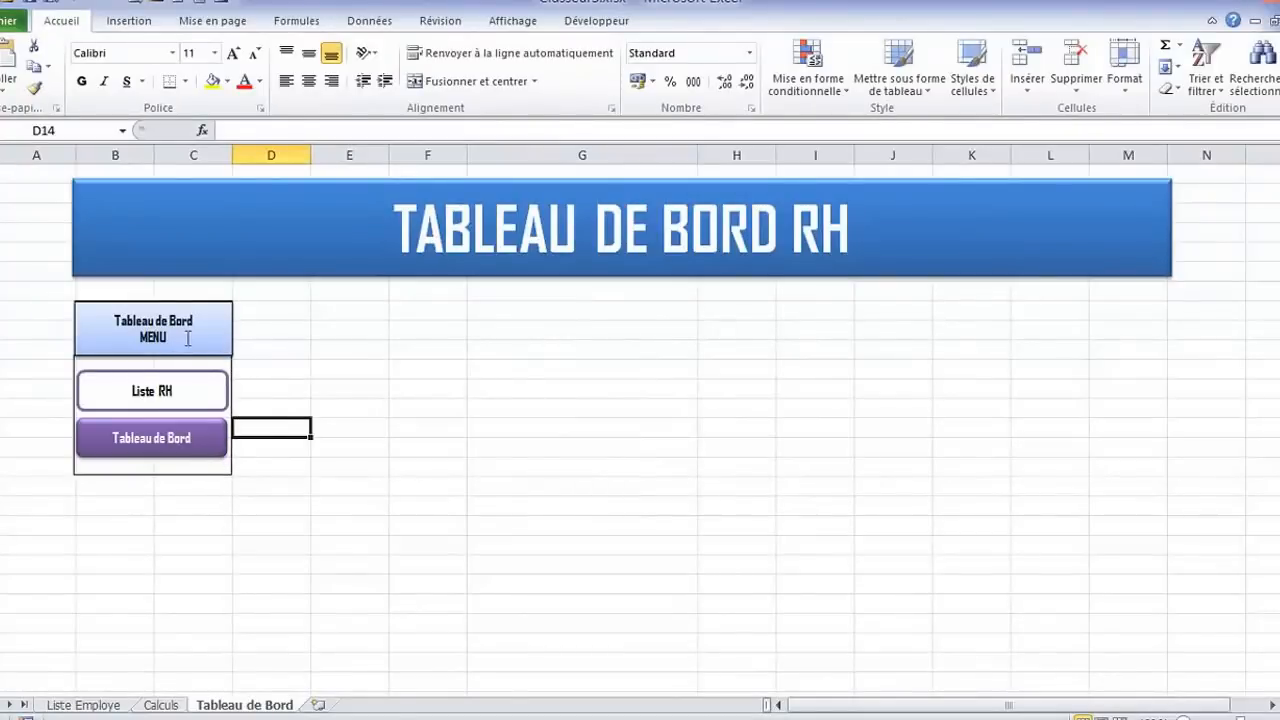
Group the MENU heading box, the "Liste RH" and "Tableau de Bord" buttons and their frame into one object
left_click(190, 307)
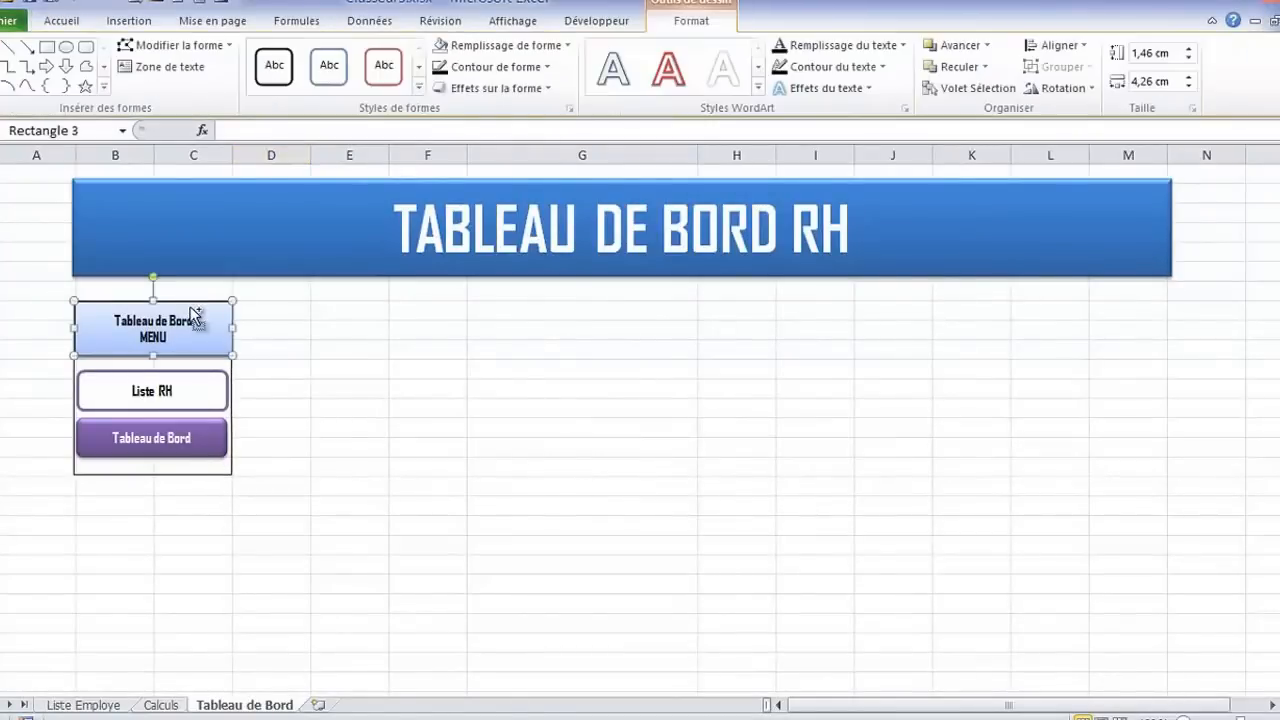
left_click(210, 382, "shift")
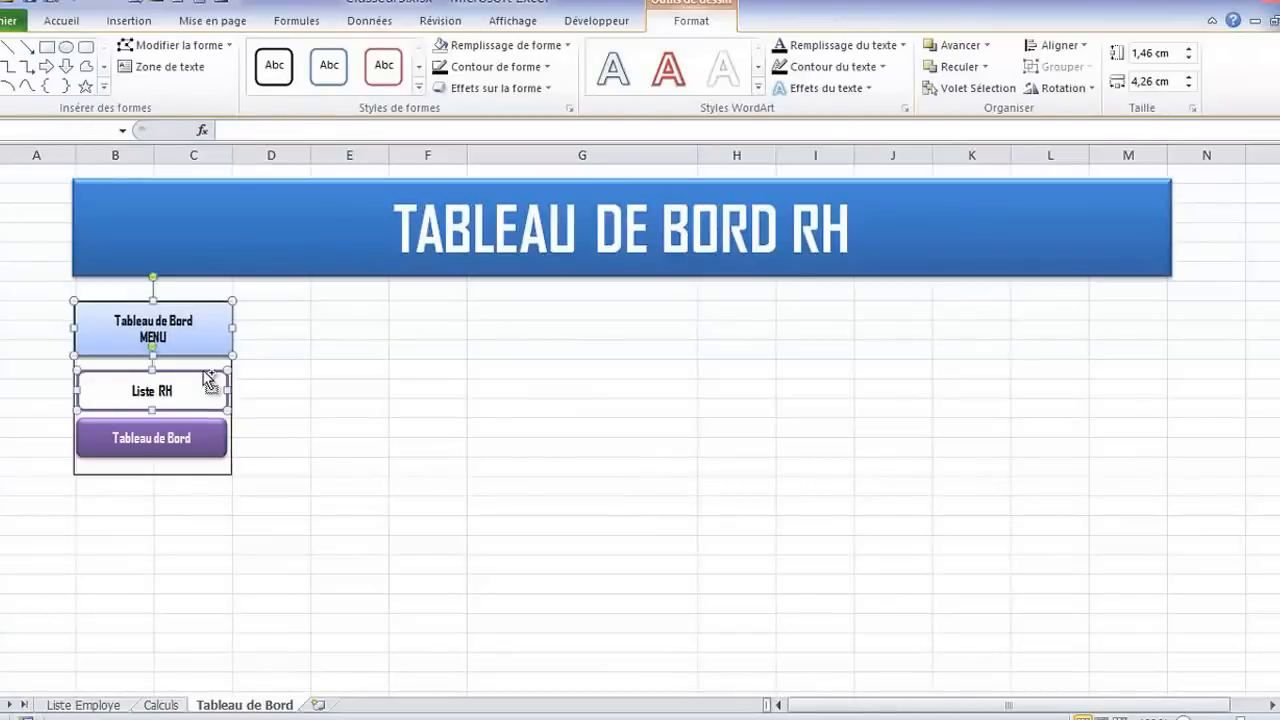
left_click(213, 423, "shift")
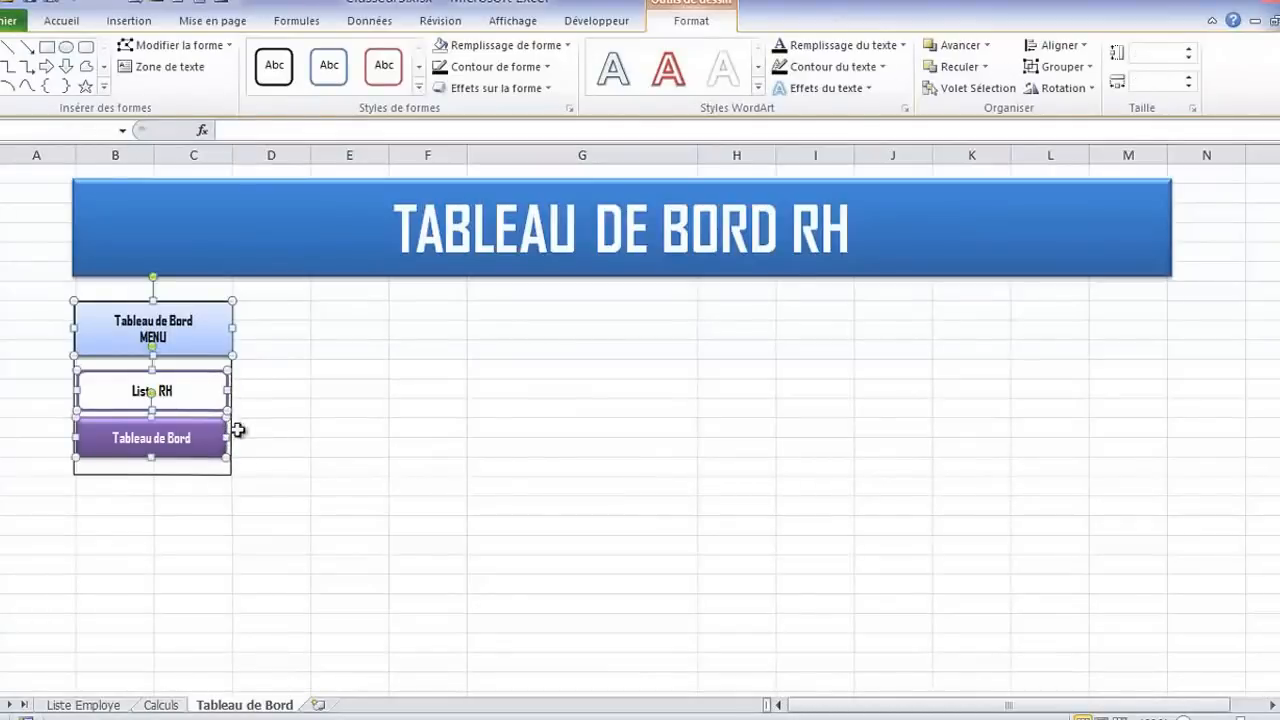
left_click(220, 476, "shift")
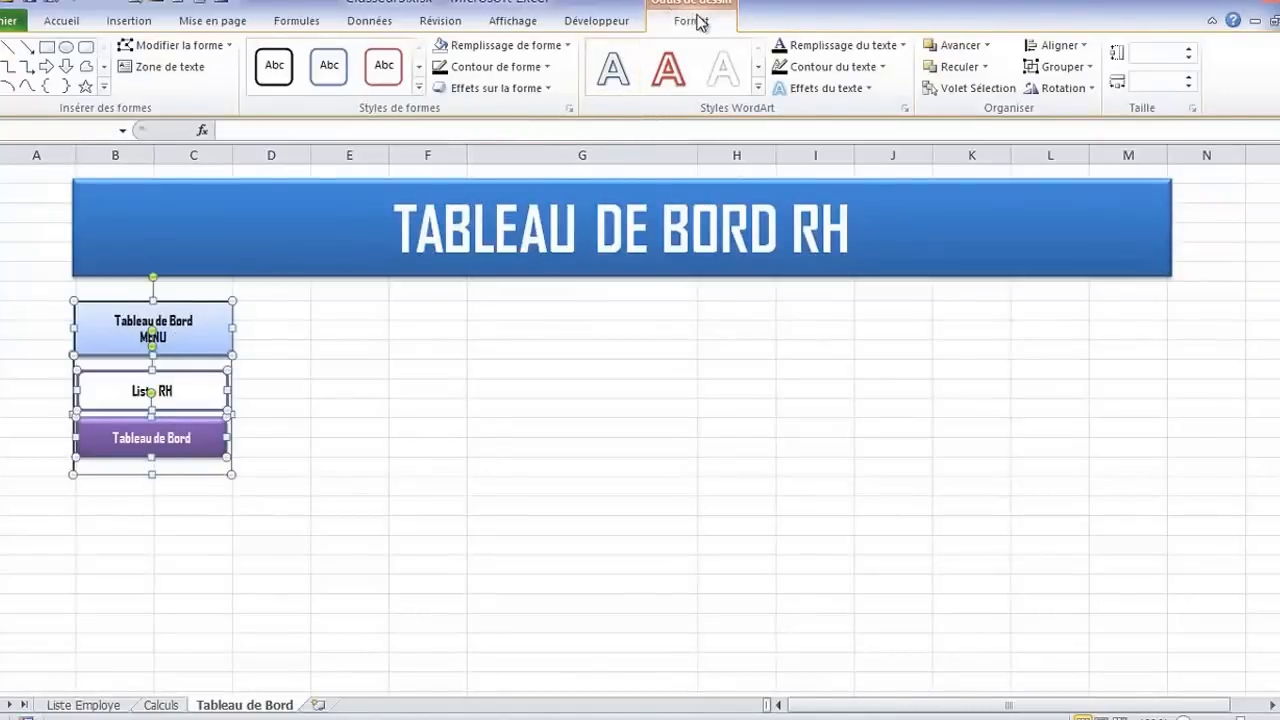
left_click(1062, 67)
left_click(1071, 92)
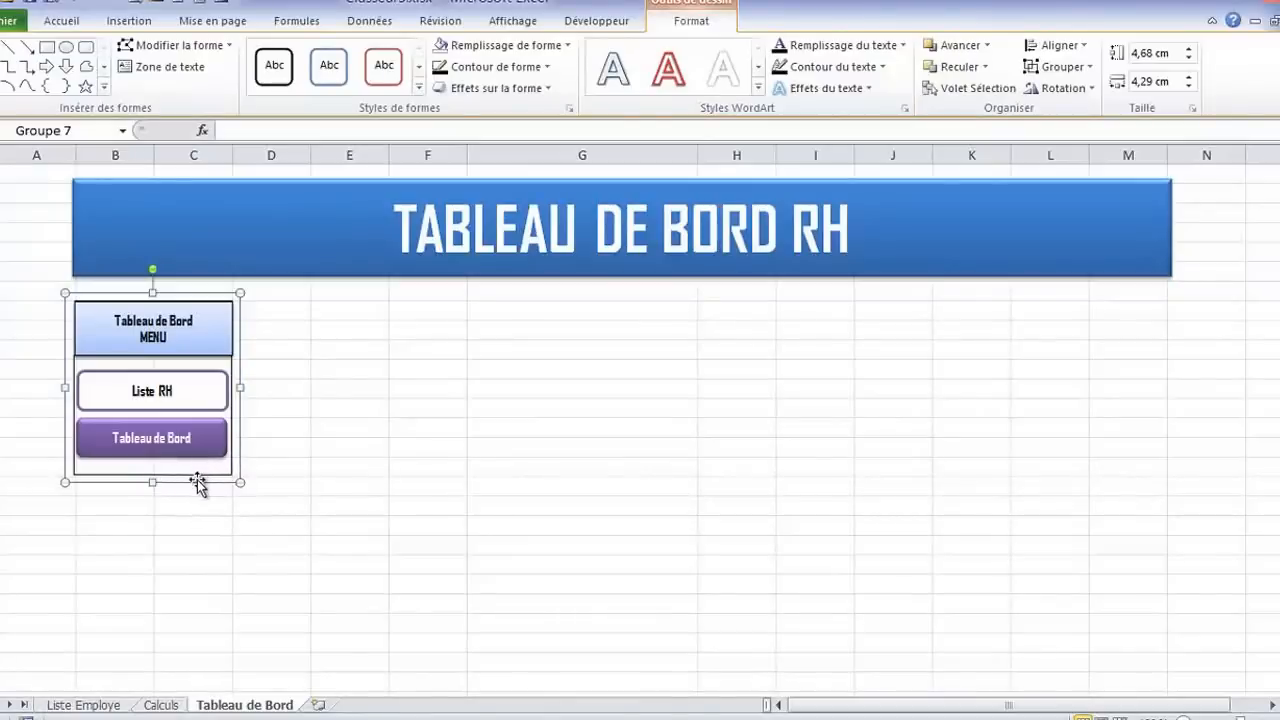
Delete the duplicate MENU heading hidden behind the group and place the group back under the banner's left end
left_click_drag(197, 484, 232, 556)
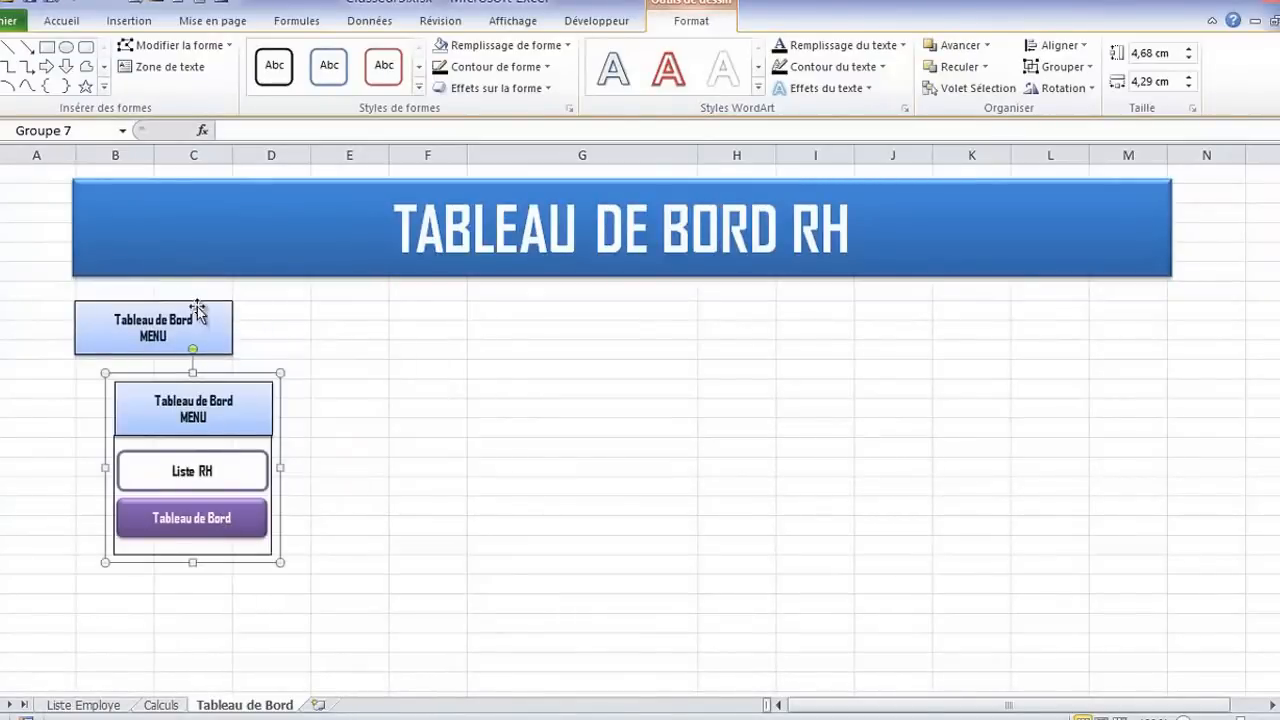
left_click(198, 312)
key("Delete")
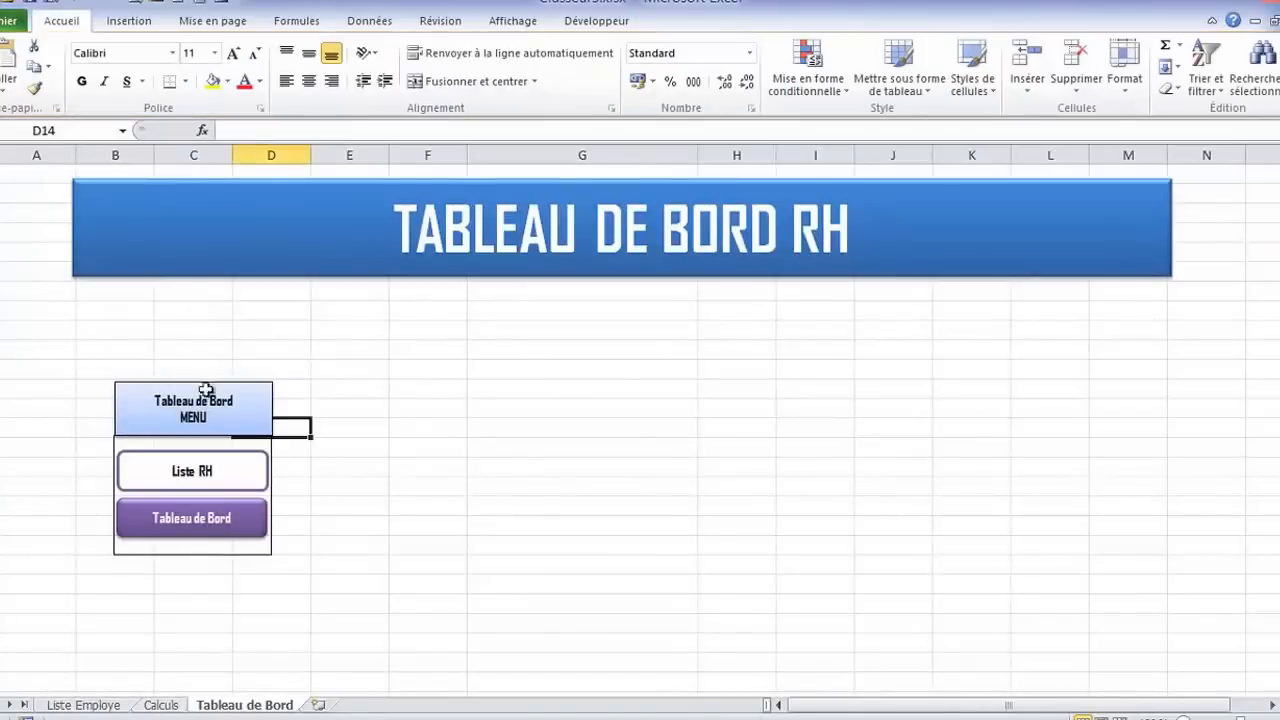
left_click(230, 549)
left_click_drag(223, 557, 192, 470)
left_click(386, 489)
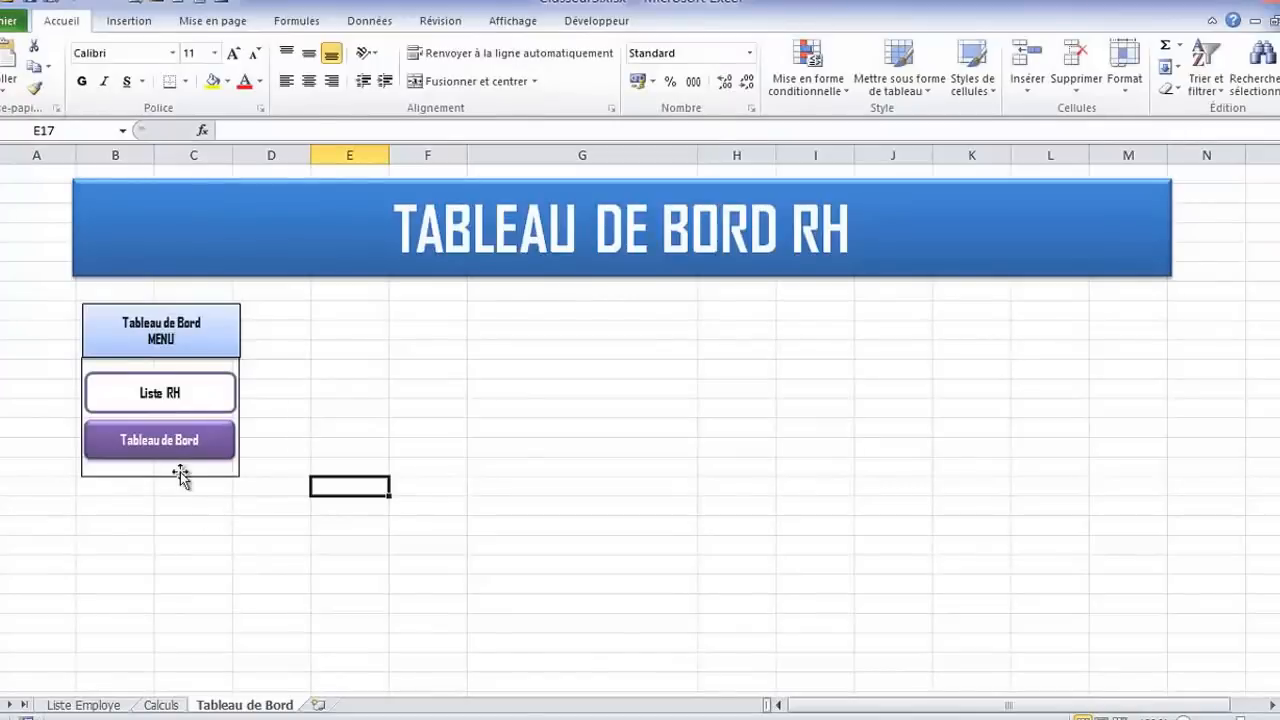
Copy the menu group and insert five rows above the employee table on the Liste Employe sheet
left_click(180, 472)
left_click(127, 480)
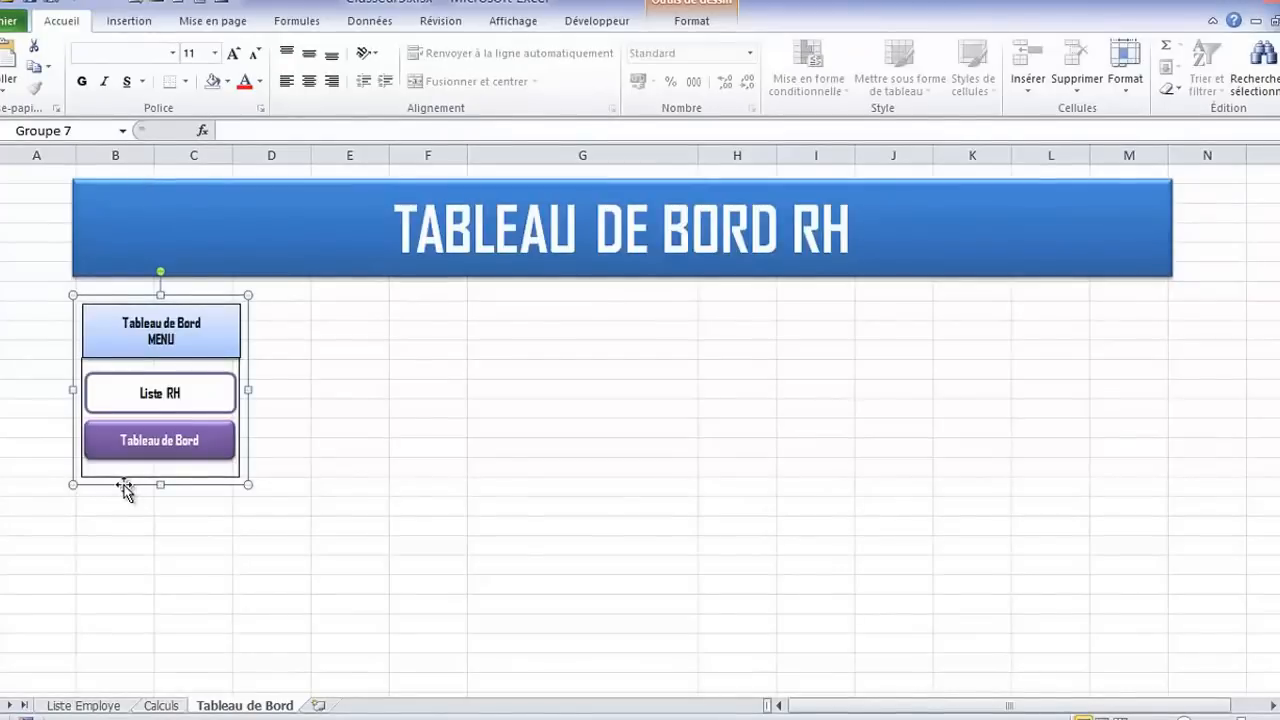
left_click(105, 706)
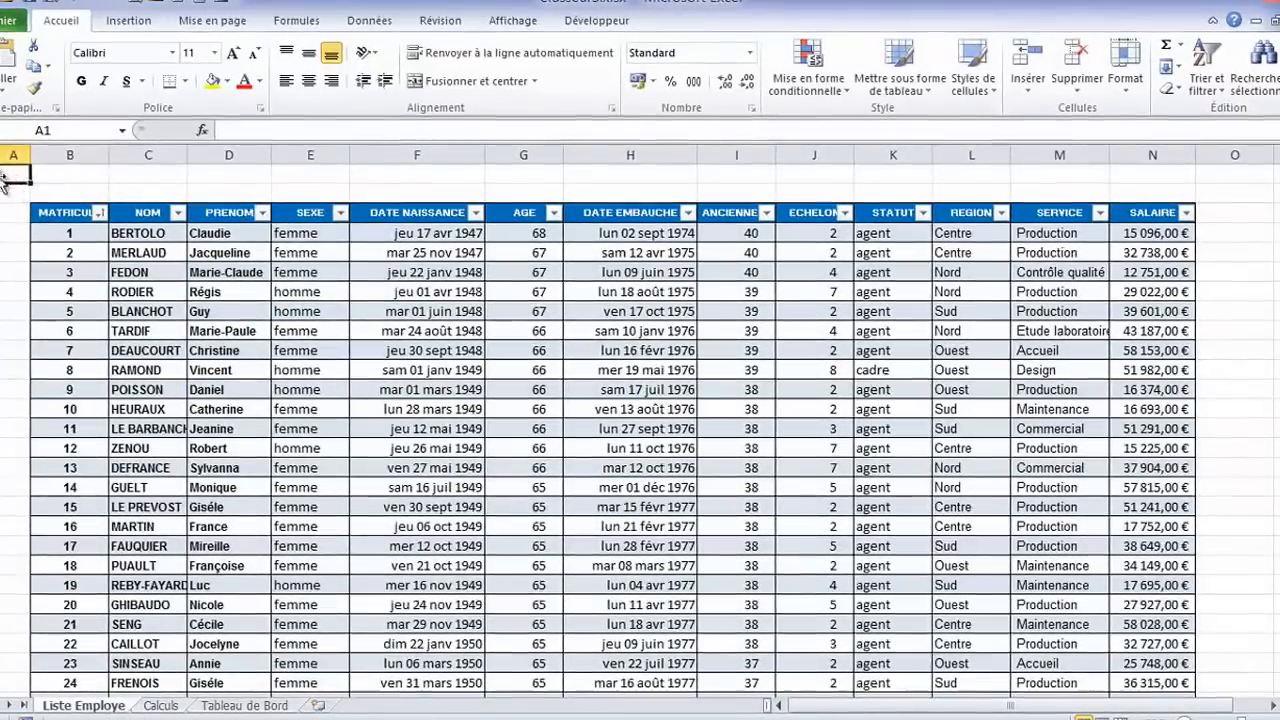
left_click(0, 175)
left_click_drag(0, 175, 0, 253)
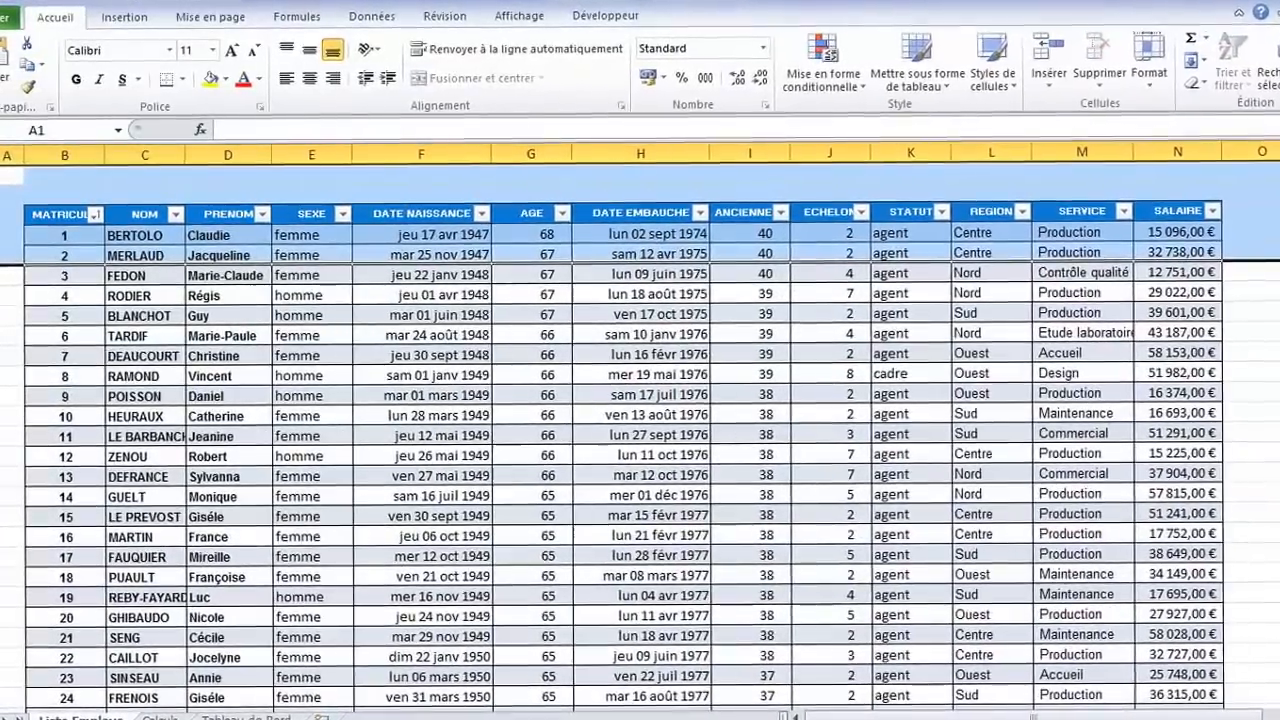
key("ctrl+plus")
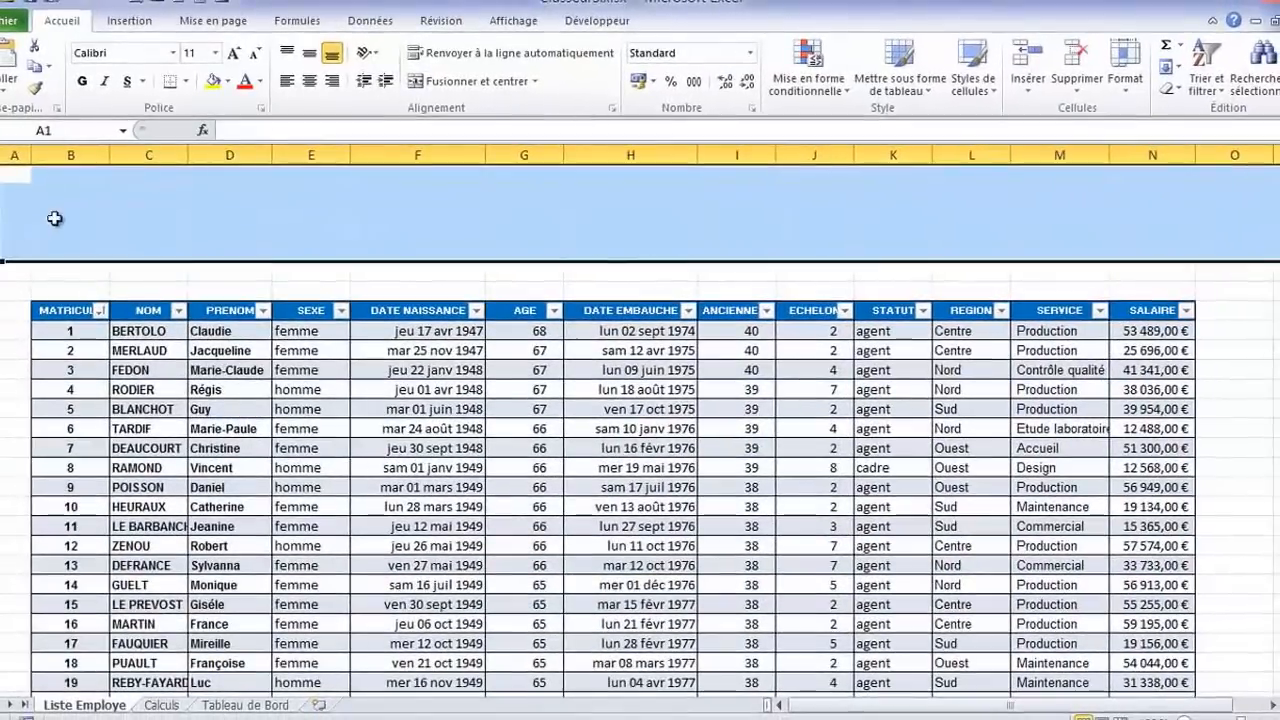
Paste the menu group at cell B1 and resize it to span columns B to E above the table header
left_click(72, 172)
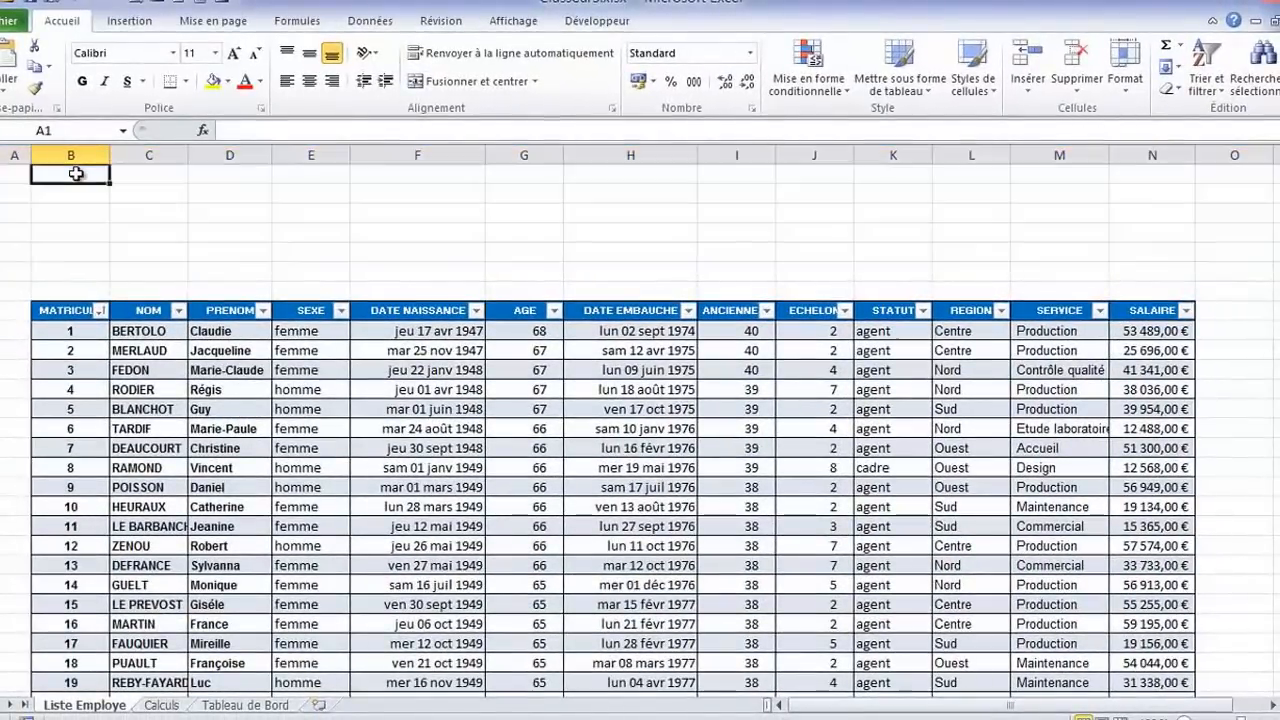
key("ctrl+v")
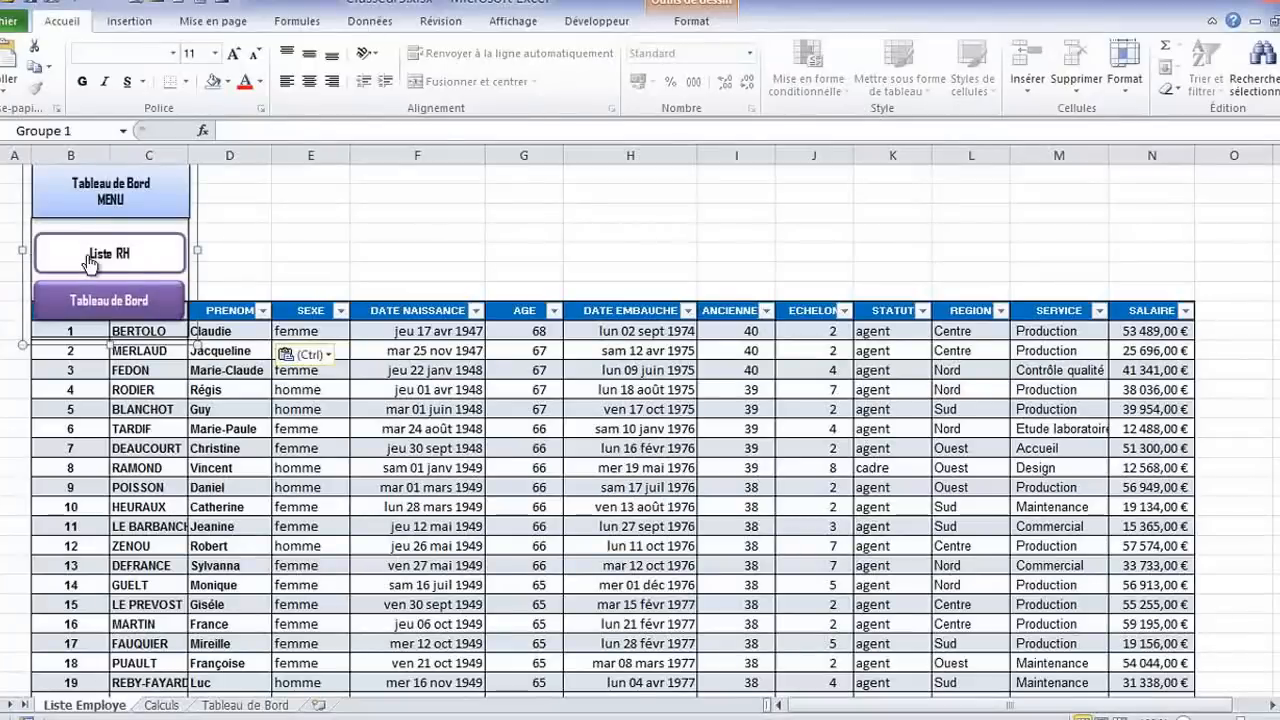
left_click_drag(209, 249, 371, 249)
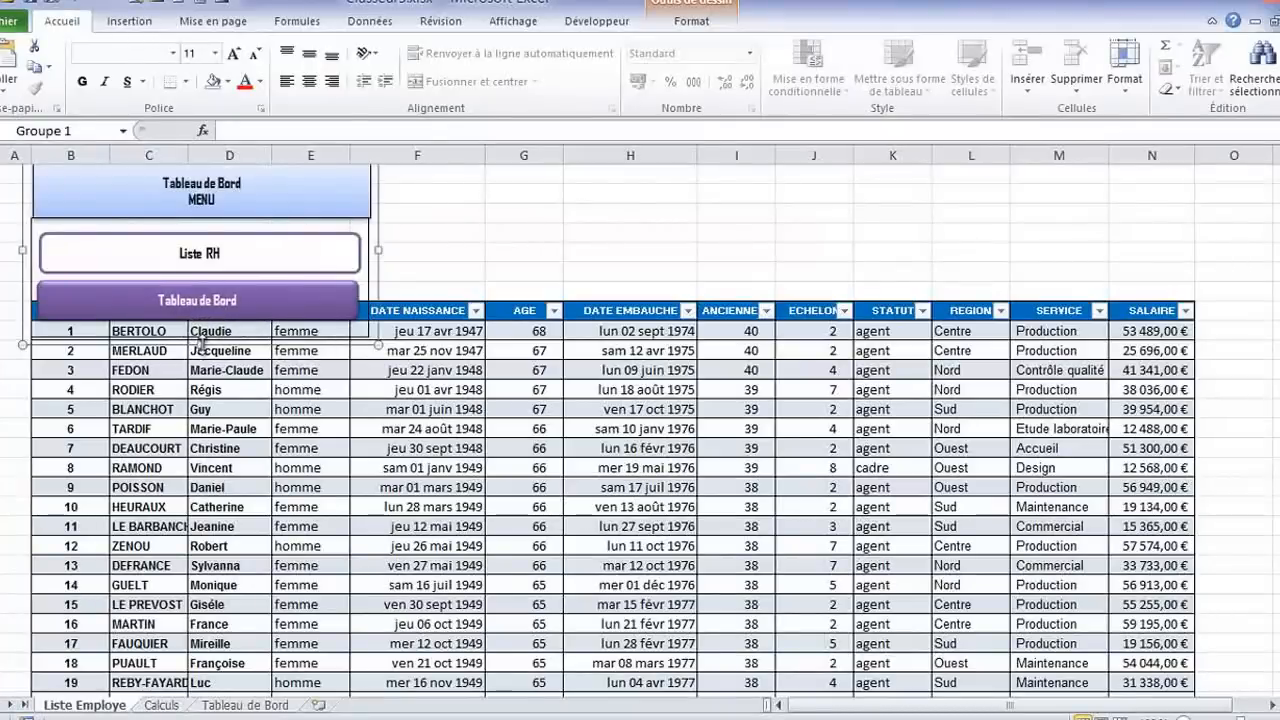
left_click_drag(201, 345, 203, 293)
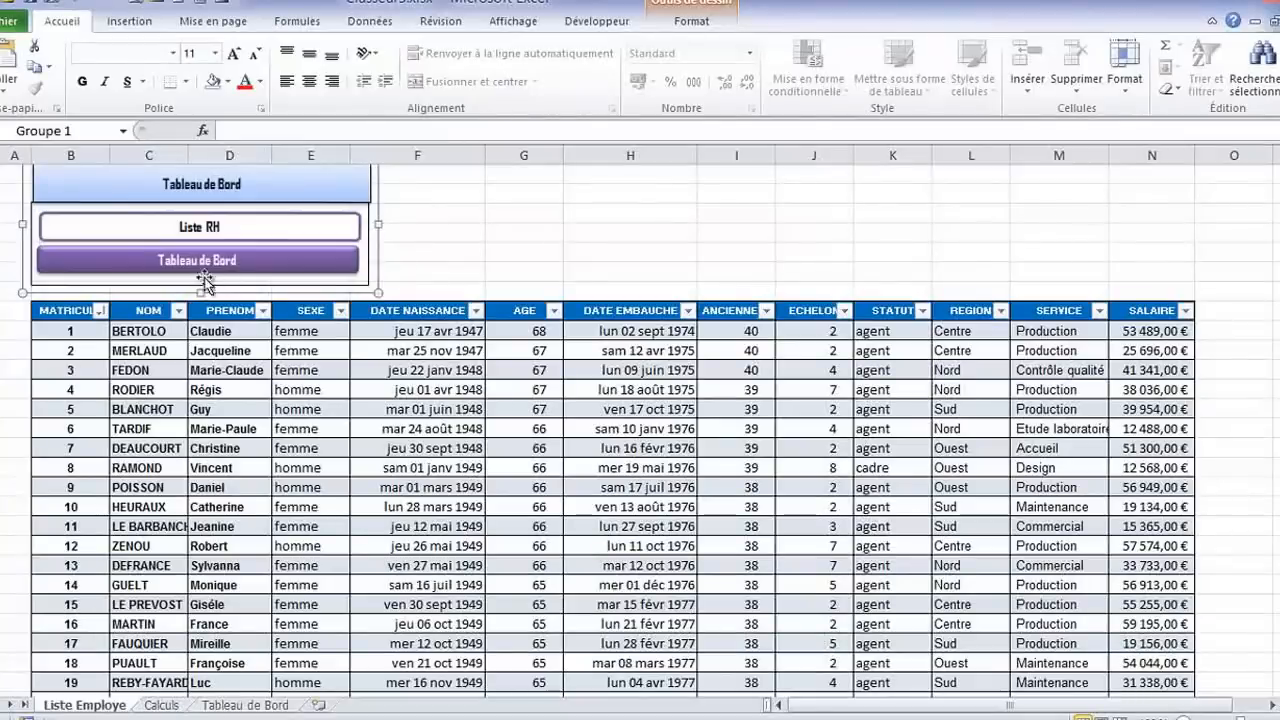
left_click(362, 199)
left_click(357, 294)
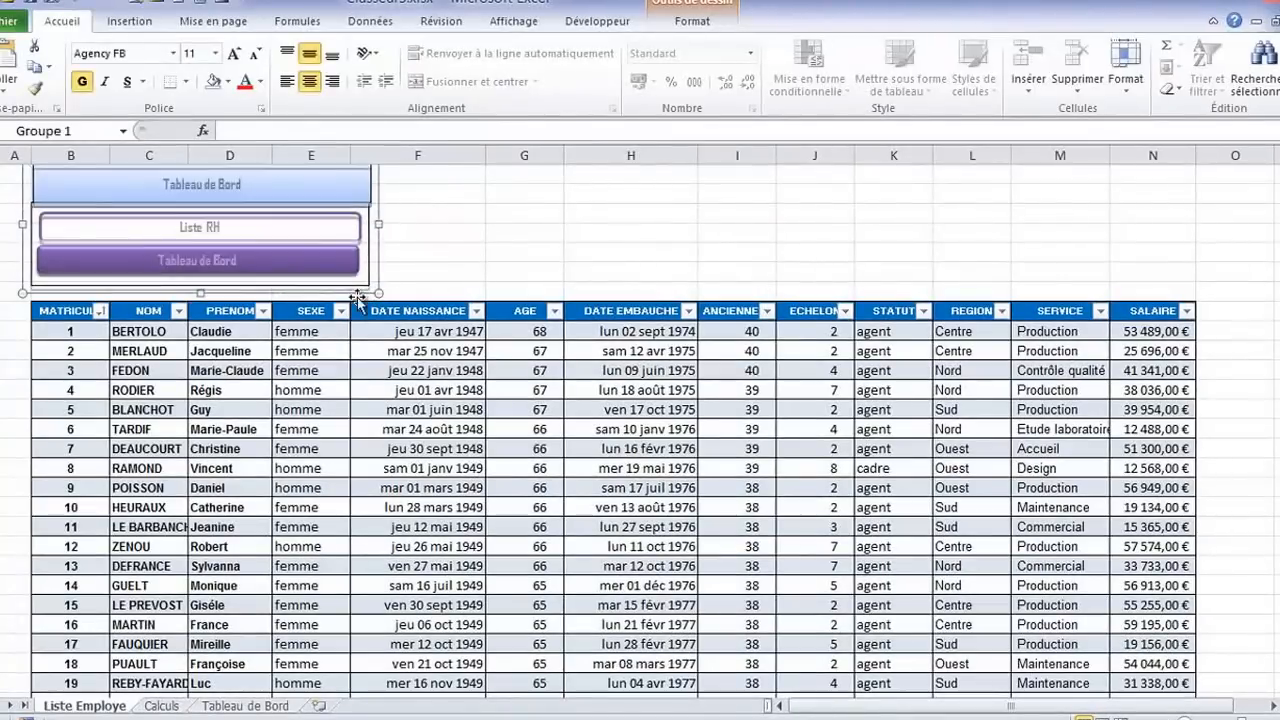
left_click(522, 193)
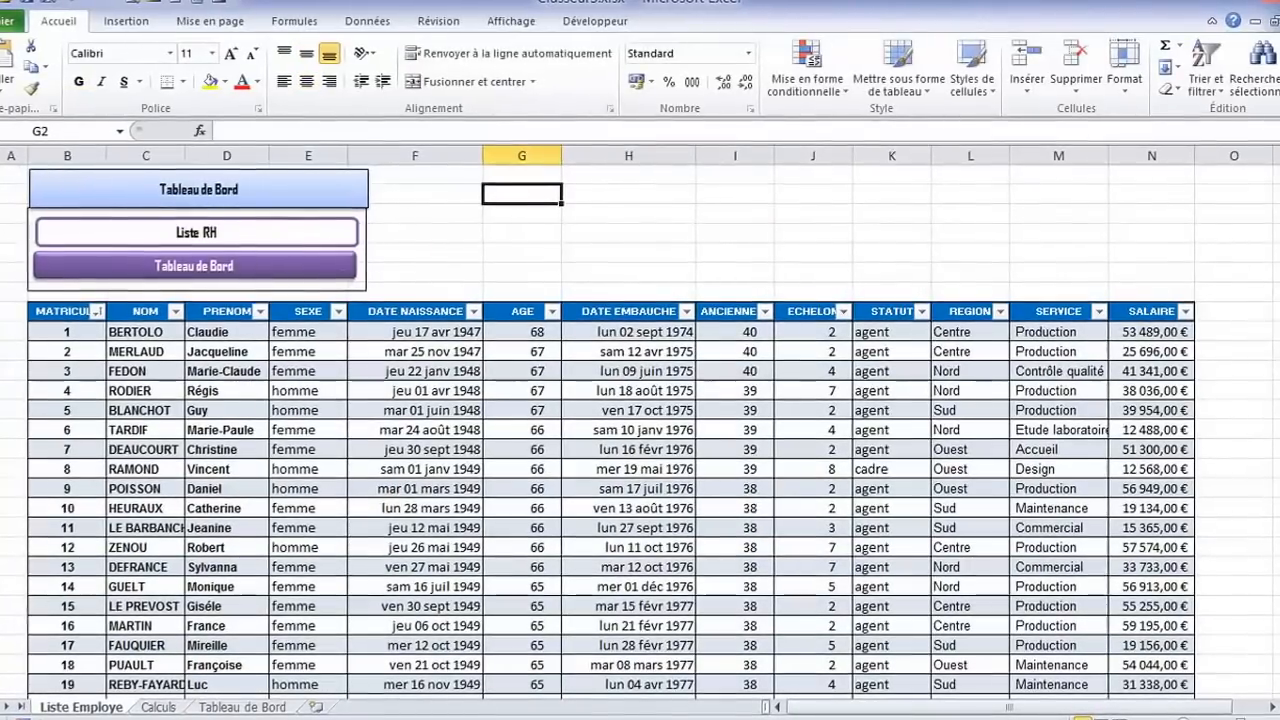
Insert two more rows at the very top of the Liste Employe sheet
left_click(0, 213)
left_click(0, 175)
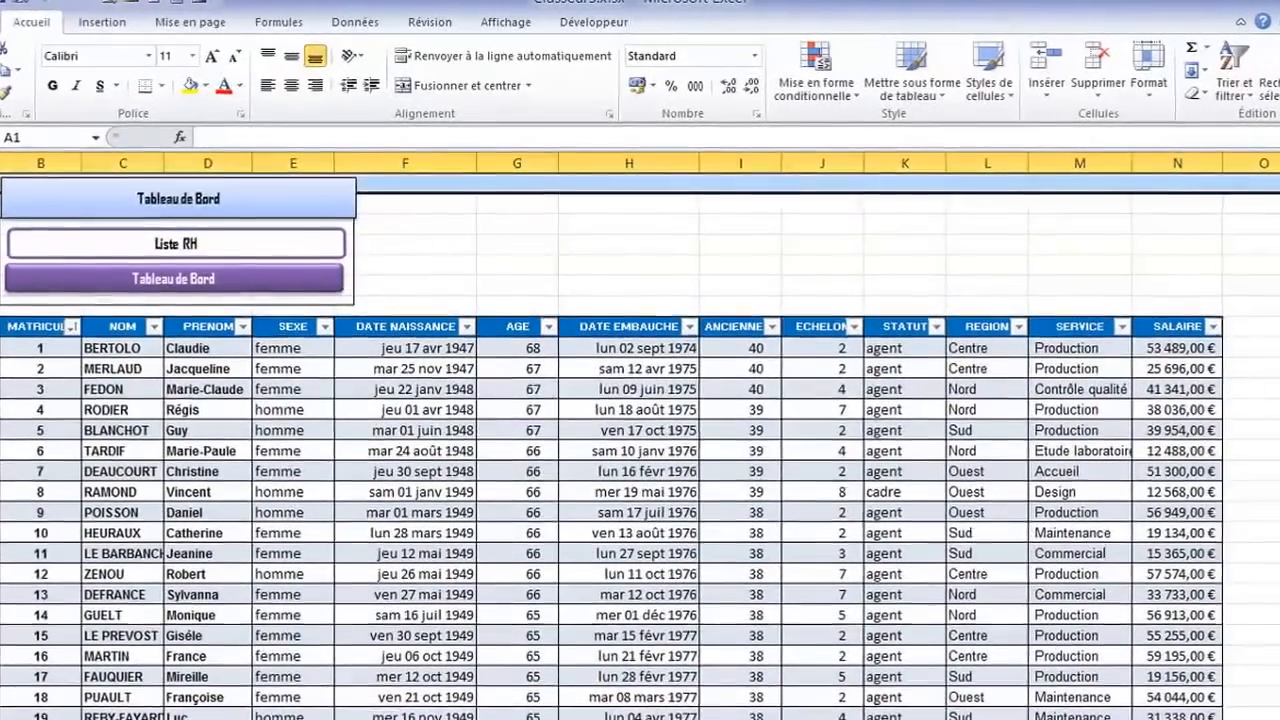
key("ctrl+plus")
key("ctrl+plus")
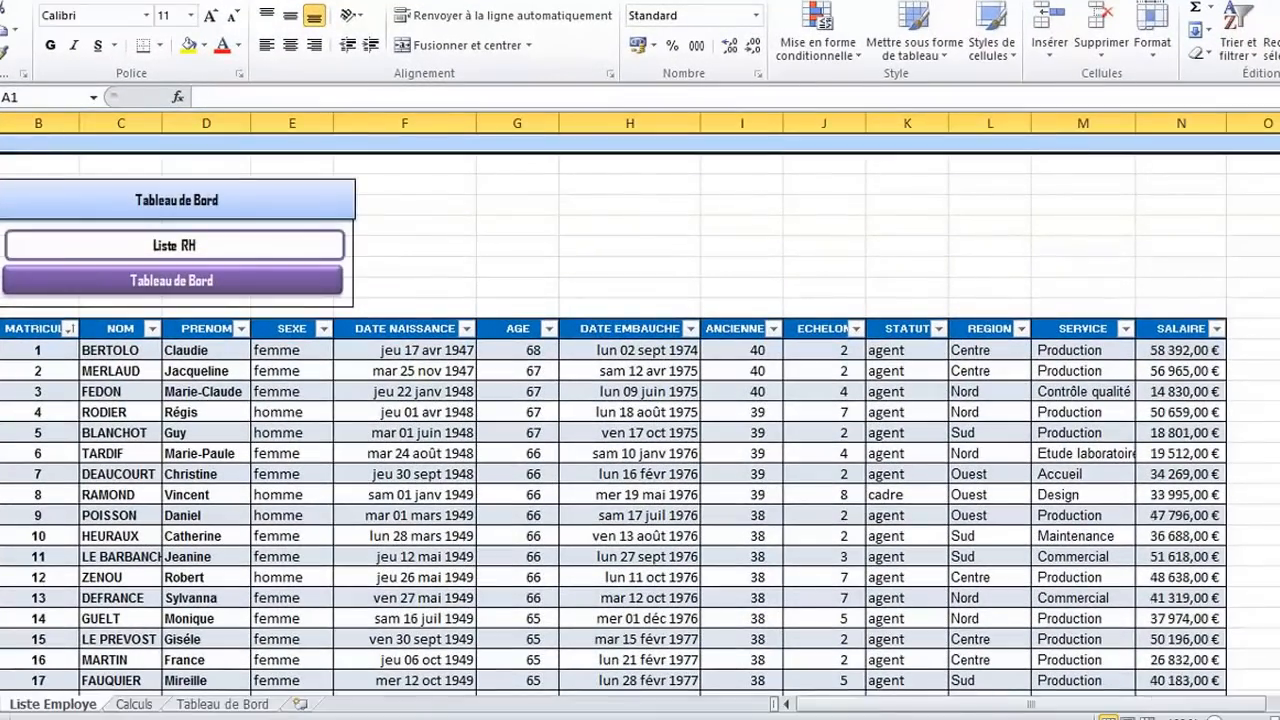
left_click(178, 166)
Move the menu group to the middle above the table, starting at column F, and adjust its size to about 3.57 by 9.31 cm
left_click(150, 190)
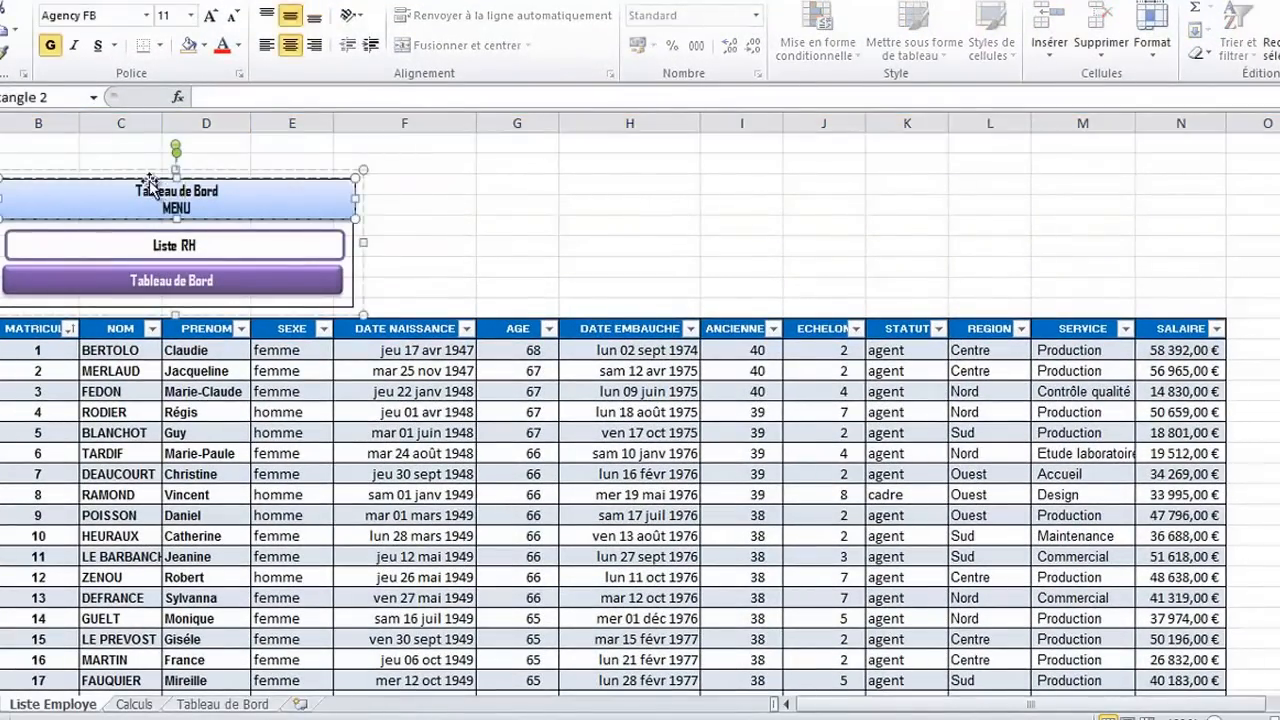
mouse_move(146, 178)
left_mouse_down()
mouse_move(154, 160)
mouse_move(147, 180)
left_mouse_up()
left_click(382, 260)
left_click(290, 248)
left_click(341, 307)
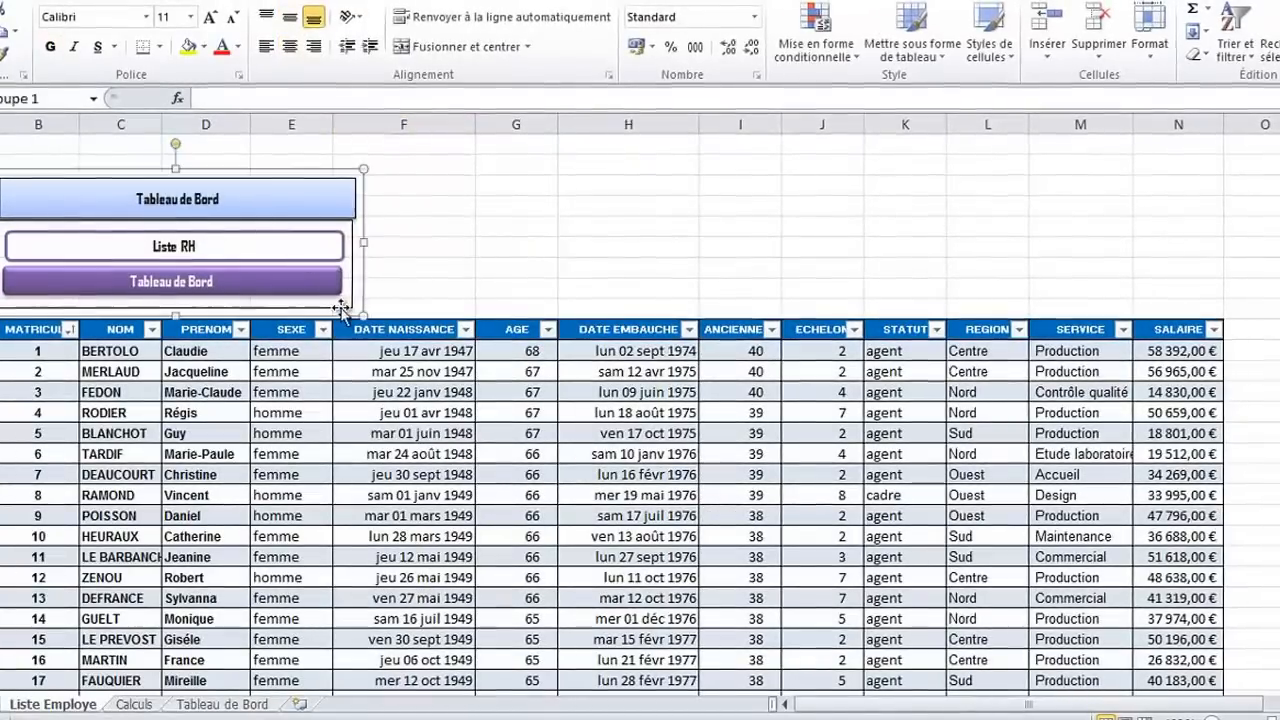
left_click_drag(341, 307, 686, 290)
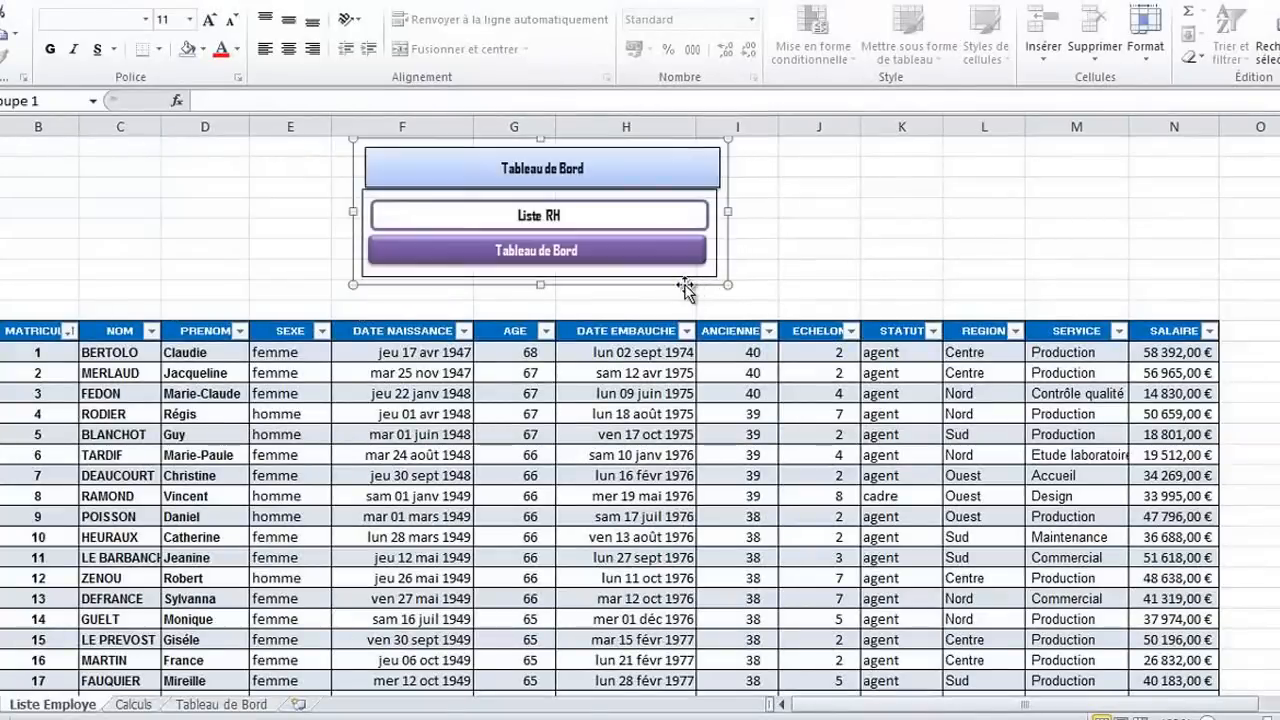
left_click(636, 168)
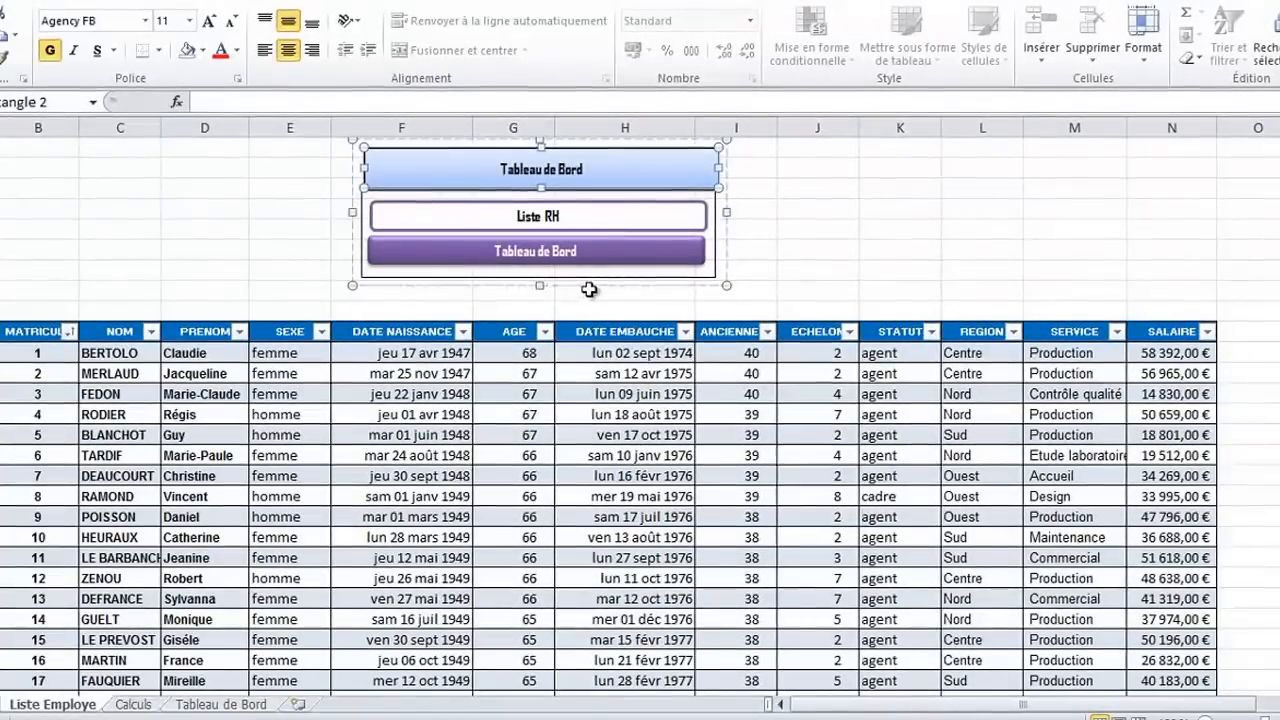
left_click_drag(726, 287, 745, 278)
left_click(762, 264)
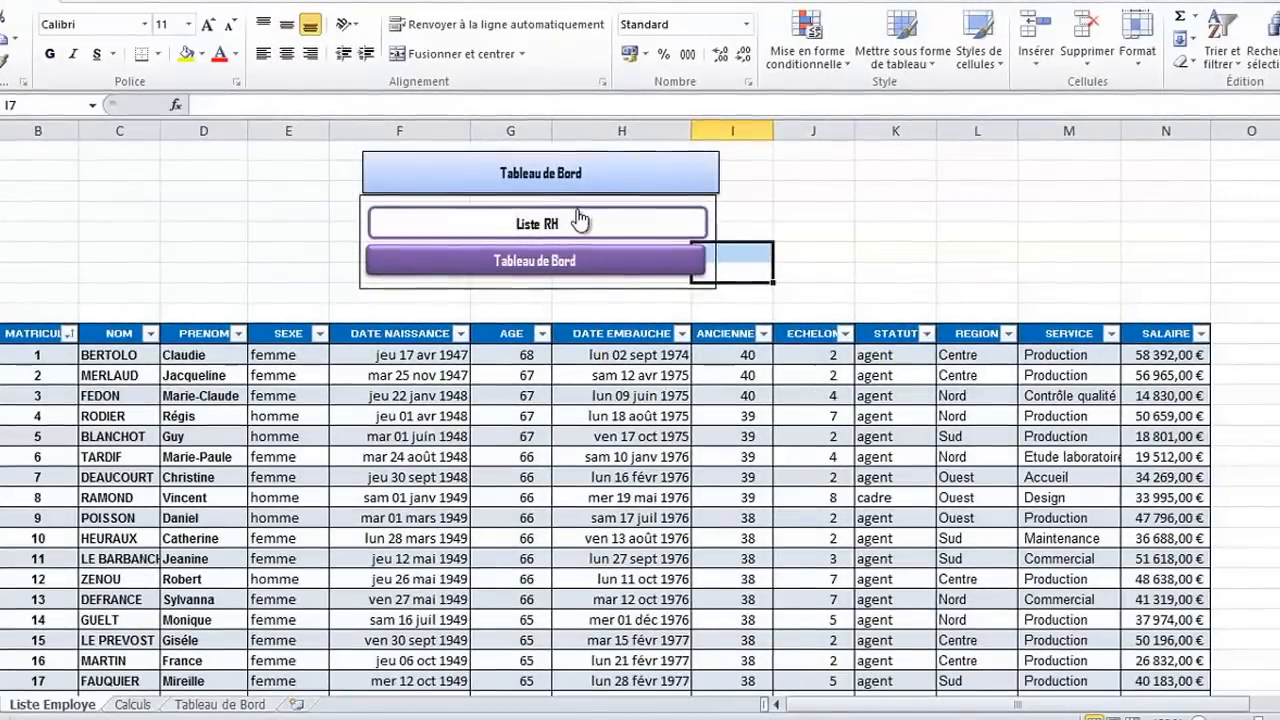
Ungroup the pasted menu on the Liste Employe sheet
left_click(565, 227)
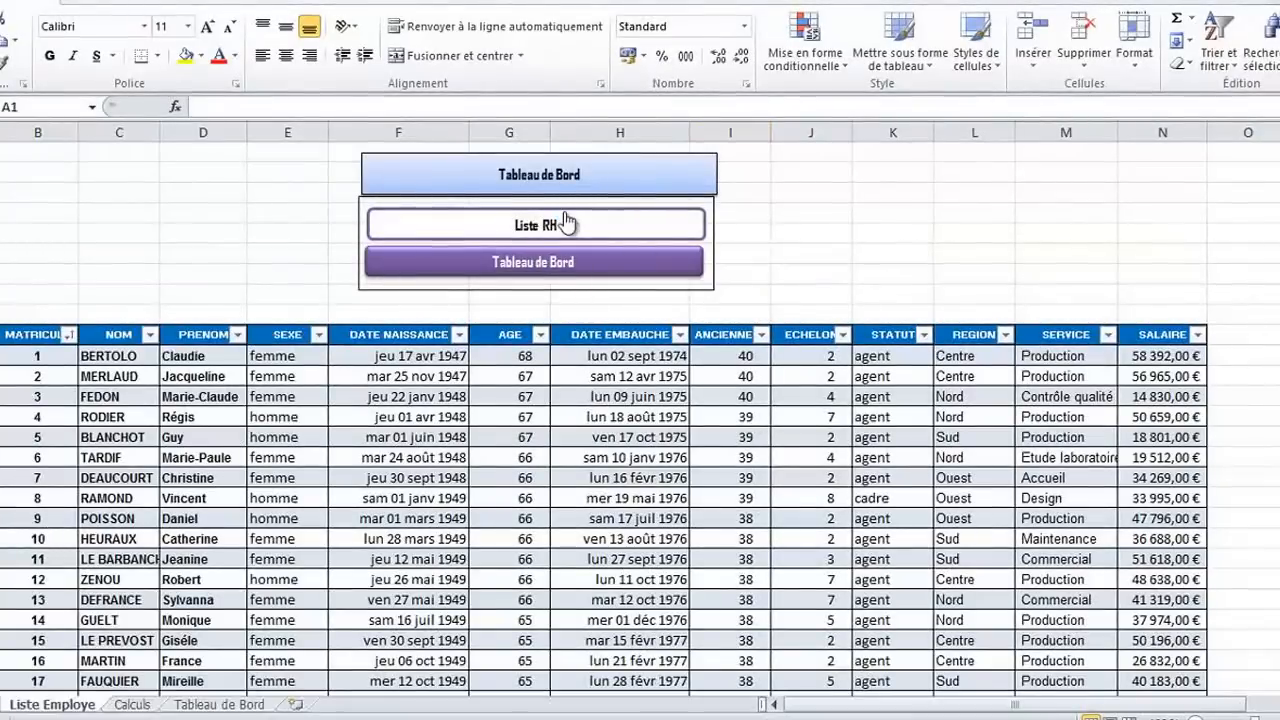
right_click(562, 226)
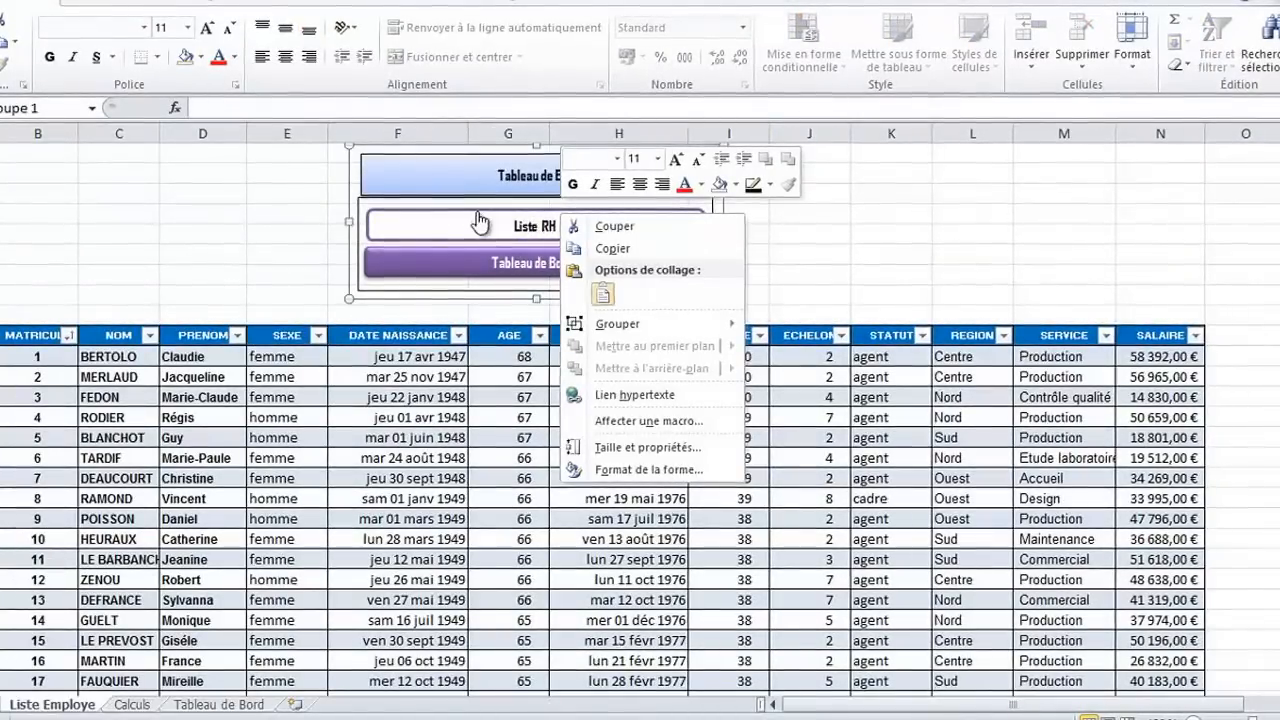
left_click(482, 216)
right_click(457, 213)
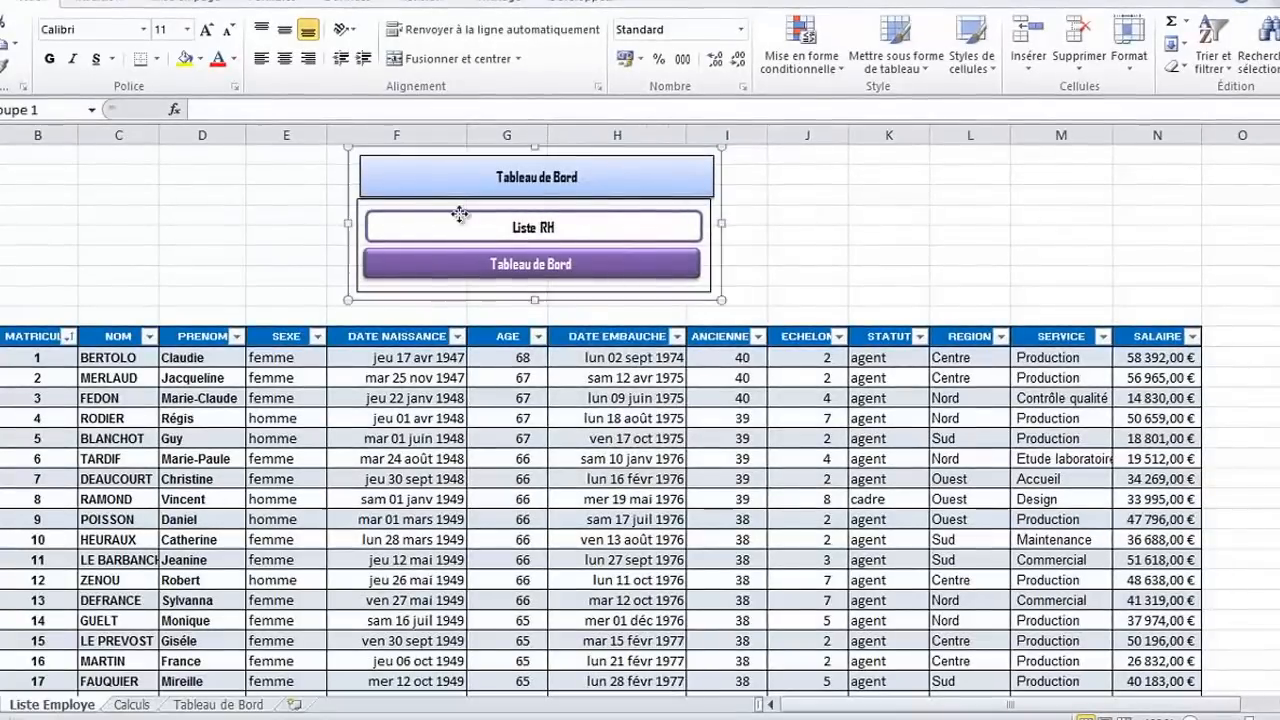
key("Escape")
left_click(688, 4)
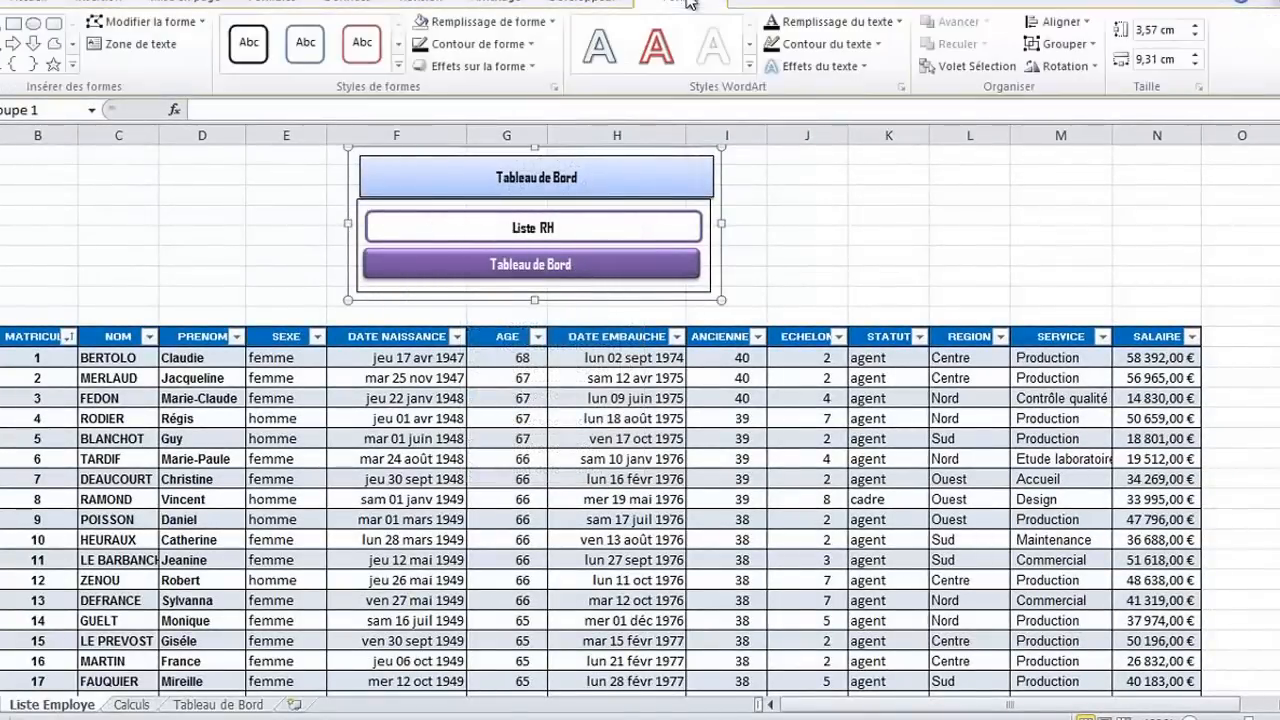
left_click(1094, 53)
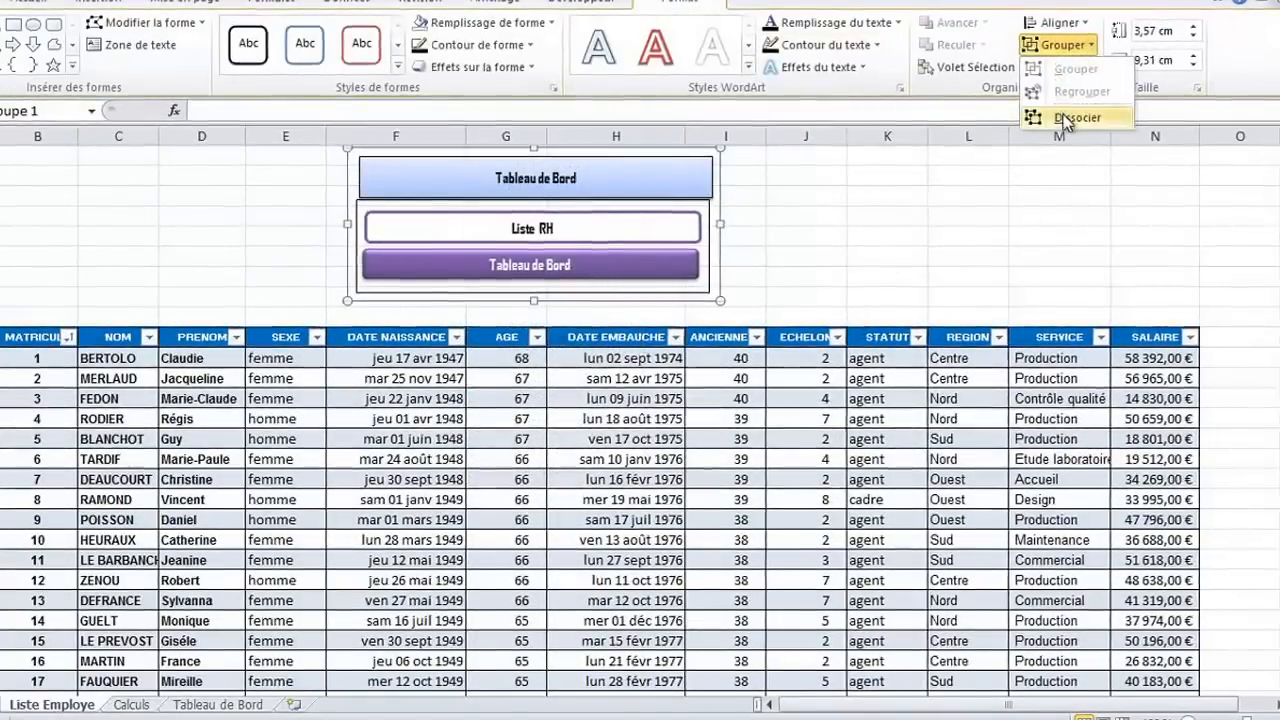
left_click(1052, 112)
left_click(805, 197)
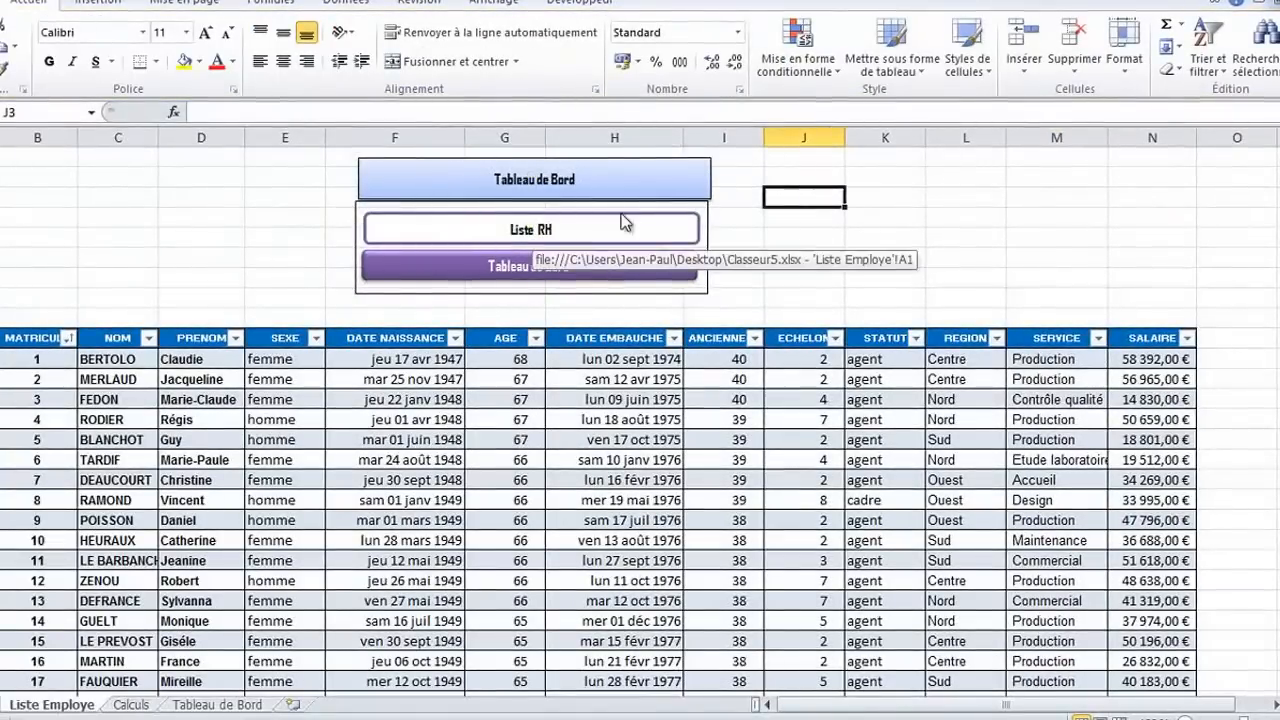
Narrow the menu heading box and the "Liste RH" button so both end at the same point within column H
left_click(690, 175)
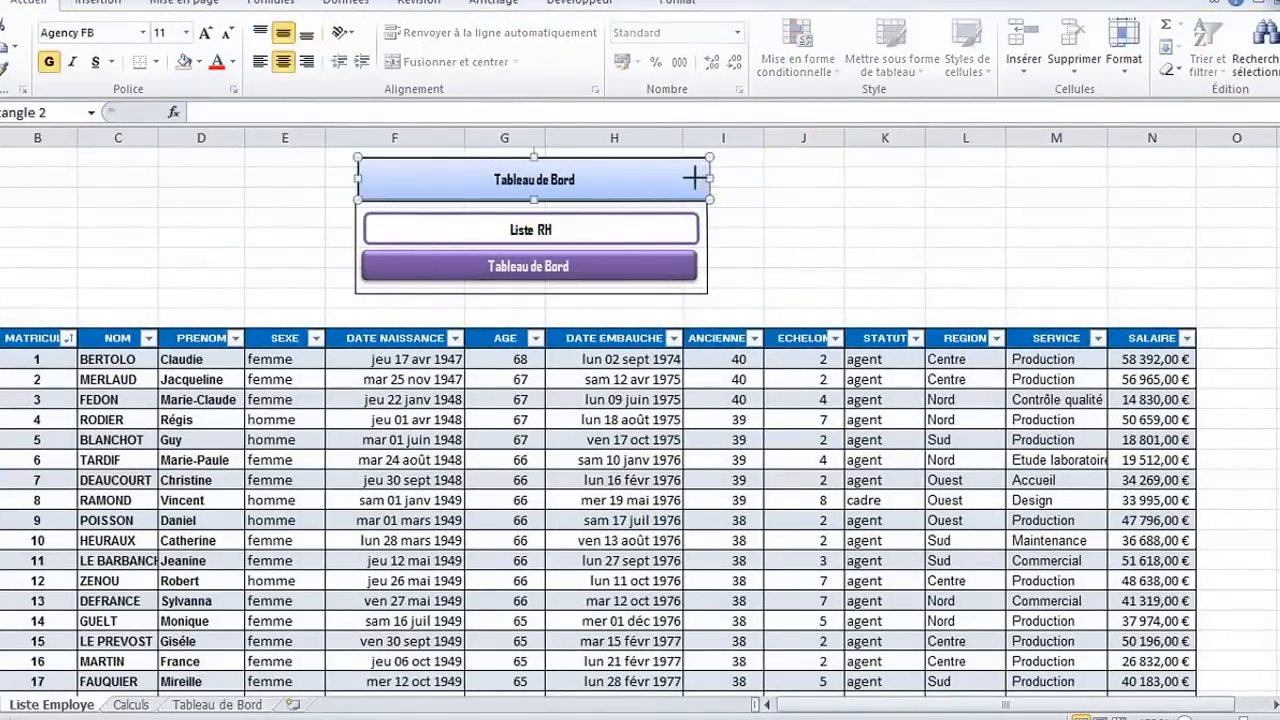
left_click_drag(706, 179, 640, 176)
left_click(656, 229)
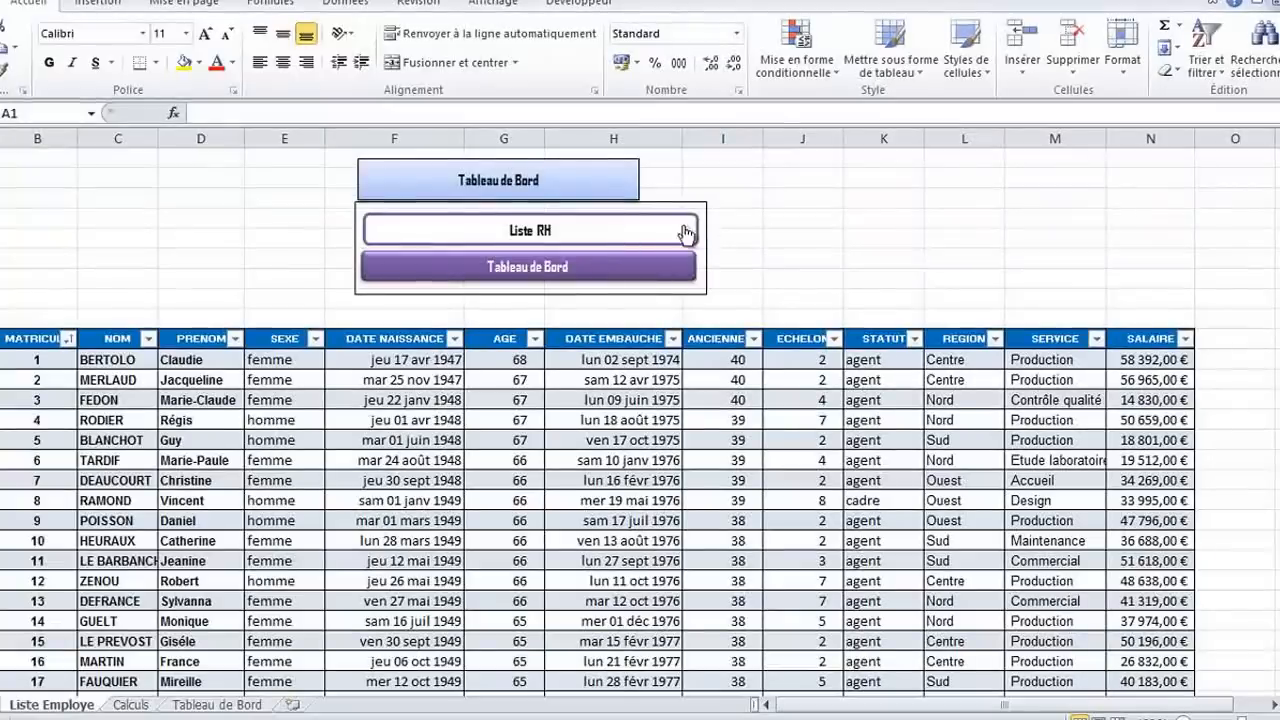
right_click(686, 233)
key("Escape")
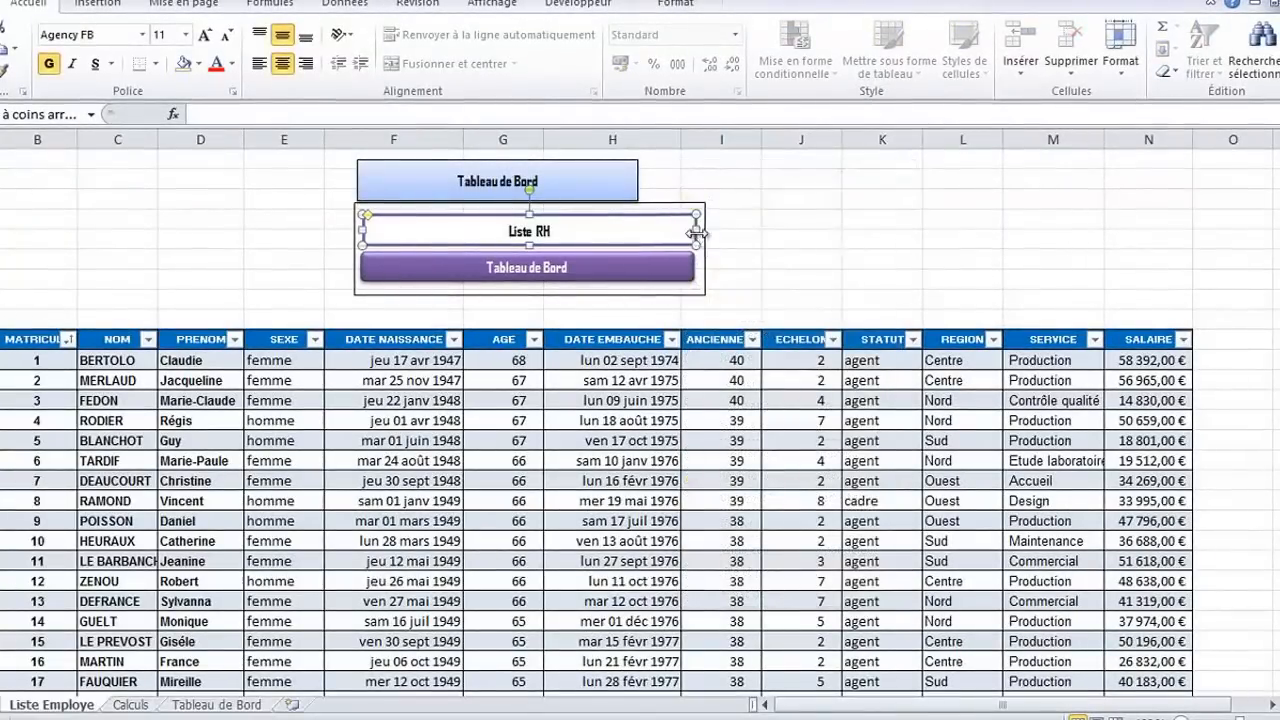
left_click_drag(696, 233, 638, 233)
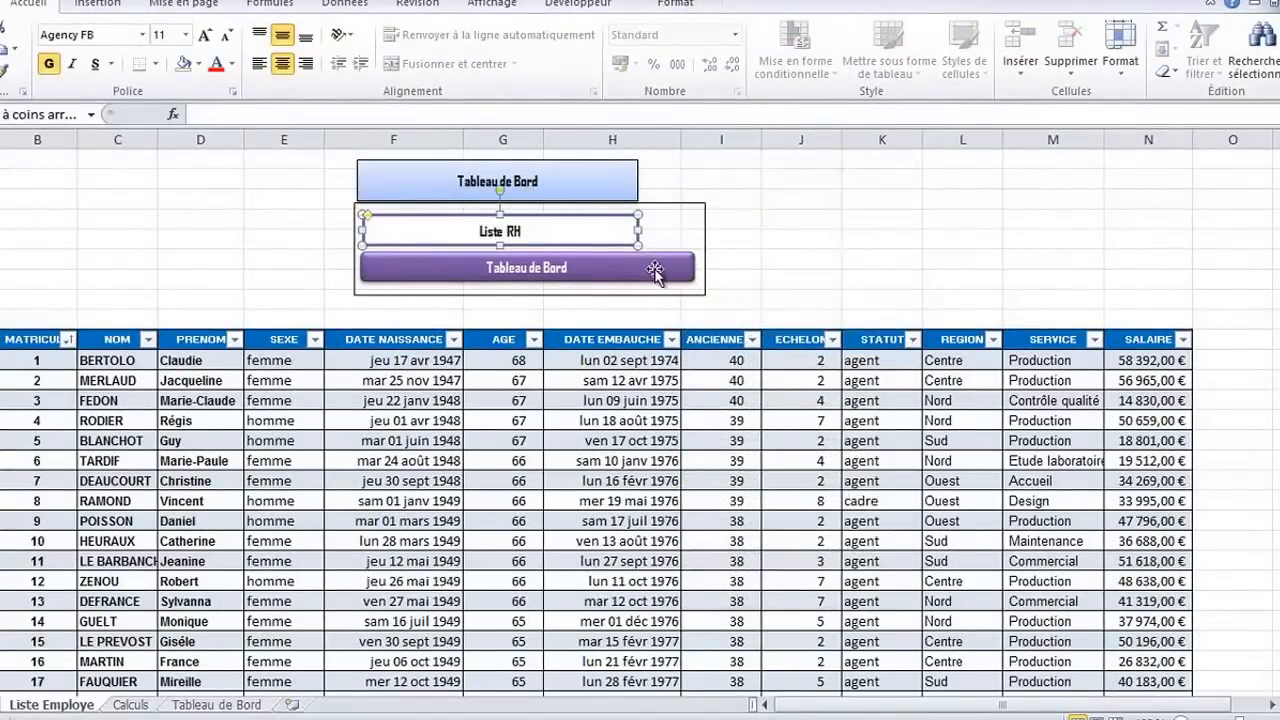
Narrow the purple "Tableau de Bord" button to match the right edge of the "Liste RH" button
right_click(659, 273)
key("Escape")
left_click_drag(695, 270, 638, 264)
left_click(695, 236)
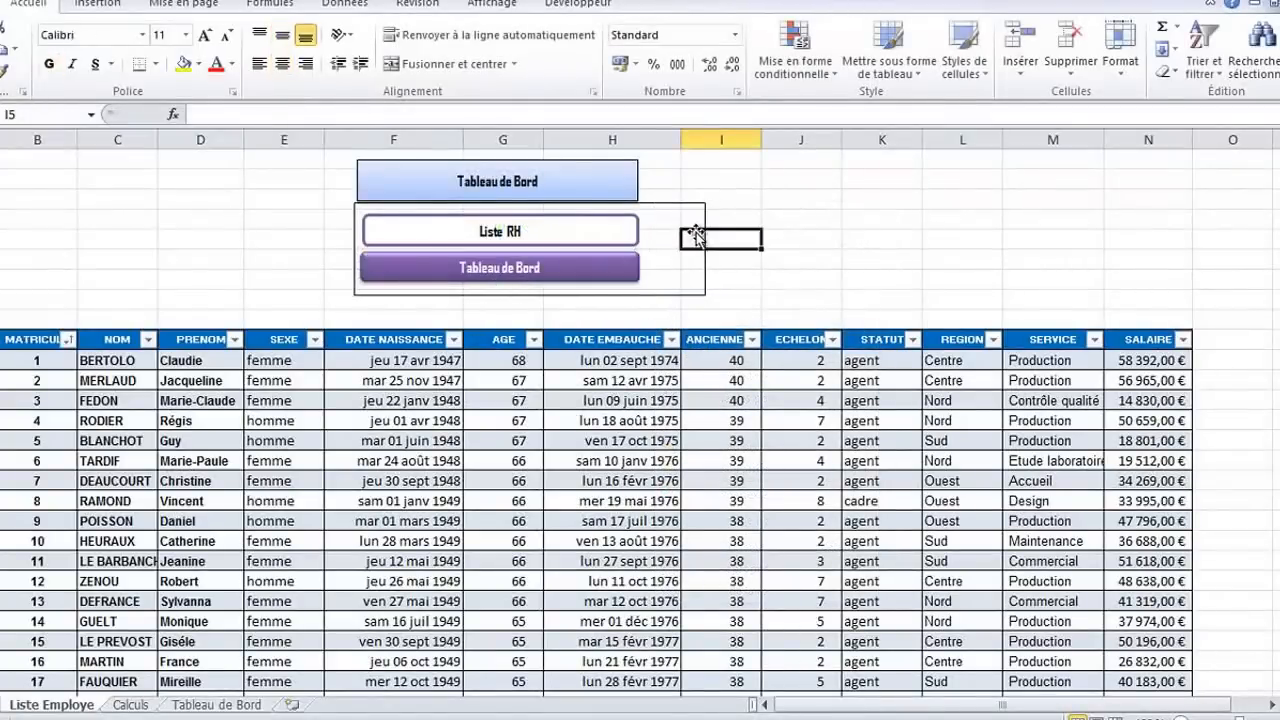
Narrow the outline frame around the menu buttons on both sides to fit the width of the heading box
left_click(705, 220)
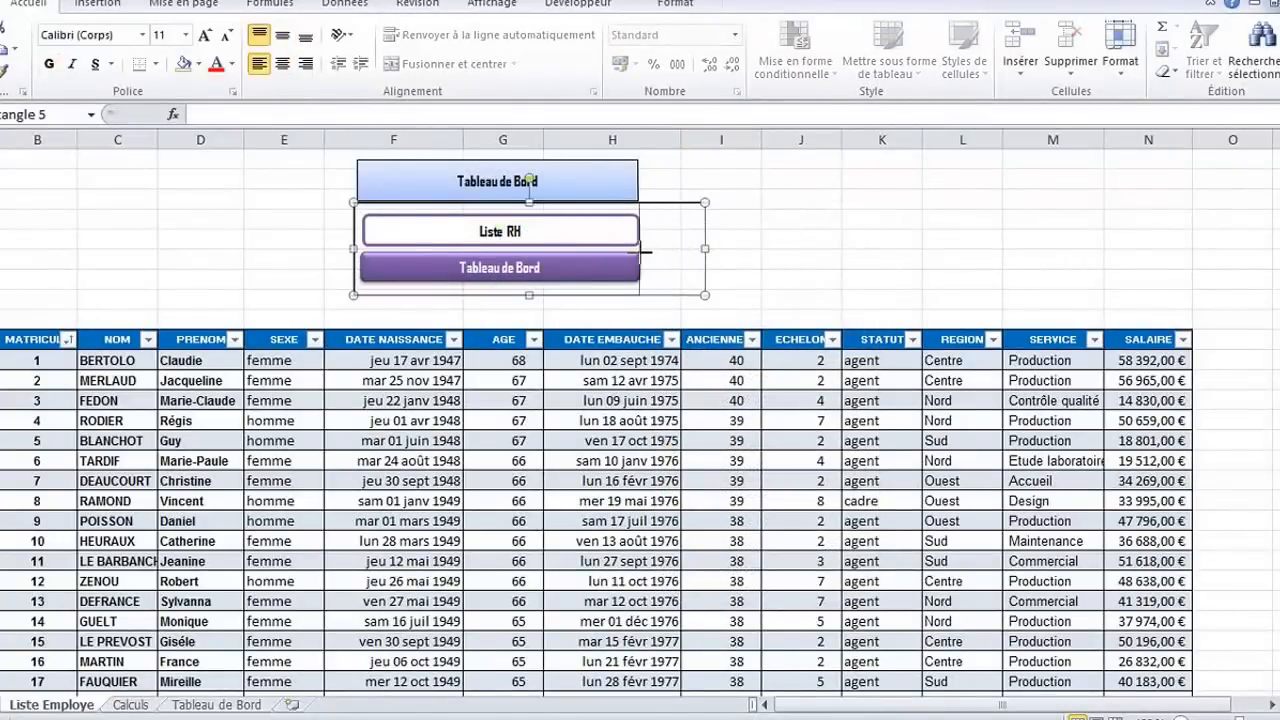
left_click_drag(641, 253, 640, 251)
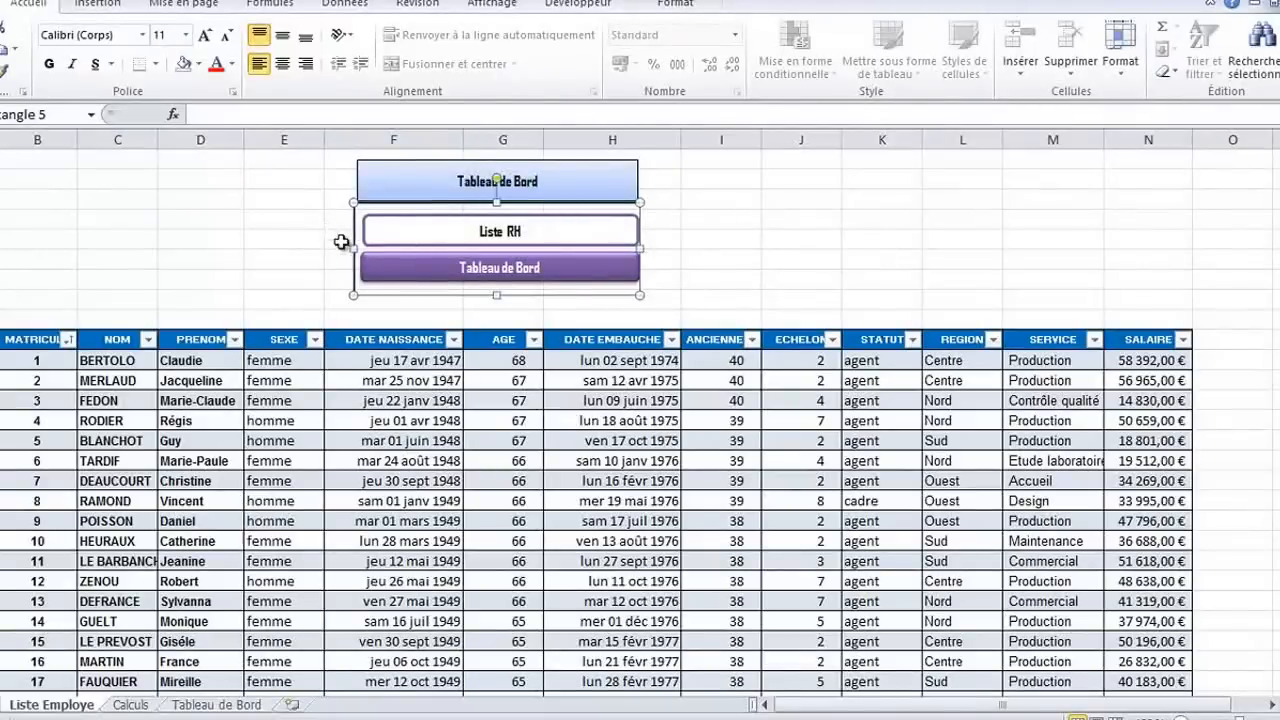
left_click_drag(353, 248, 355, 249)
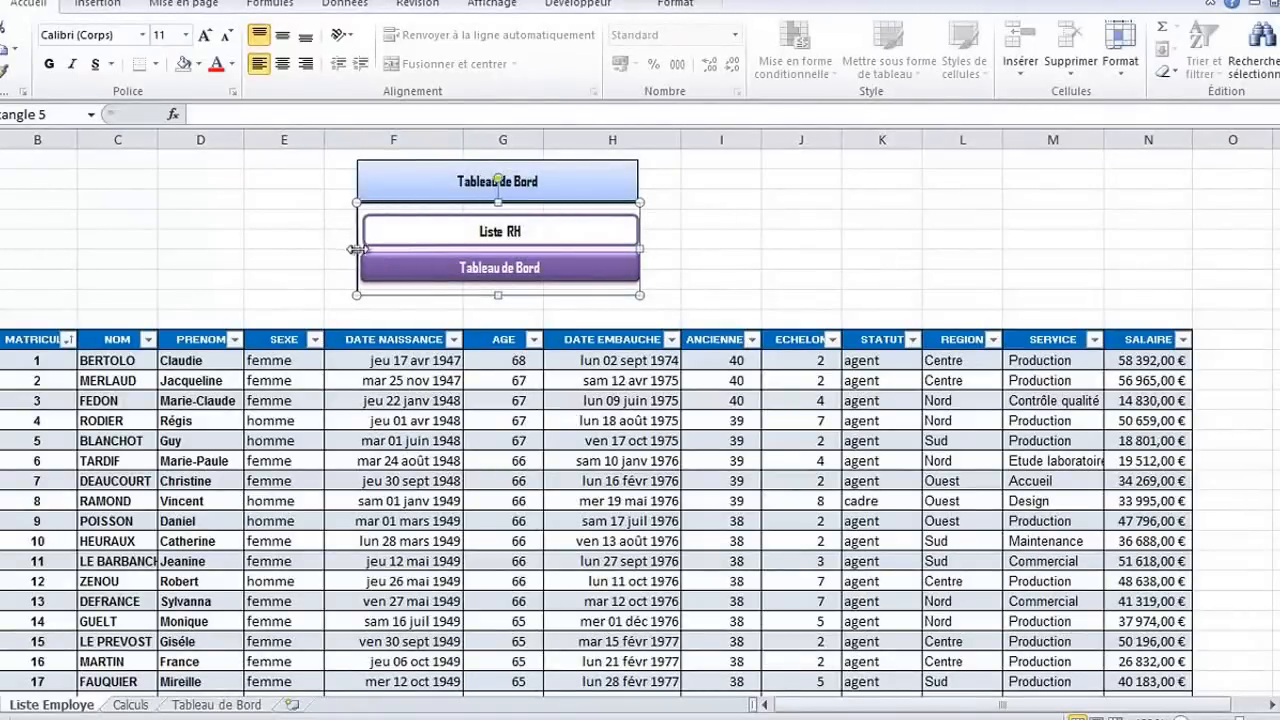
Narrow the "Liste RH" button to about 6.99 cm and pull in the right edge of the purple "Tableau de Bord" button to match
right_click(634, 236)
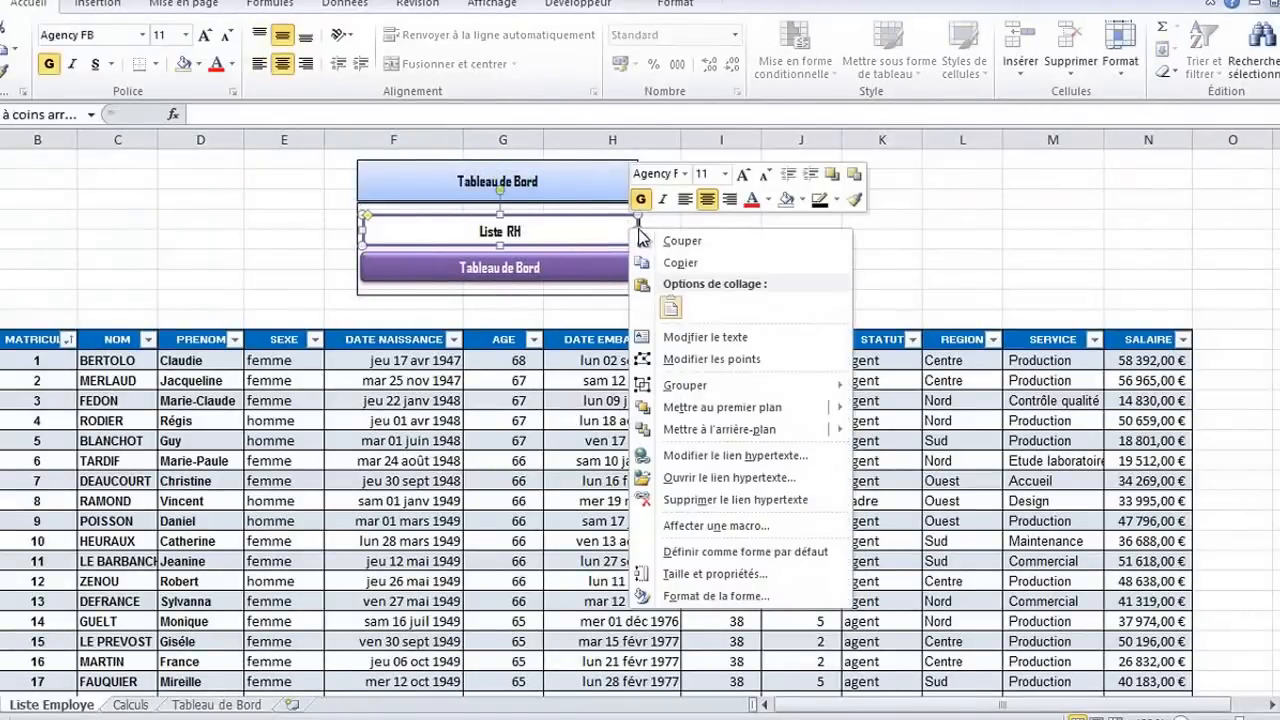
left_click(636, 225)
left_click_drag(638, 230, 629, 230)
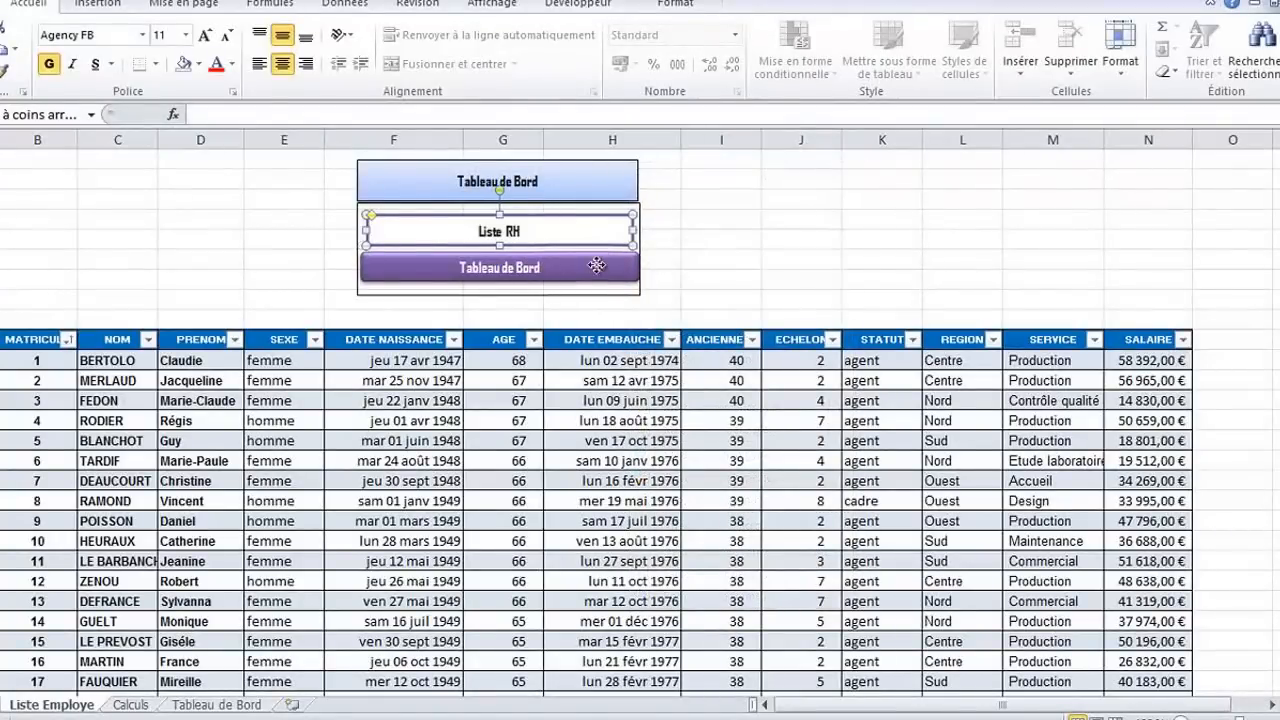
right_click(610, 262)
right_click(612, 262)
left_click(632, 262)
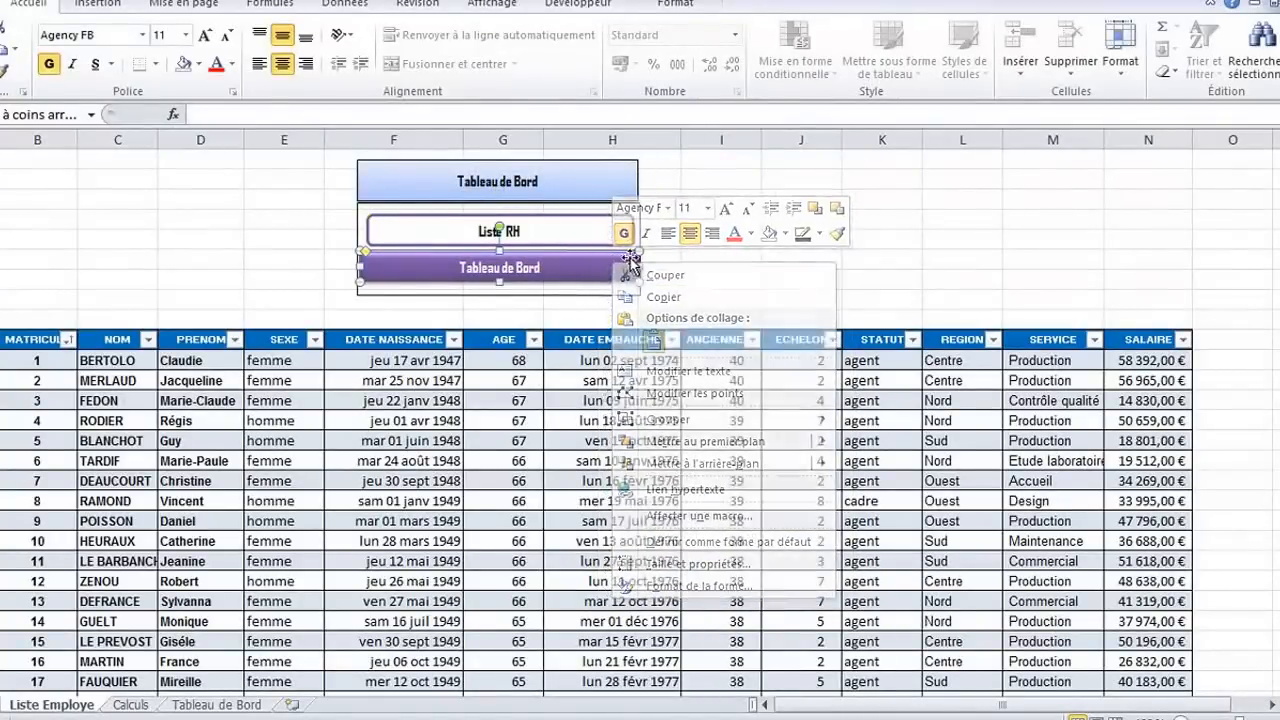
left_click_drag(639, 266, 632, 266)
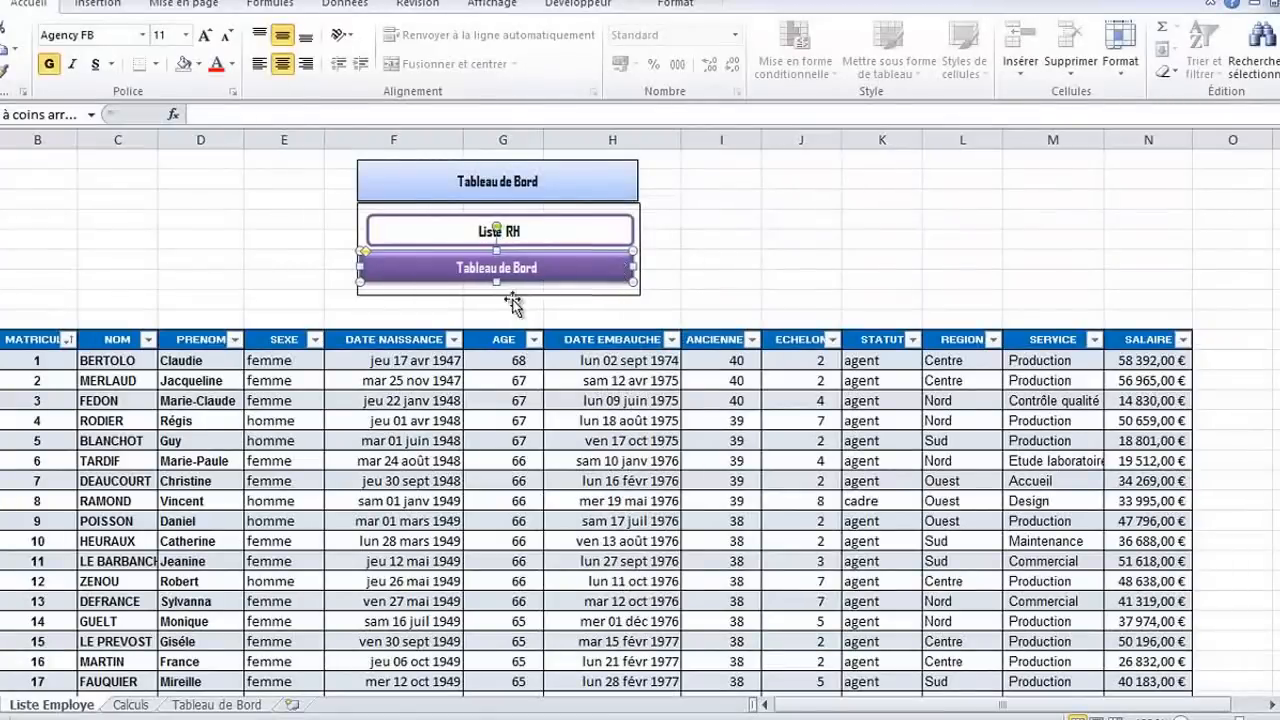
Copy the white "Liste RH" button formatting onto the "Tableau de Bord" button and align its left edge with the button above
left_click(540, 222)
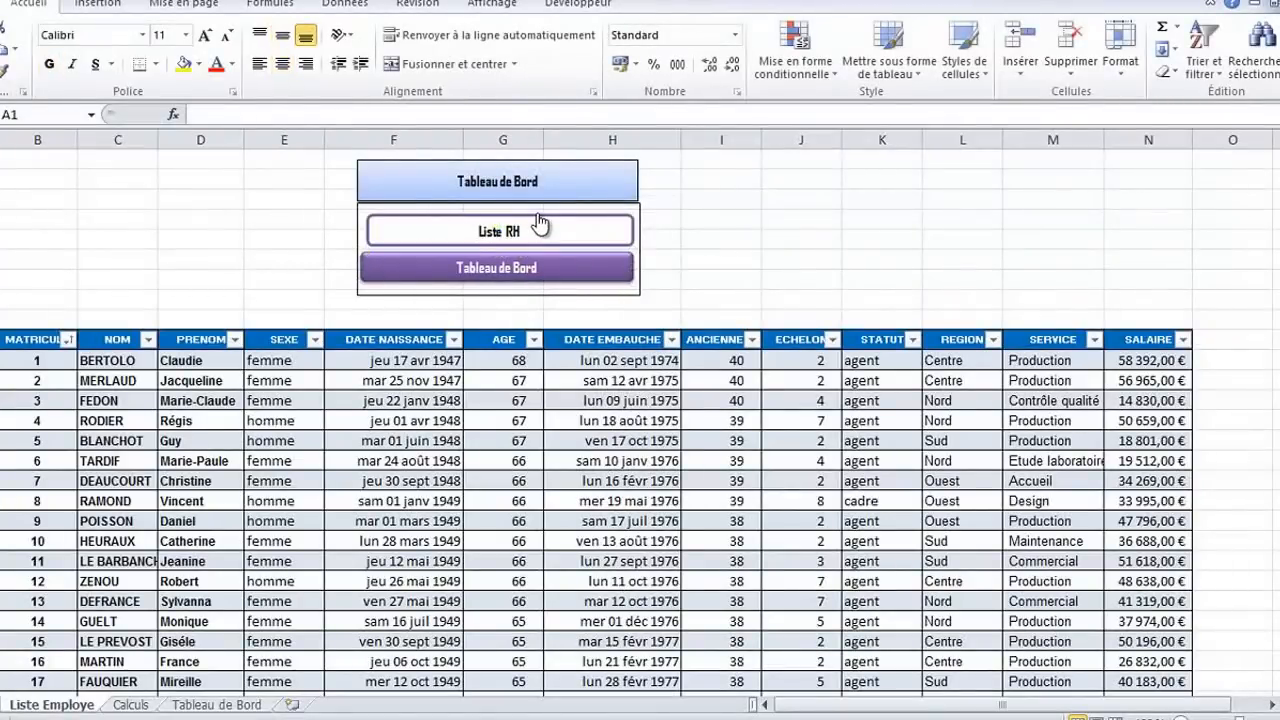
right_click(537, 219)
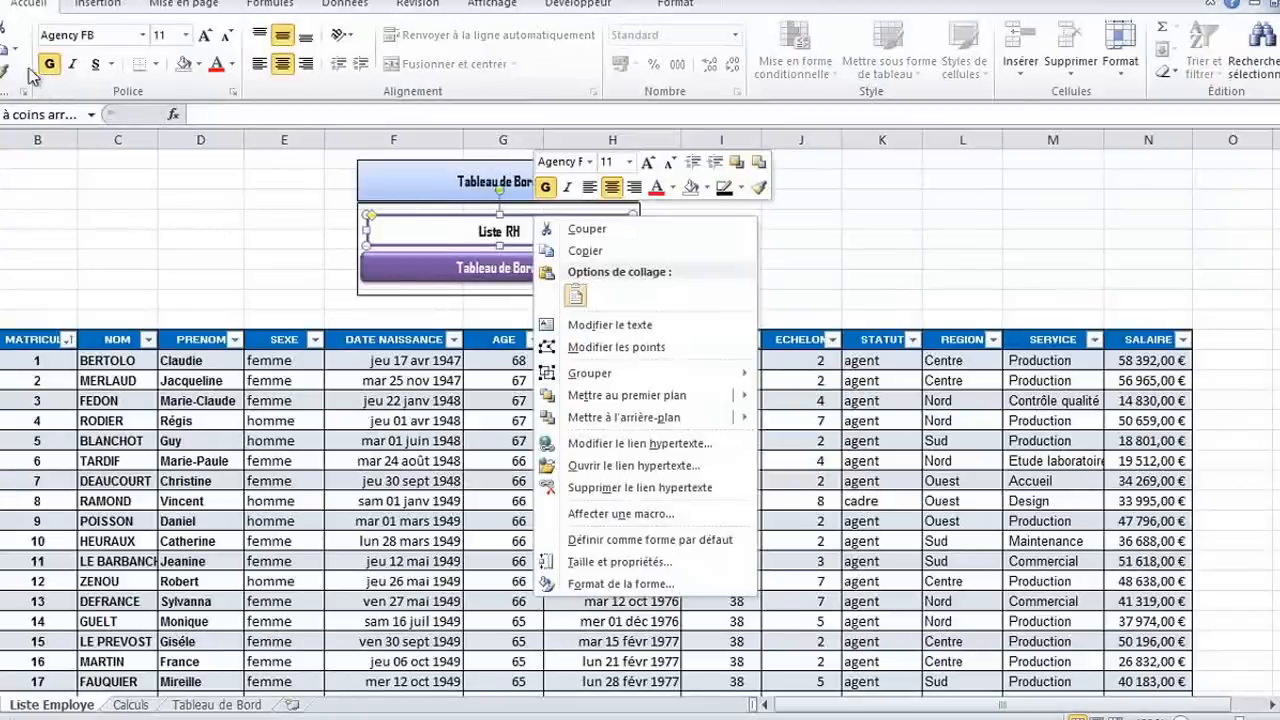
left_click(5, 72)
left_click(448, 262)
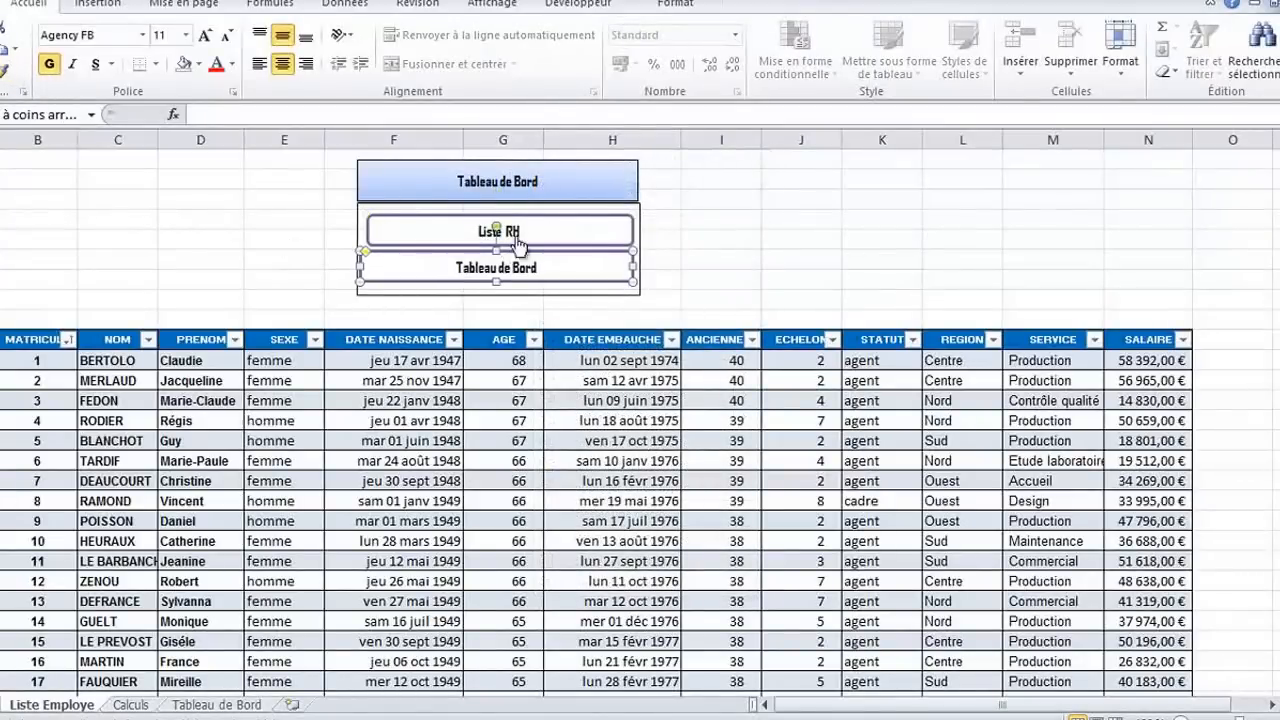
left_click_drag(360, 266, 366, 266)
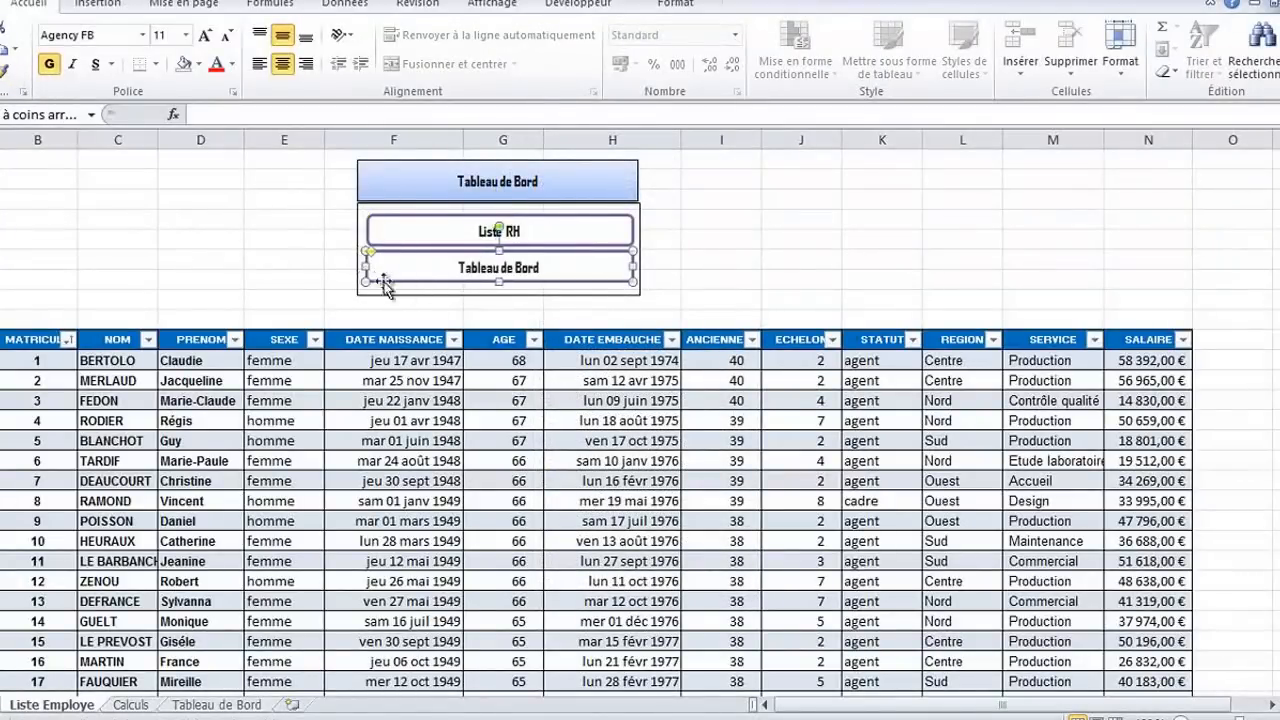
Apply the glossy purple filled shape style to the "Liste RH" button
right_click(576, 216)
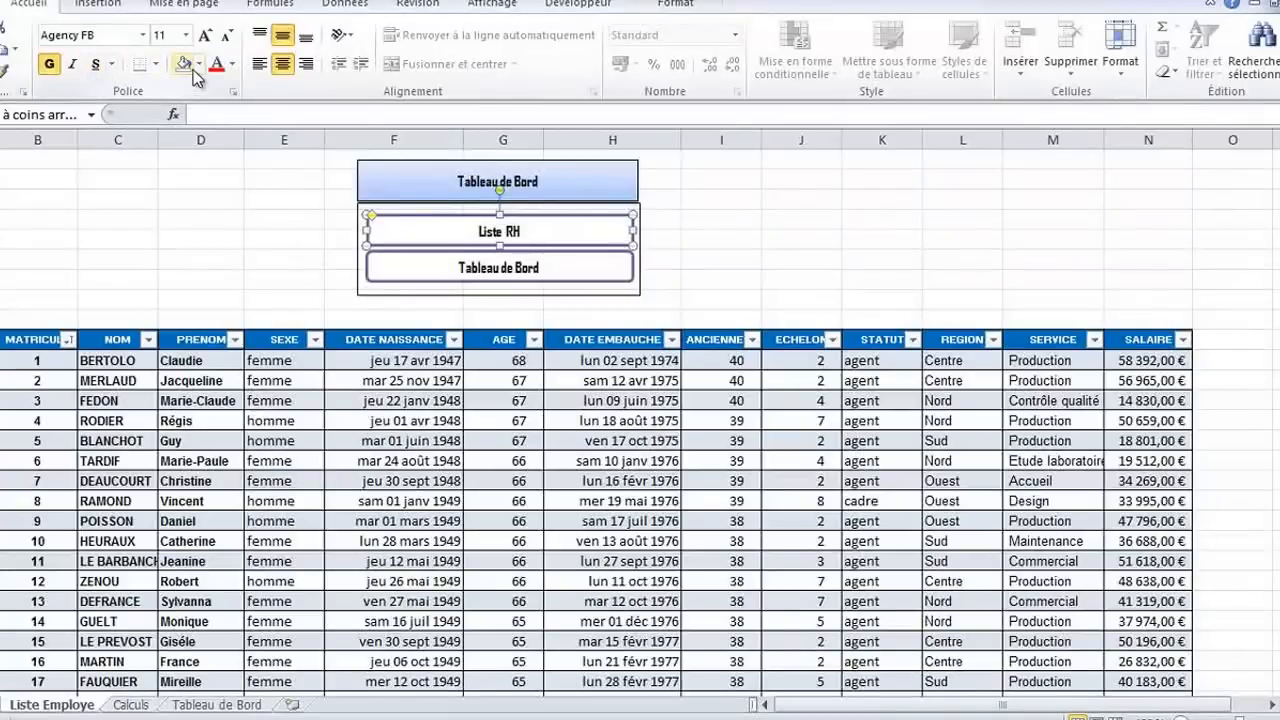
left_click(676, 4)
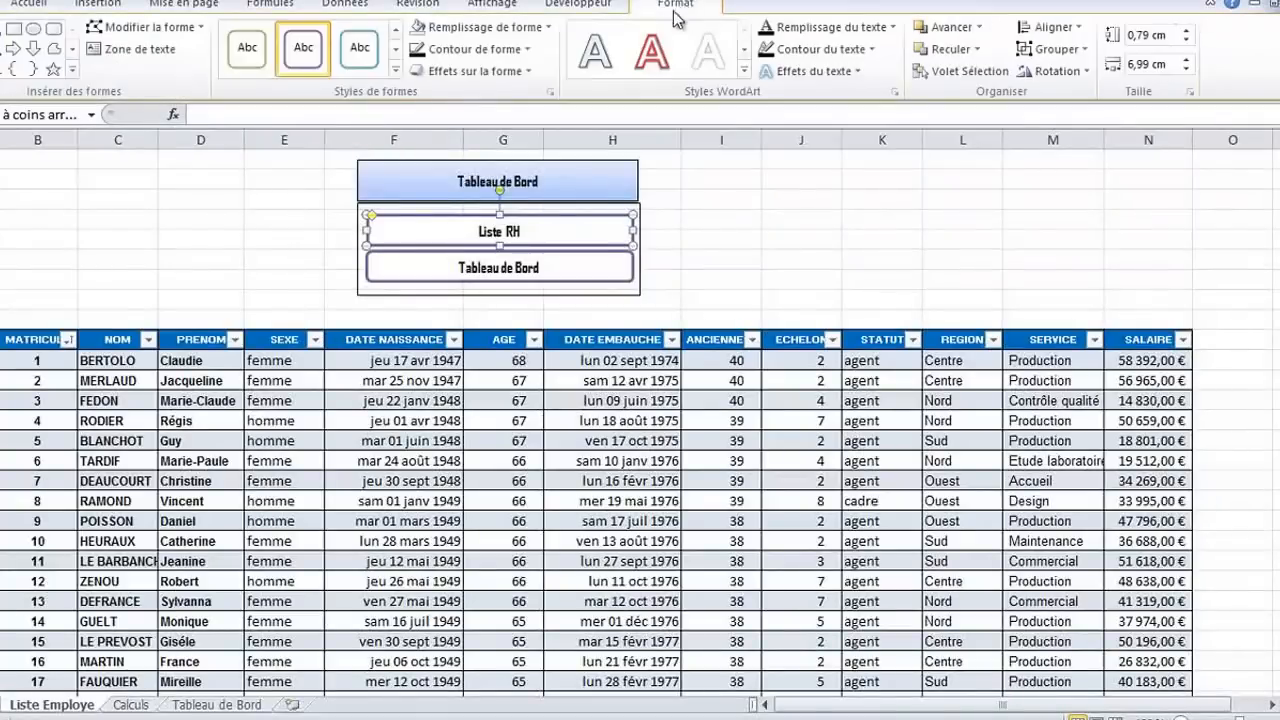
left_click(408, 77)
left_click(471, 327)
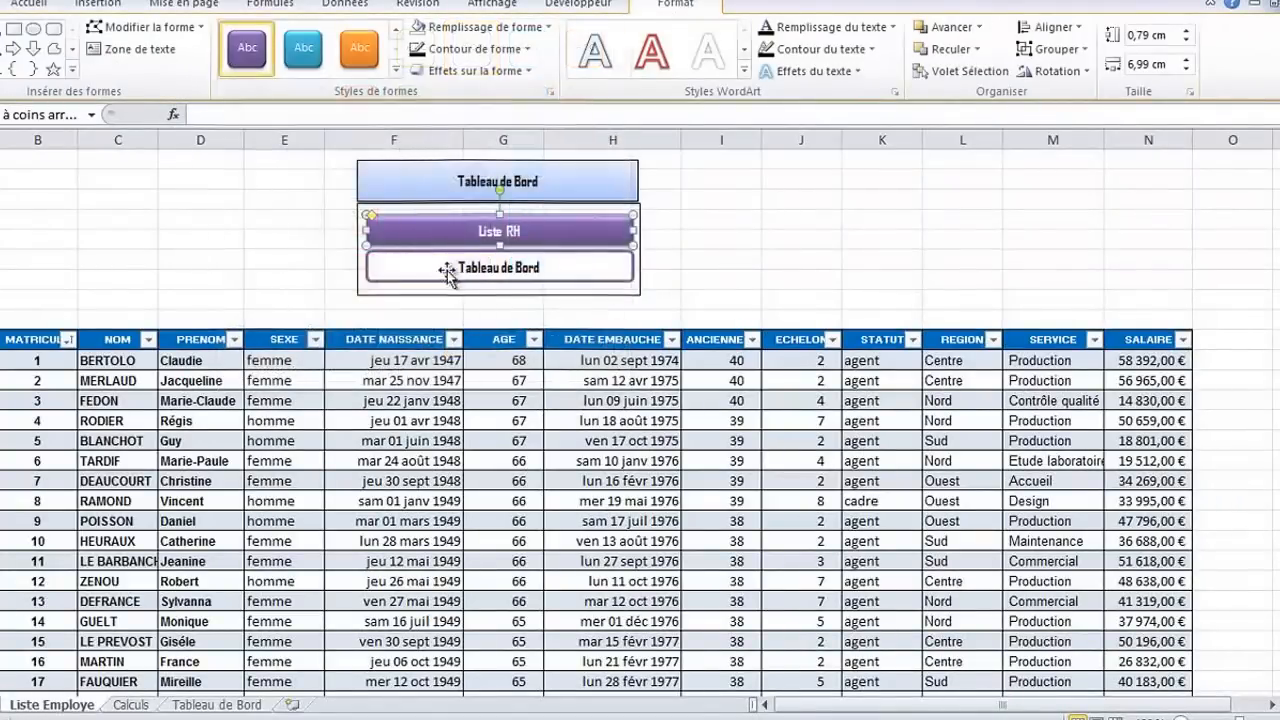
left_click(535, 271)
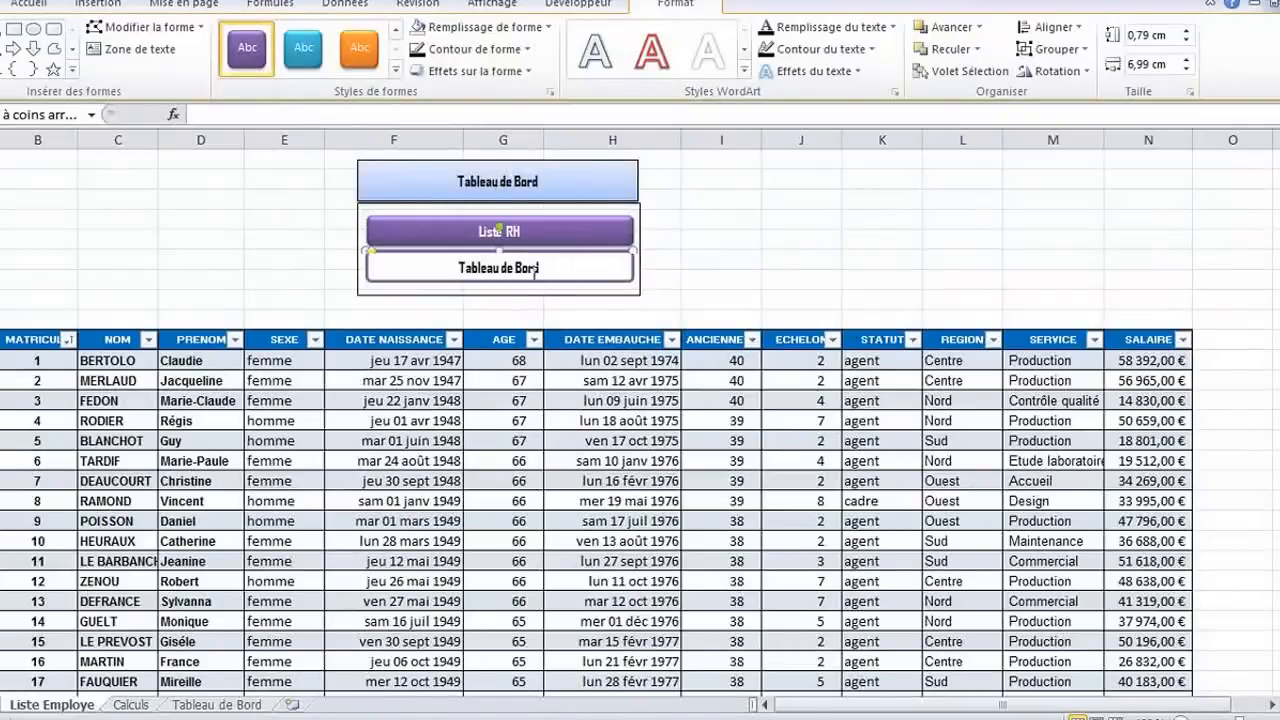
right_click(533, 274)
left_click(826, 194)
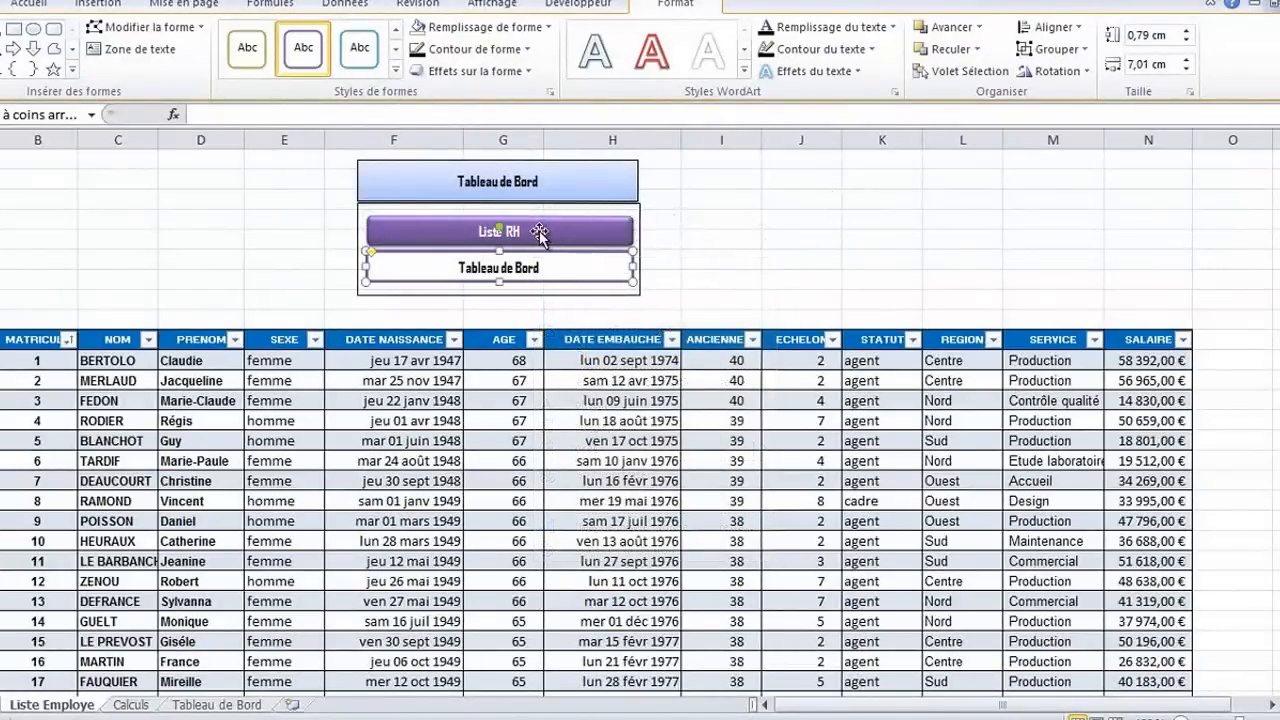
right_click(515, 273)
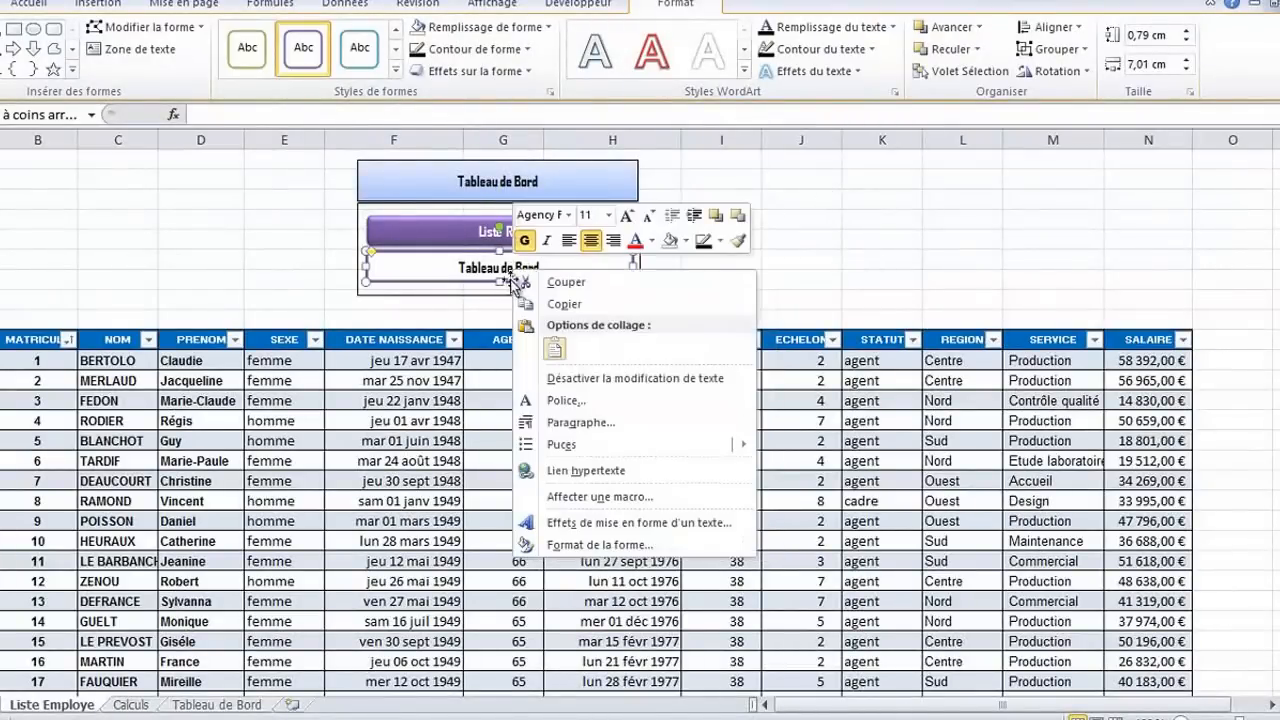
left_click(511, 281)
right_click(516, 281)
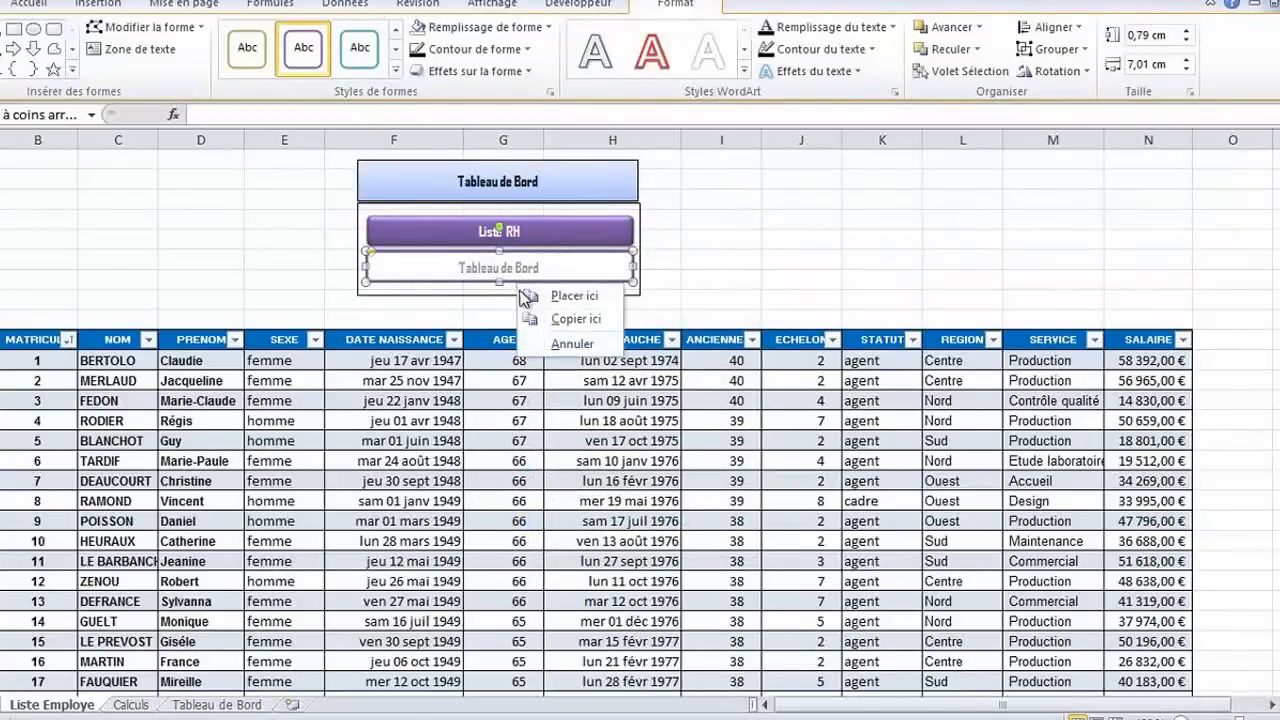
right_click(527, 266)
left_click(524, 253)
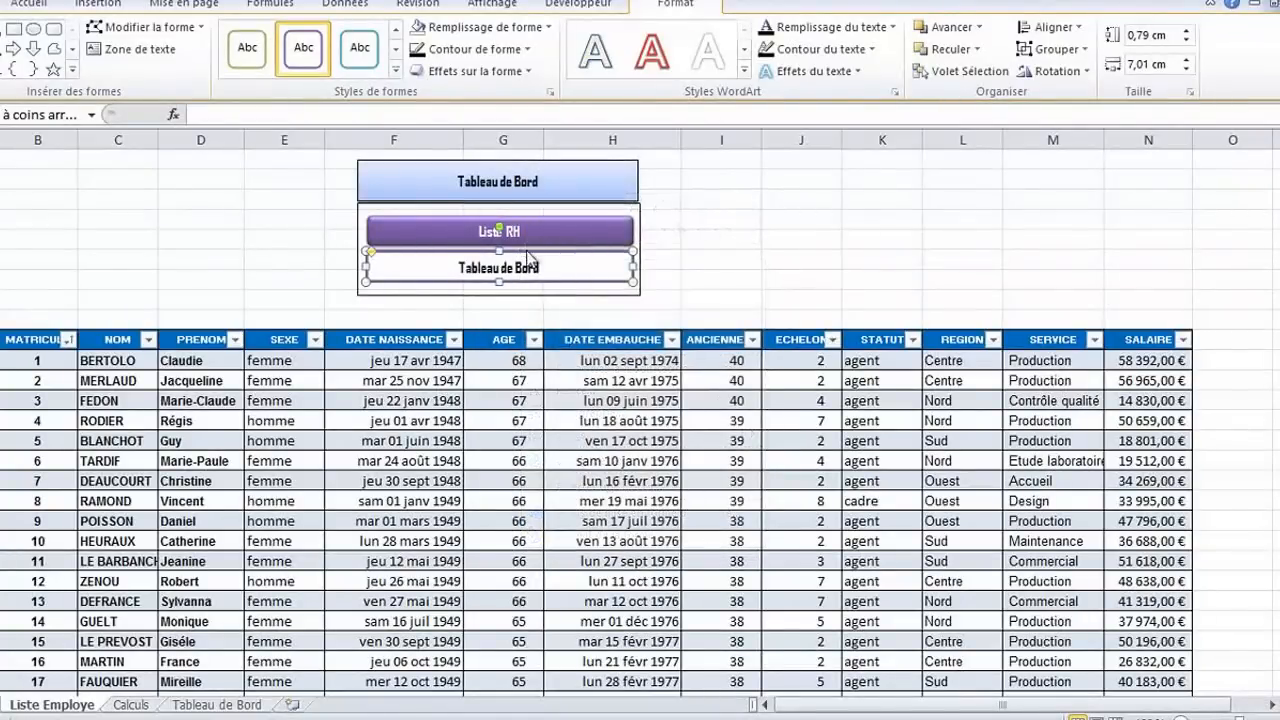
Link the white "Tableau de Bord" button to cell A1 of the 'Tableau de Bord' sheet in this document
right_click(527, 257)
left_click(590, 478)
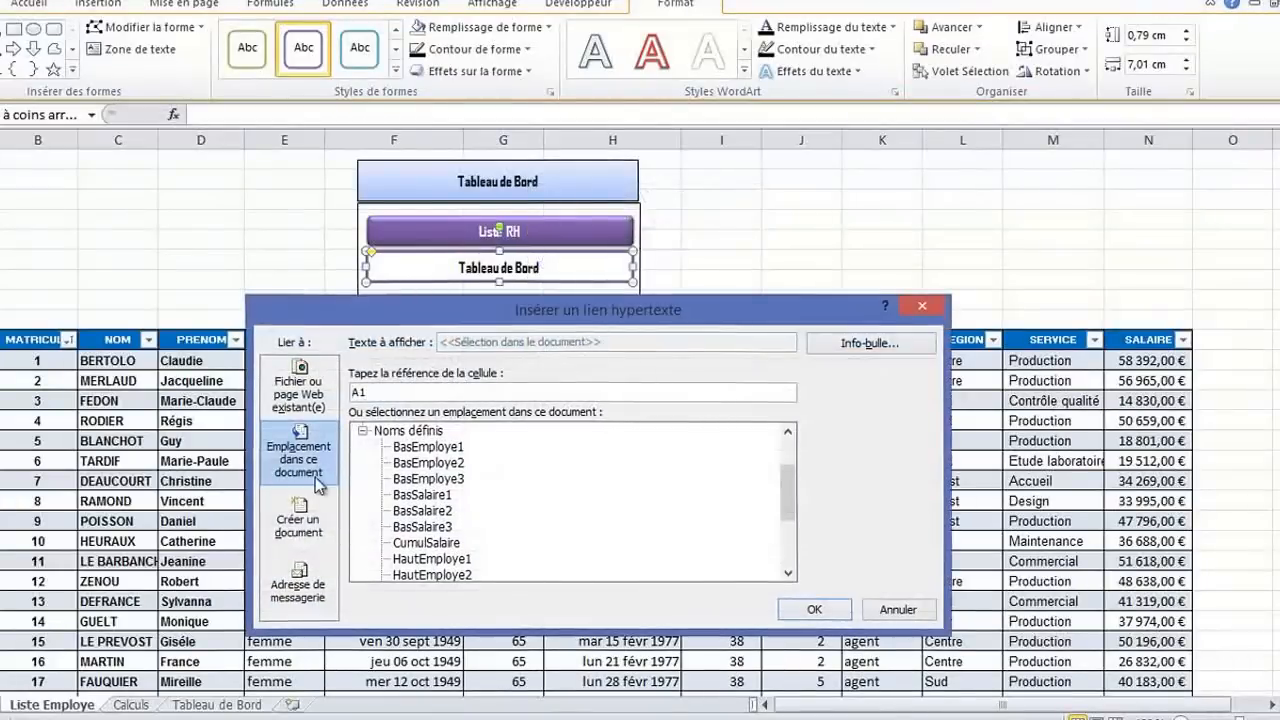
left_click_drag(790, 497, 789, 442)
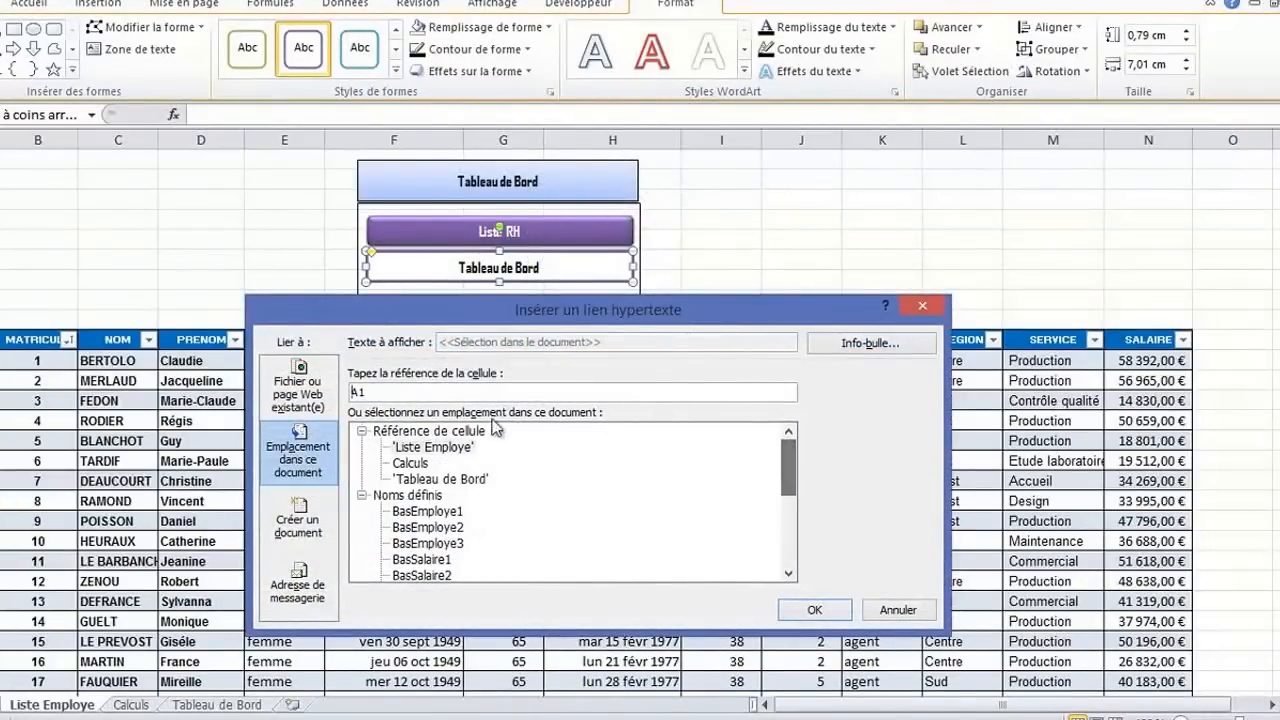
left_click(440, 481)
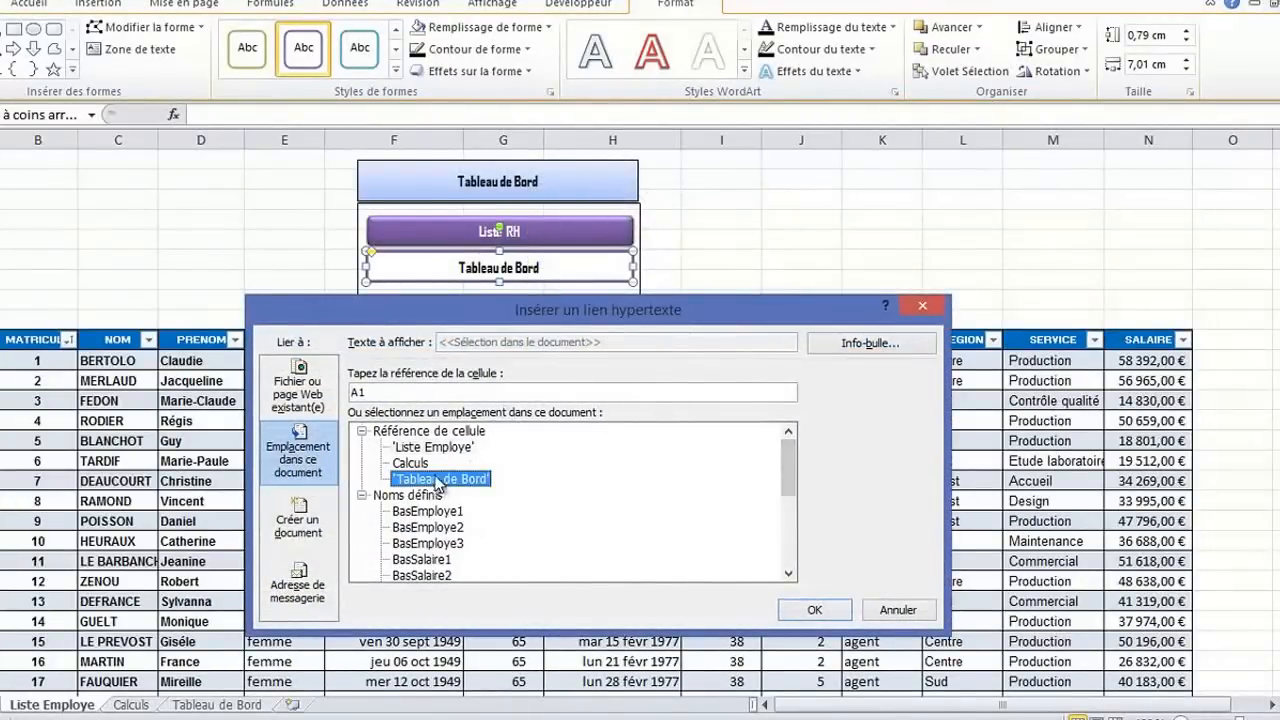
left_click(815, 611)
left_click(775, 203)
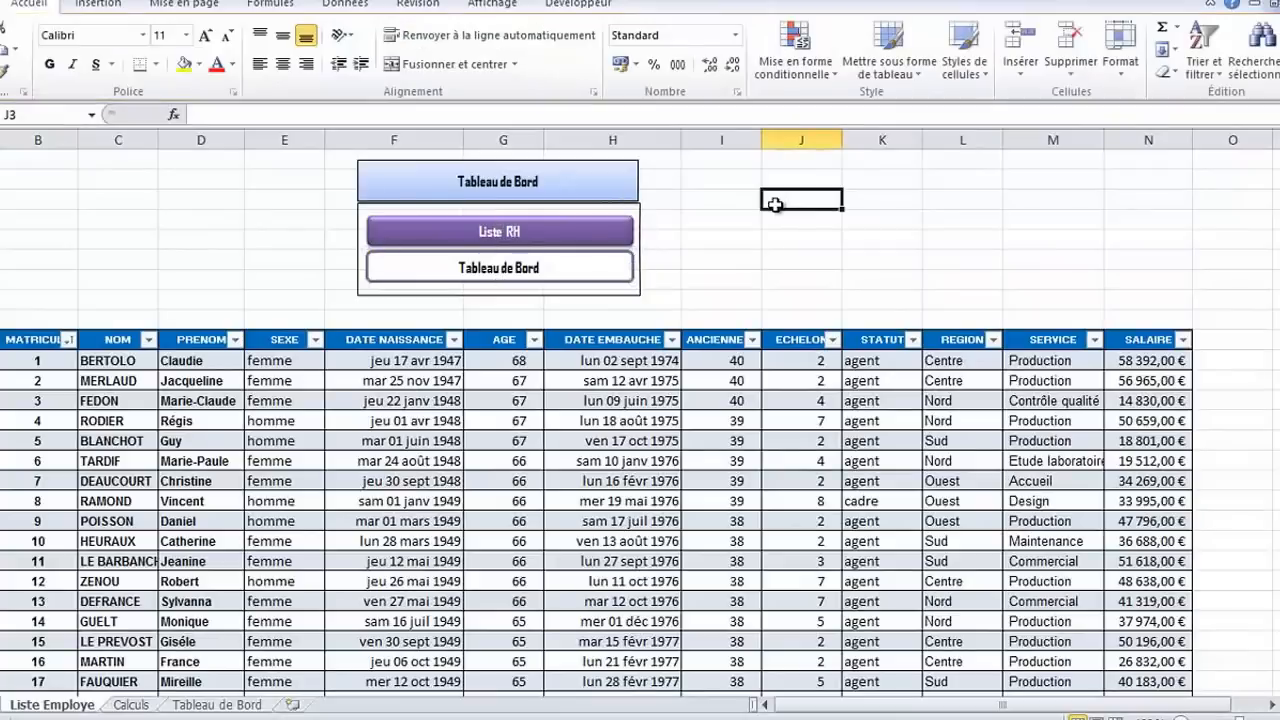
Narrow the menu's outline frame to 7.36 cm and group it with the heading box and both buttons
left_click(637, 220)
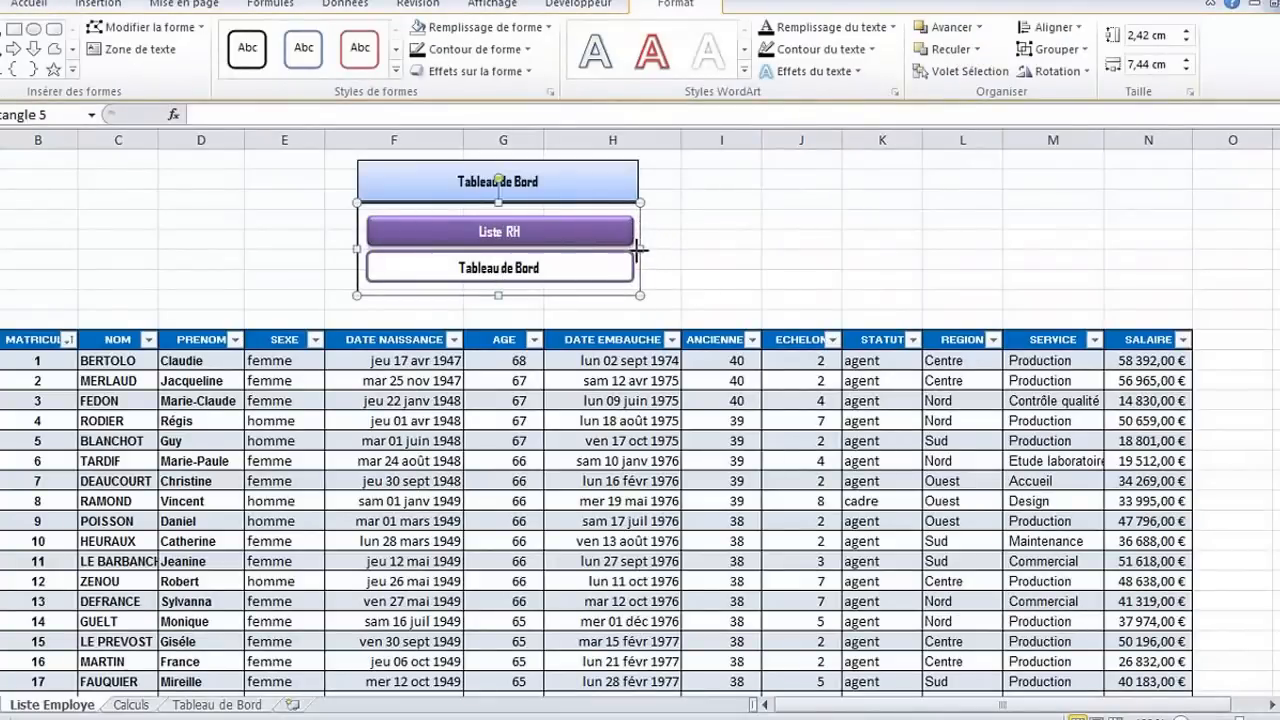
left_click_drag(638, 250, 635, 250)
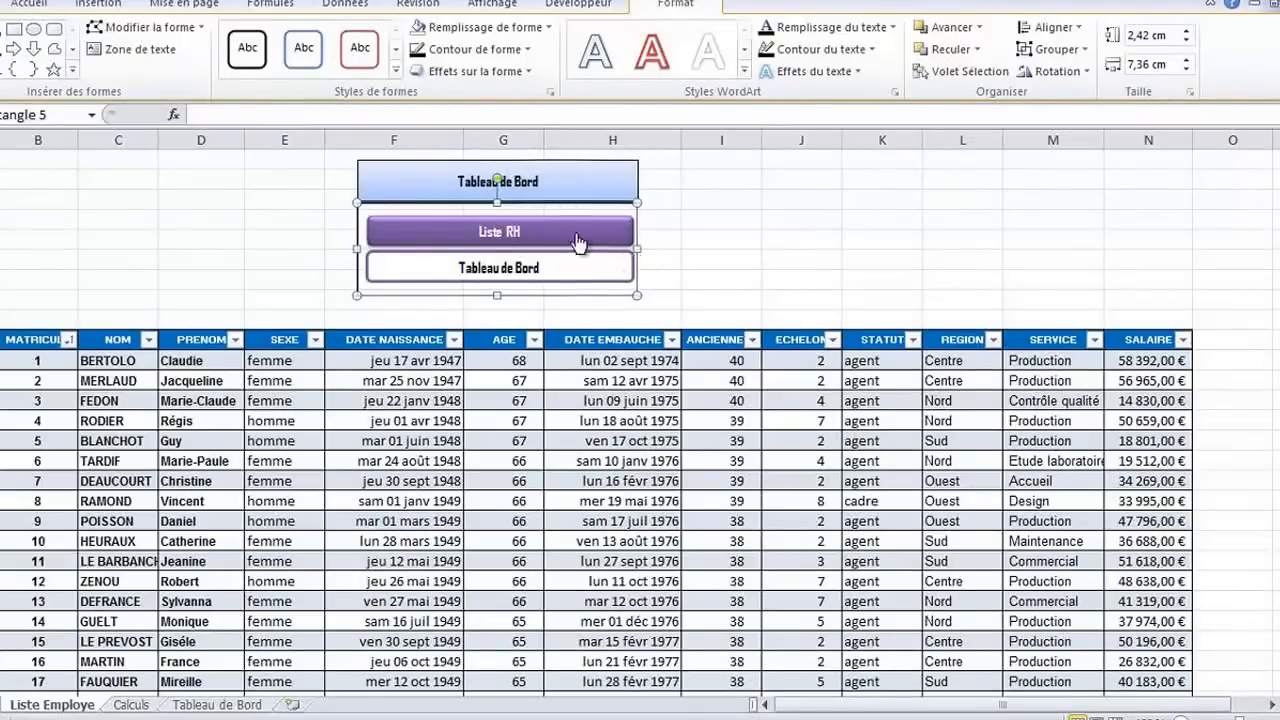
left_click(549, 167)
left_click(558, 234, "ctrl")
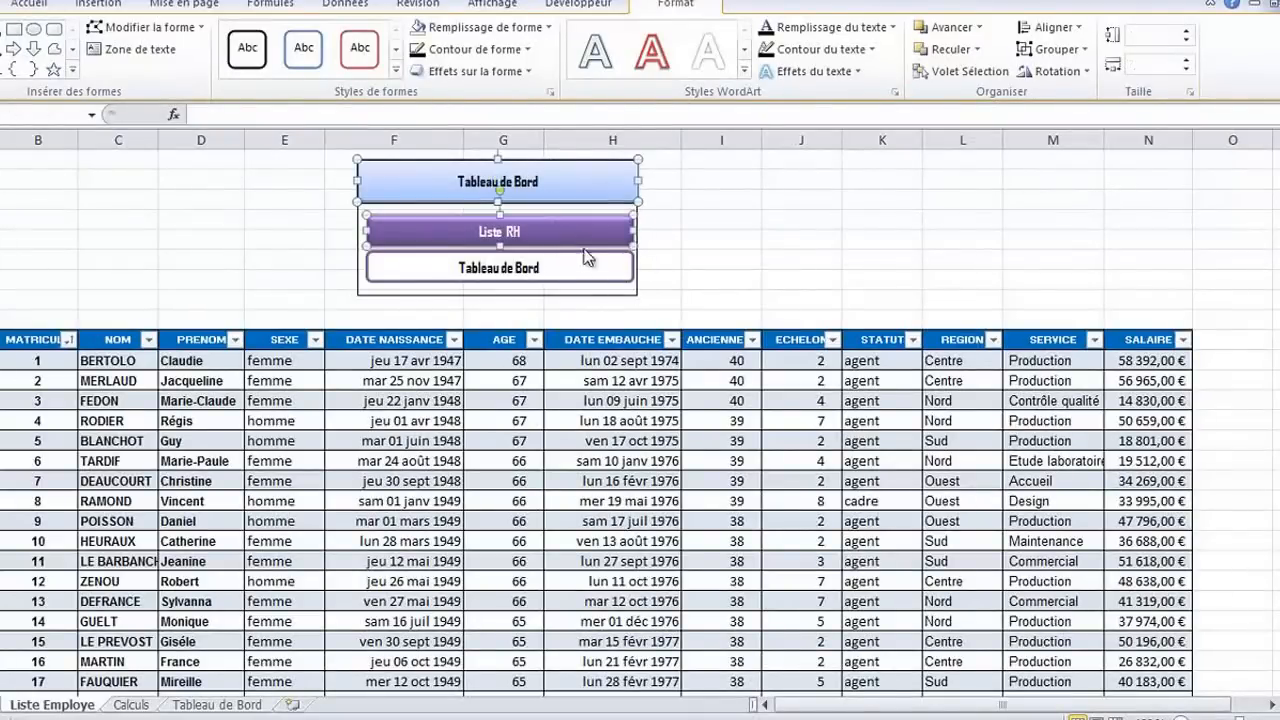
left_click(412, 293, "ctrl")
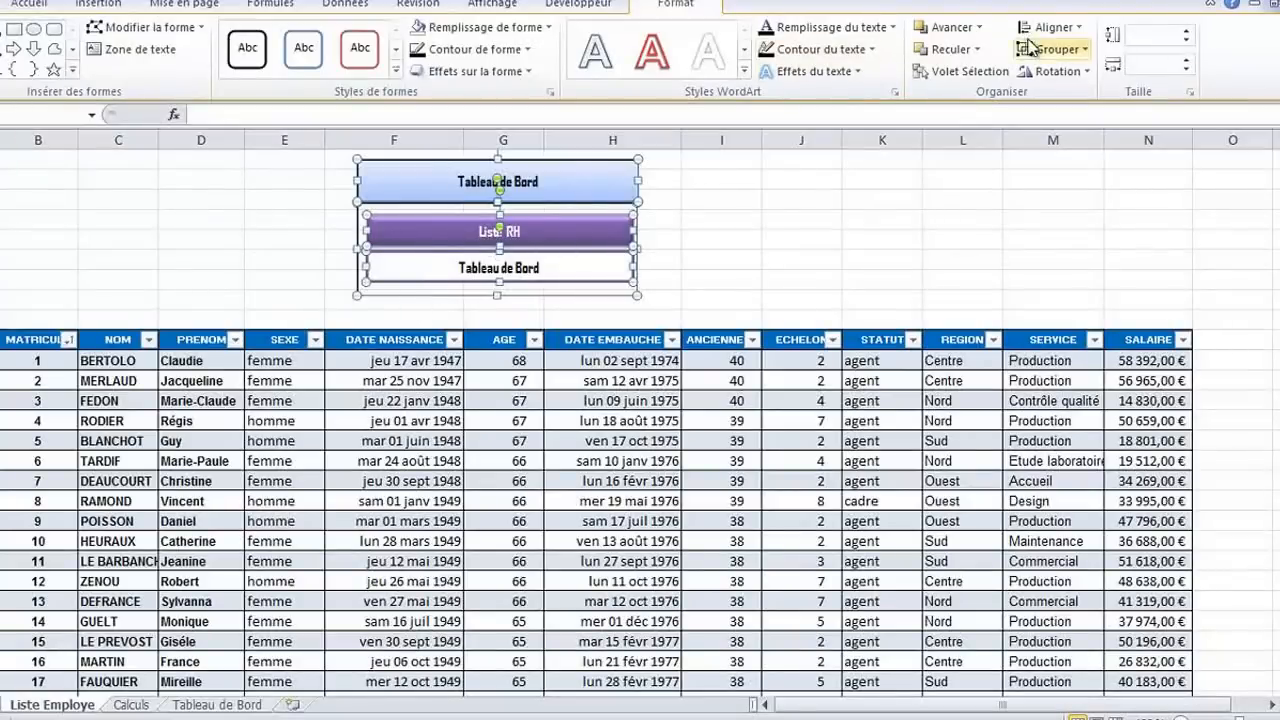
left_click(1057, 49)
left_click(1064, 72)
left_click(841, 202)
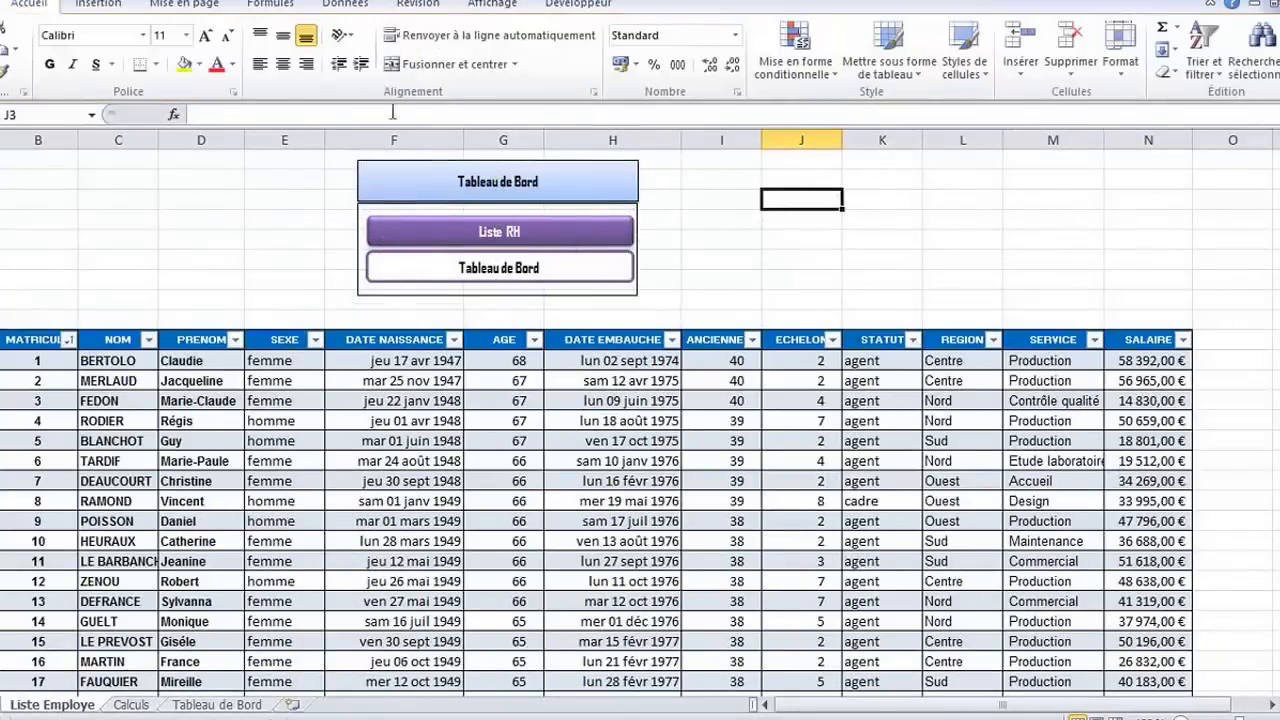
Hide the gridlines on the Liste Employe sheet
left_click(166, 183)
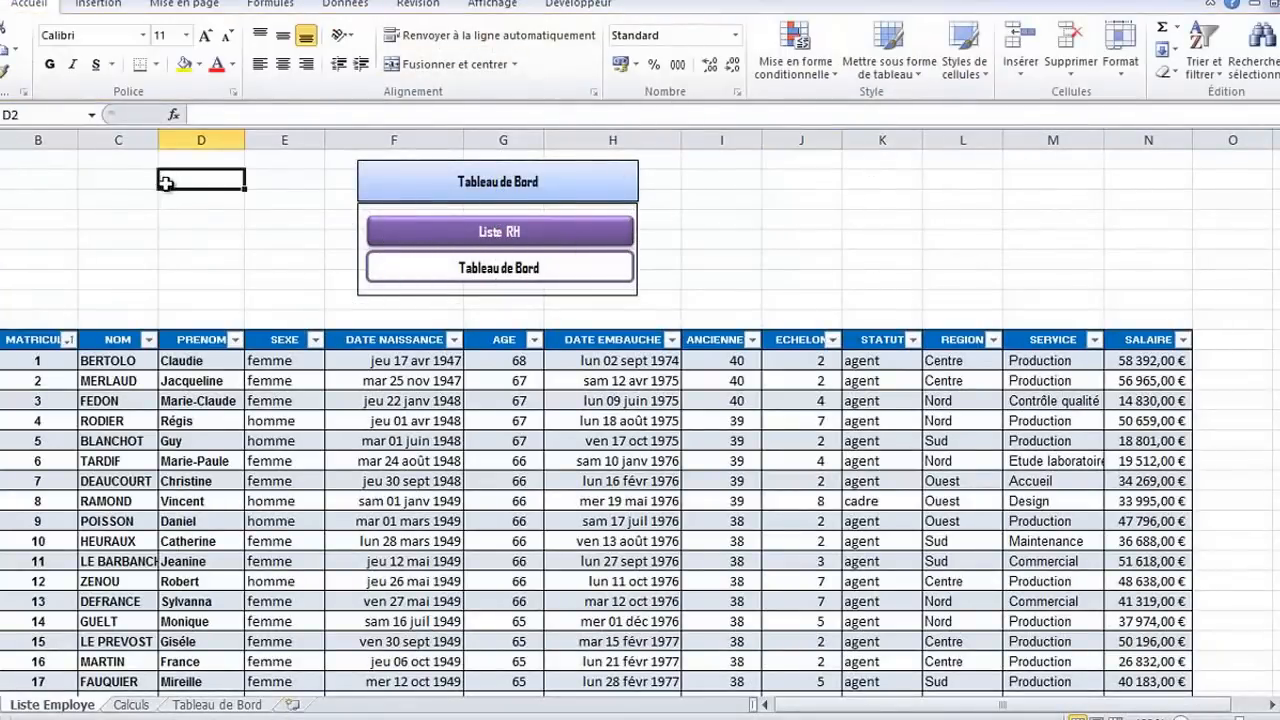
left_click(490, 5)
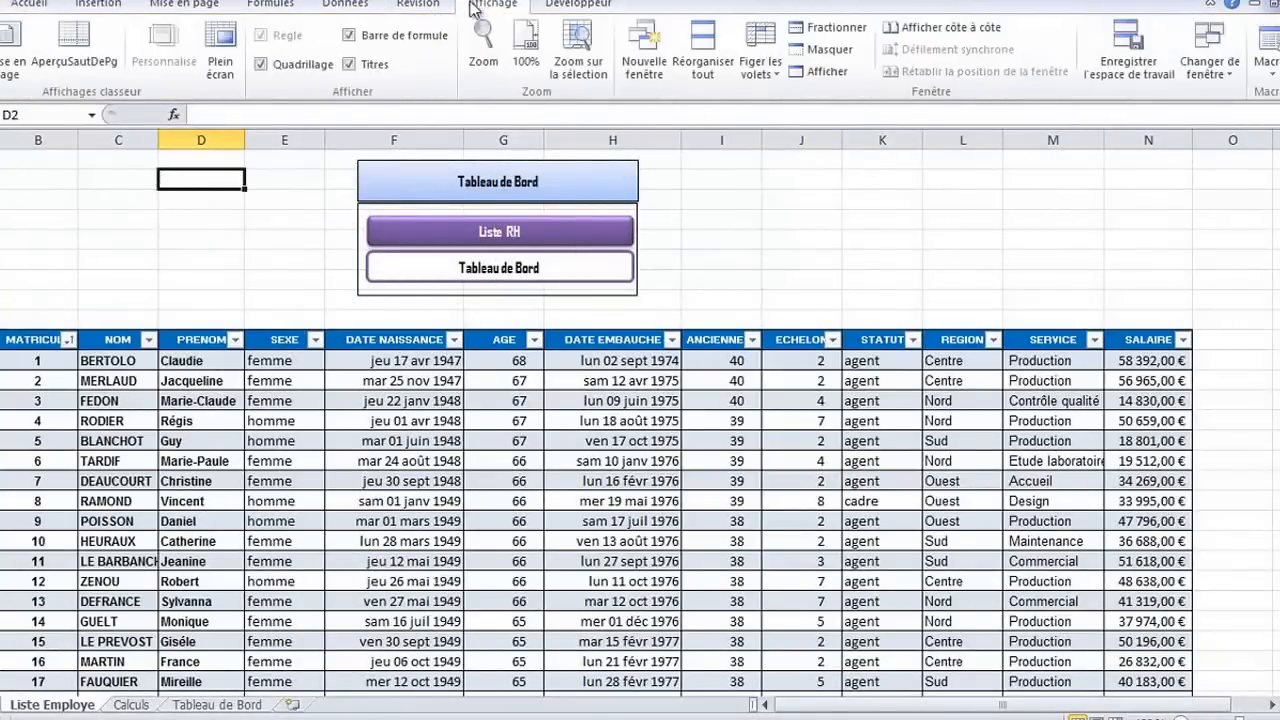
left_click(262, 64)
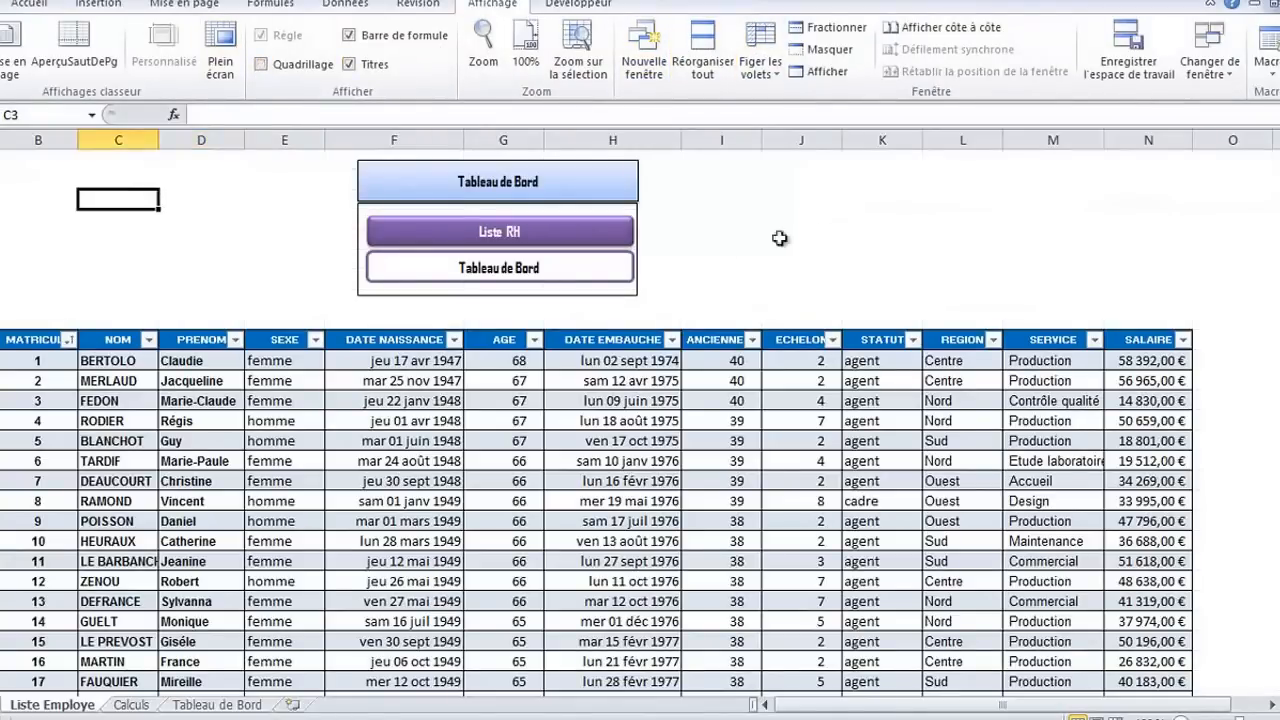
left_click(815, 222)
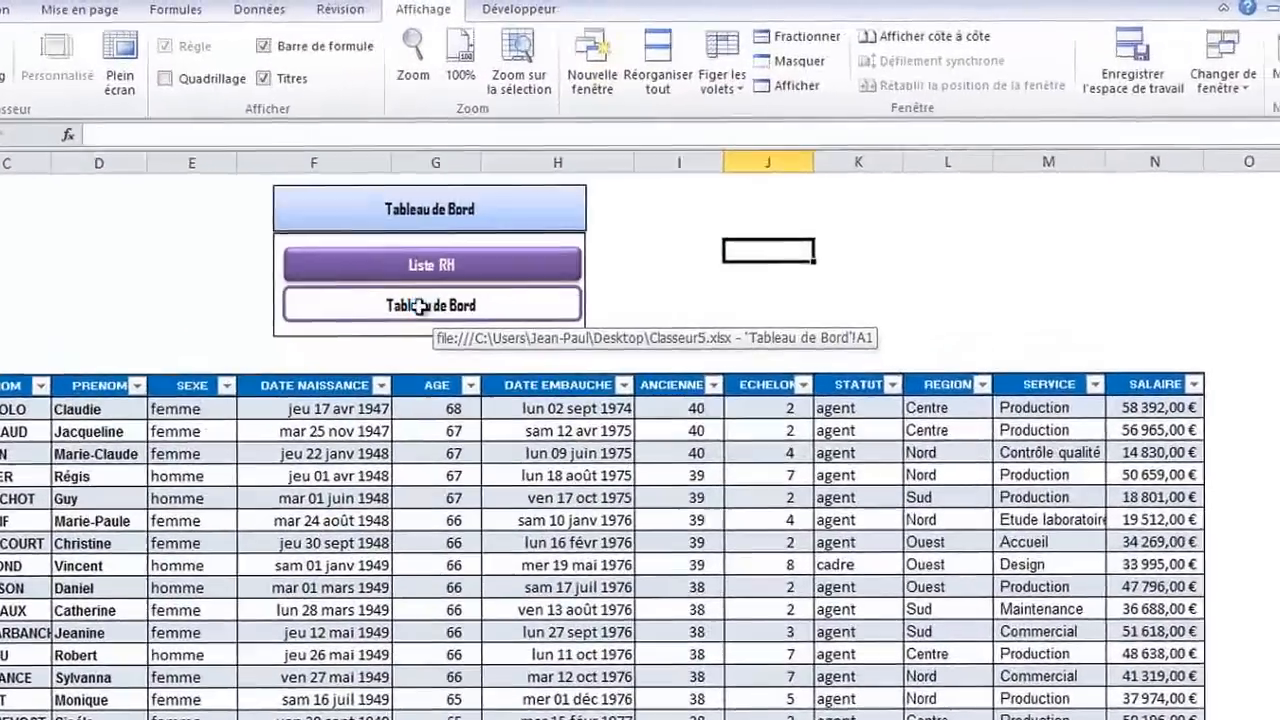
Test the menu hyperlinks by going back and forth between the Liste Employe and Tableau de Bord sheets
left_click(512, 279)
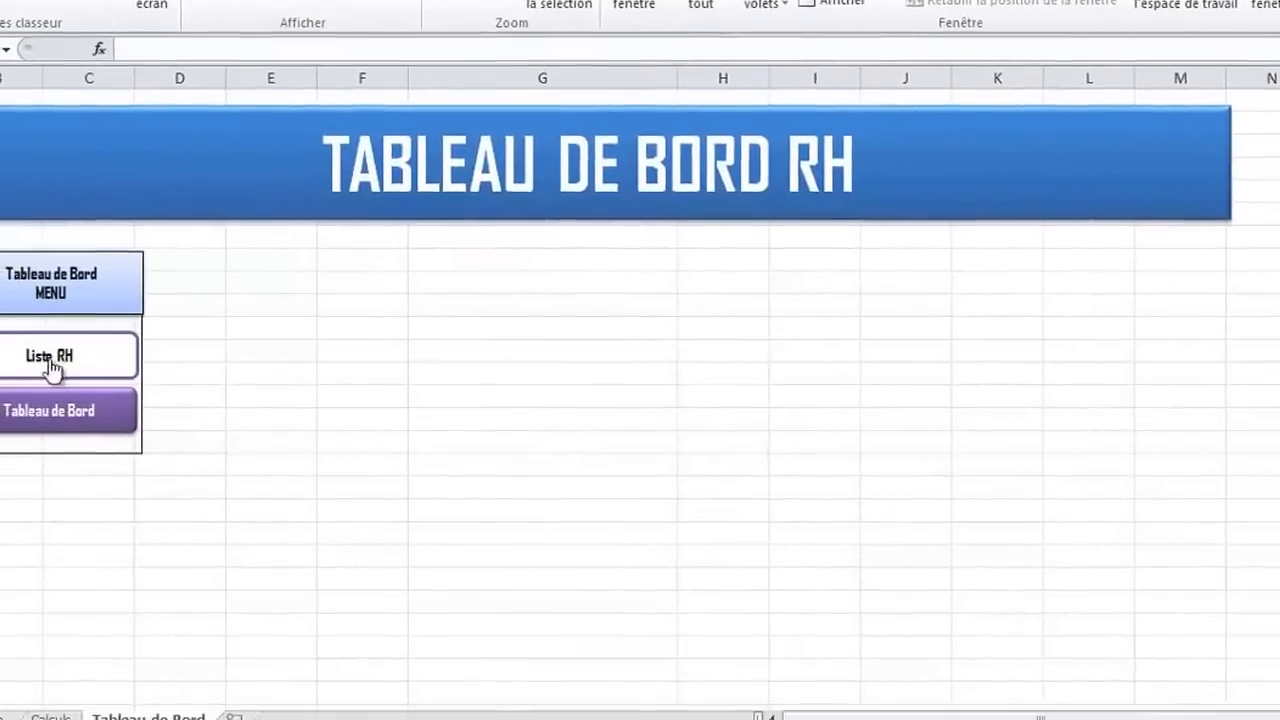
left_click(20, 446)
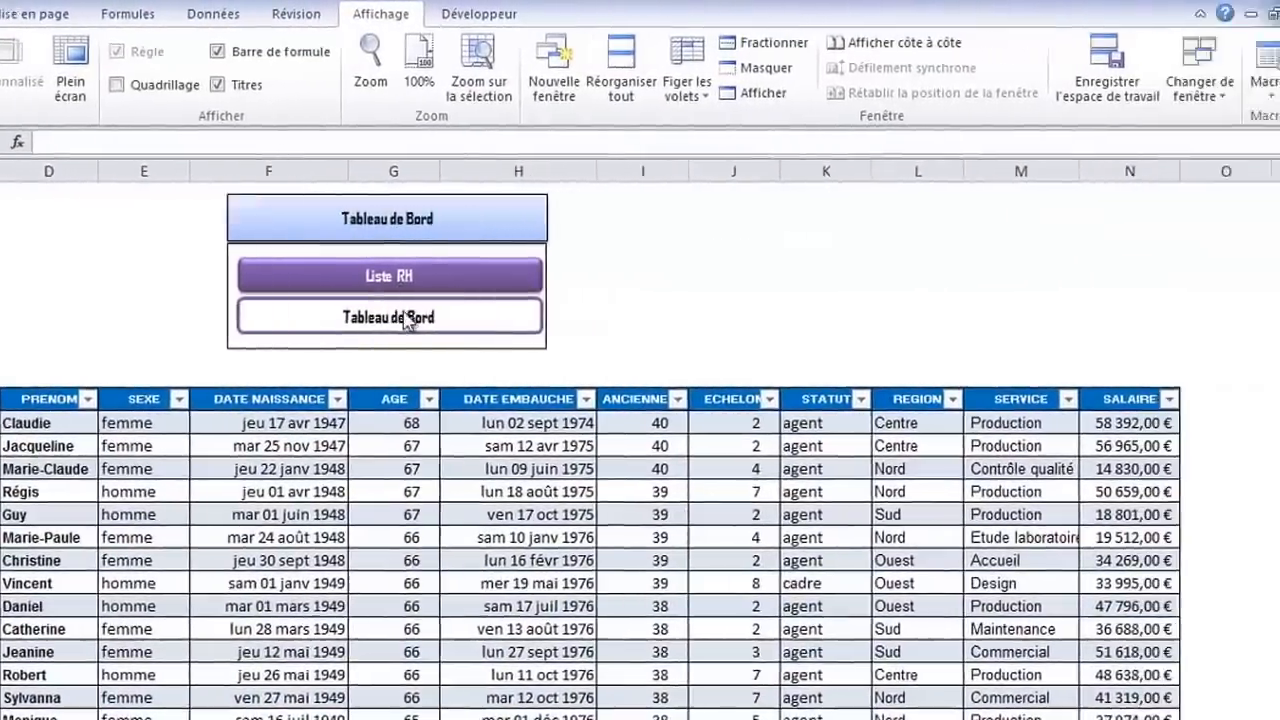
left_click(511, 320)
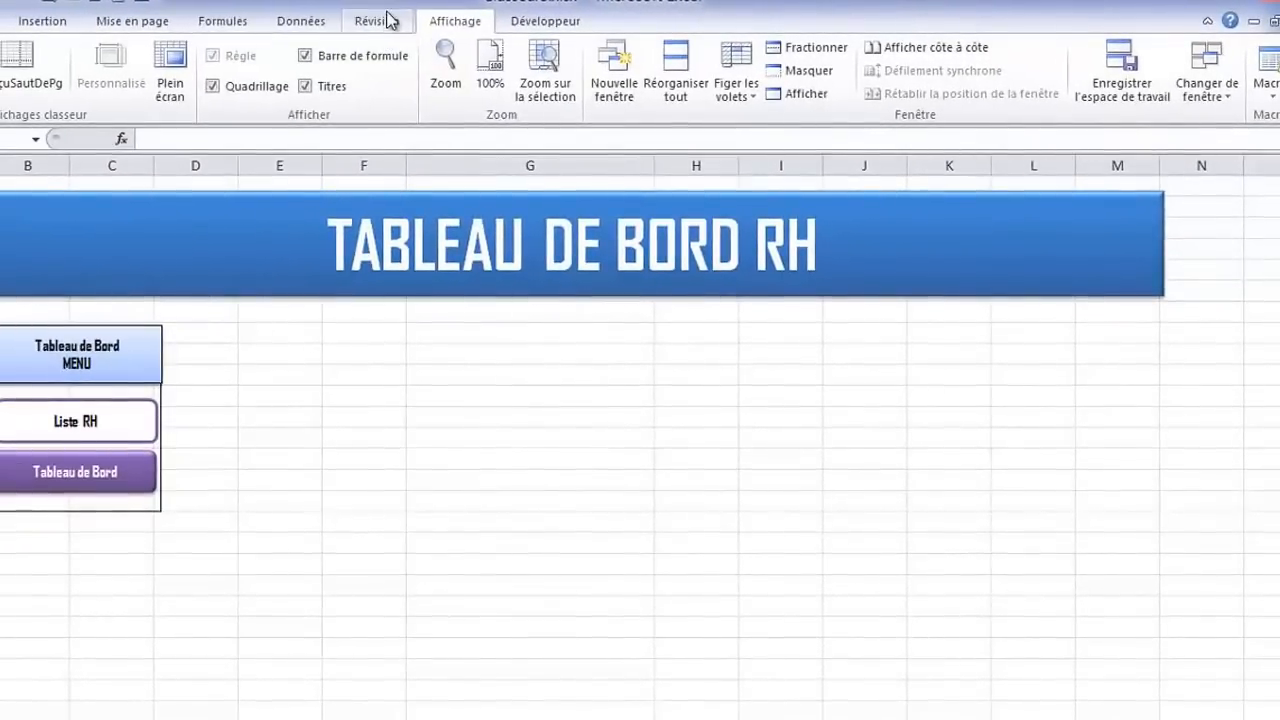
Hide the gridlines on the Tableau de Bord sheet and narrow the column at the sheet's left edge
left_click(212, 86)
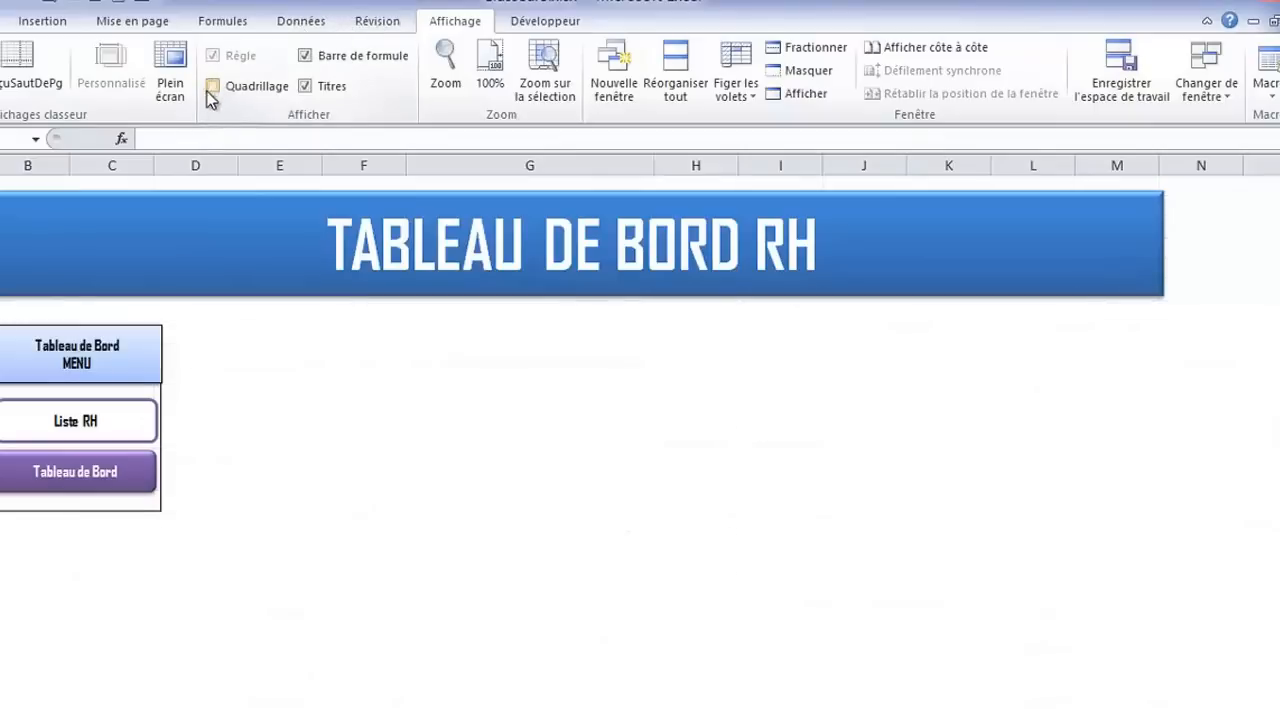
left_click(328, 410)
left_click_drag(2, 165, 0, 165)
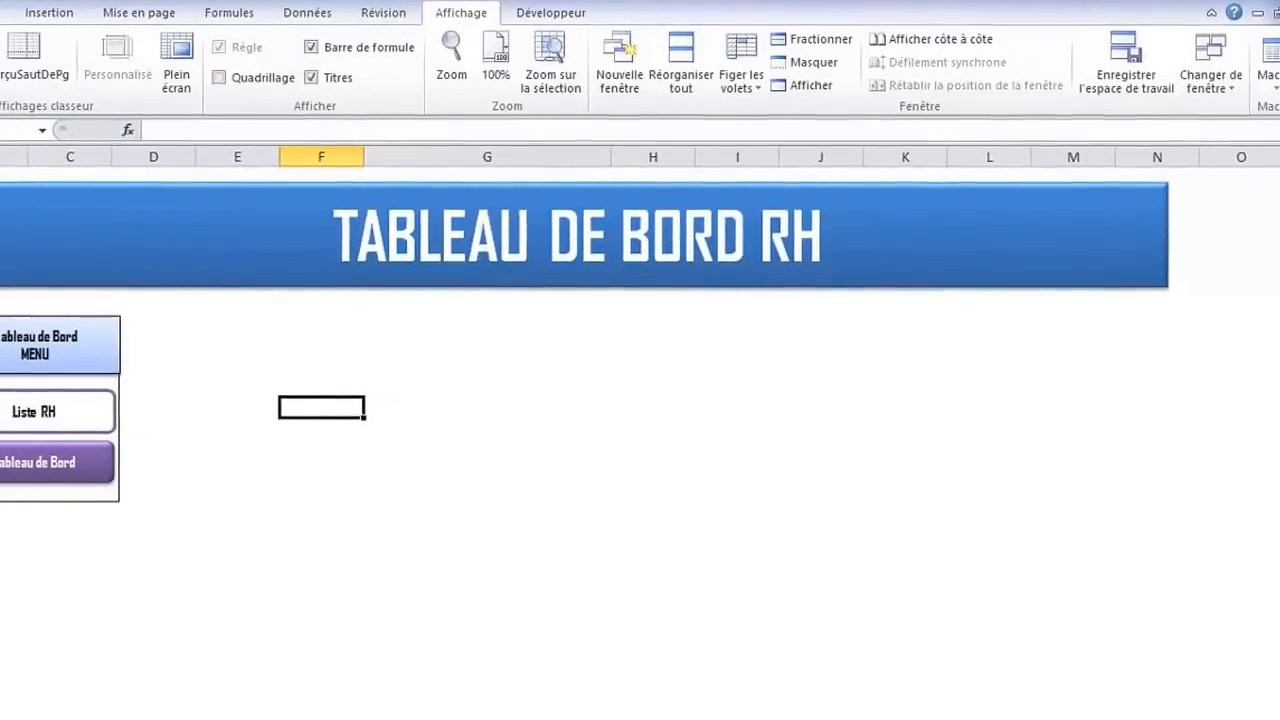
Shift the grouped navigation menu to the right and slightly up, just beneath the title banner
left_click(25, 319)
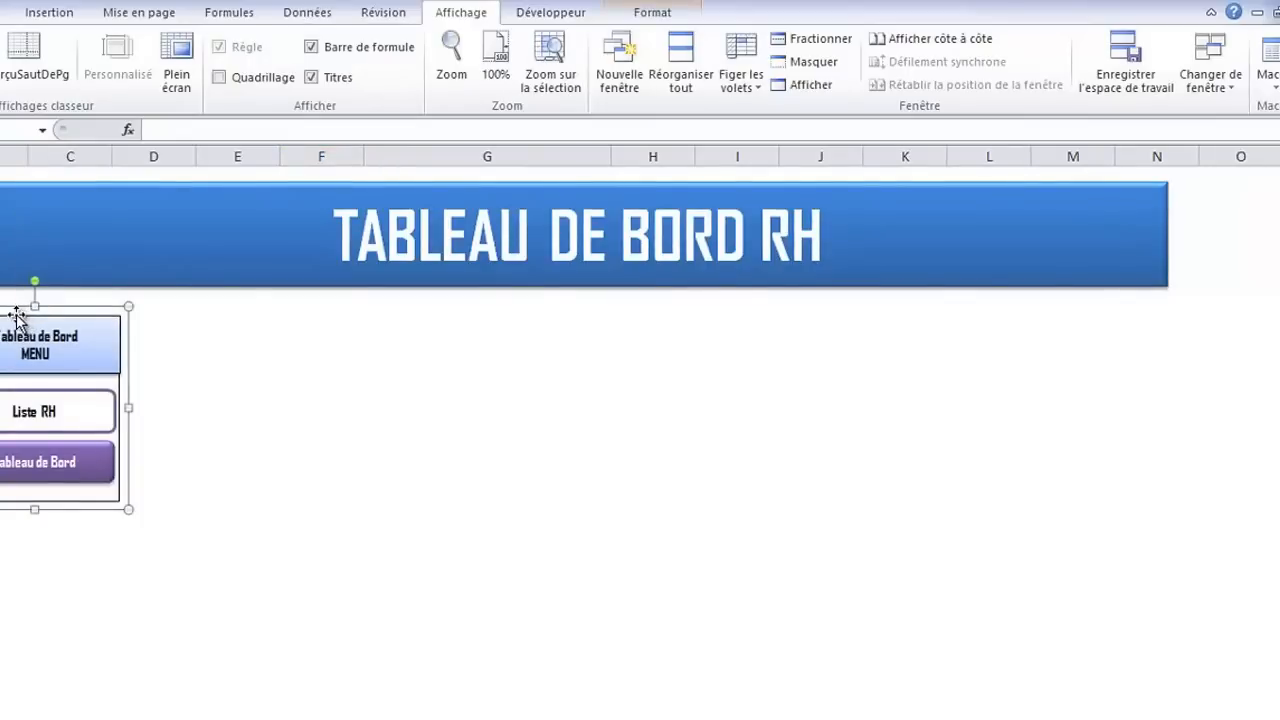
left_click_drag(17, 318, 51, 309)
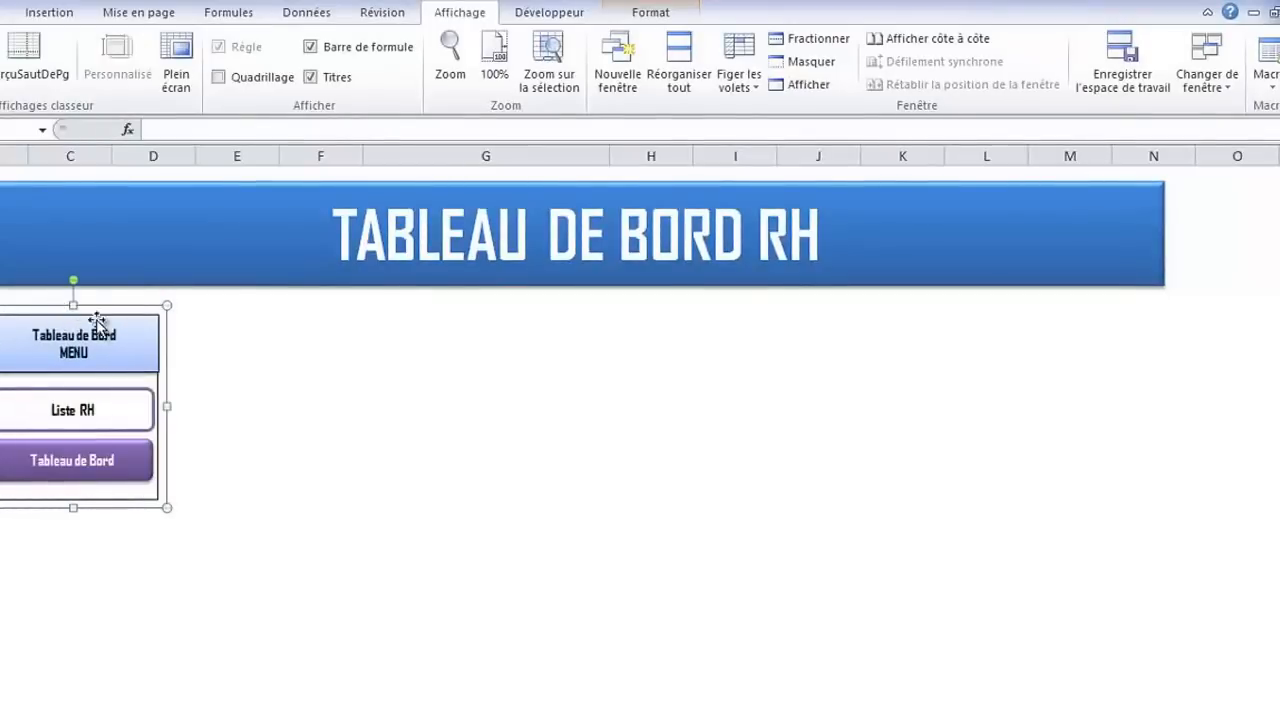
left_click(237, 342)
left_click(307, 387)
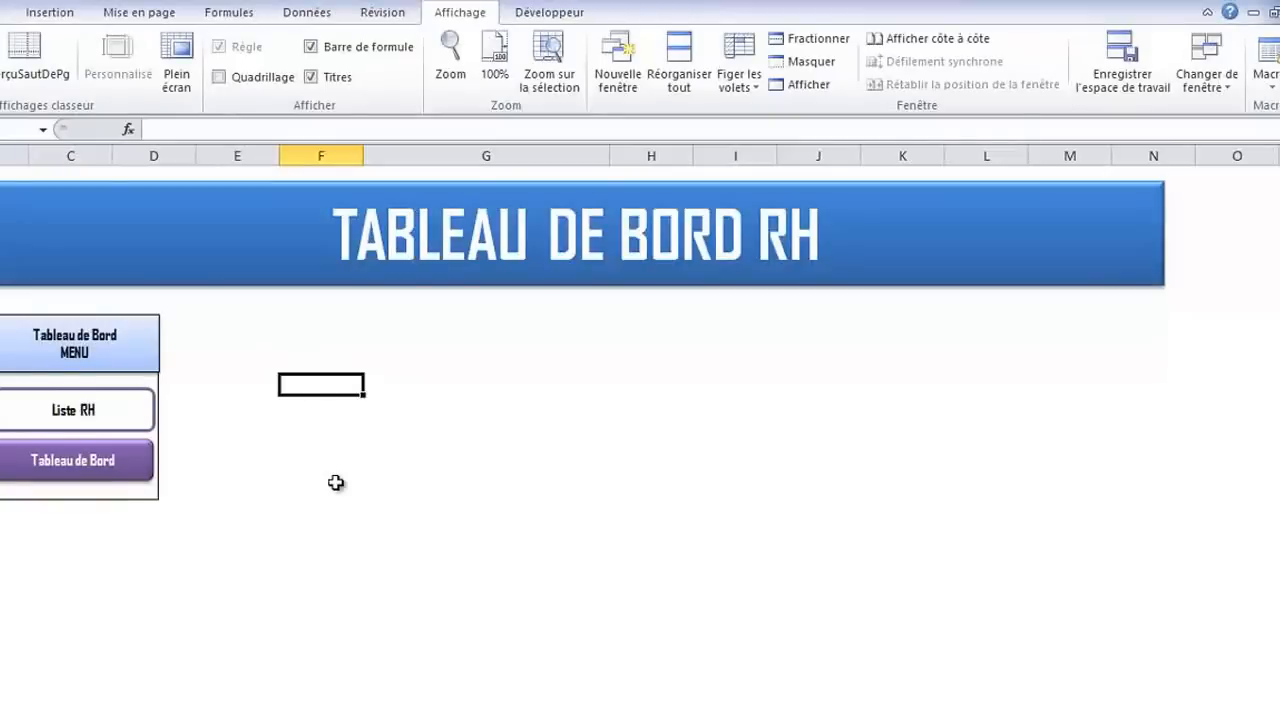
left_click(285, 513)
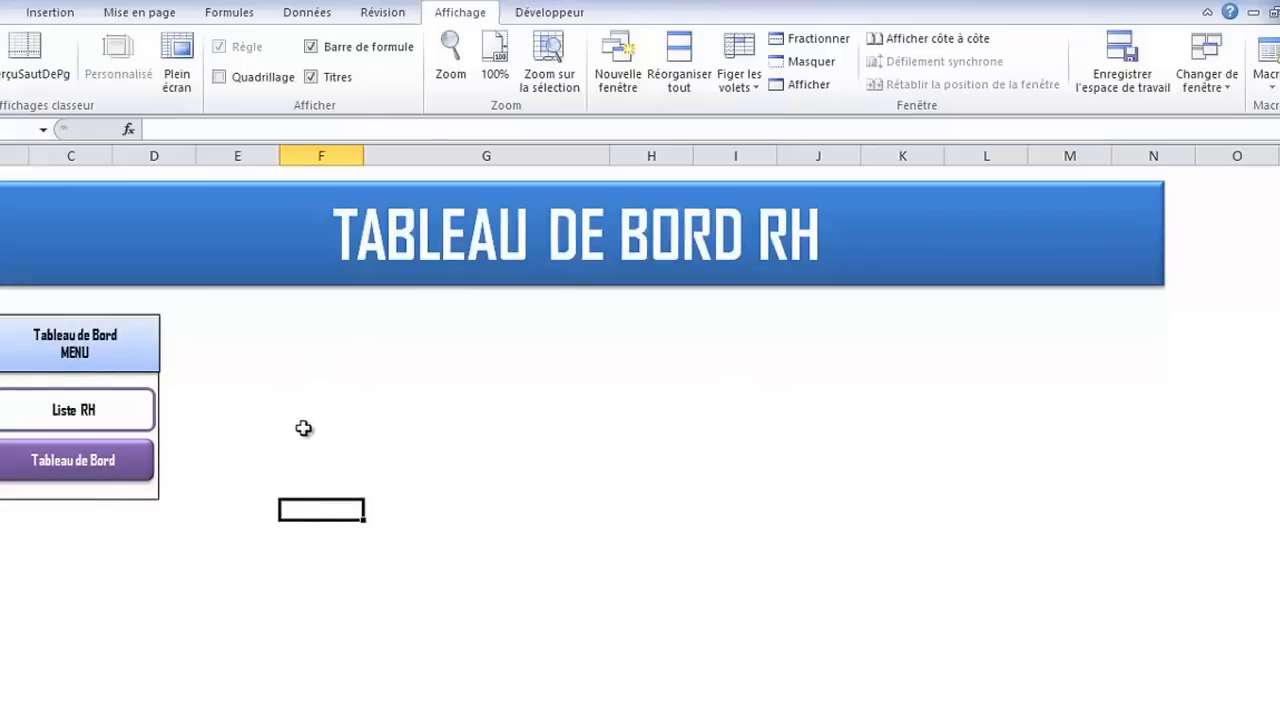
Switch to the finished dashboard workbook to examine its REGION and SERVICE slicers and summary boxes, and return to the Calculs sheet
left_click(1210, 80)
left_click(1180, 110)
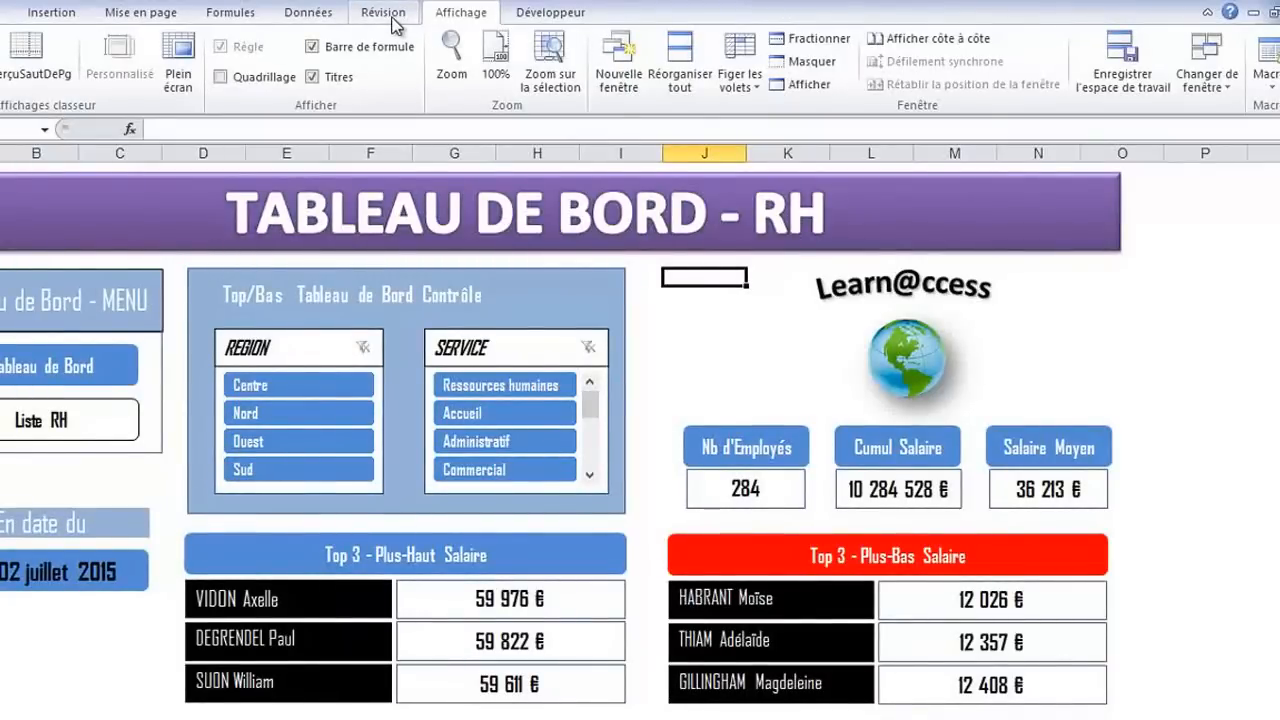
left_click(1207, 76)
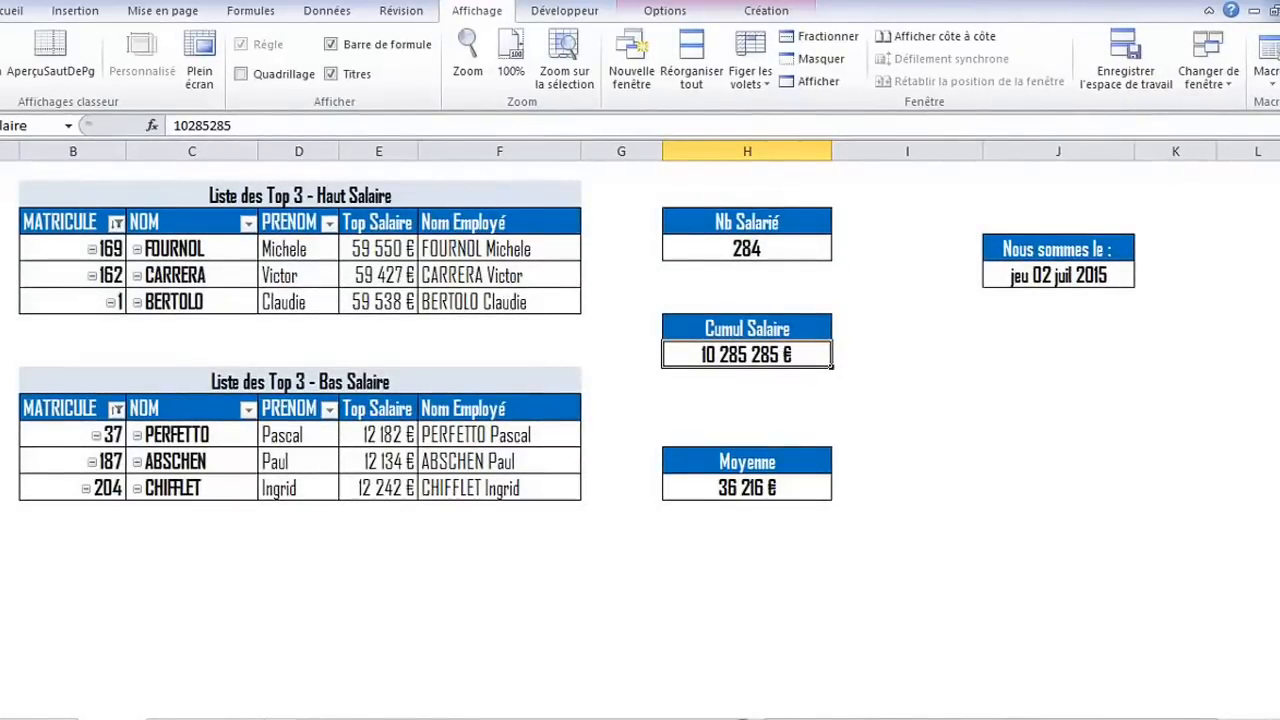
Insert REGION and SERVICE slicers for the Liste des Top 3 - Haut Salaire pivot table
left_click(311, 251)
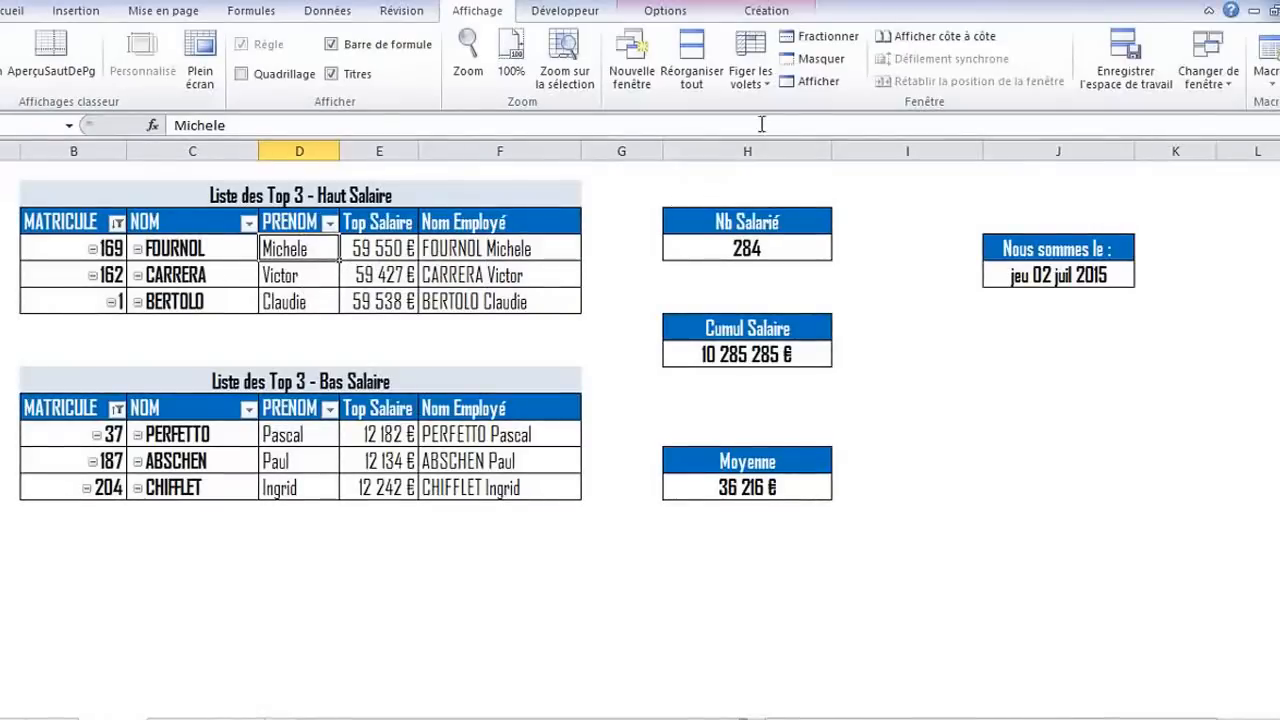
left_click(663, 11)
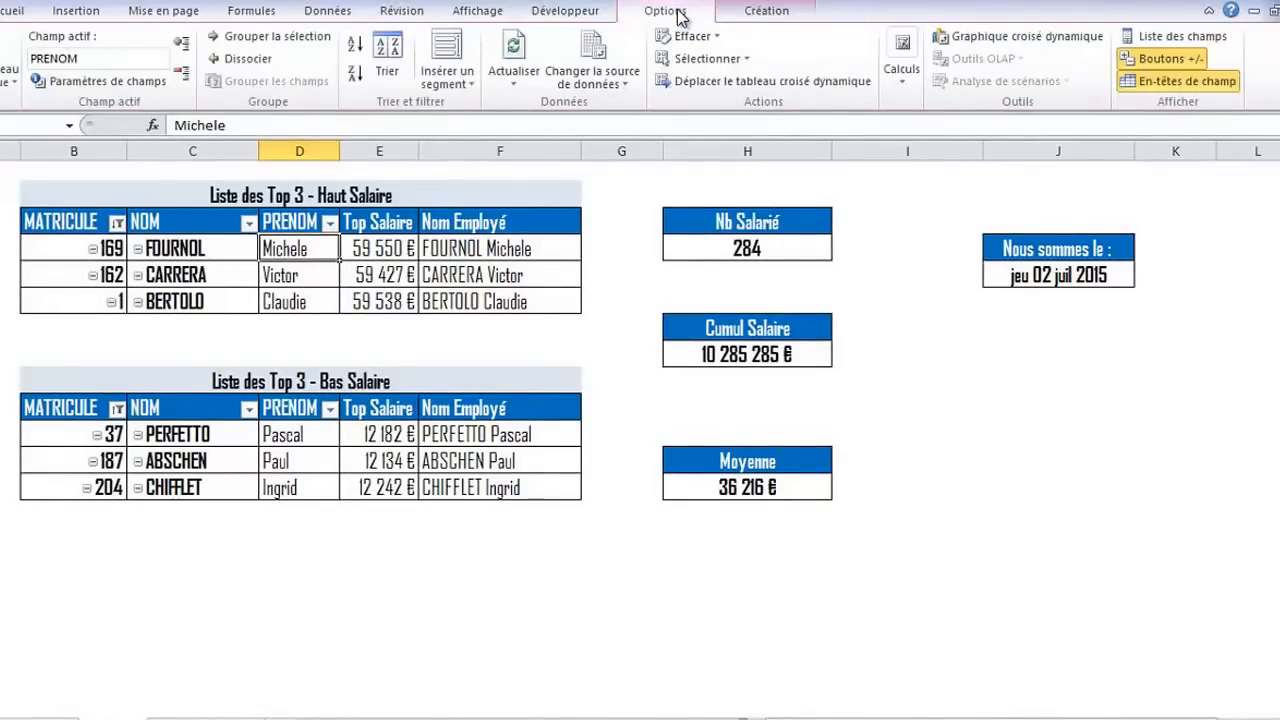
left_click(449, 55)
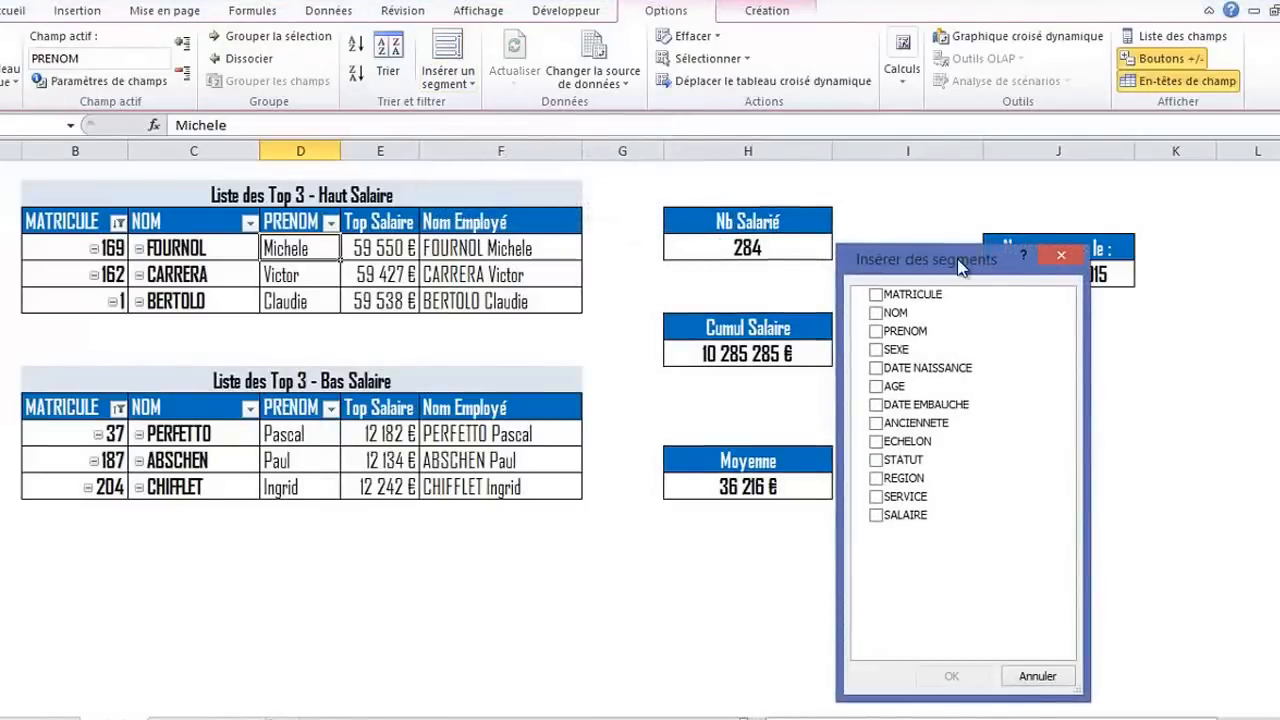
left_click_drag(957, 258, 746, 195)
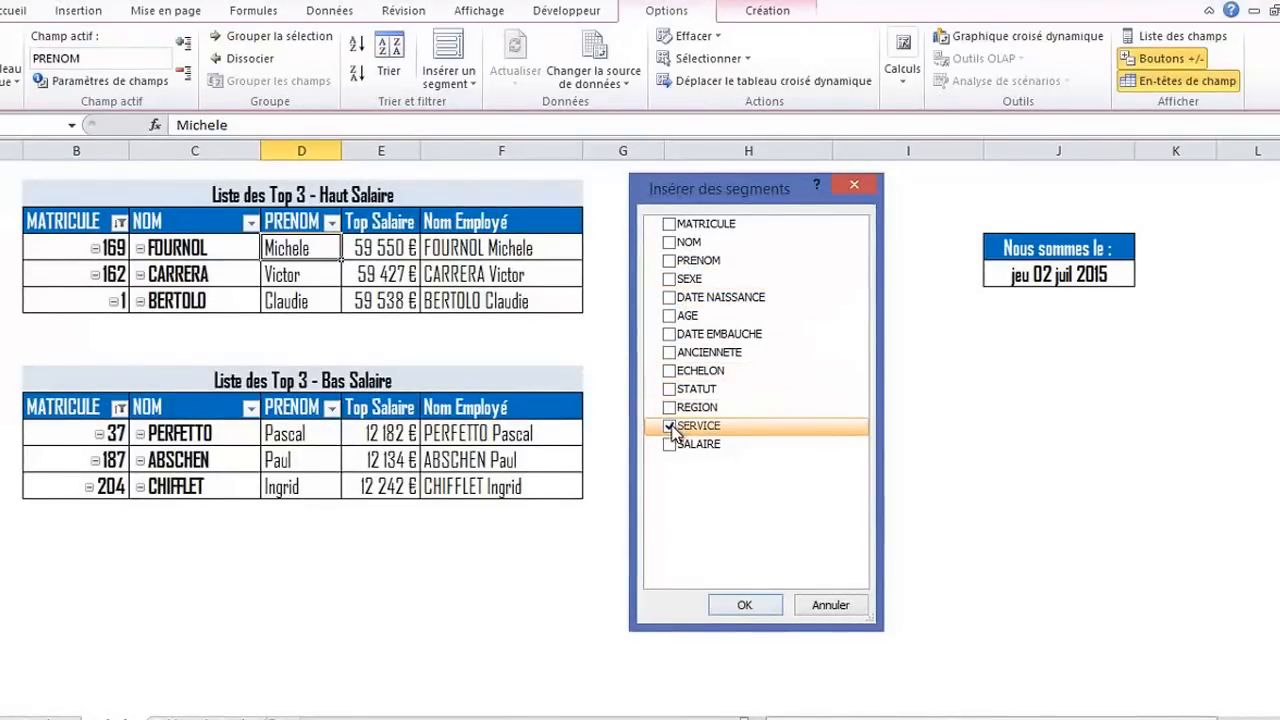
left_click(672, 407)
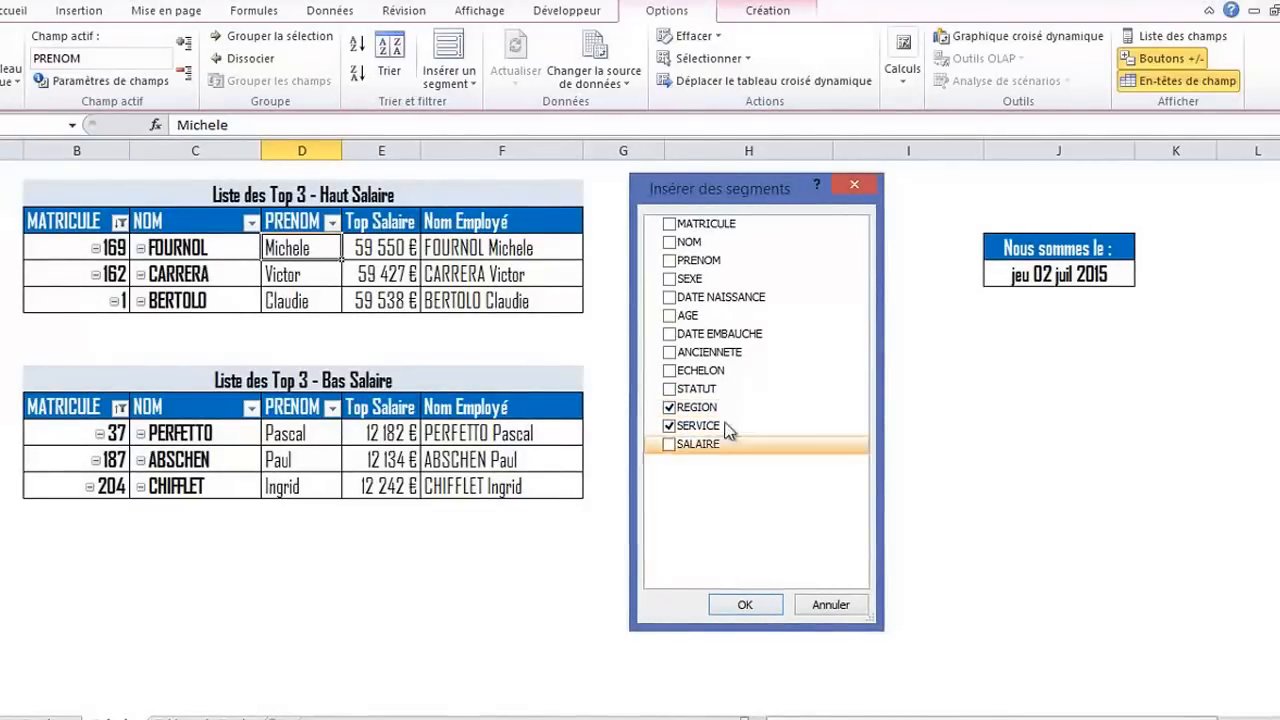
left_click(746, 606)
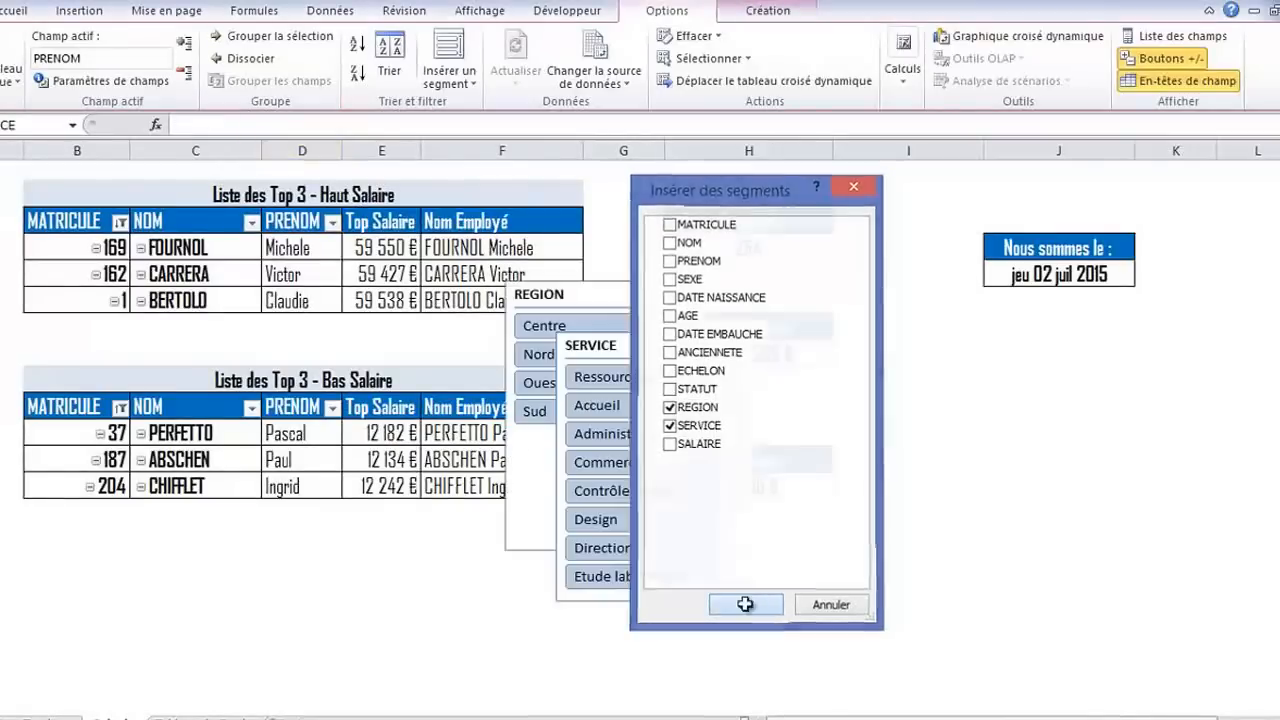
Move the overlapping SERVICE and REGION slicers apart, to the right of the Top 3 tables
left_click_drag(670, 350, 1016, 356)
left_click_drag(638, 300, 747, 389)
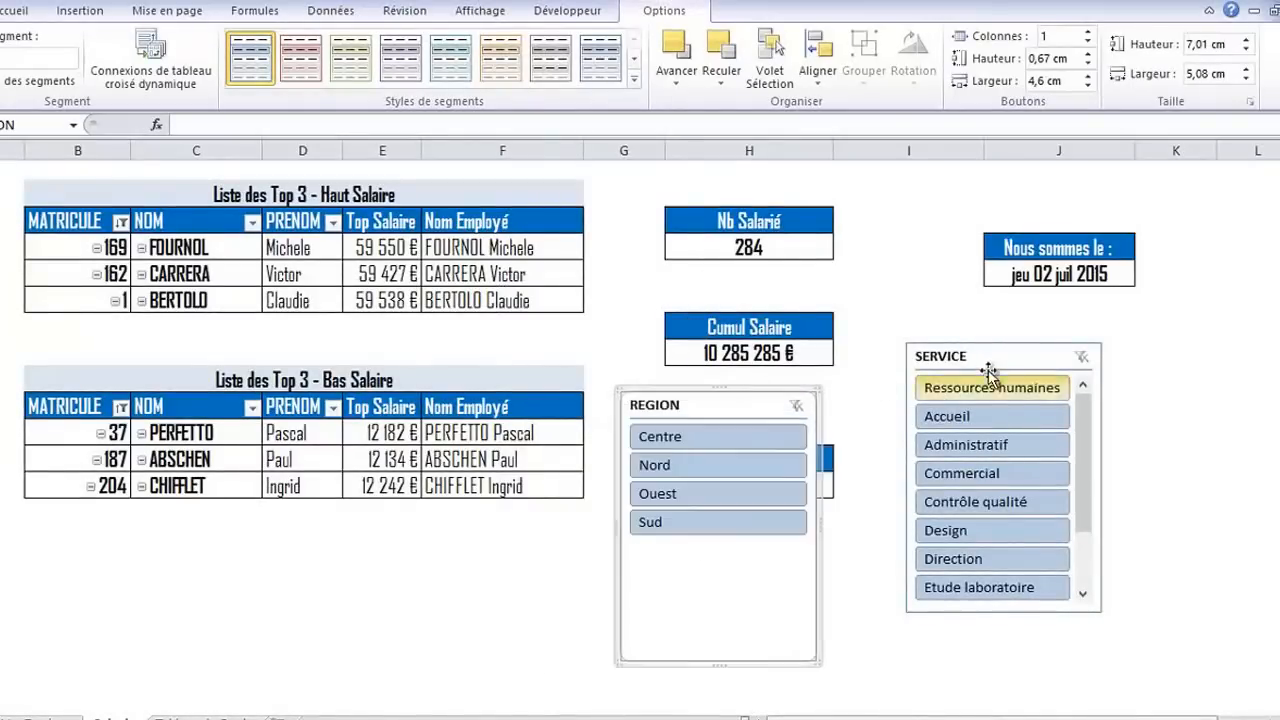
left_click_drag(986, 366, 1063, 338)
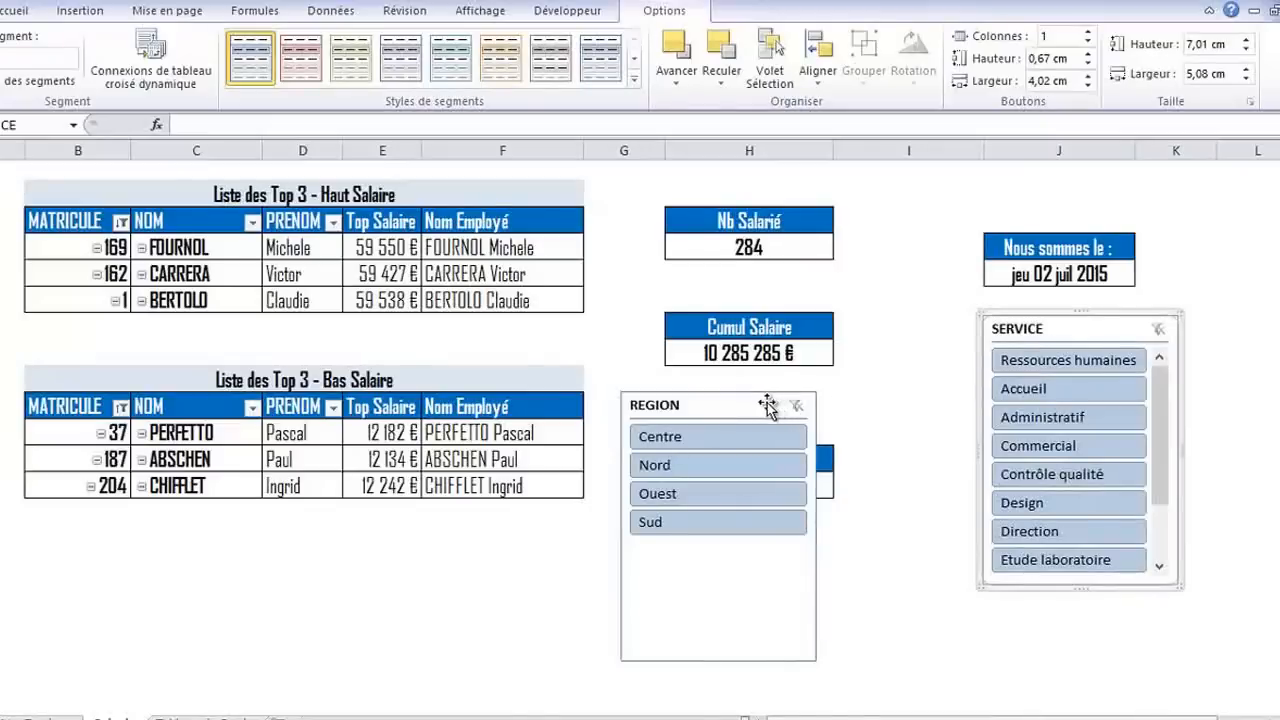
left_click_drag(766, 403, 845, 425)
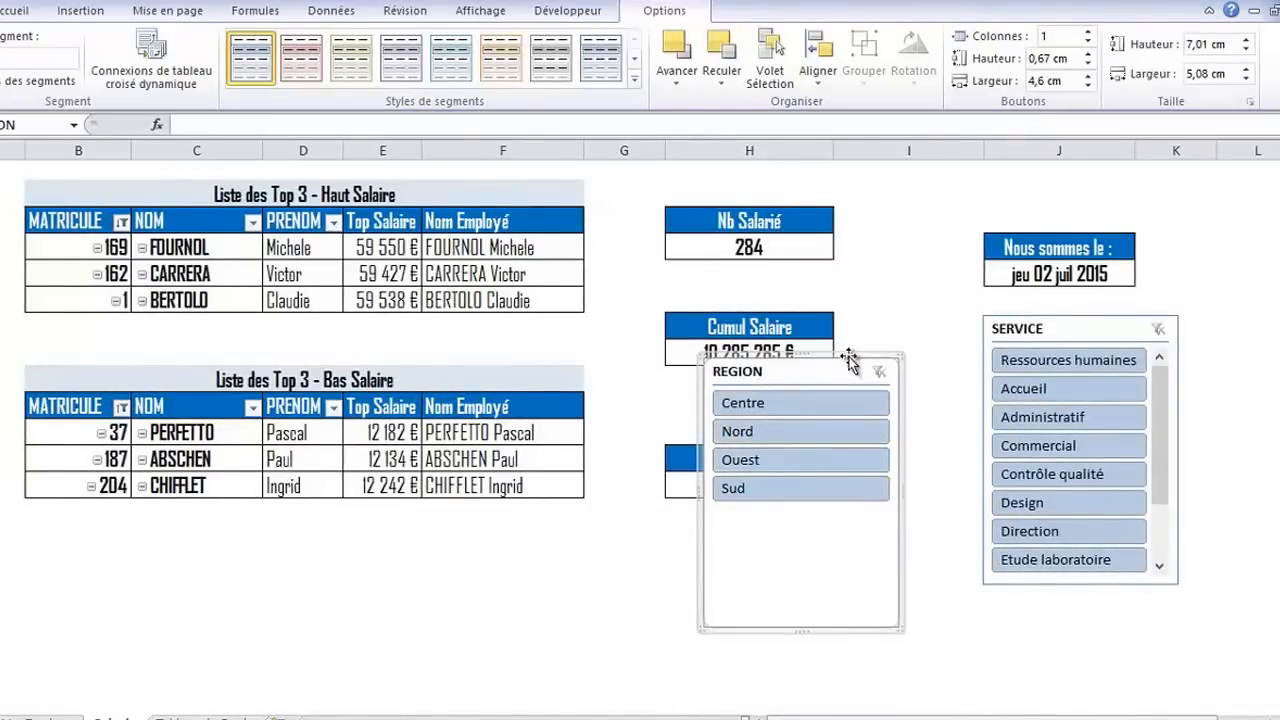
left_click_drag(848, 360, 818, 386)
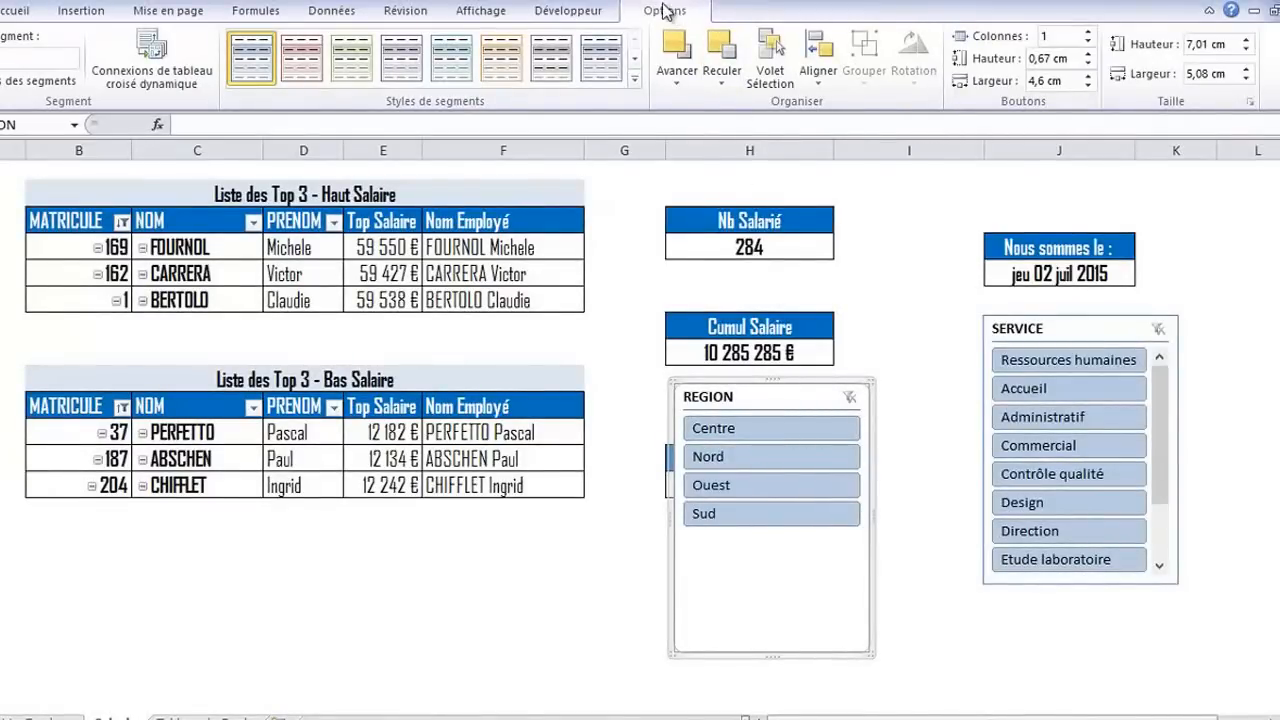
Apply the light purple slicer style from the Clair group to the REGION and SERVICE slicers
left_click(636, 80)
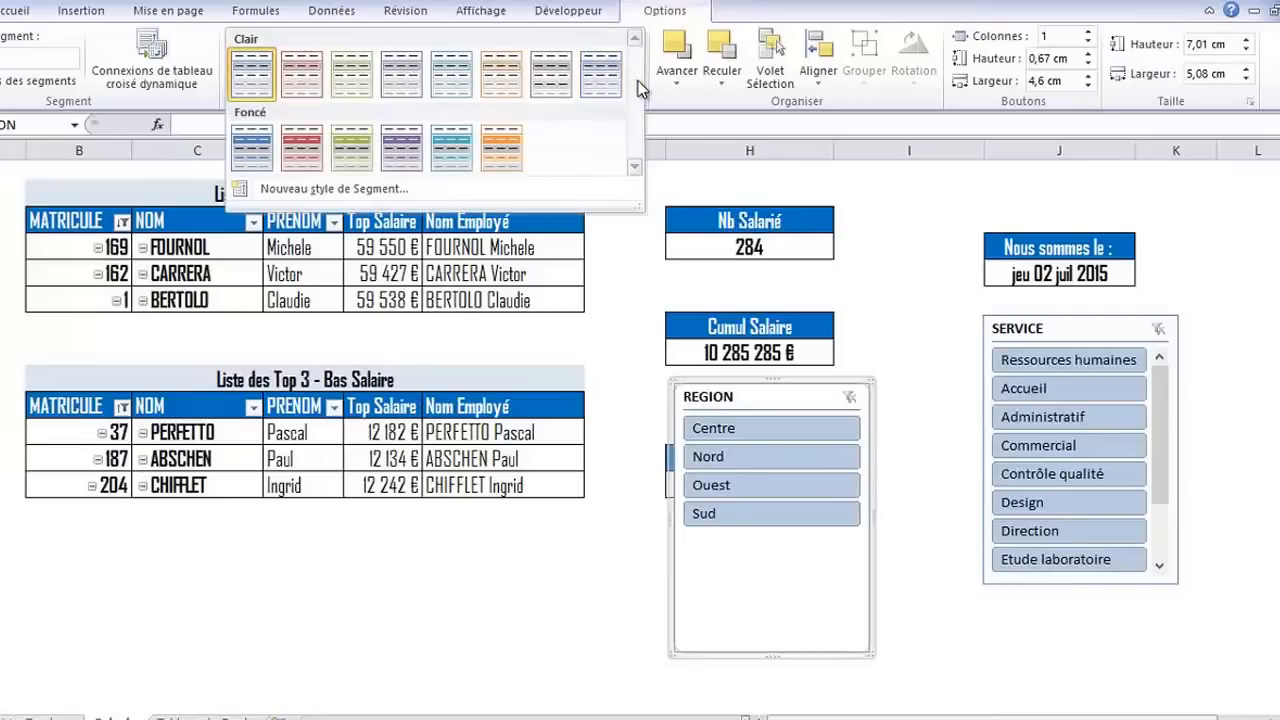
left_click(407, 67)
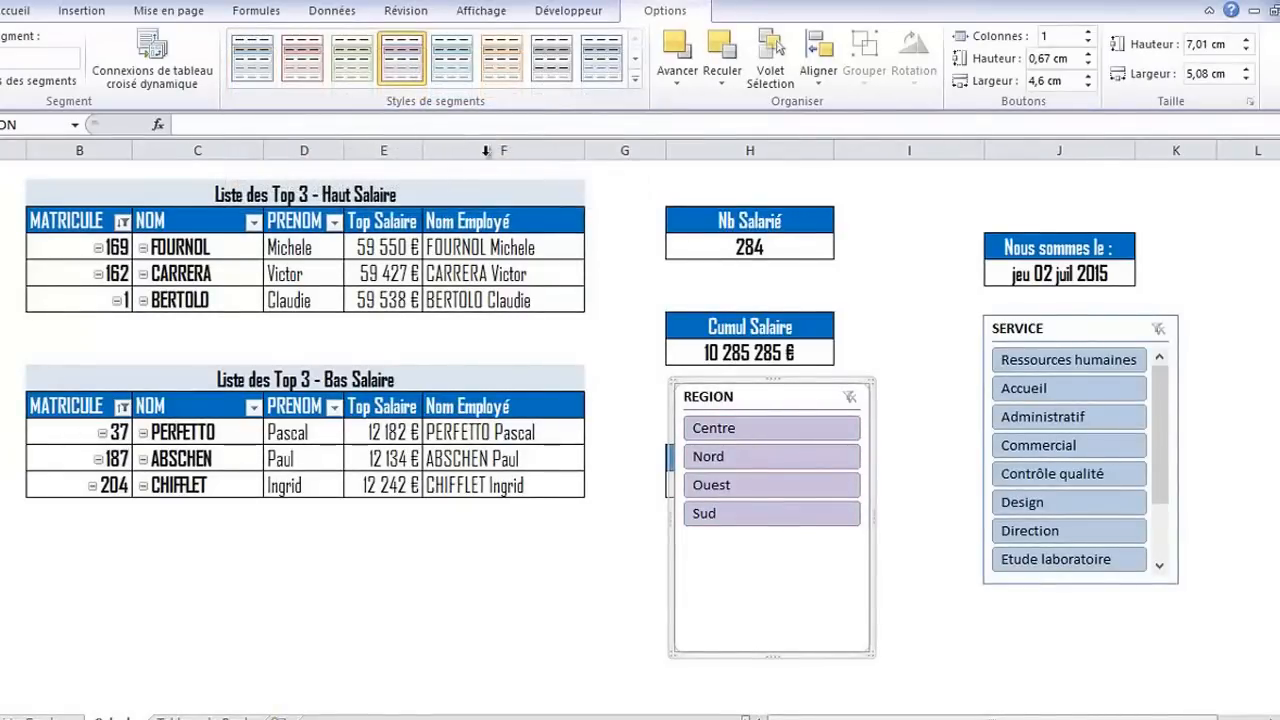
left_click(1074, 328)
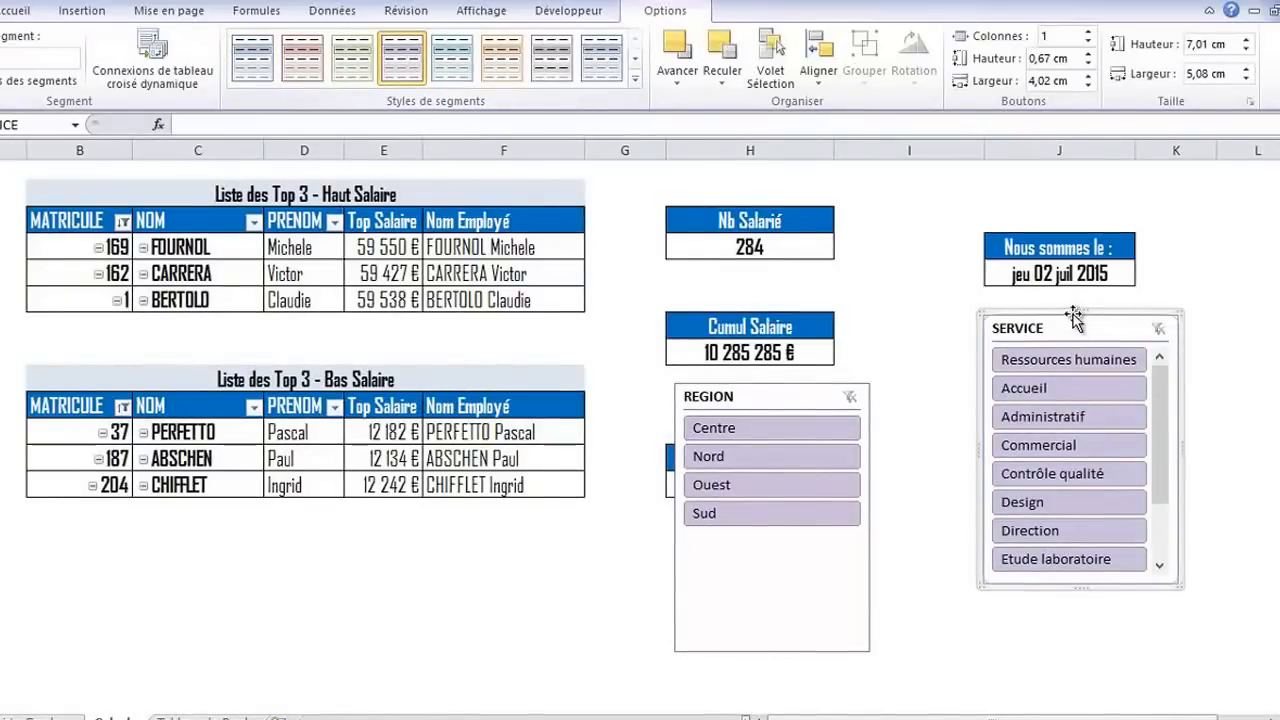
Move the SERVICE slicer down level with REGION and reduce the REGION slicer's height to 4.13 cm
left_click_drag(1067, 323, 1035, 385)
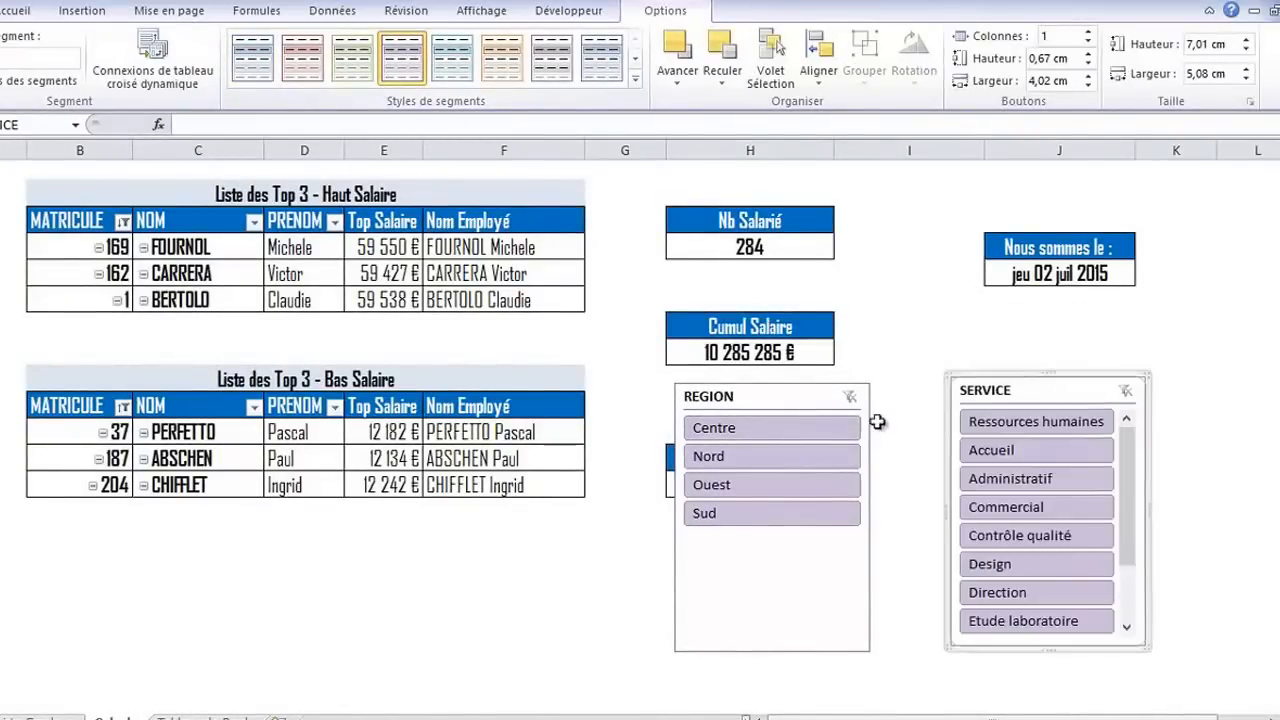
left_click(828, 392)
left_click_drag(770, 652, 790, 545)
Place the REGION and SERVICE slicers side by side below the date box, leaving the Cumul Salaire and Moyenne boxes uncovered
left_click_drag(820, 384, 807, 518)
left_click_drag(1047, 379, 1093, 362)
left_click_drag(826, 524, 920, 529)
left_click_drag(1095, 368, 1139, 314)
left_click_drag(893, 532, 960, 308)
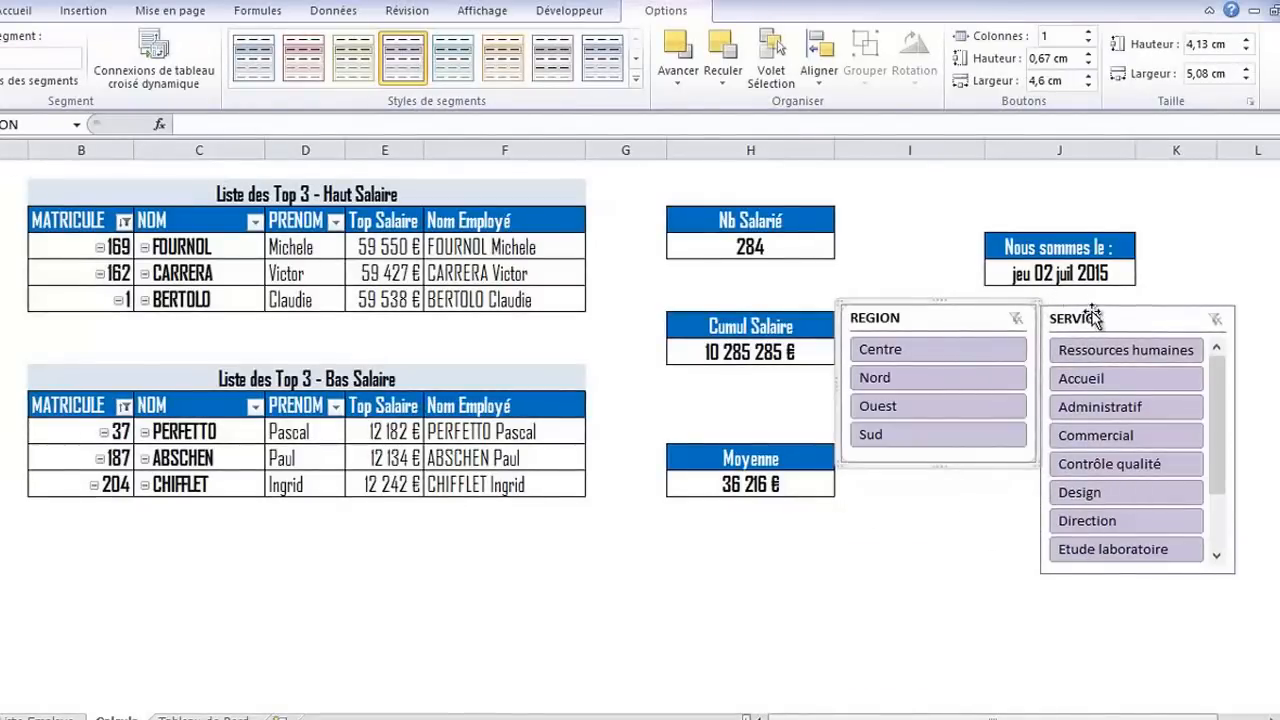
left_click_drag(1094, 314, 1115, 300)
left_click(1000, 300)
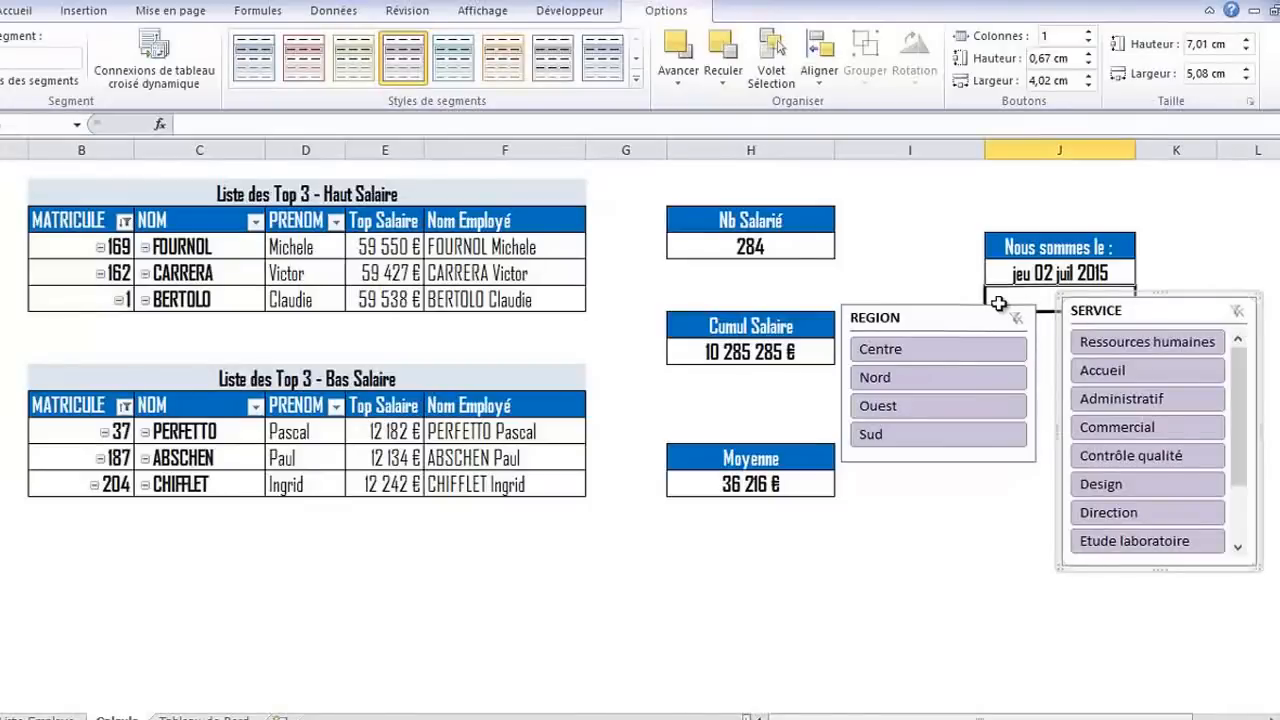
left_click(943, 306)
left_click_drag(943, 306, 970, 304)
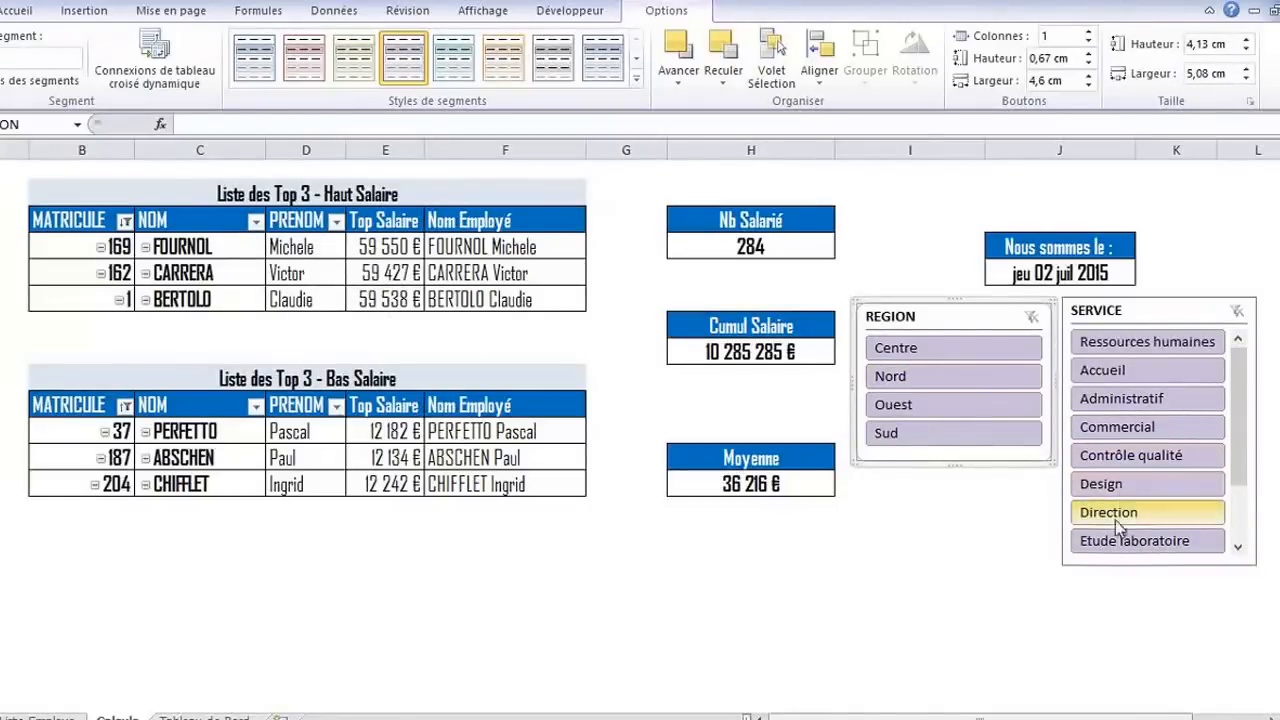
Filter the Top 3 - Haut Salaire pivot table to the Commercial service and the Ouest region with the slicers
left_click(1129, 428)
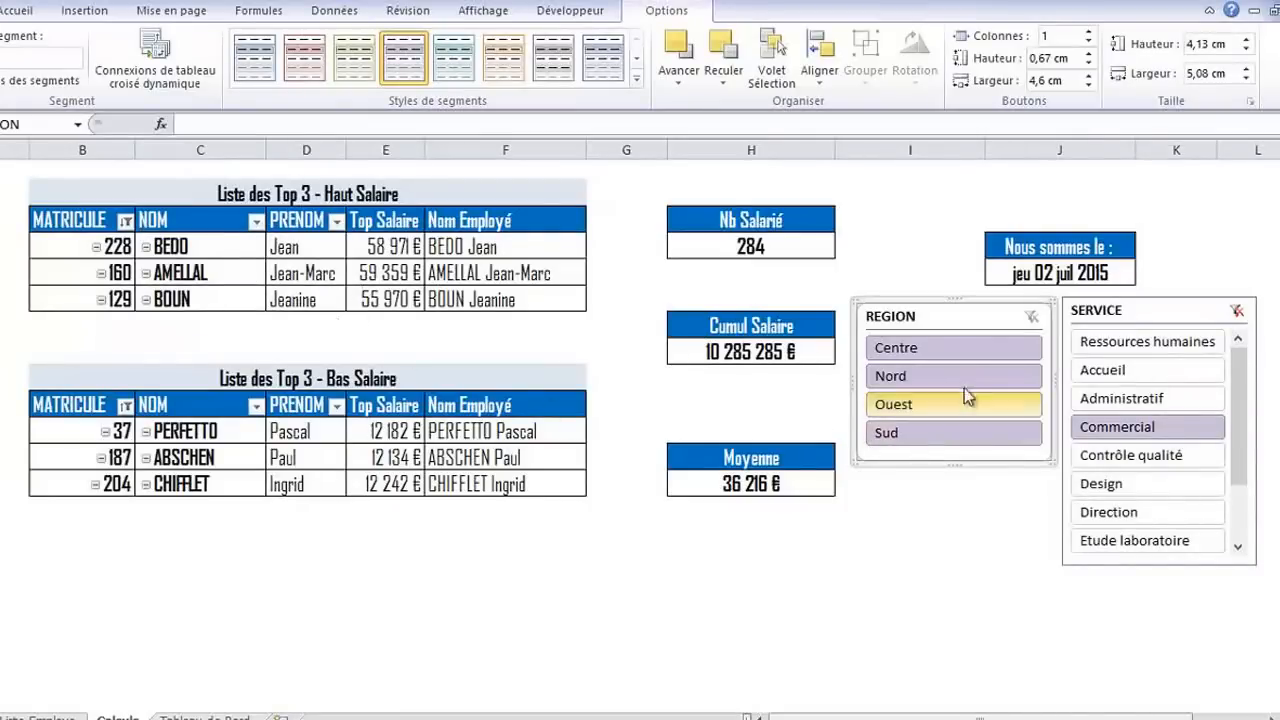
left_click(912, 404)
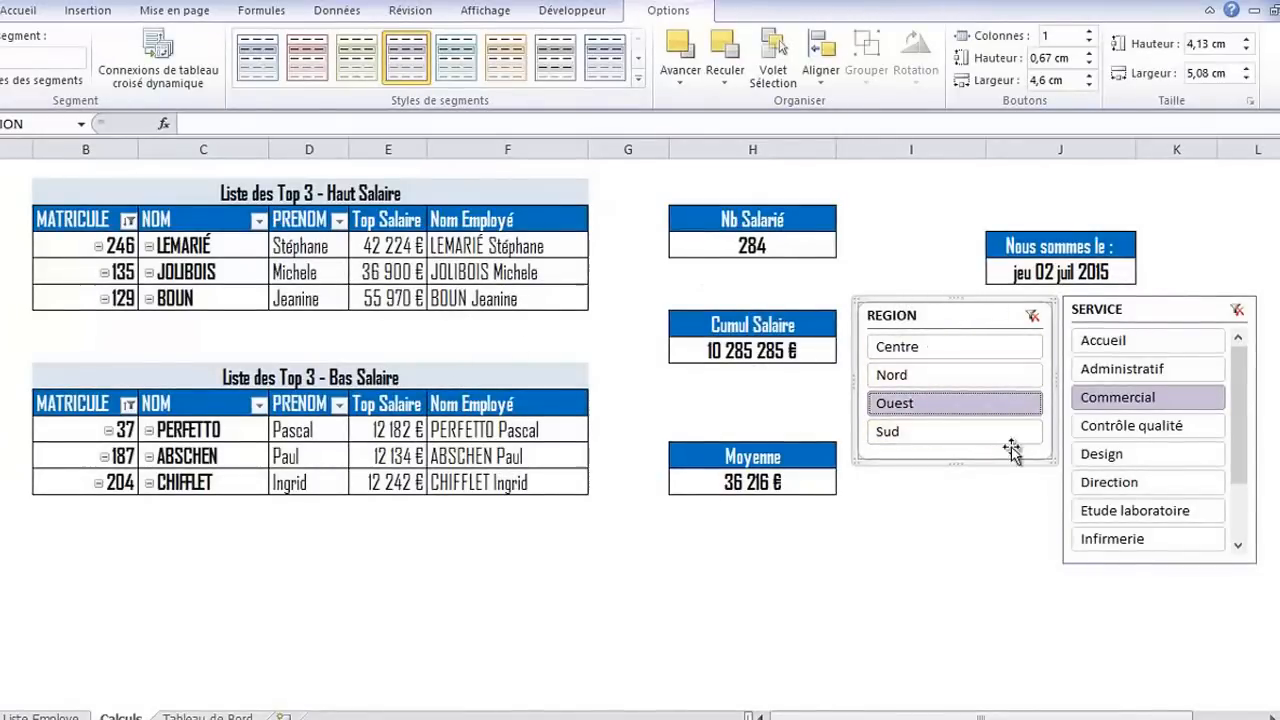
Review which pivot tables are connected to the REGION slicer, and close the connections dialog without changing them
right_click(944, 306)
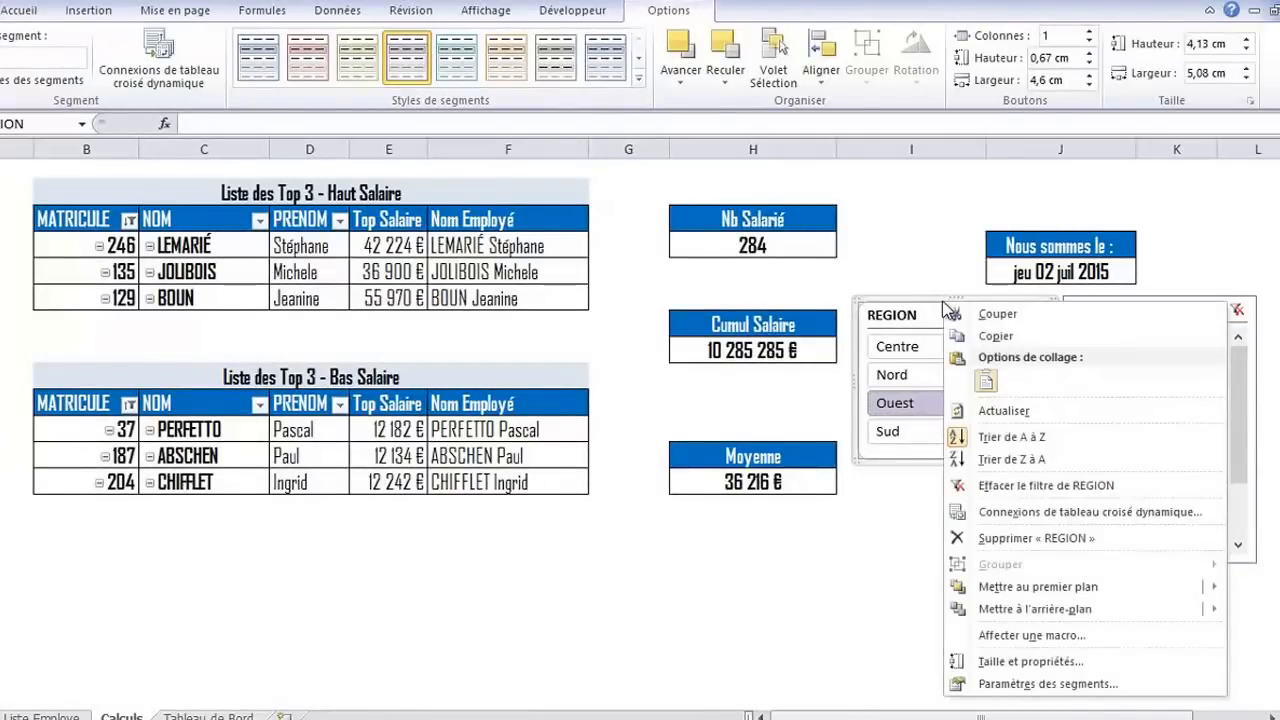
left_click(1058, 512)
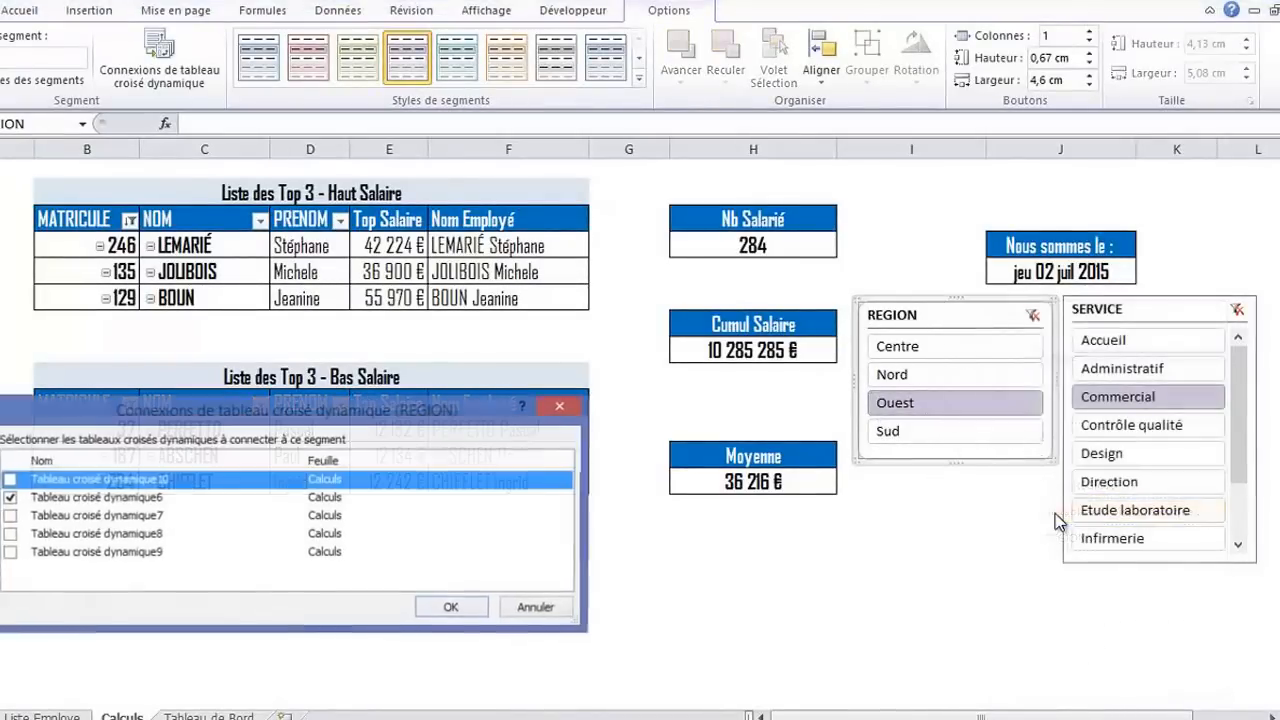
left_click_drag(482, 414, 873, 489)
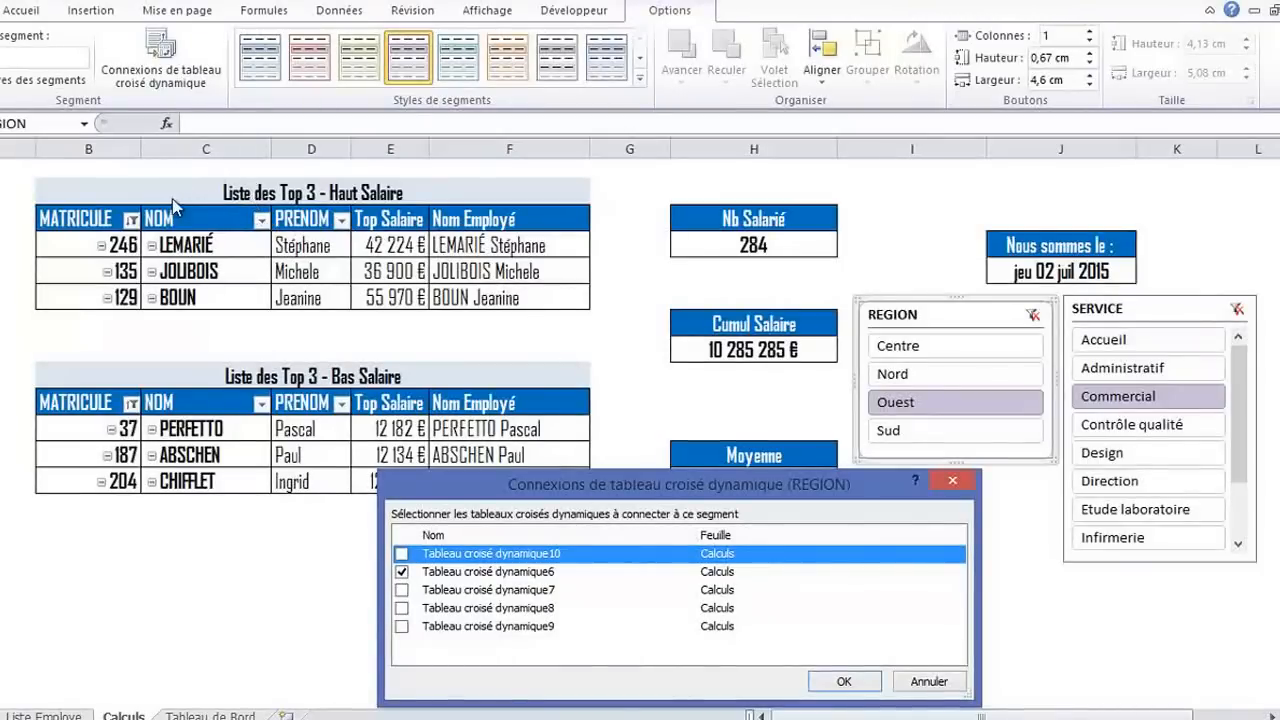
left_click(838, 680)
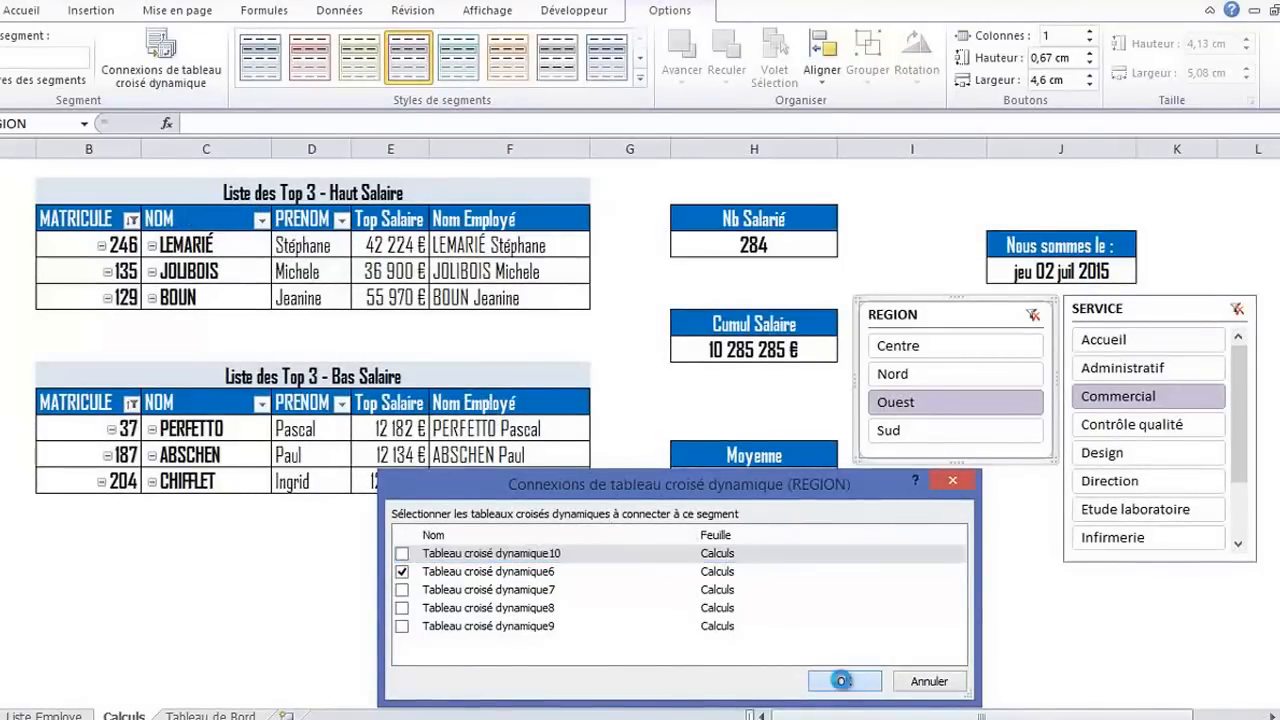
Check the pivot table names of the Top 3 - Haut Salaire and Top 3 - Bas Salaire tables
left_click(222, 220)
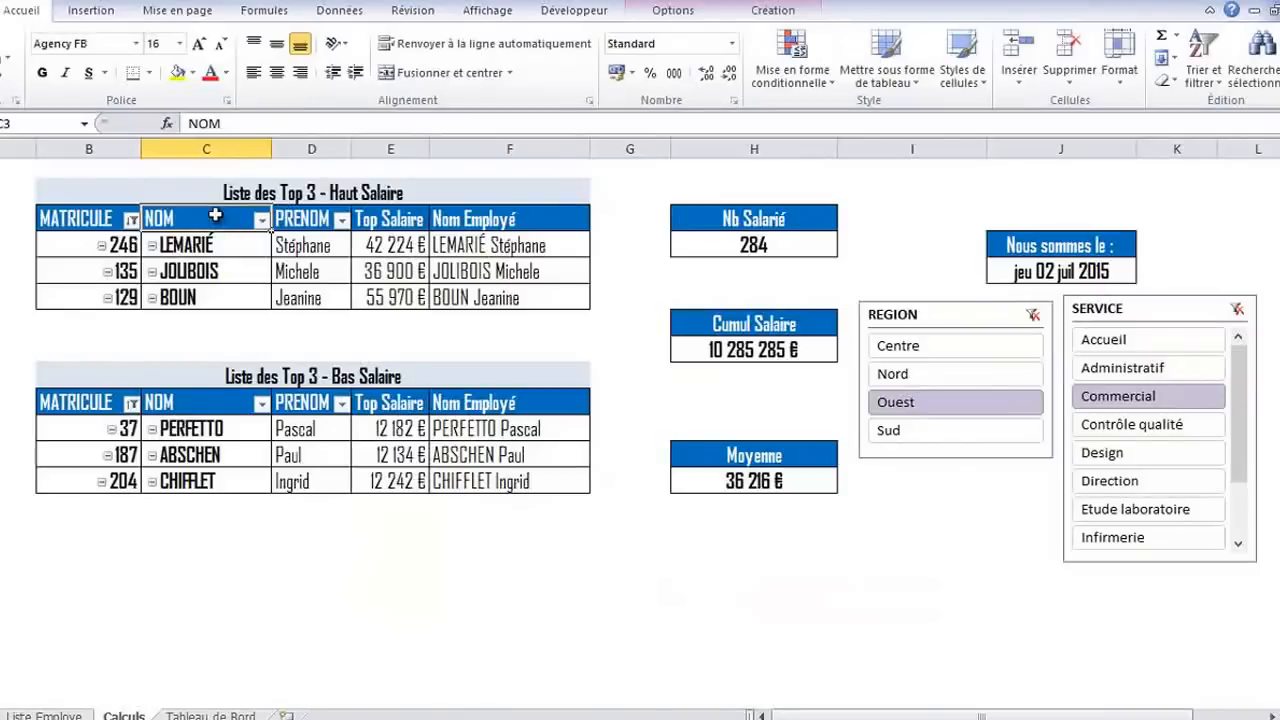
left_click(676, 11)
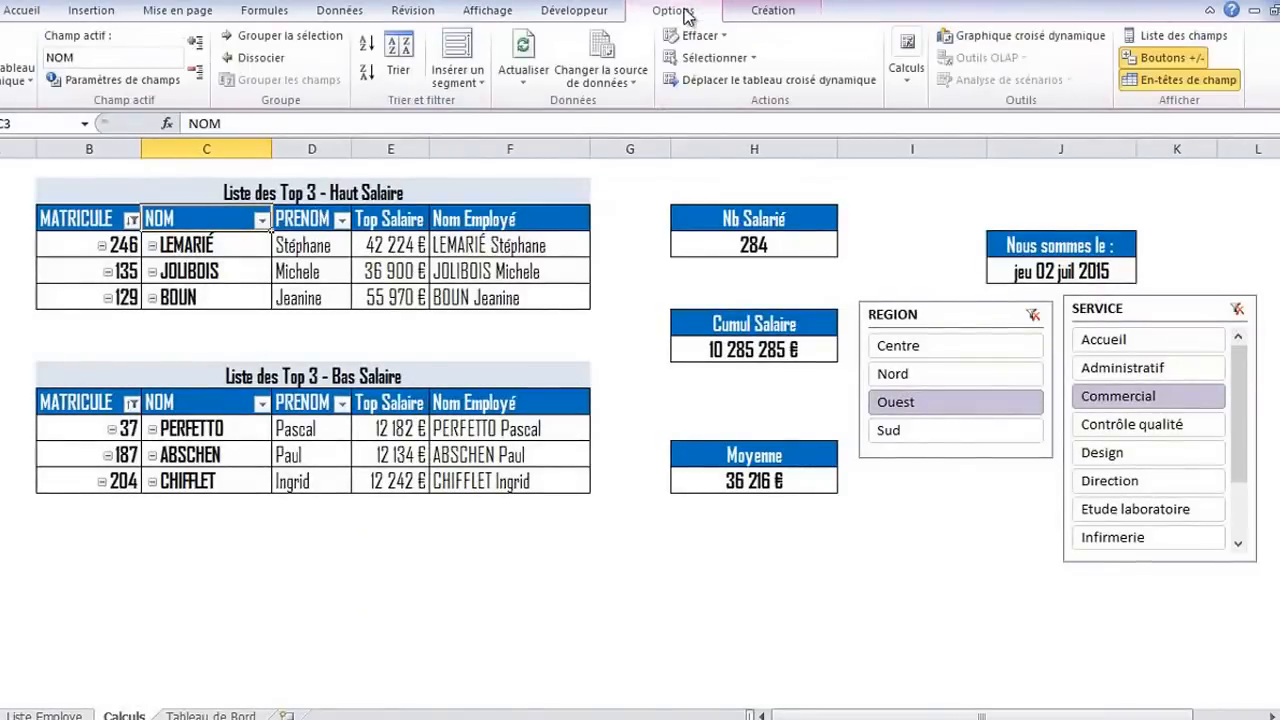
left_click(17, 75)
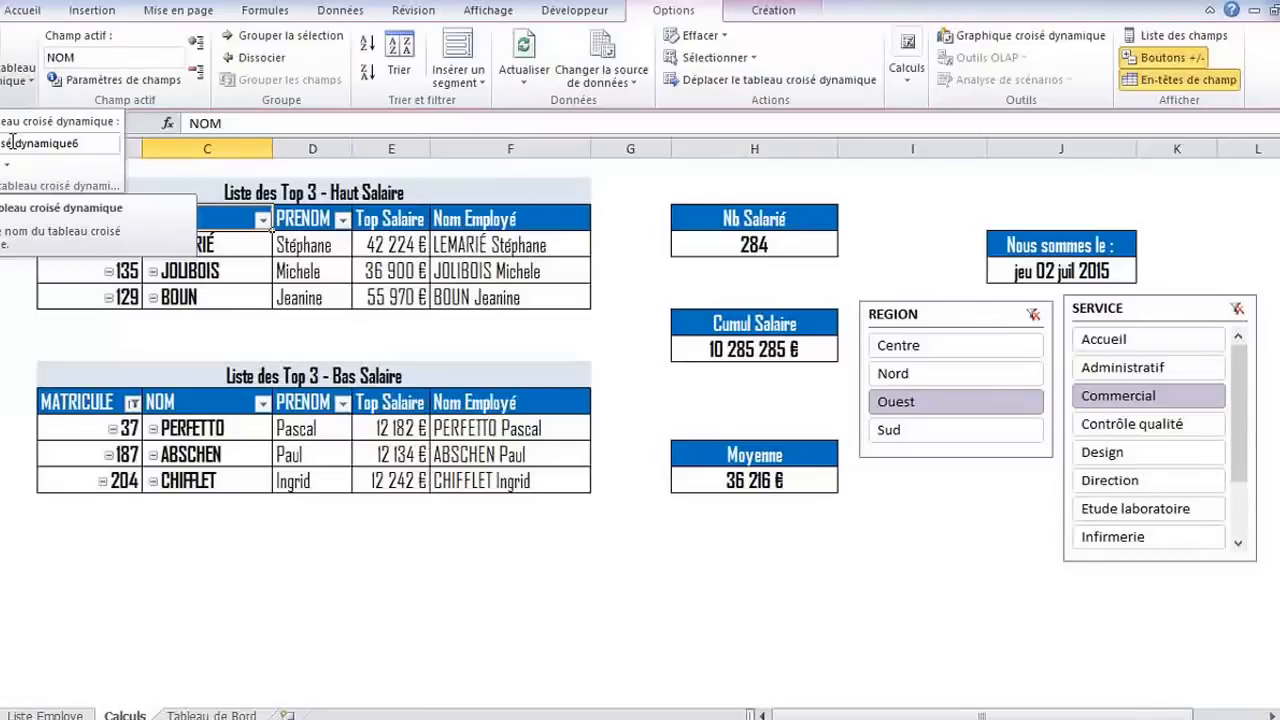
left_click(187, 401)
left_click(187, 401)
left_click(20, 75)
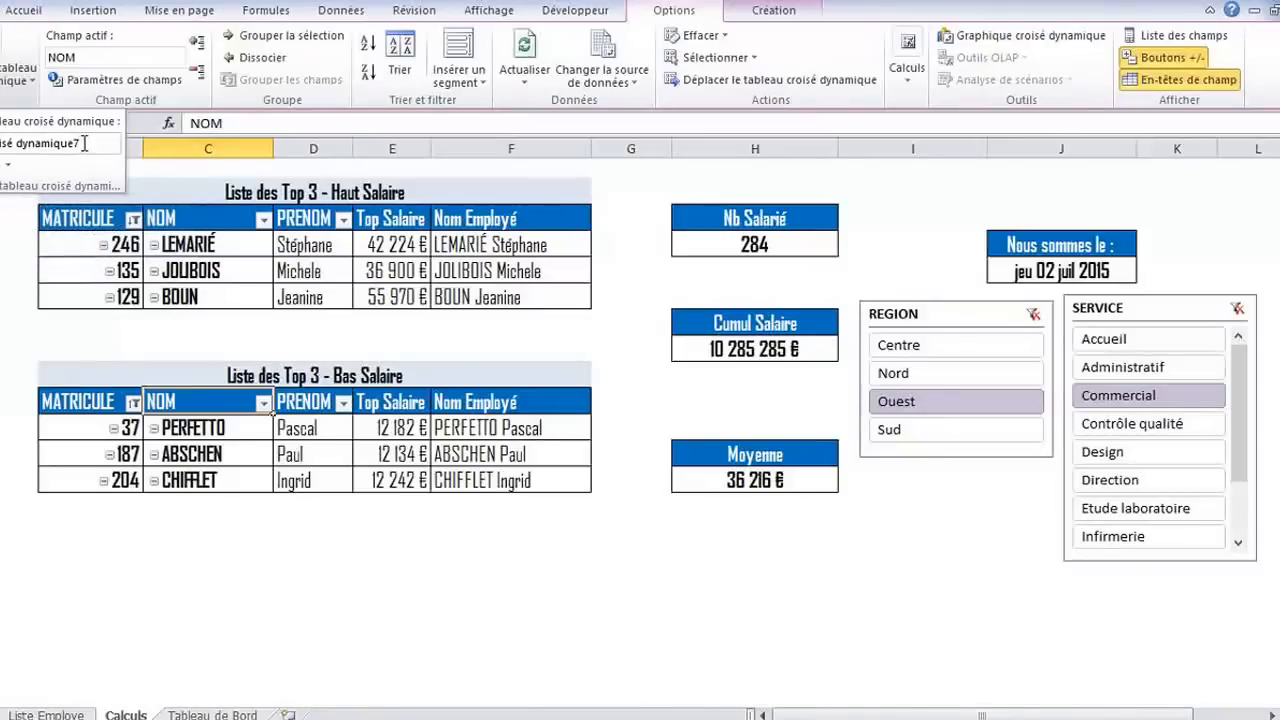
left_click(212, 217)
left_click(28, 88)
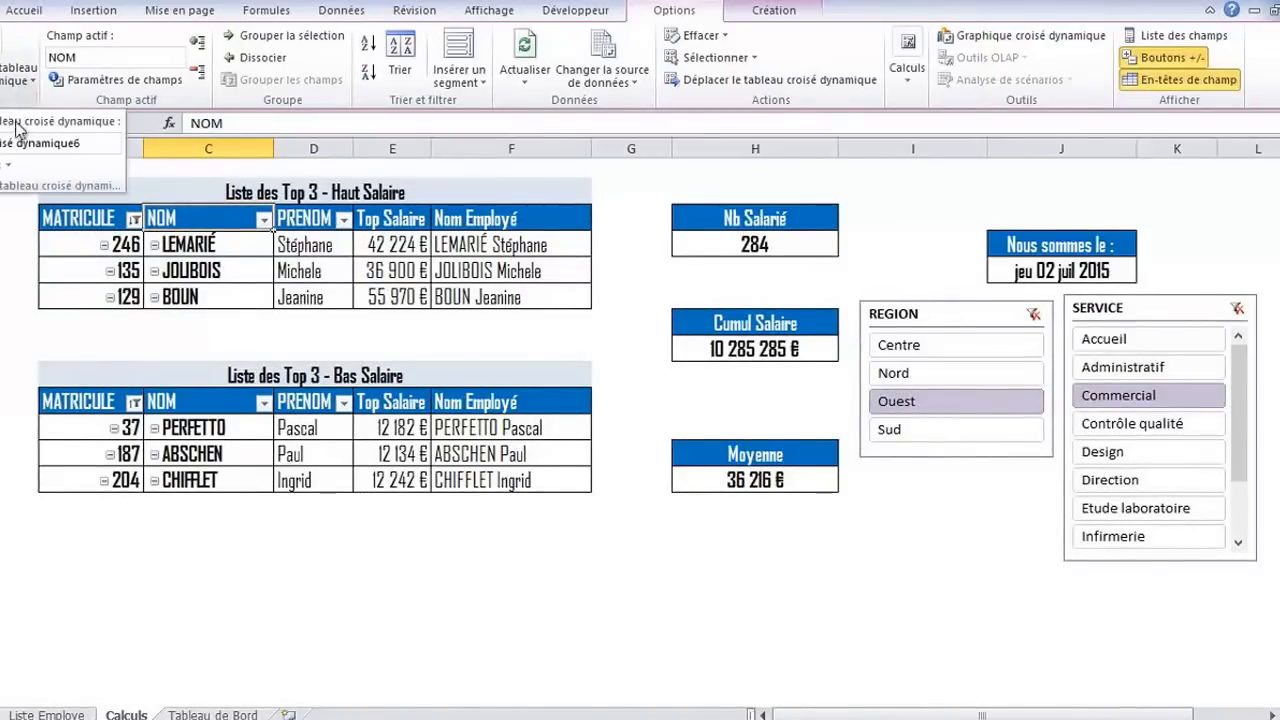
Rename the Top 3 - Haut Salaire pivot table TCD_HautSalaire and the Top 3 - Bas Salaire pivot table TCD_BasSalaire
left_click(104, 143)
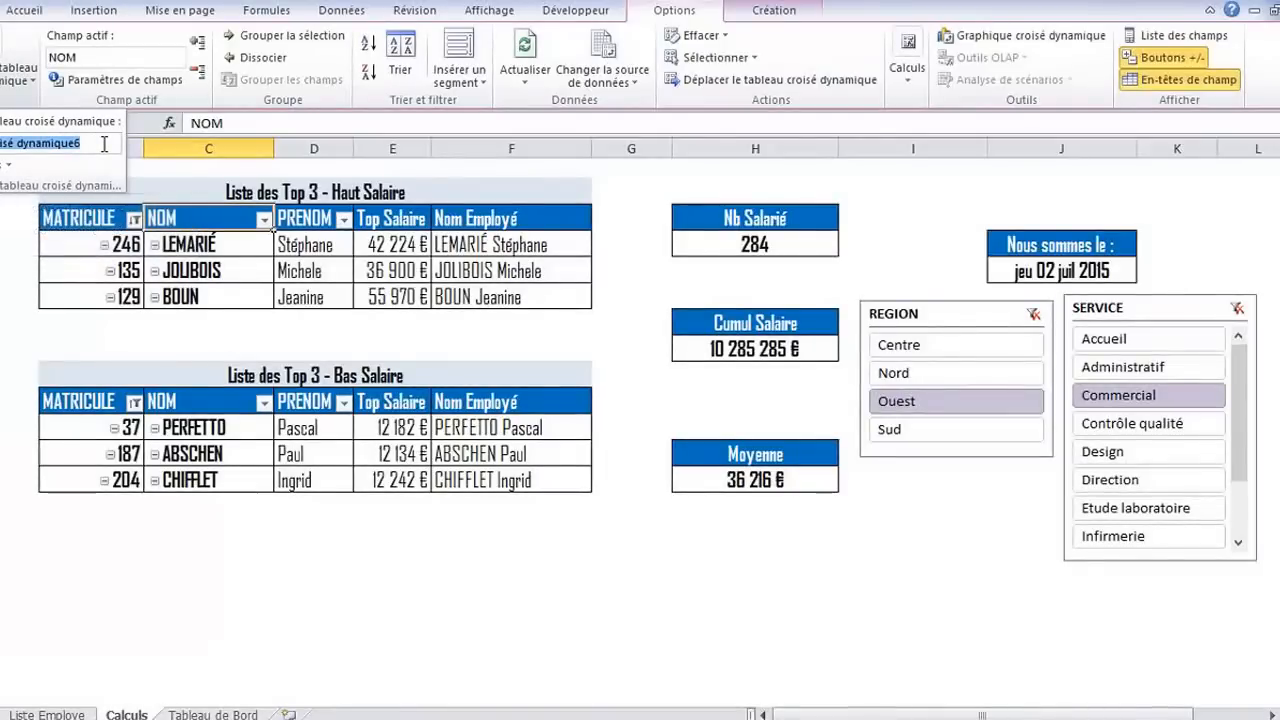
key("Delete")
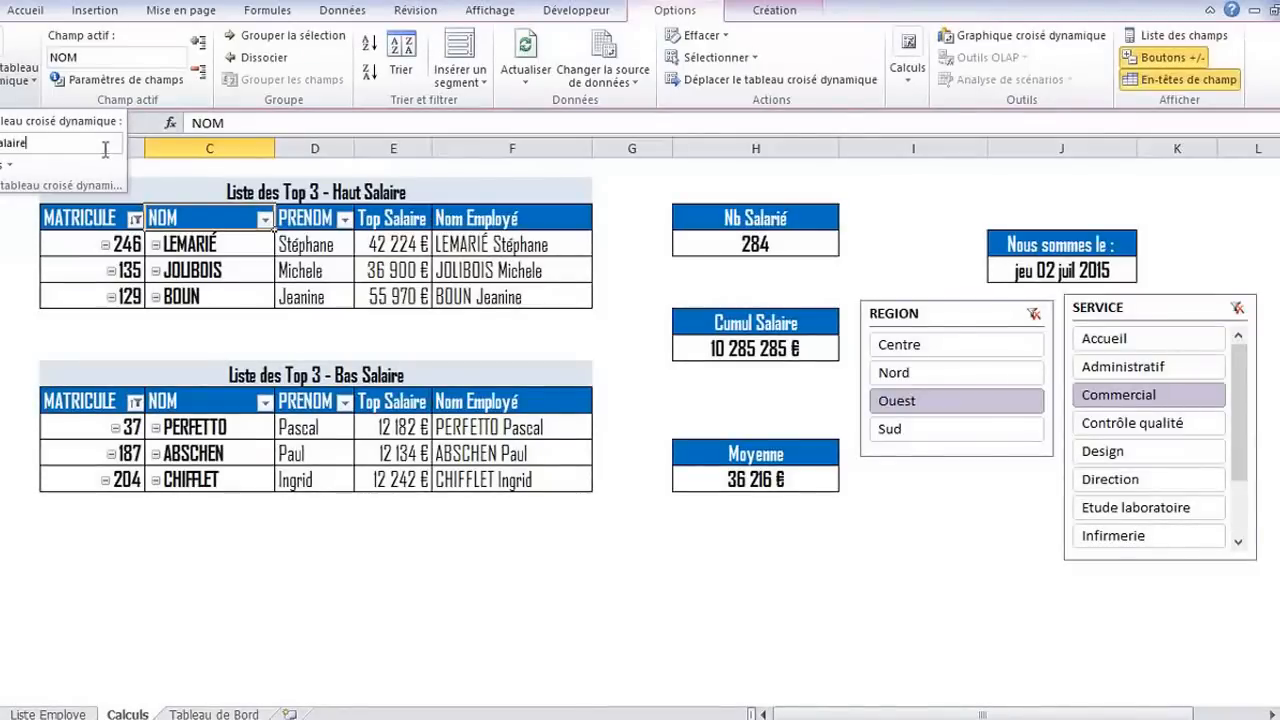
left_click(197, 401)
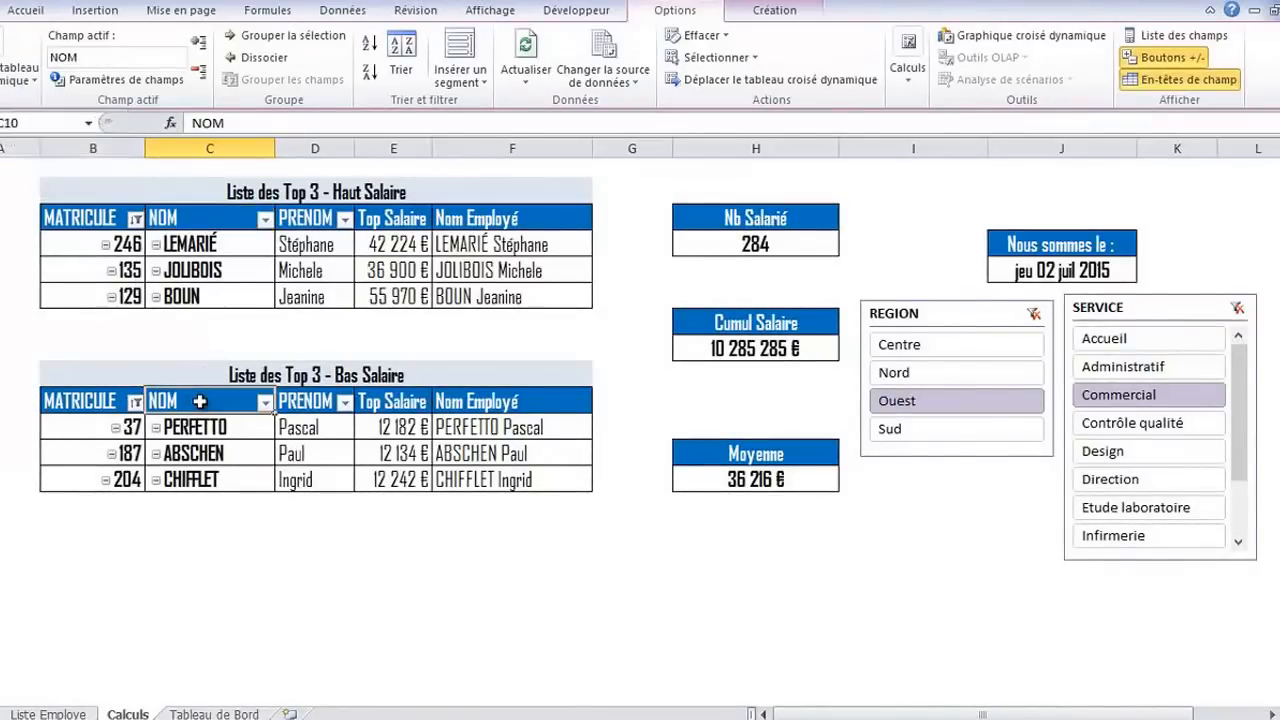
left_click(20, 82)
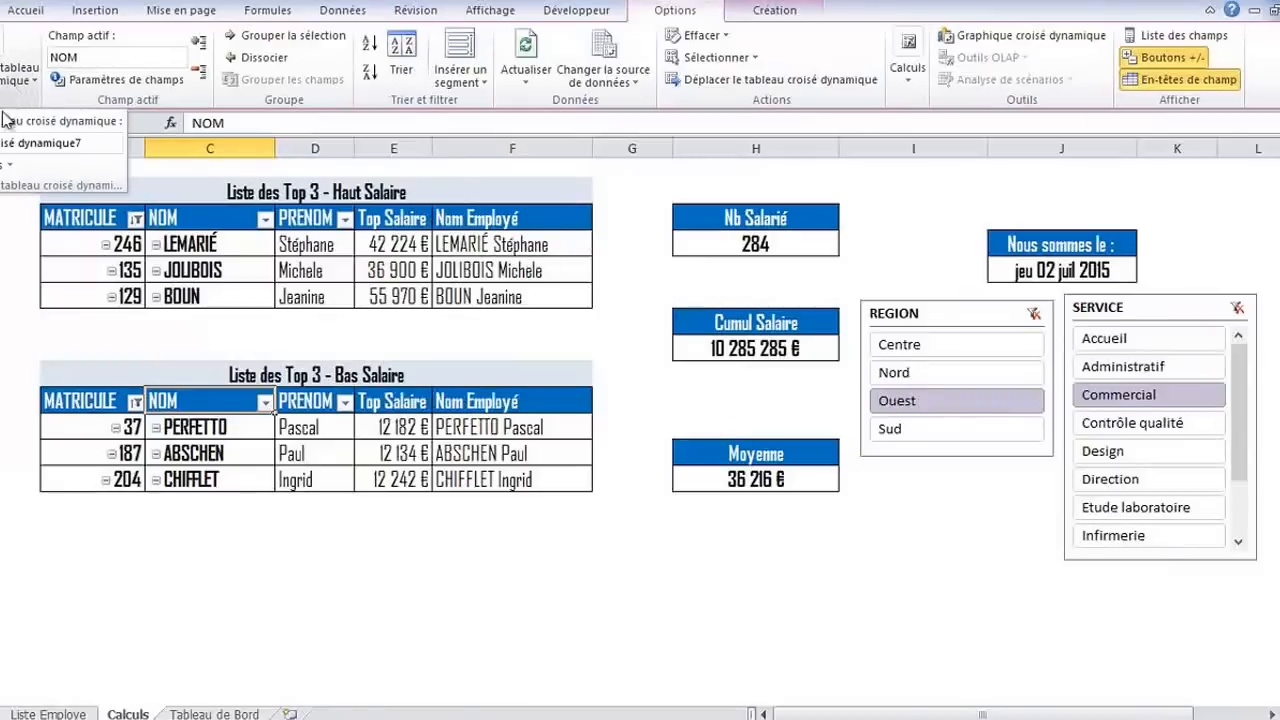
triple_click(109, 146)
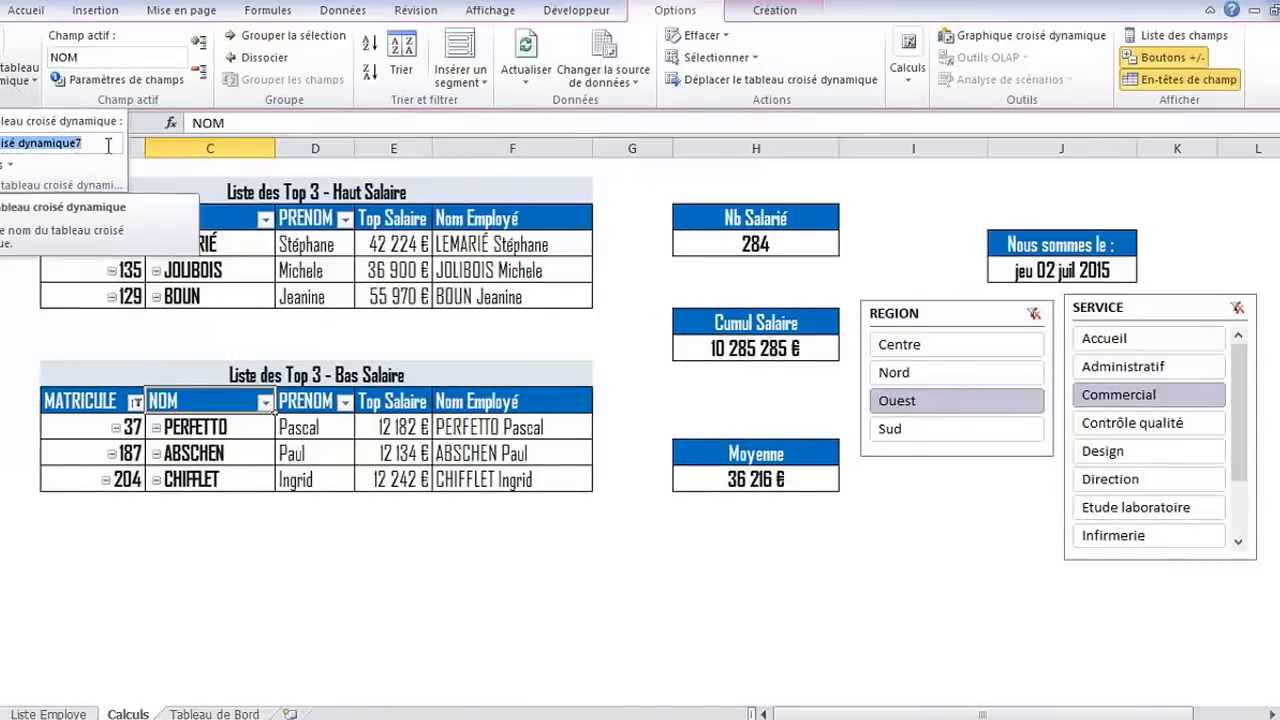
key("Delete")
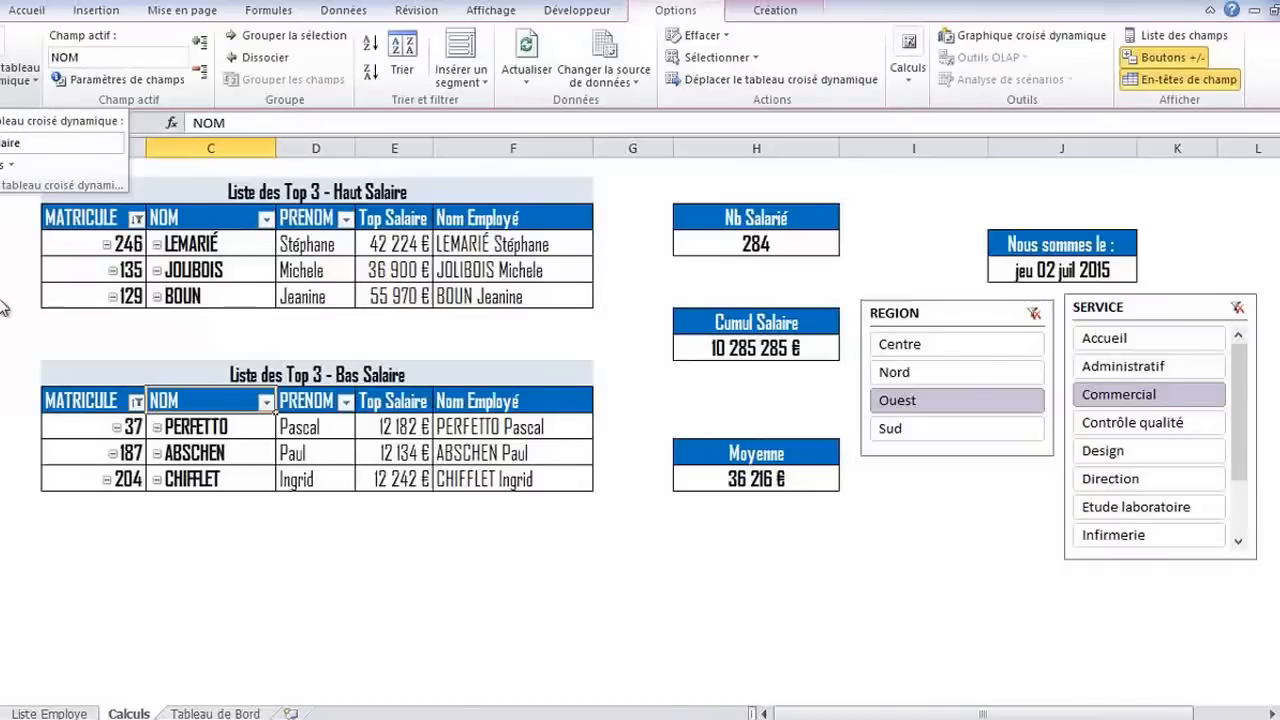
Connect the REGION slicer to TCD_BasSalaire and to Tableau croisé dynamique8, 9 and 10, keeping TCD_HautSalaire connected
left_click(758, 243)
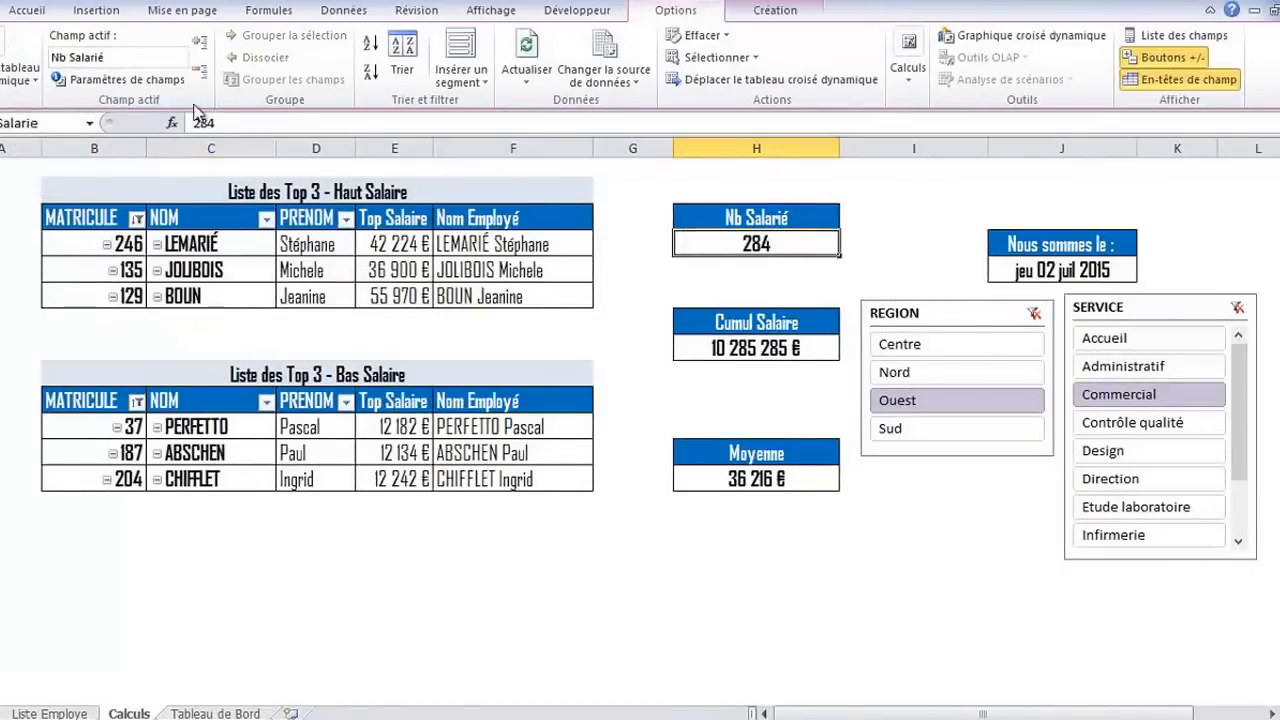
left_click(33, 79)
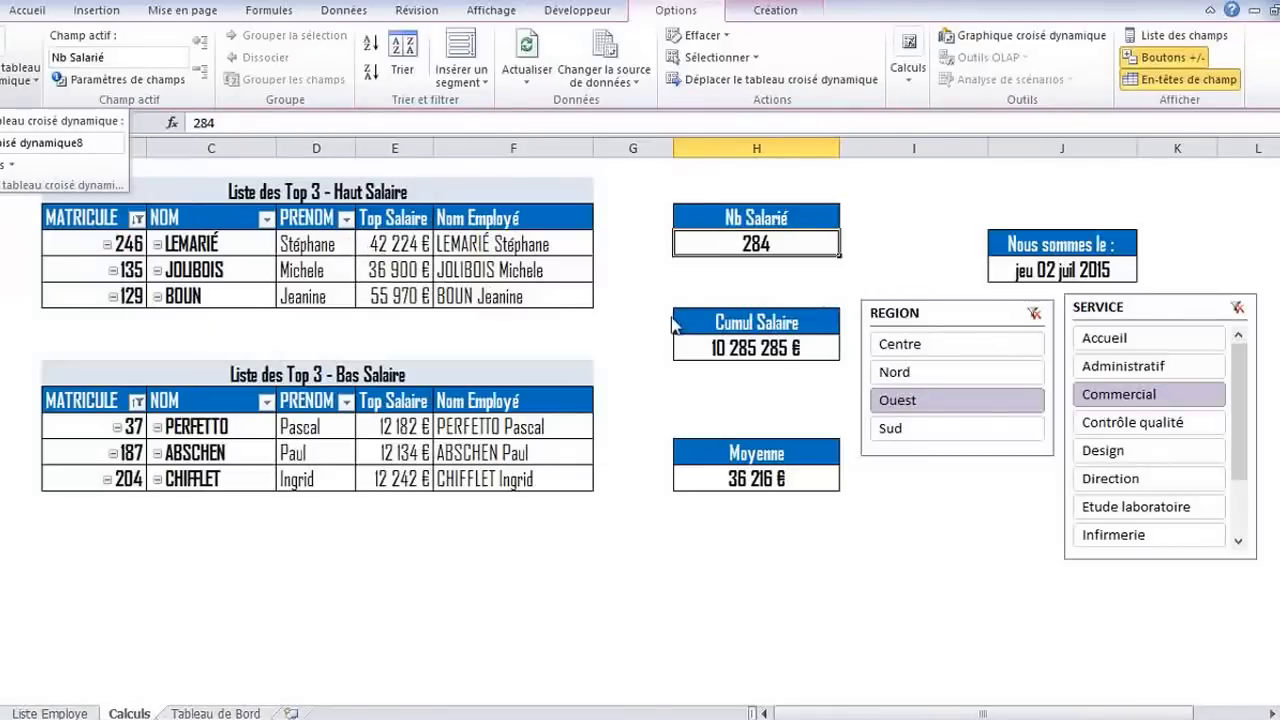
left_click(950, 312)
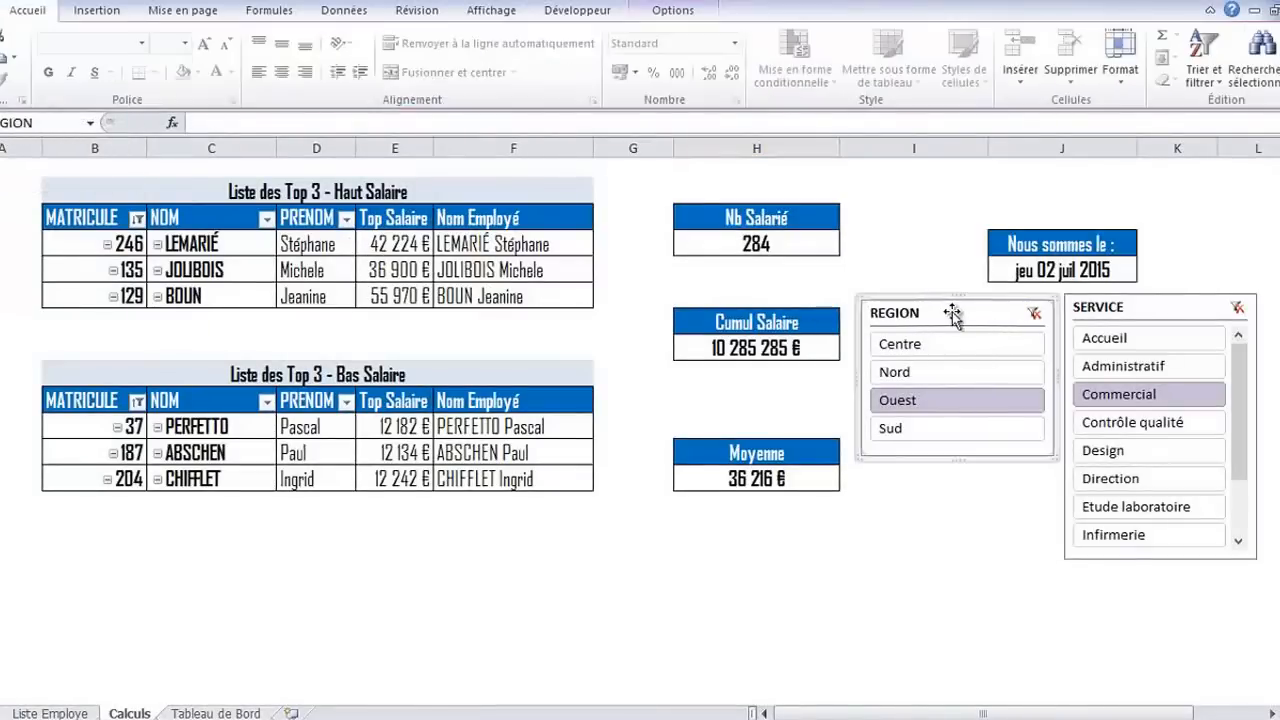
right_click(952, 313)
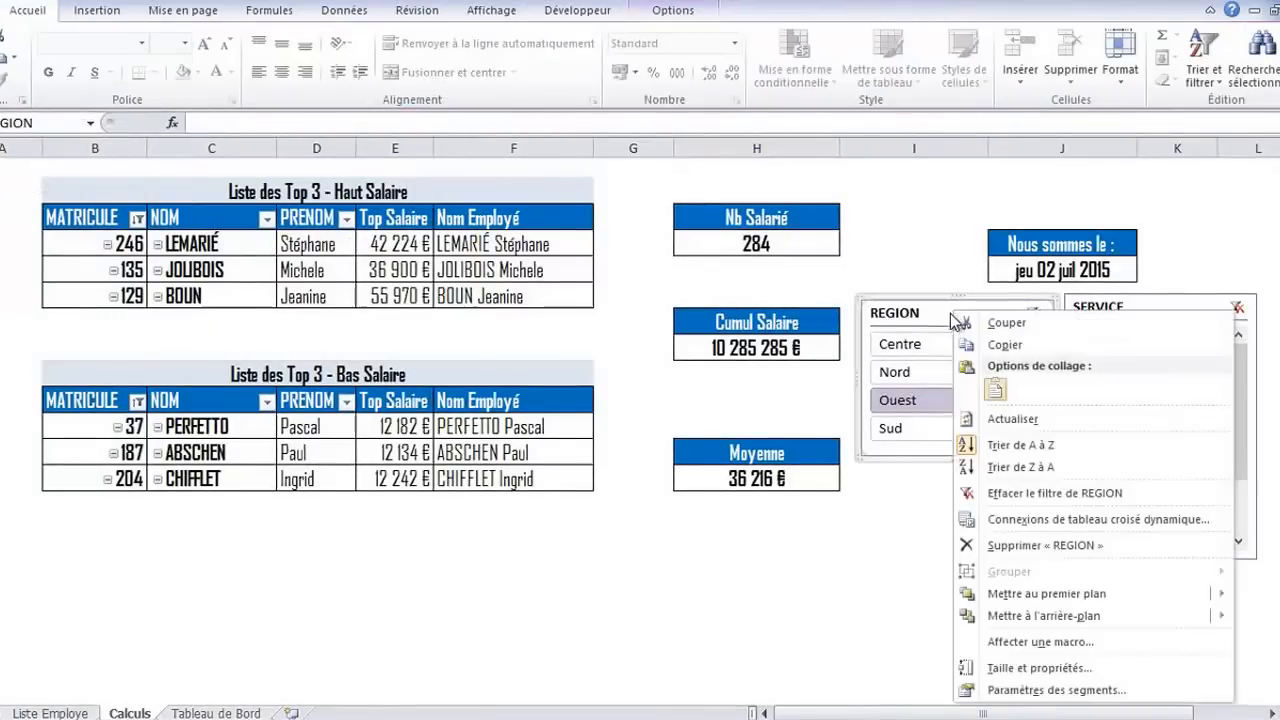
left_click(1025, 521)
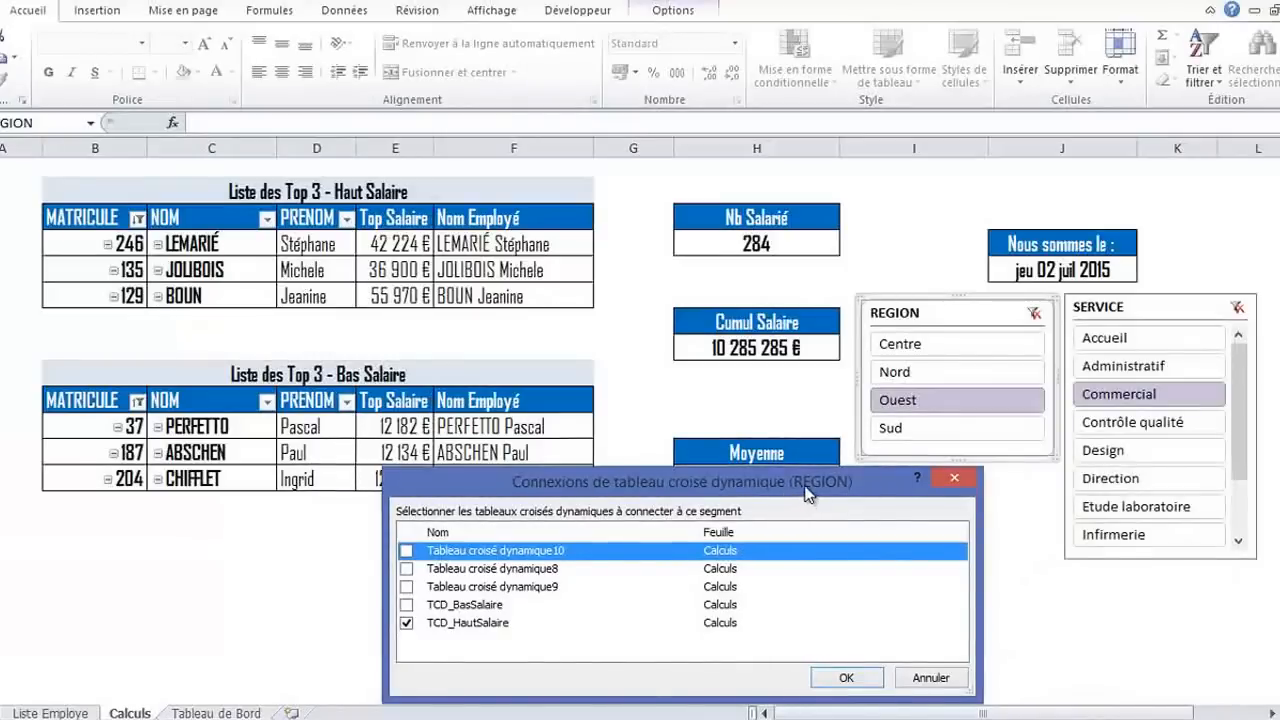
left_click_drag(800, 492, 745, 472)
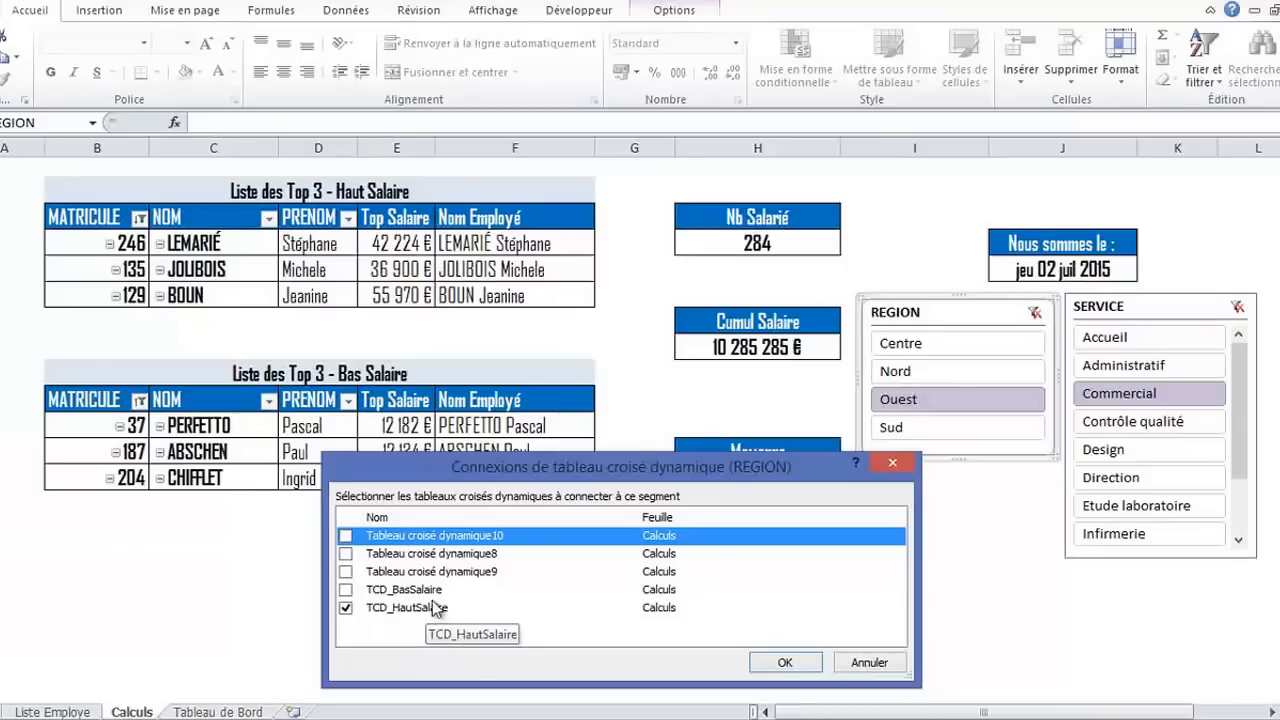
left_click_drag(625, 472, 625, 483)
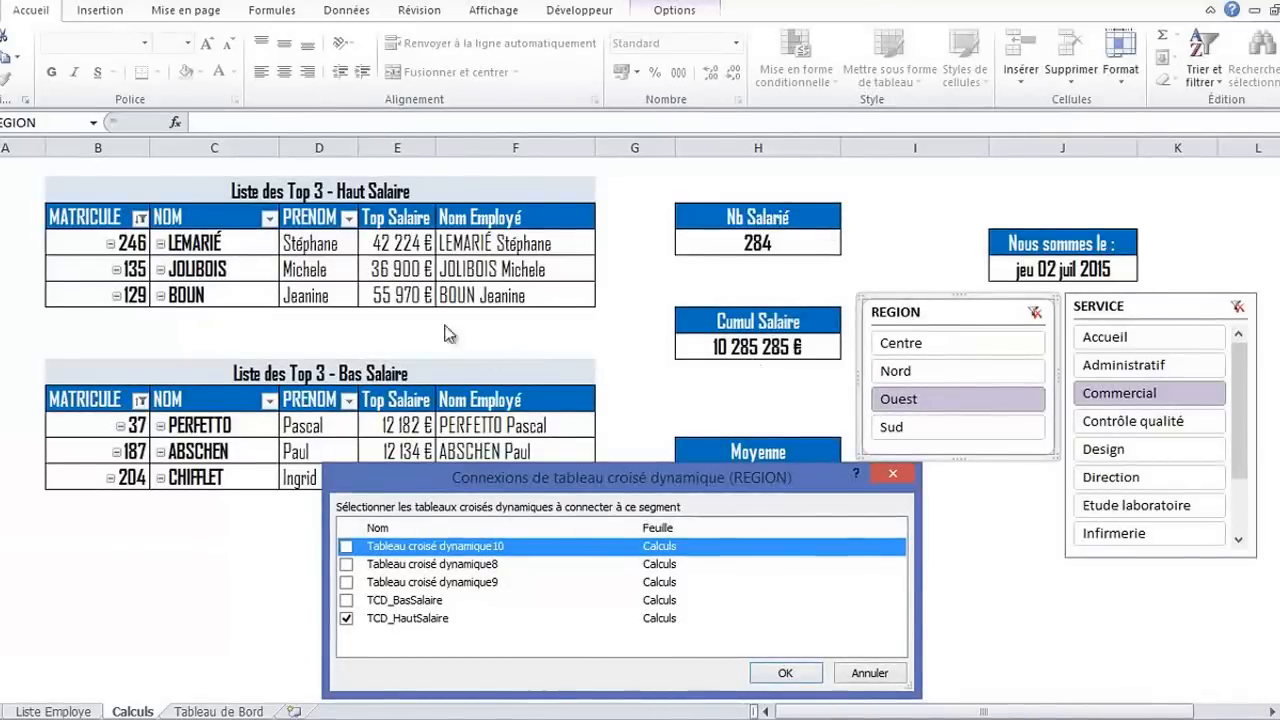
left_click(346, 600)
left_click(346, 582)
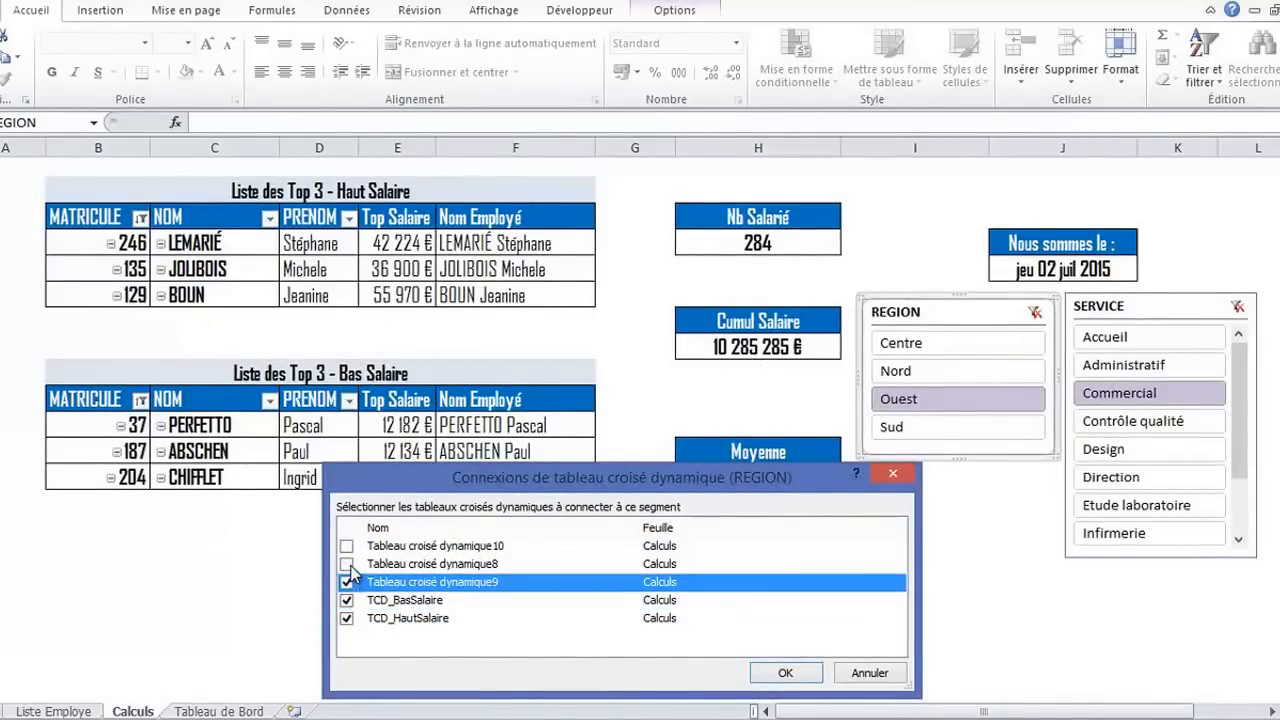
left_click(346, 564)
left_click(346, 546)
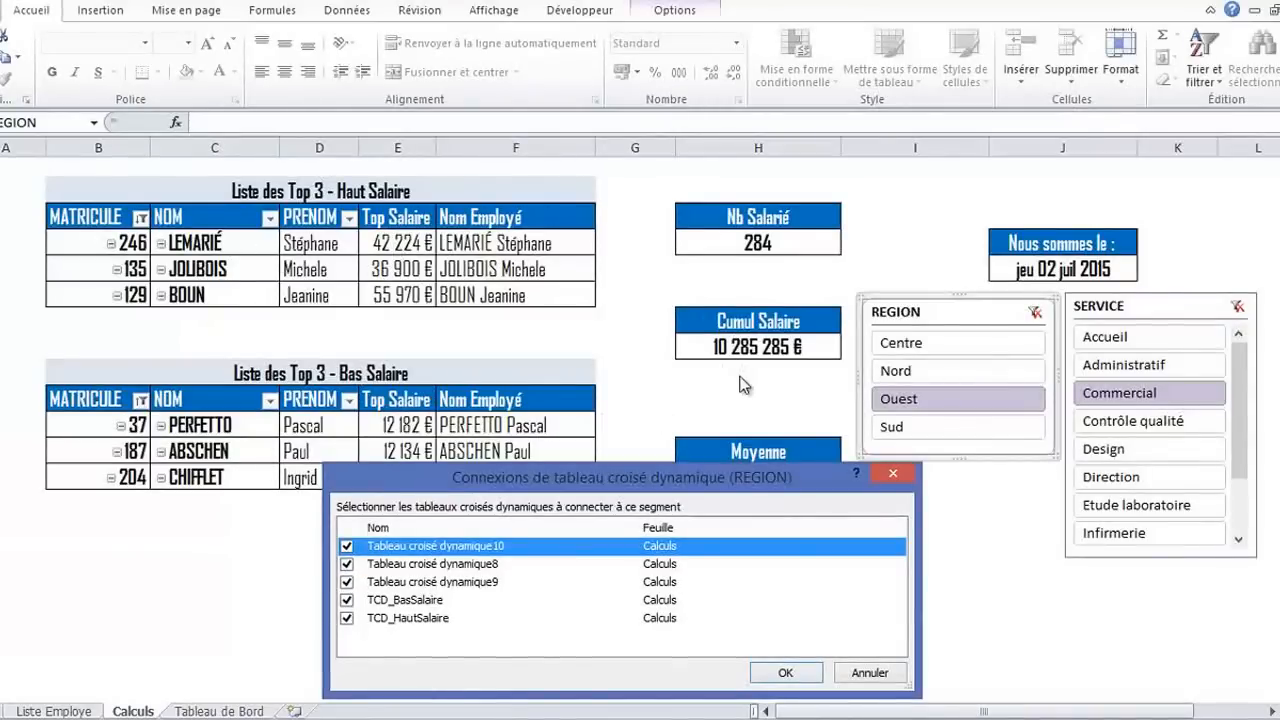
left_click(786, 672)
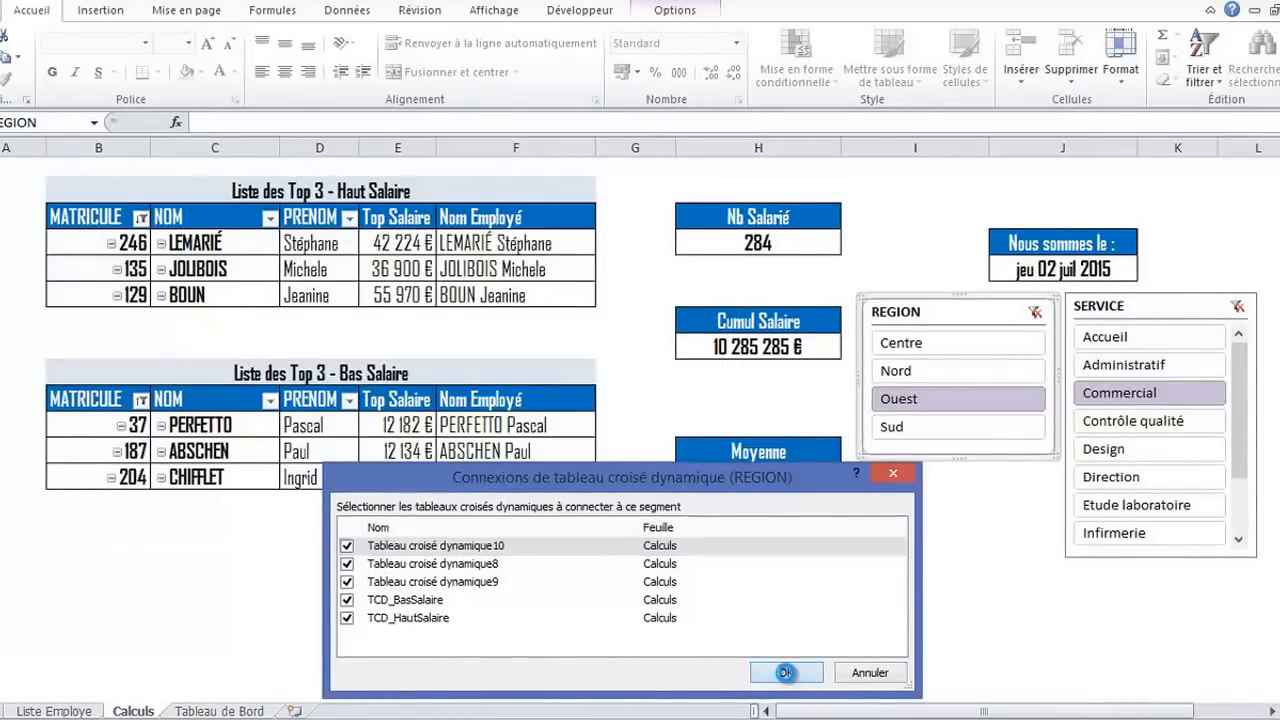
Connect the SERVICE slicer to TCD_BasSalaire and to Tableau croisé dynamique8, 9 and 10, keeping TCD_HautSalaire connected
left_click(1084, 306)
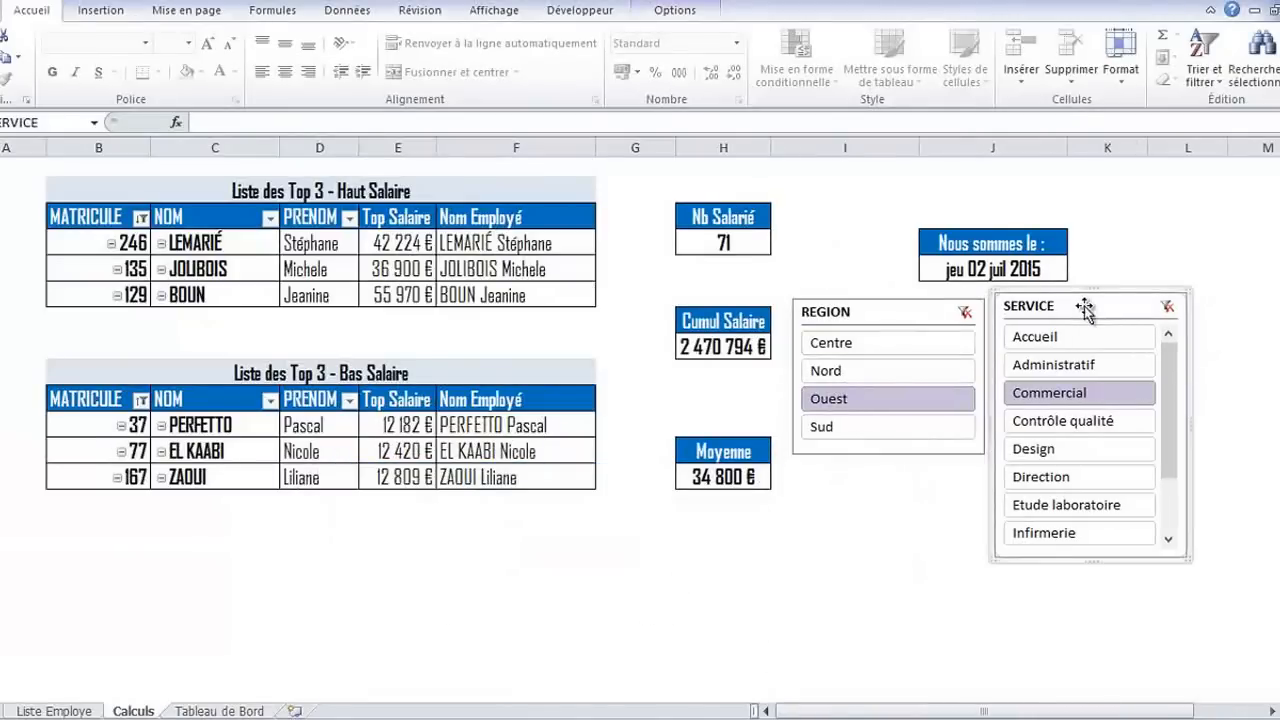
right_click(1084, 306)
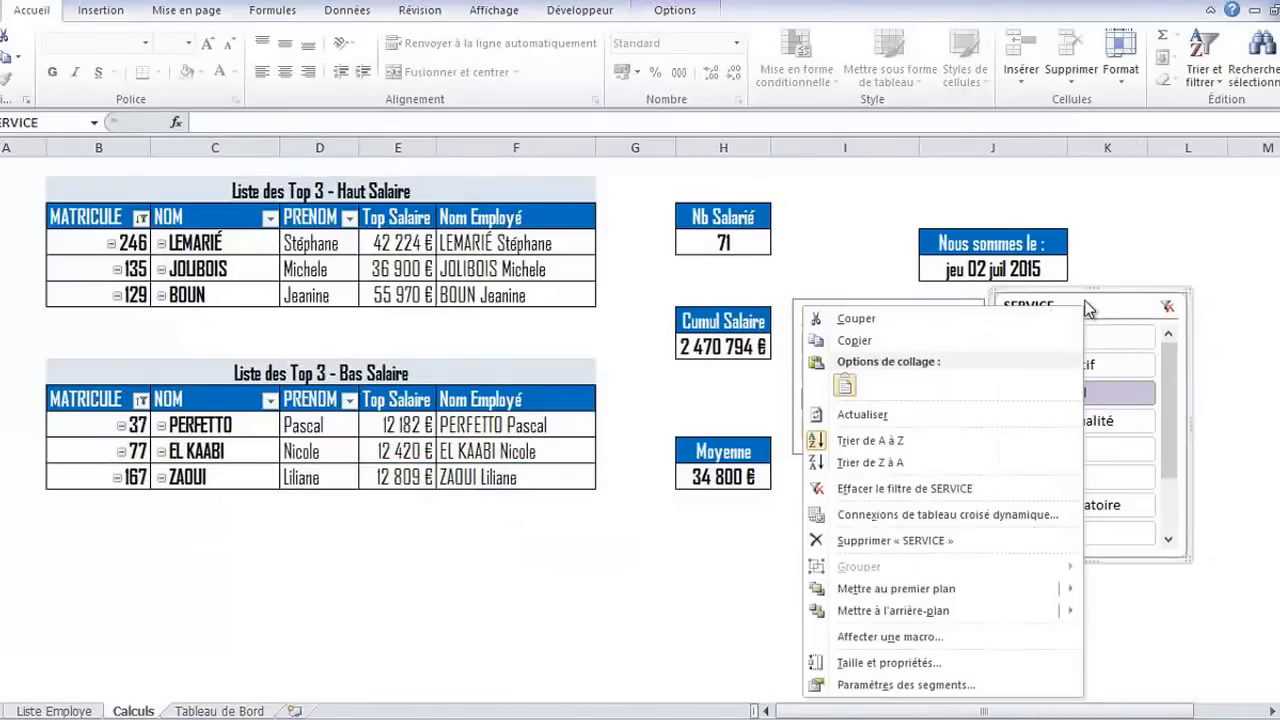
left_click(873, 515)
left_click(347, 599)
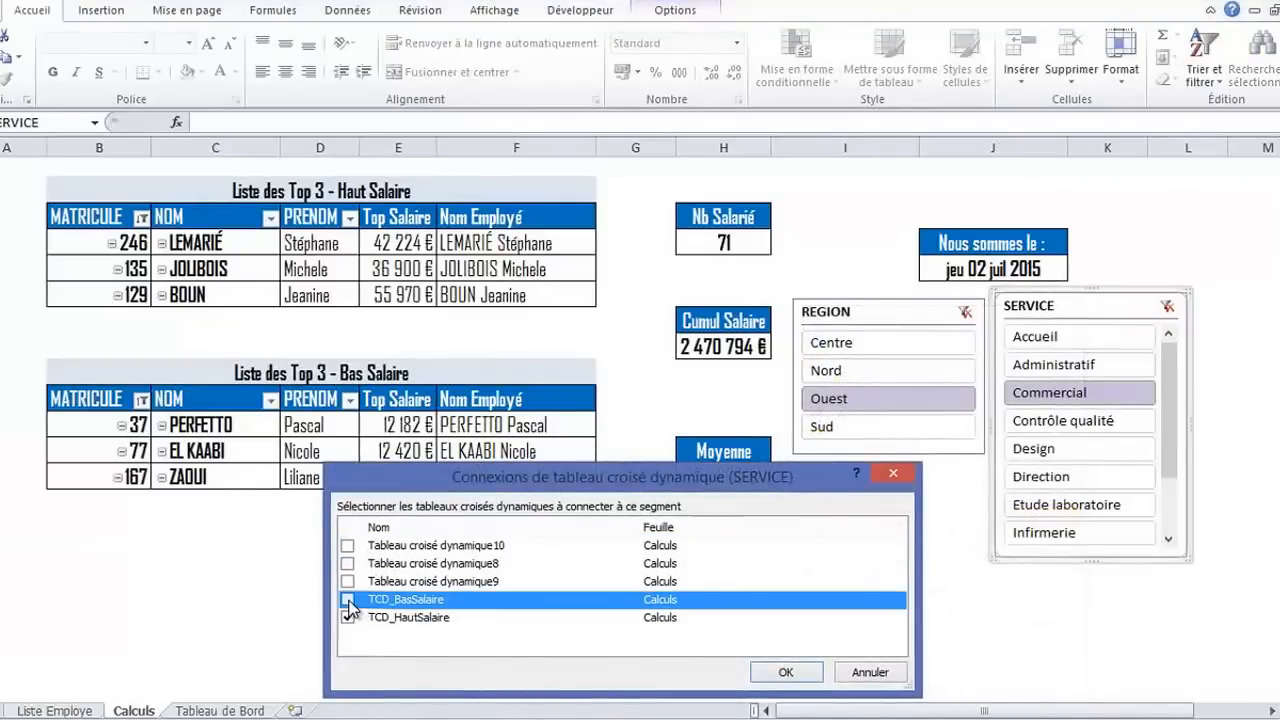
left_click(347, 581)
left_click(347, 563)
left_click(347, 545)
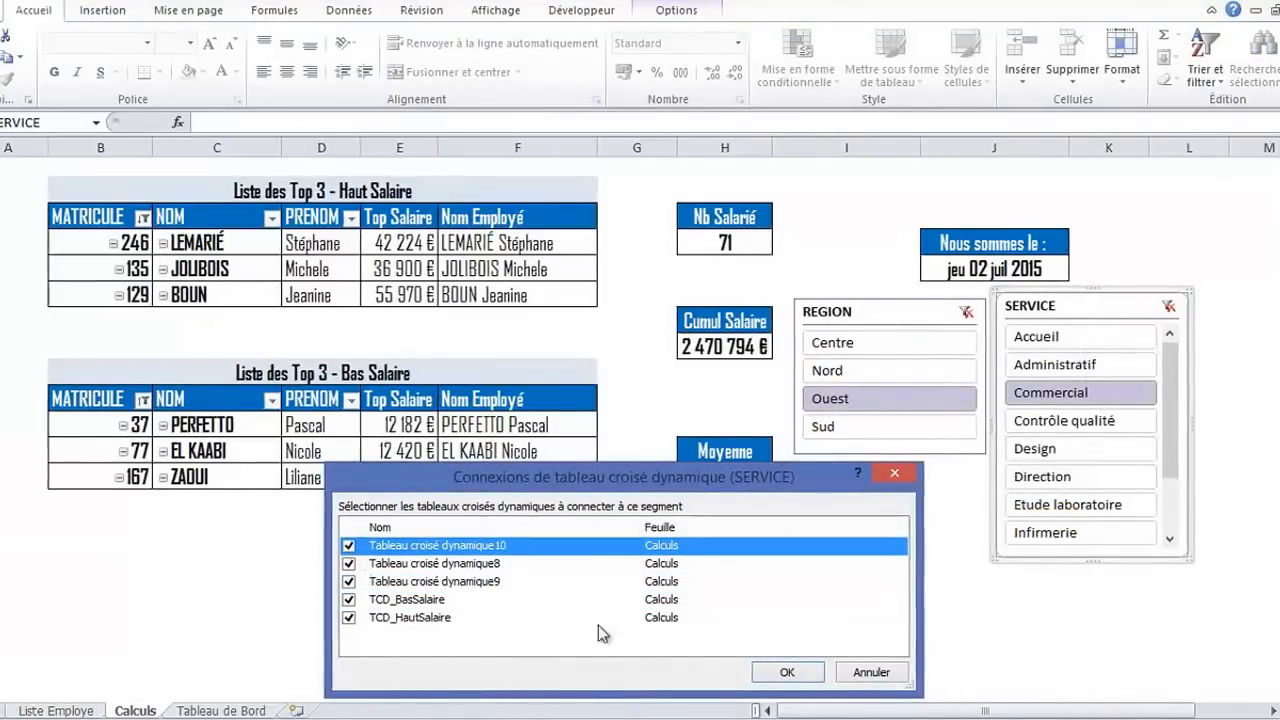
left_click(786, 672)
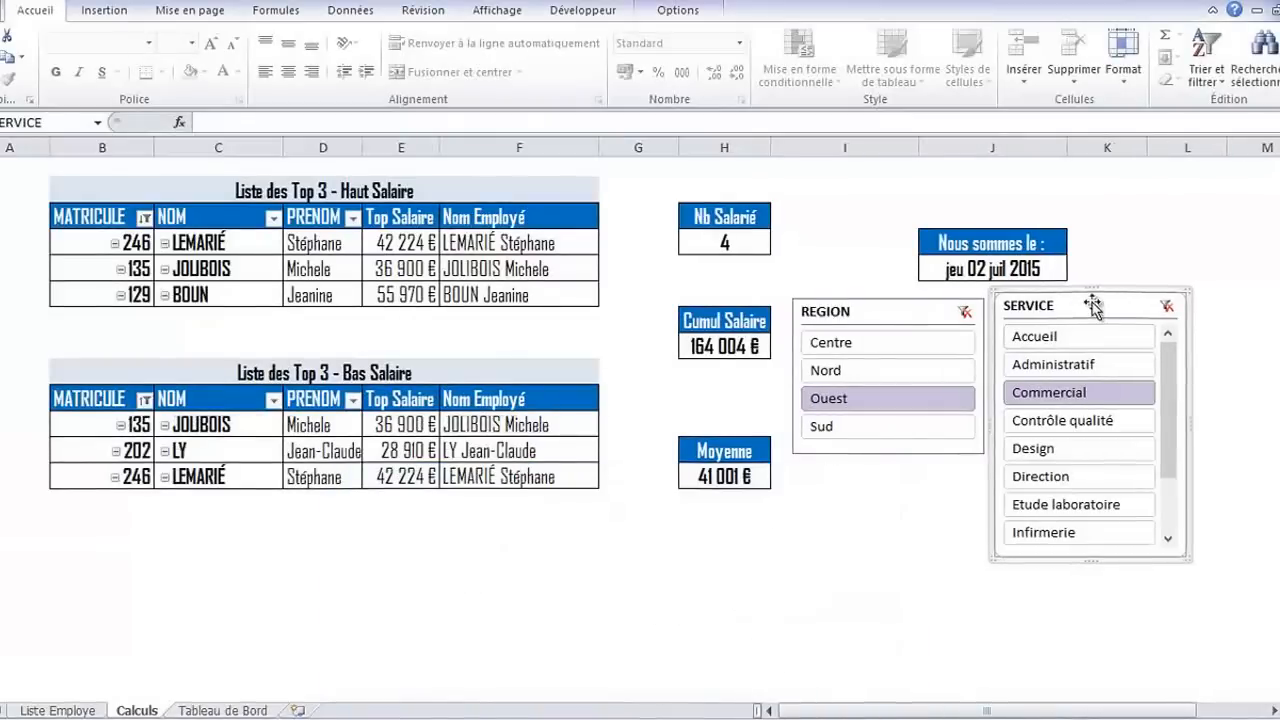
Move the REGION and SERVICE slicers slightly further apart and clear the filters on both
left_click_drag(1109, 296, 1136, 308)
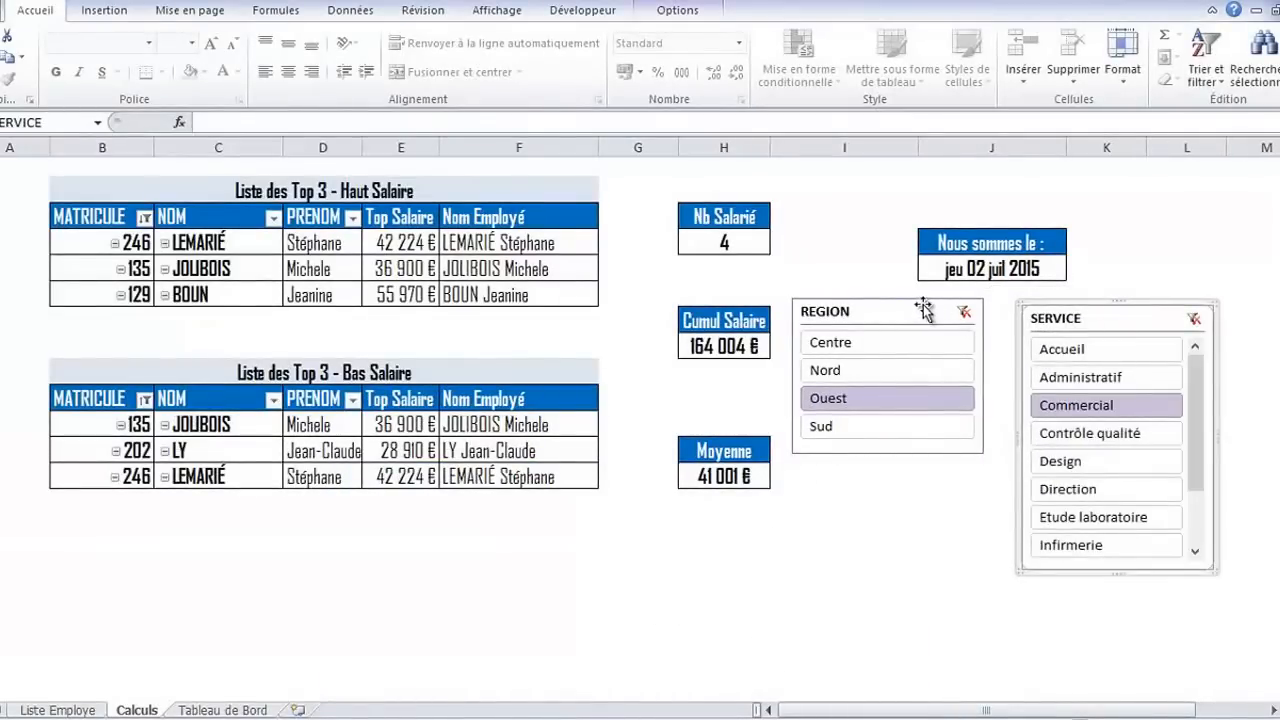
left_click_drag(920, 306, 929, 308)
left_click(1191, 321)
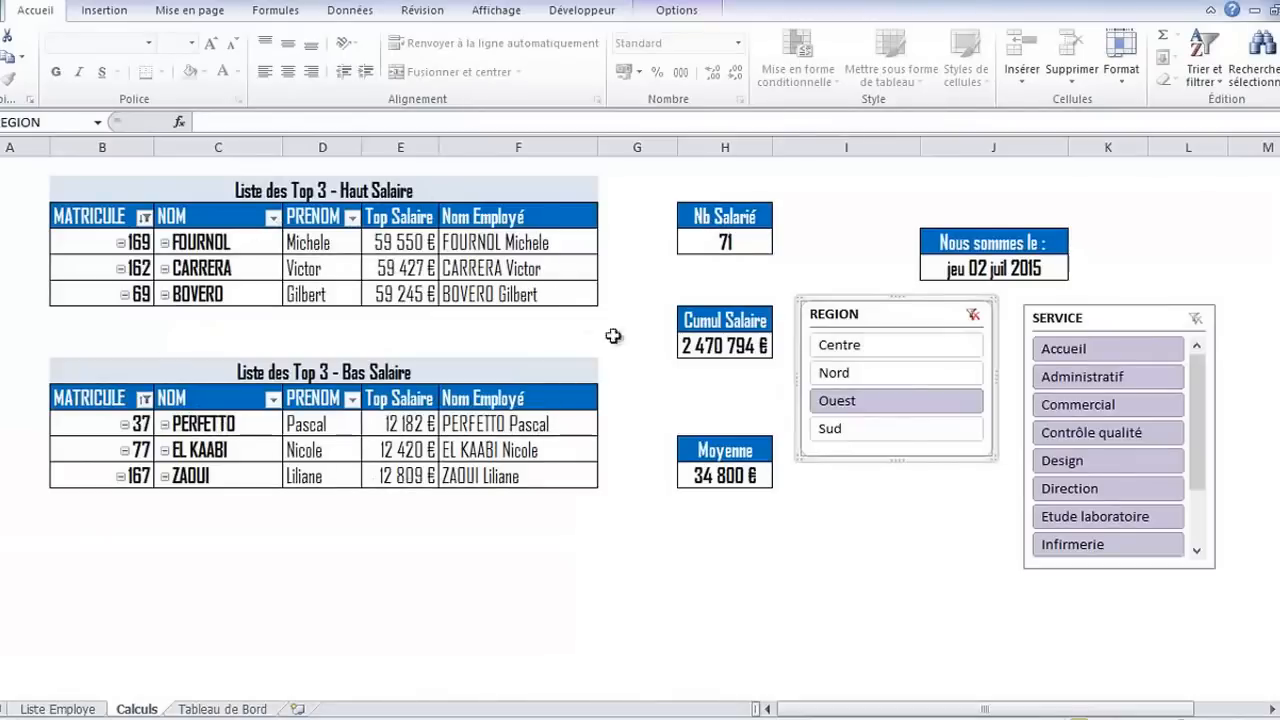
left_click(976, 314)
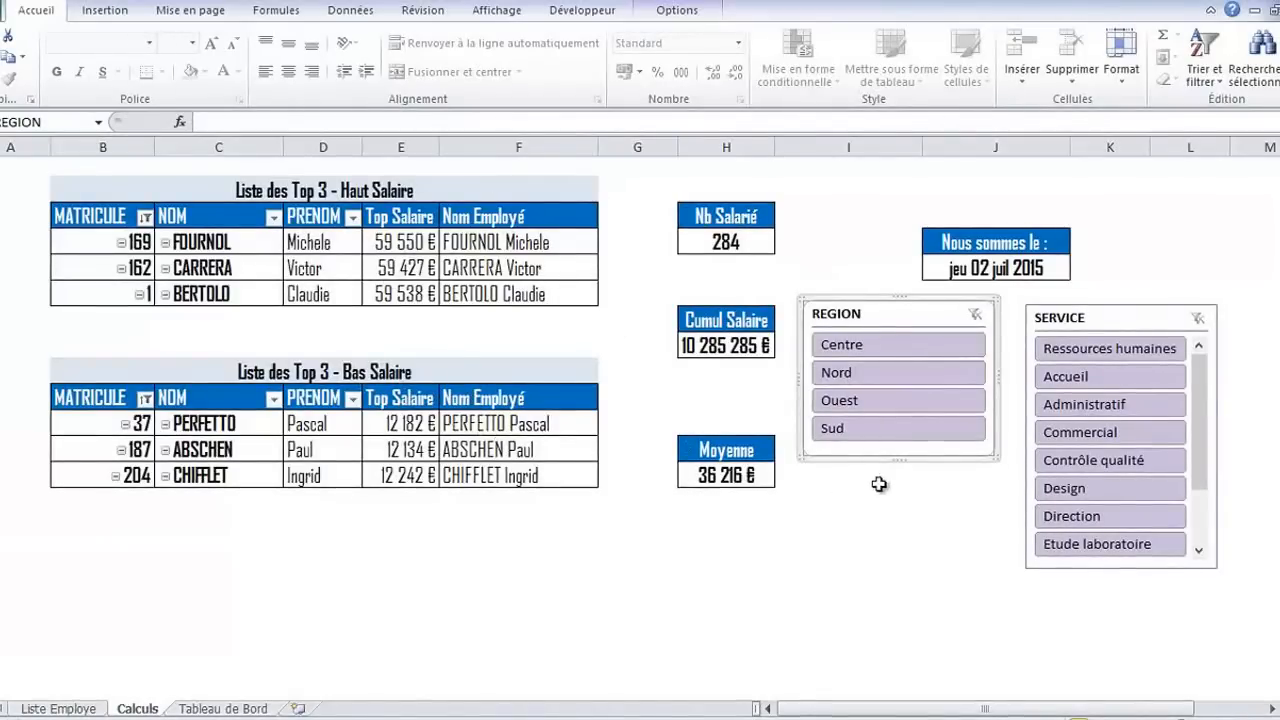
Filter the pivot tables to the Administratif service and nudge the SERVICE and REGION slicers into line with each other
left_click(1091, 410)
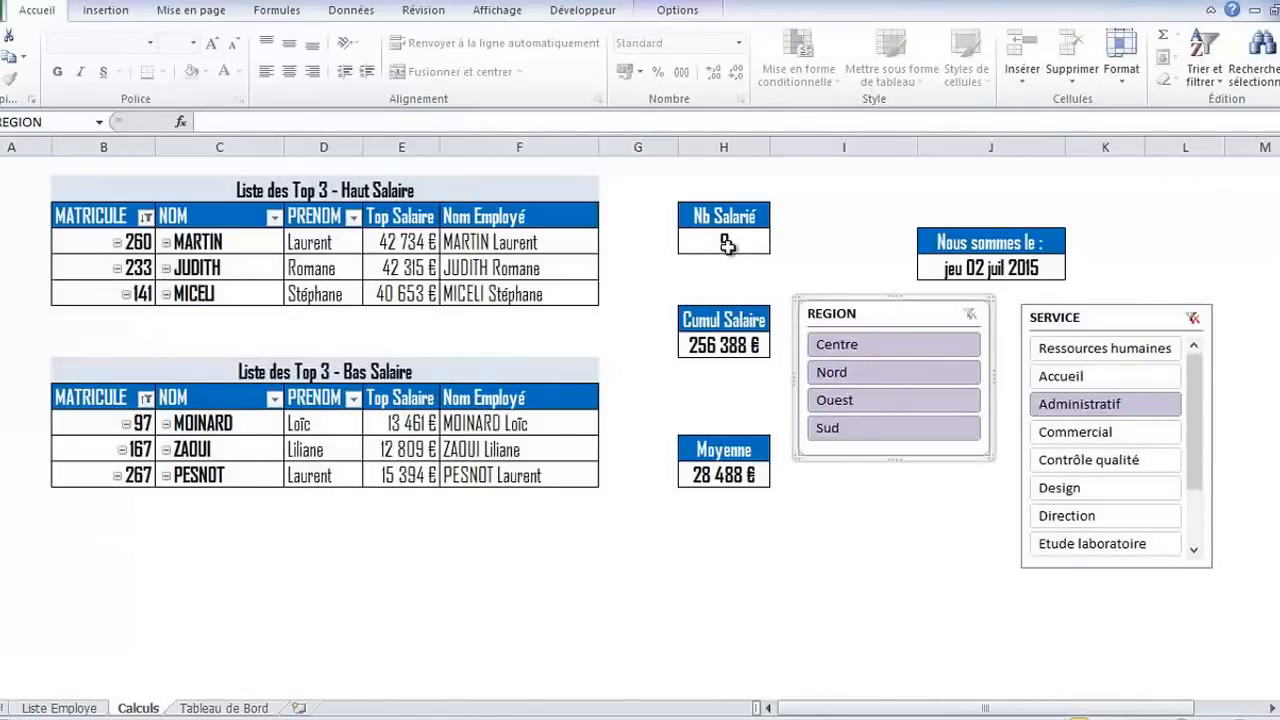
mouse_move(727, 344)
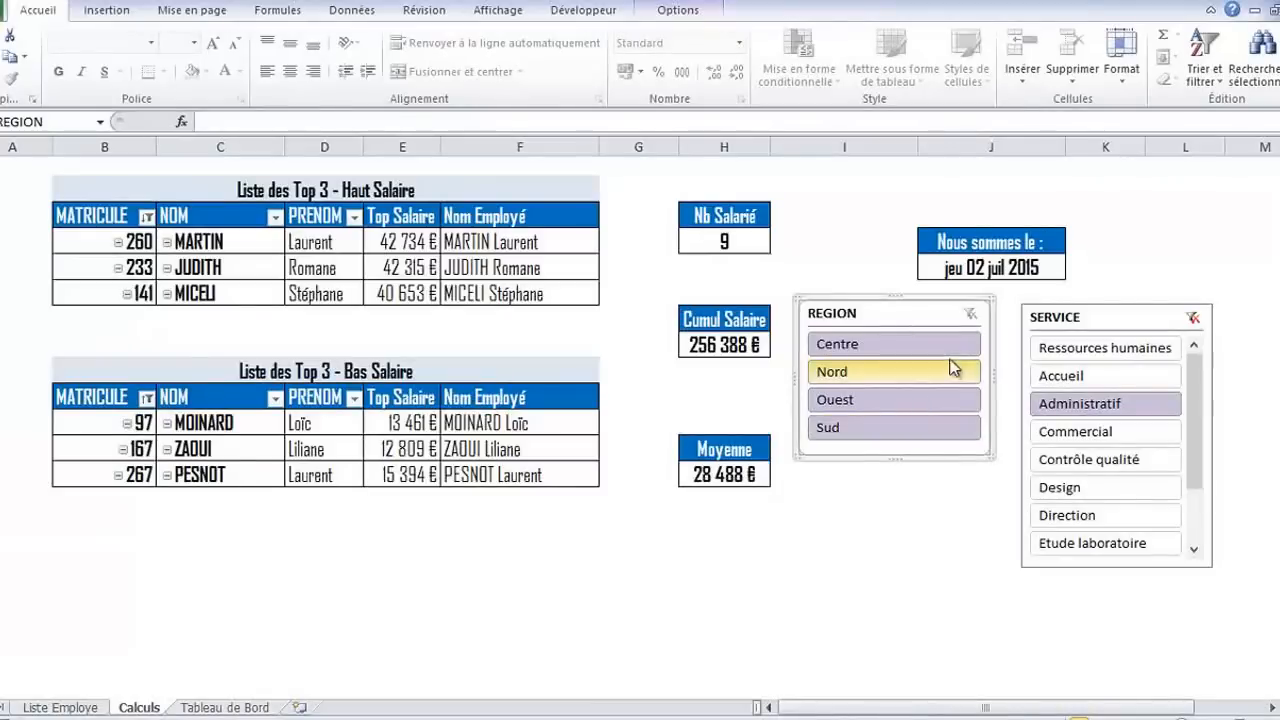
left_click(1115, 302)
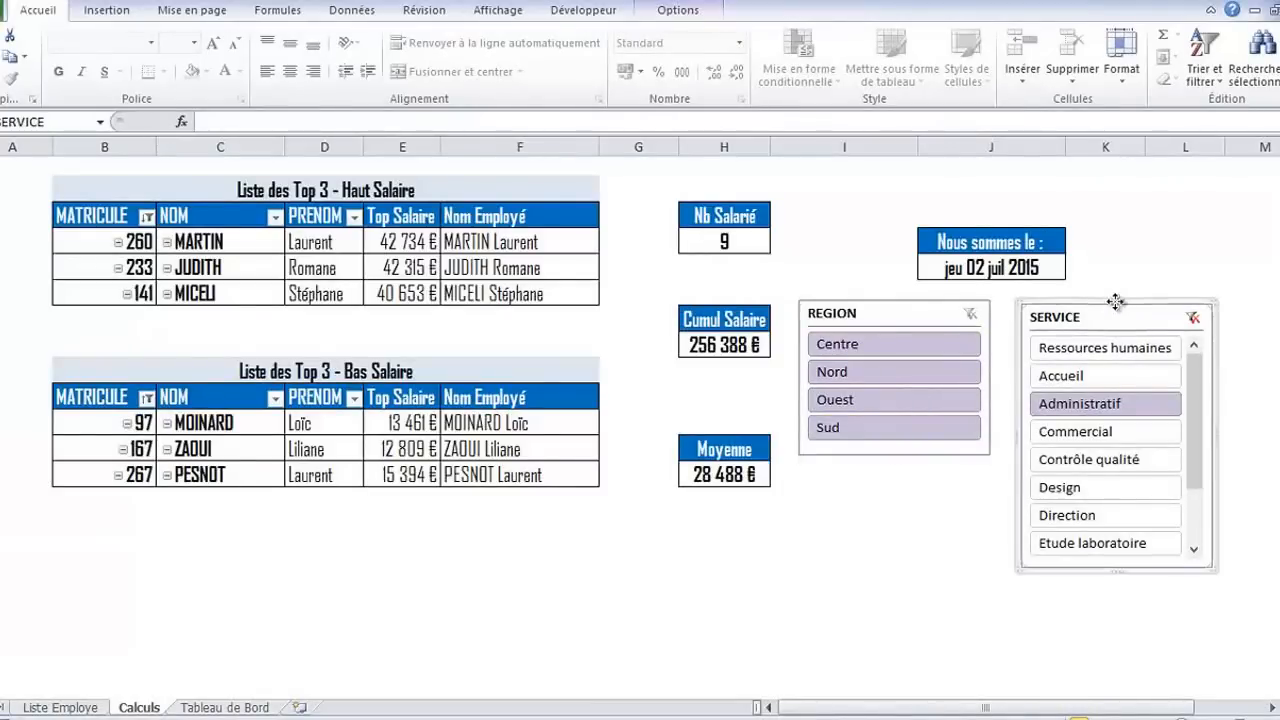
left_click_drag(1115, 302, 1115, 296)
left_click_drag(948, 307, 936, 305)
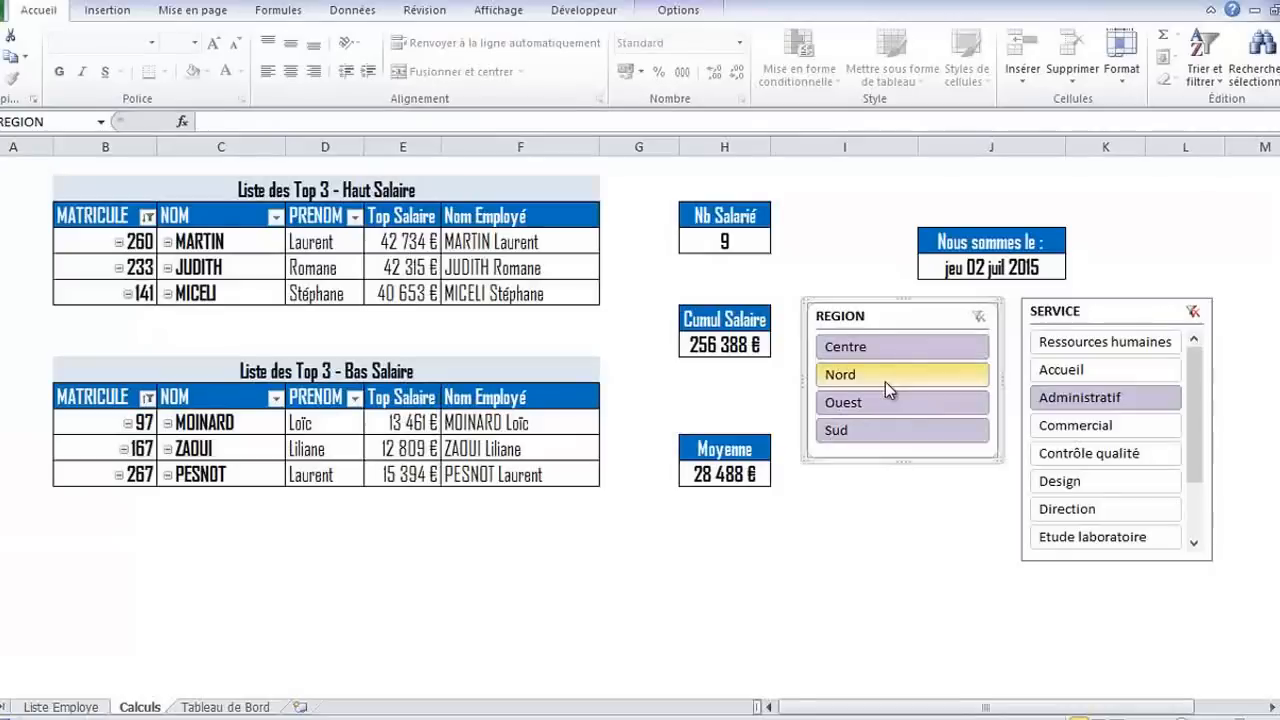
Start a new custom slicer style from the REGION slicer and name it SegmentPersonnel
left_click(681, 14)
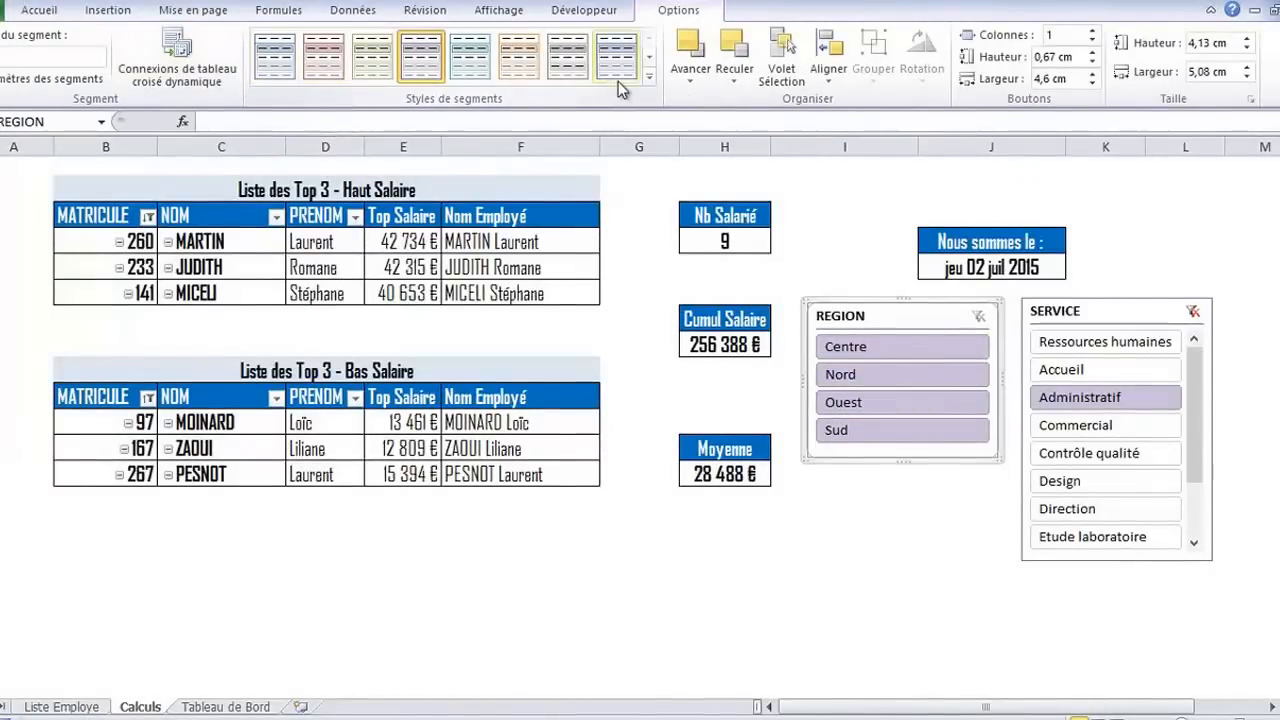
left_click(648, 78)
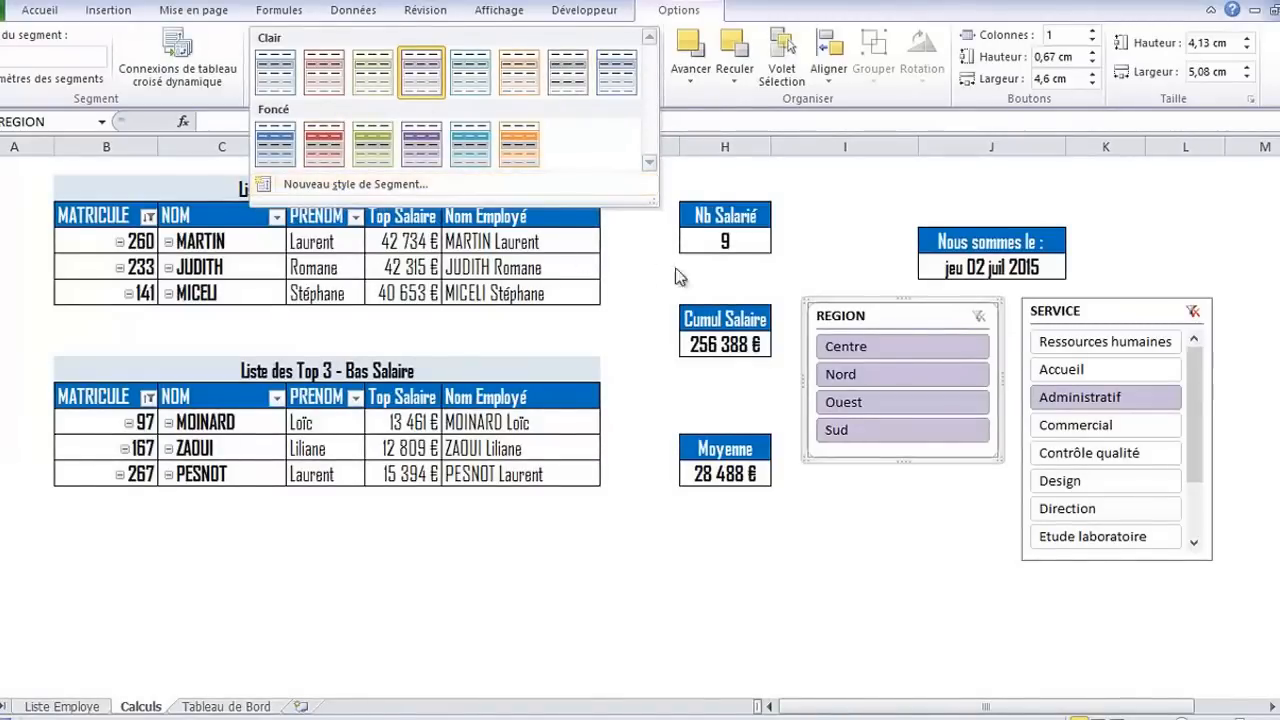
left_click(304, 186)
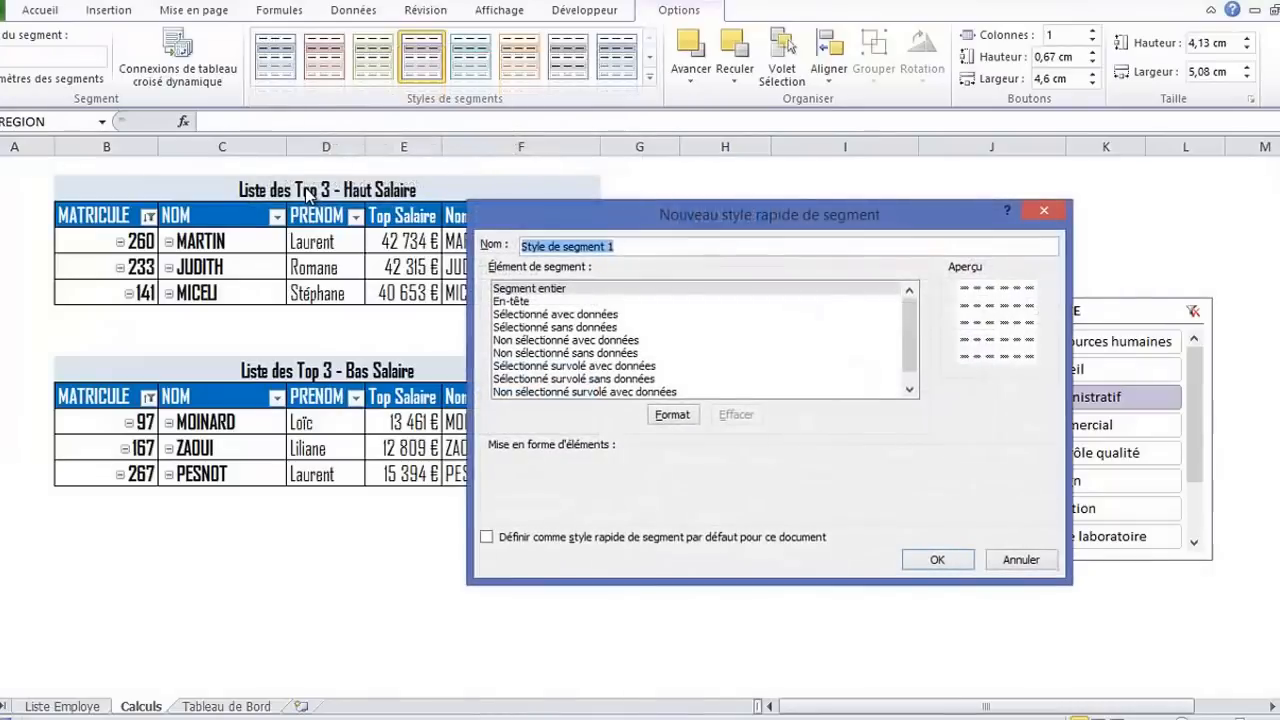
left_click_drag(919, 215, 574, 216)
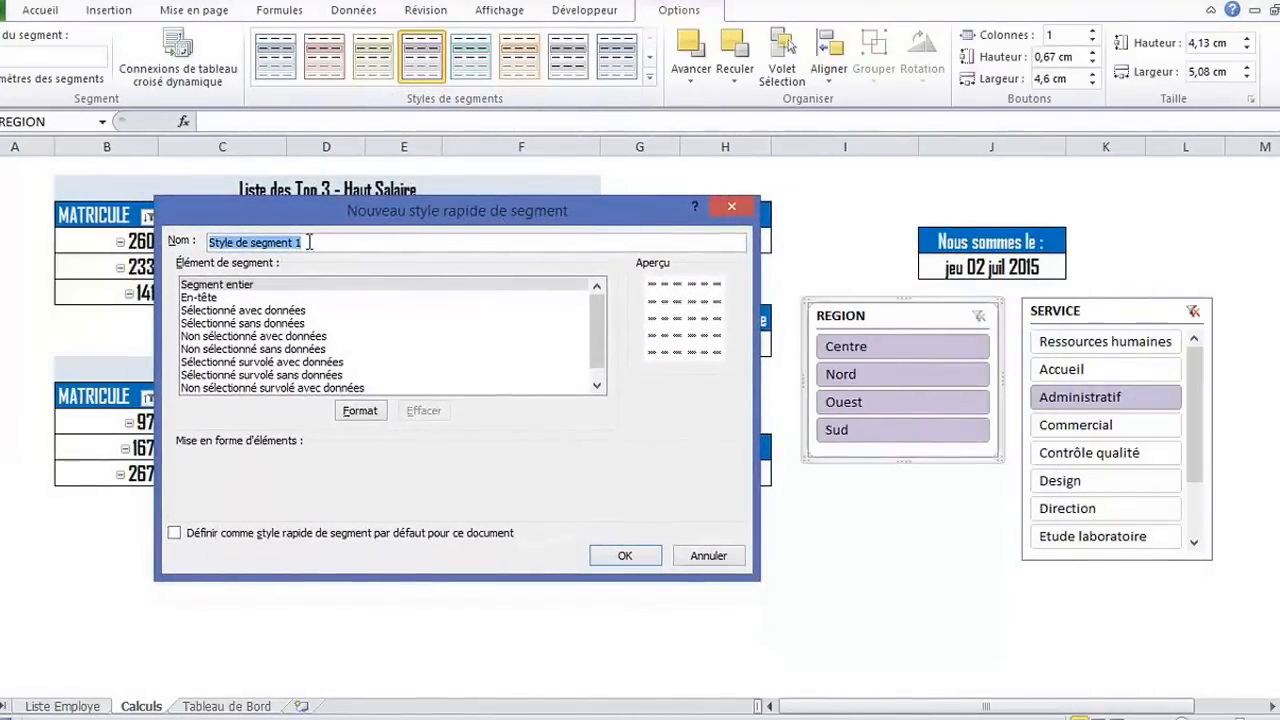
left_click_drag(320, 242, 211, 242)
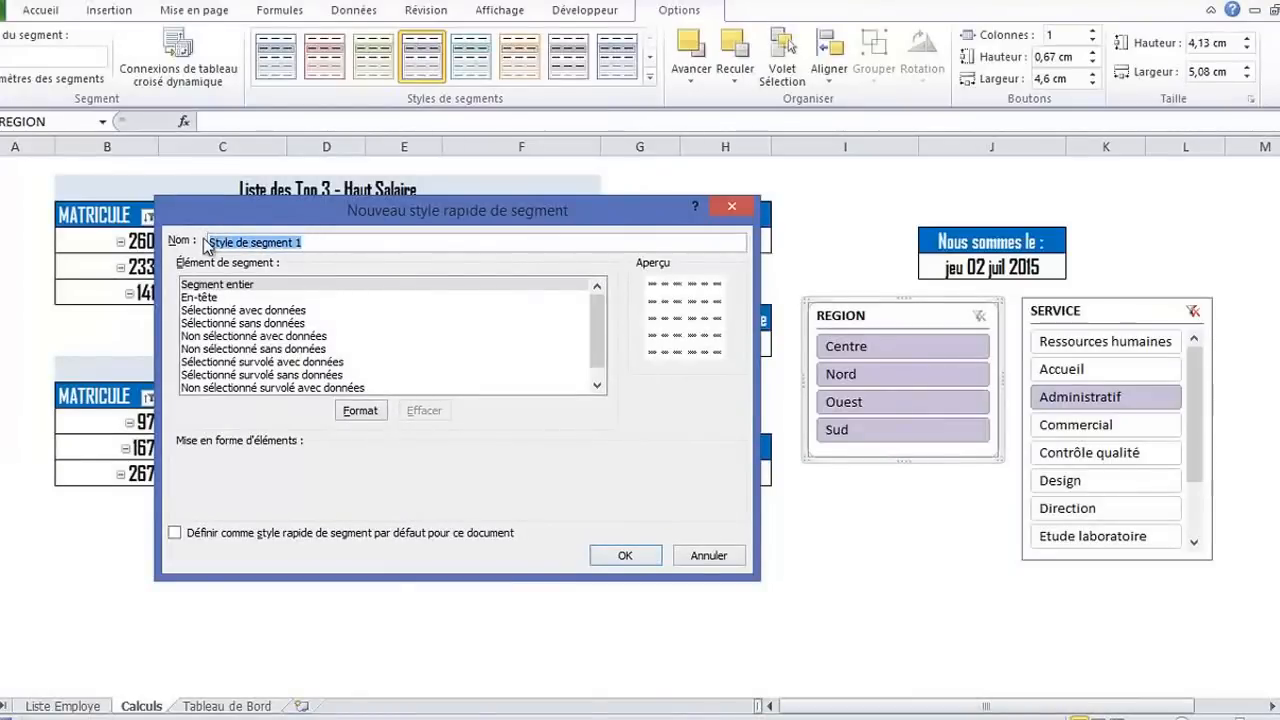
type("Segmet")
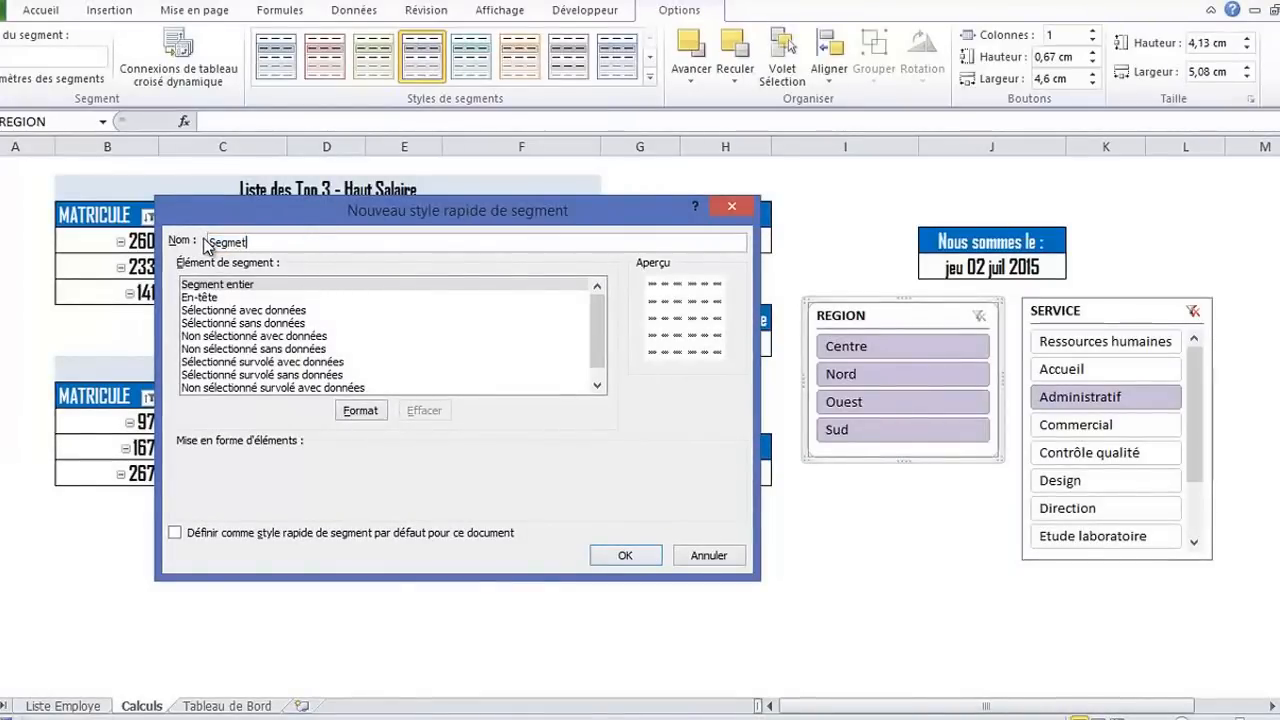
key("BackSpace")
key("BackSpace")
key("BackSpace")
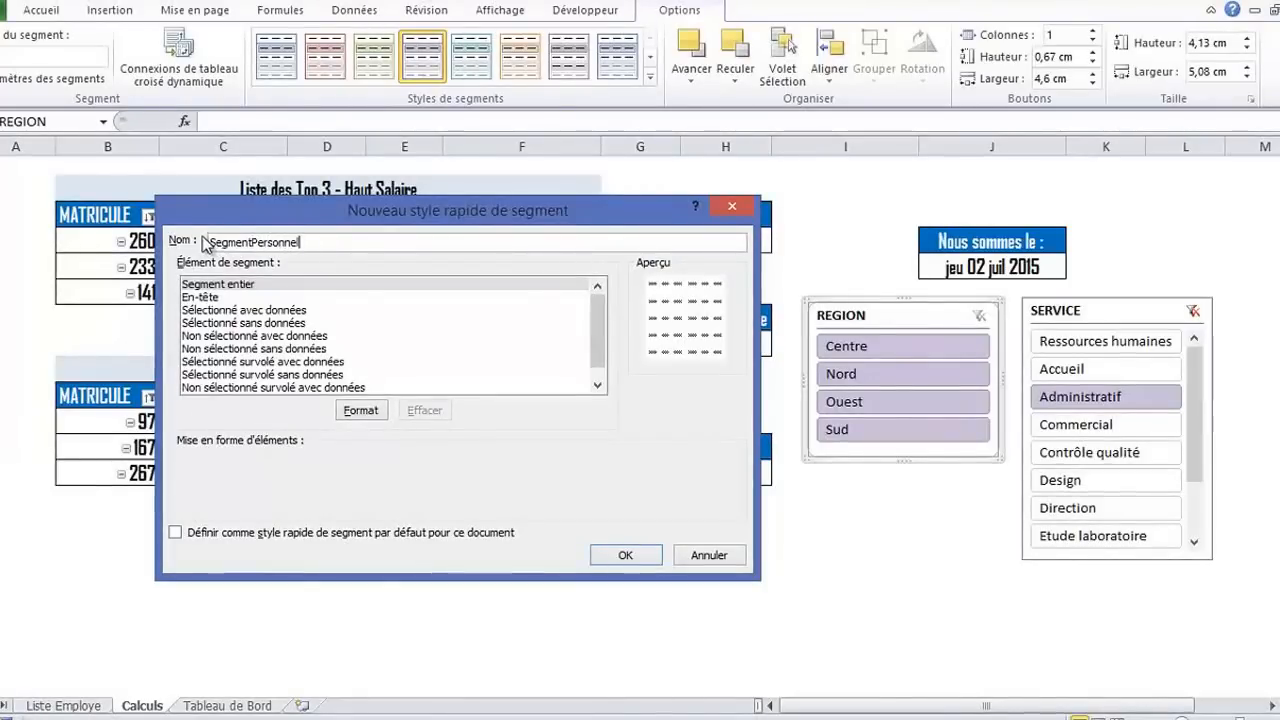
Format the header element of the SegmentPersonnel slicer style with Agency FB font, Gras style, size 12
left_click(220, 285)
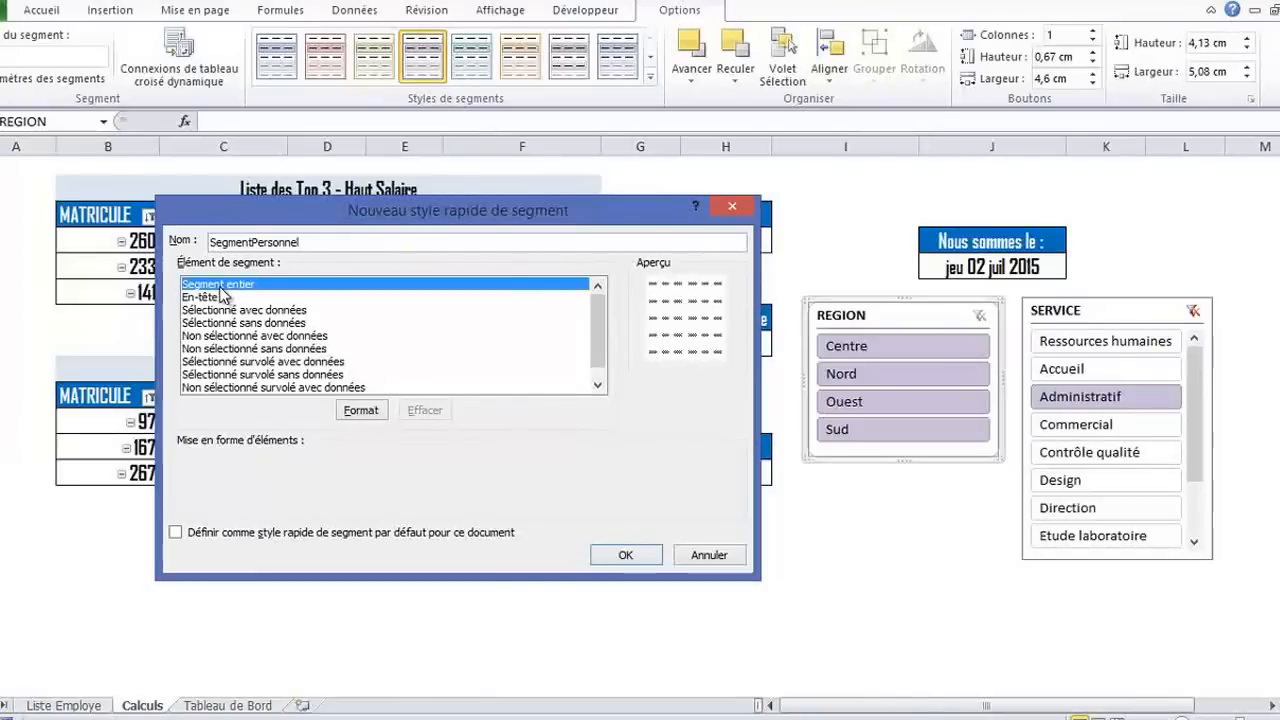
left_click(211, 298)
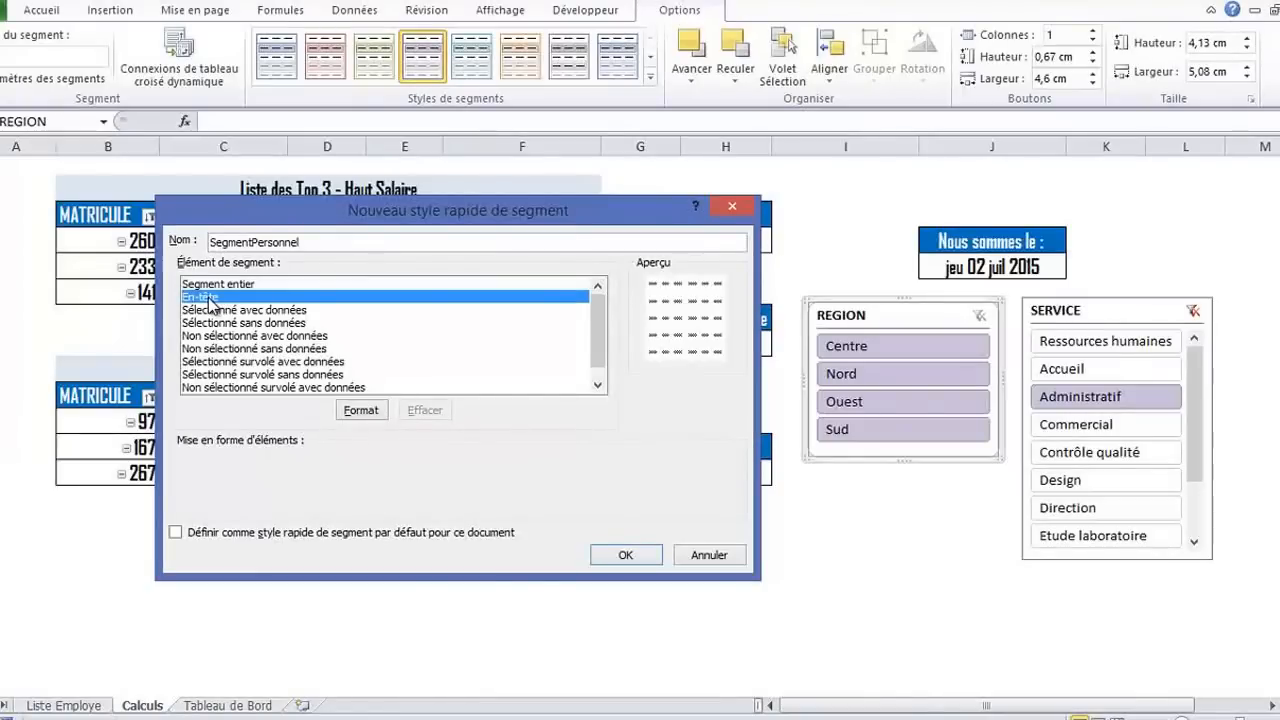
left_click(362, 410)
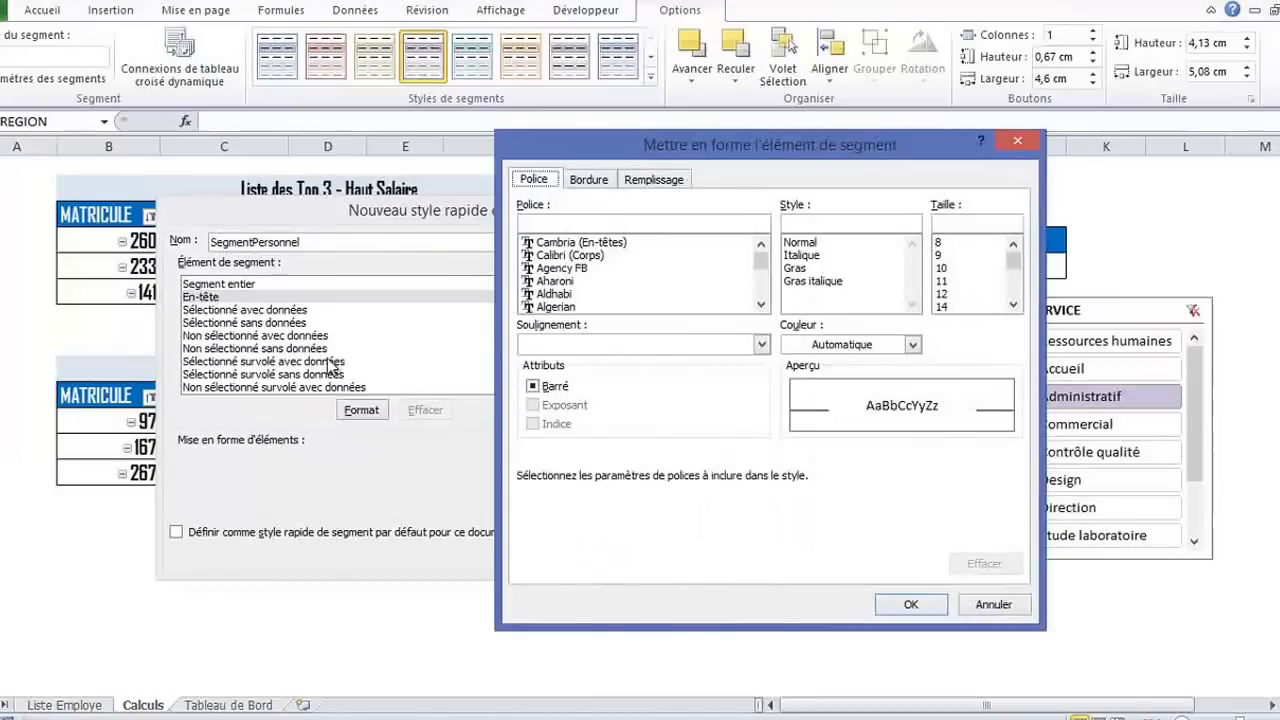
left_click(600, 268)
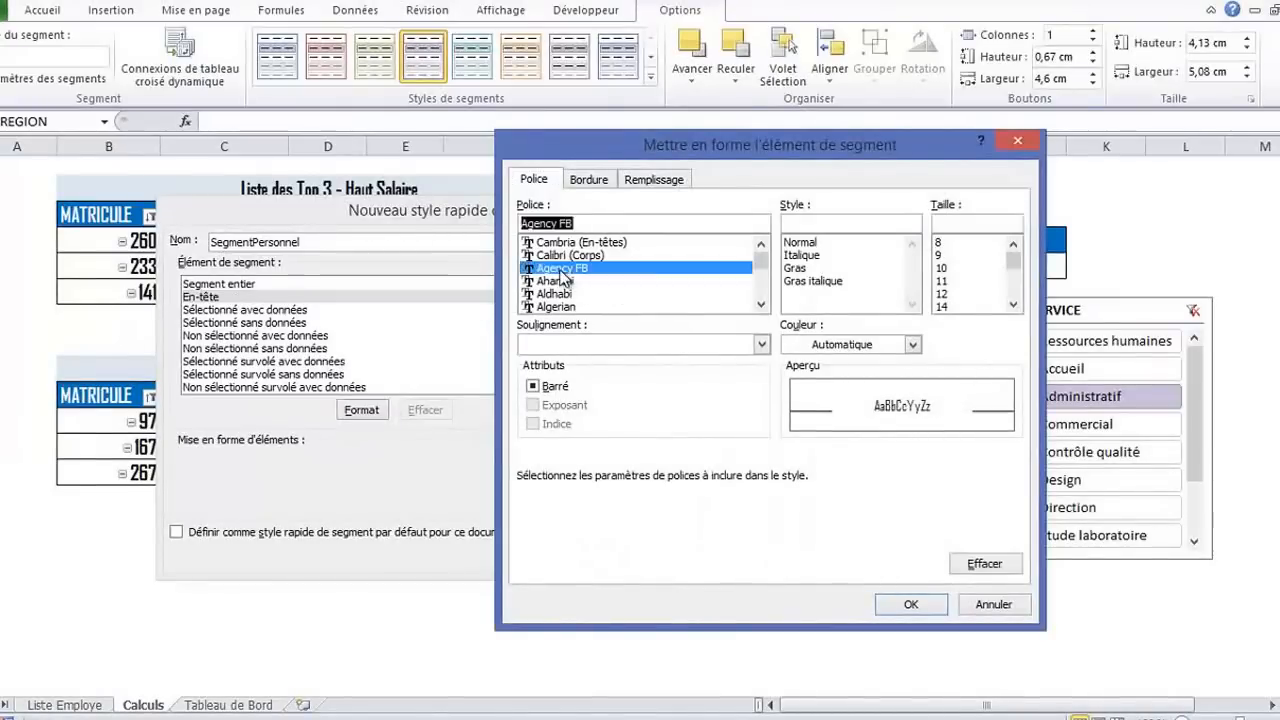
left_click(808, 268)
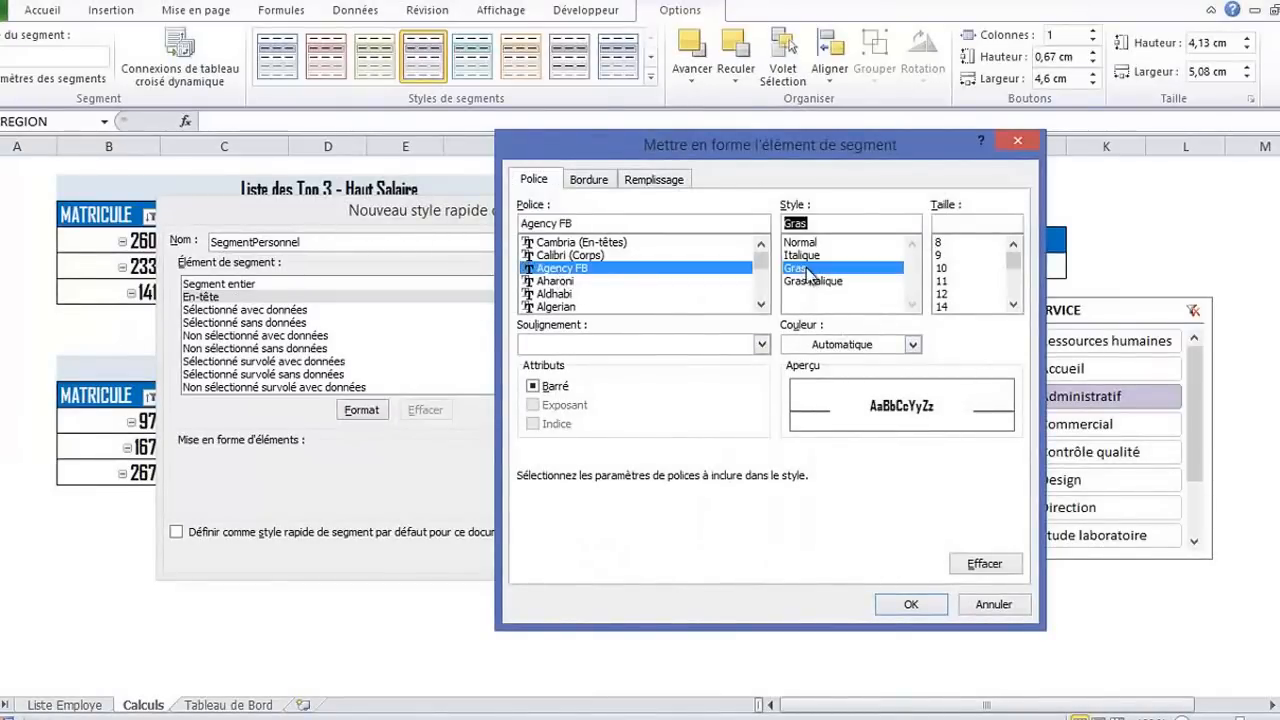
left_click(943, 293)
left_click(910, 604)
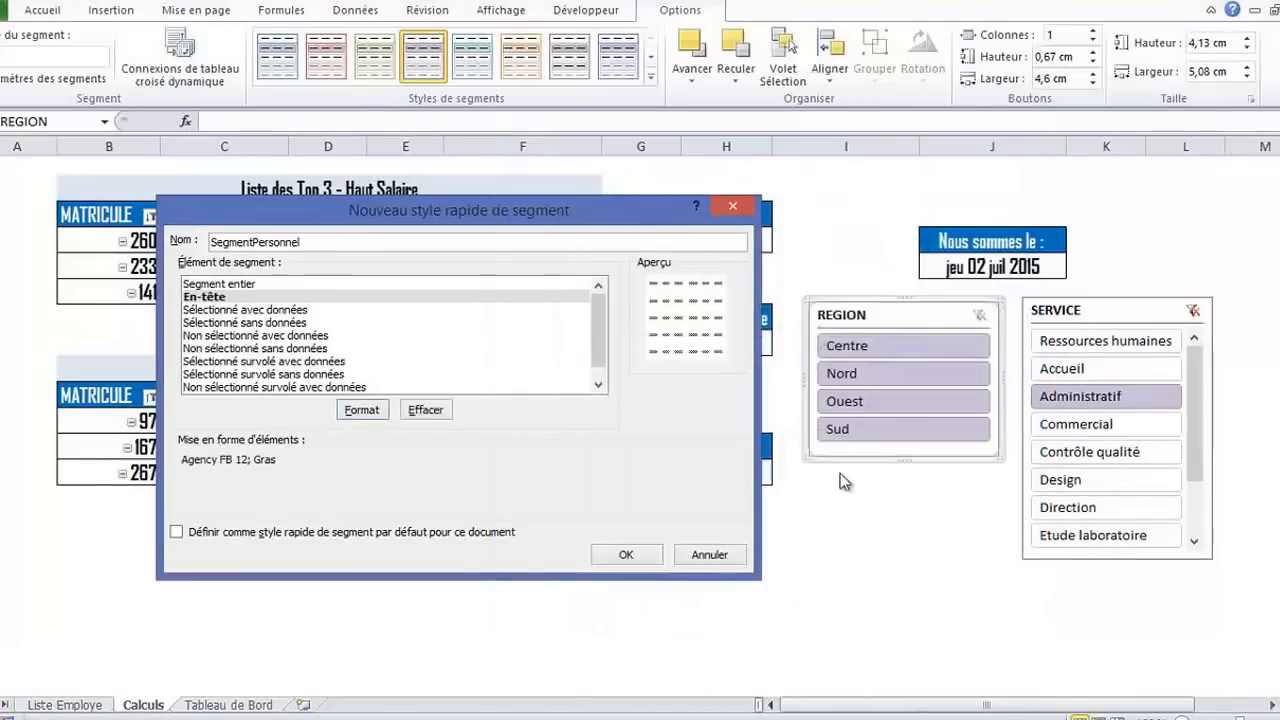
Give the Segment entier element of the slicer style a purple outline border on all four sides
left_click(258, 313)
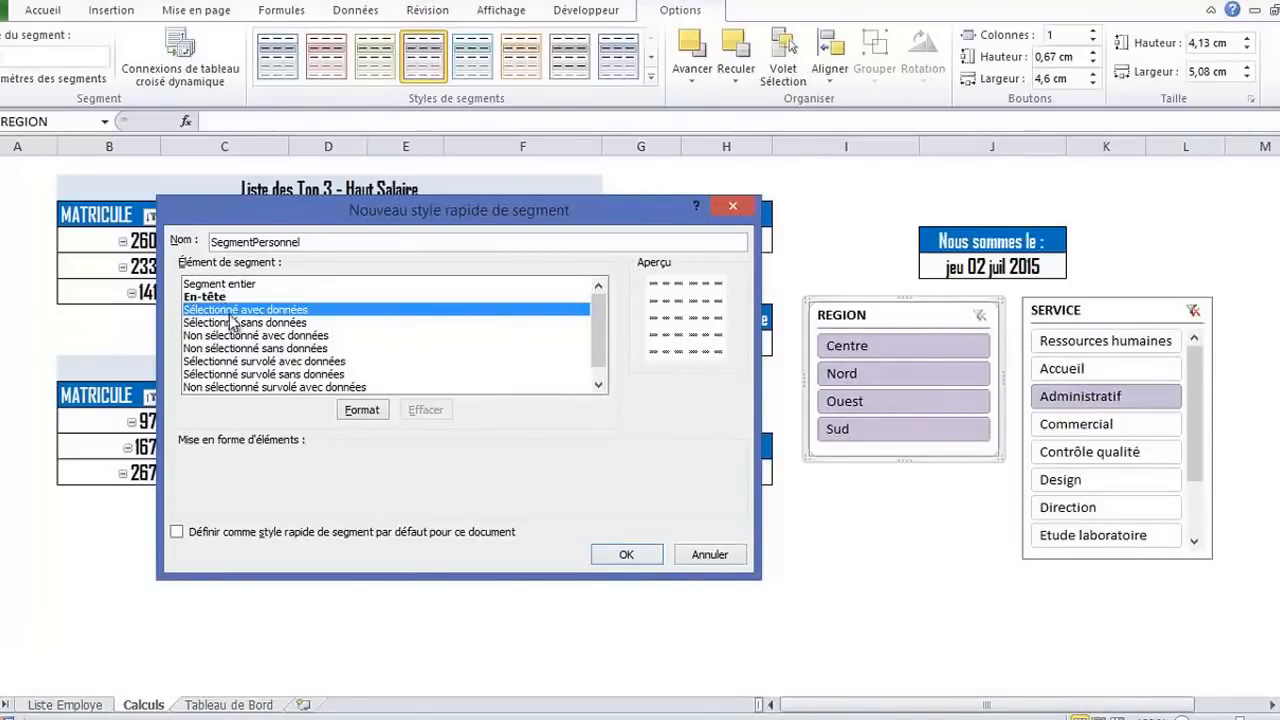
left_click(228, 285)
left_click(362, 409)
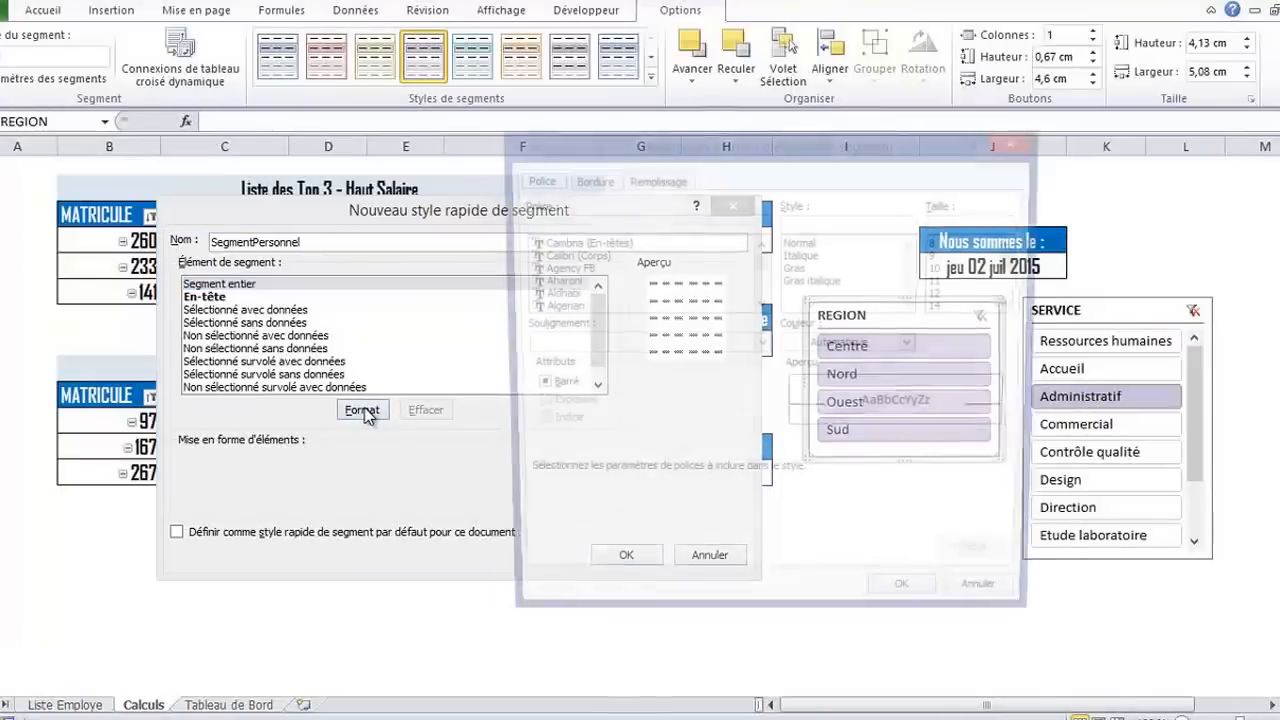
left_click(590, 179)
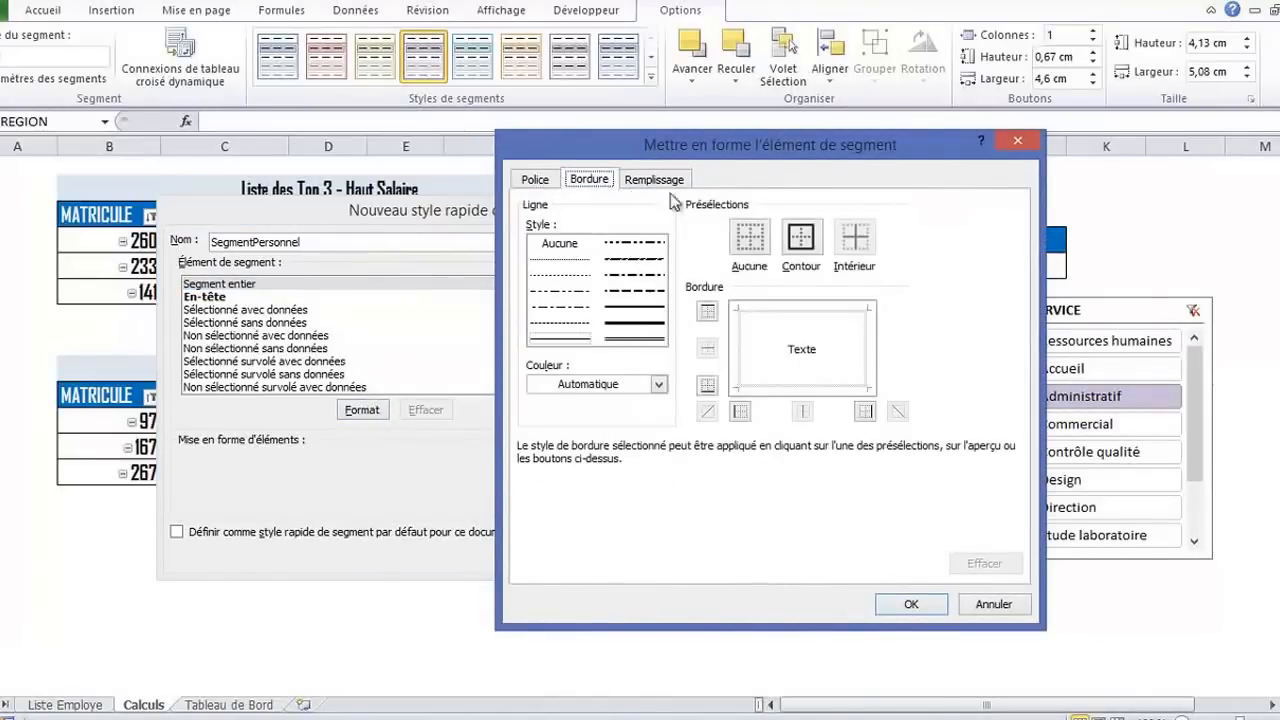
left_click_drag(916, 152, 612, 150)
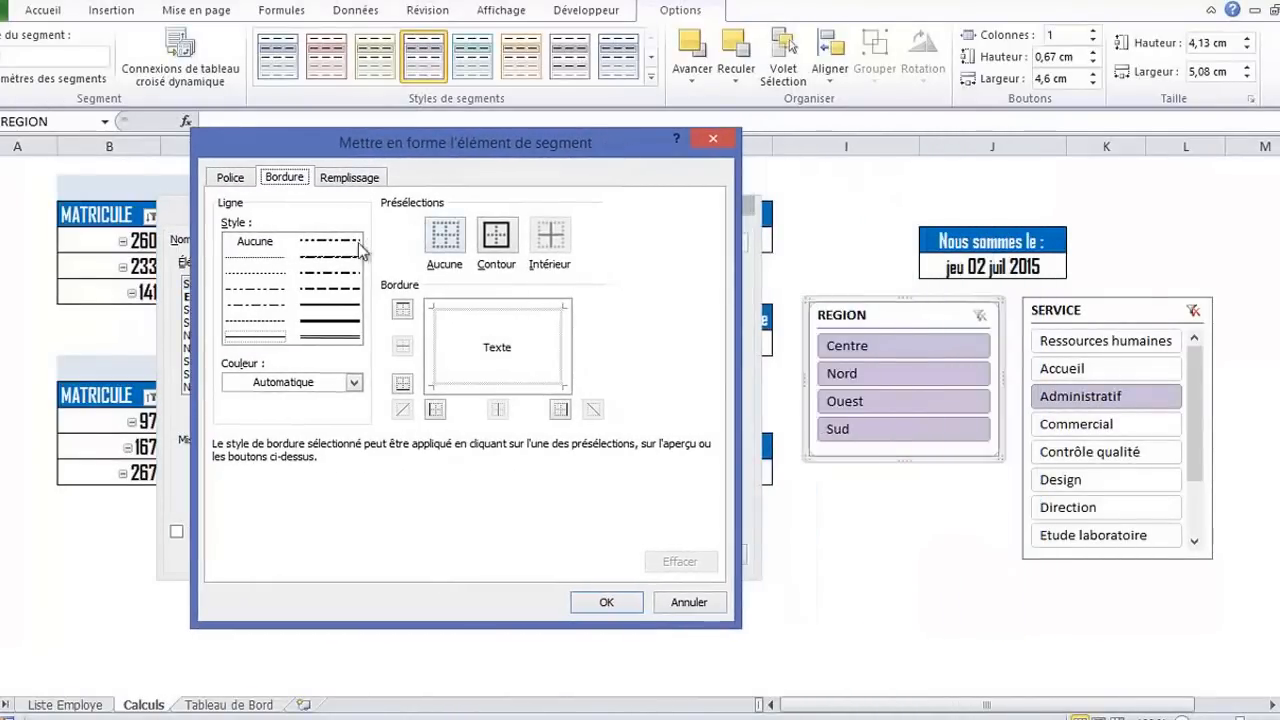
left_click(355, 383)
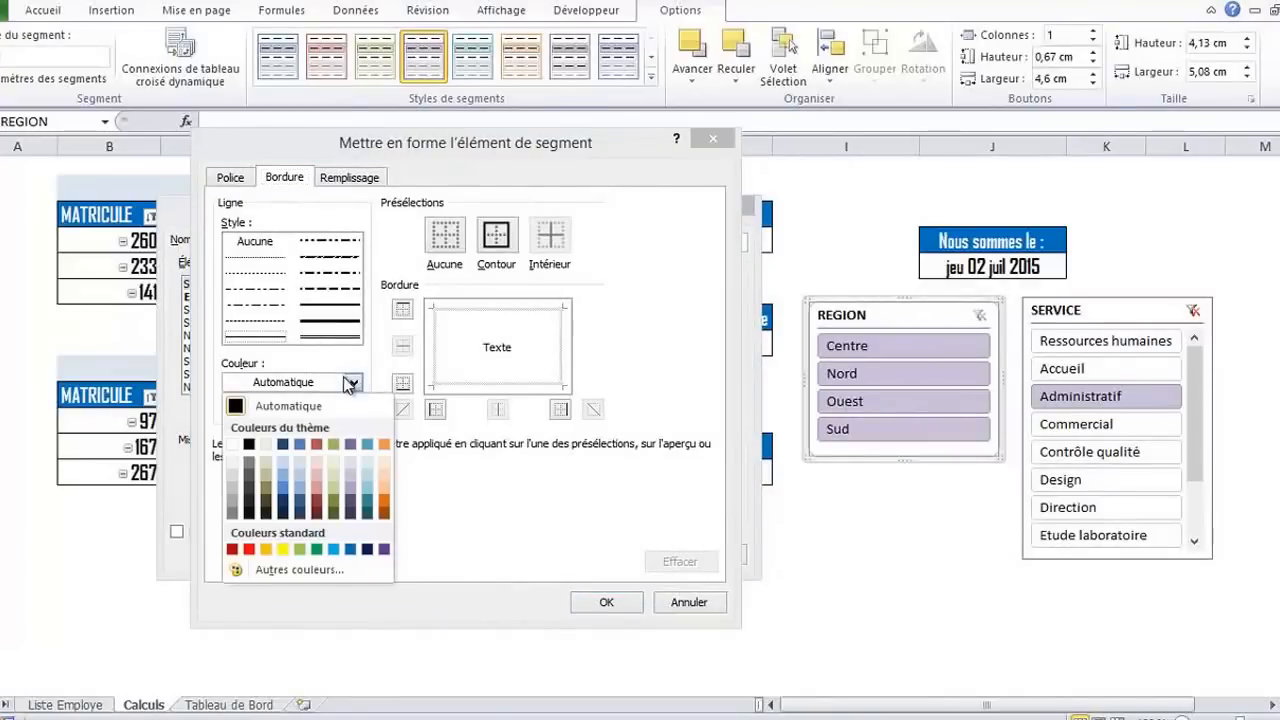
left_click(384, 549)
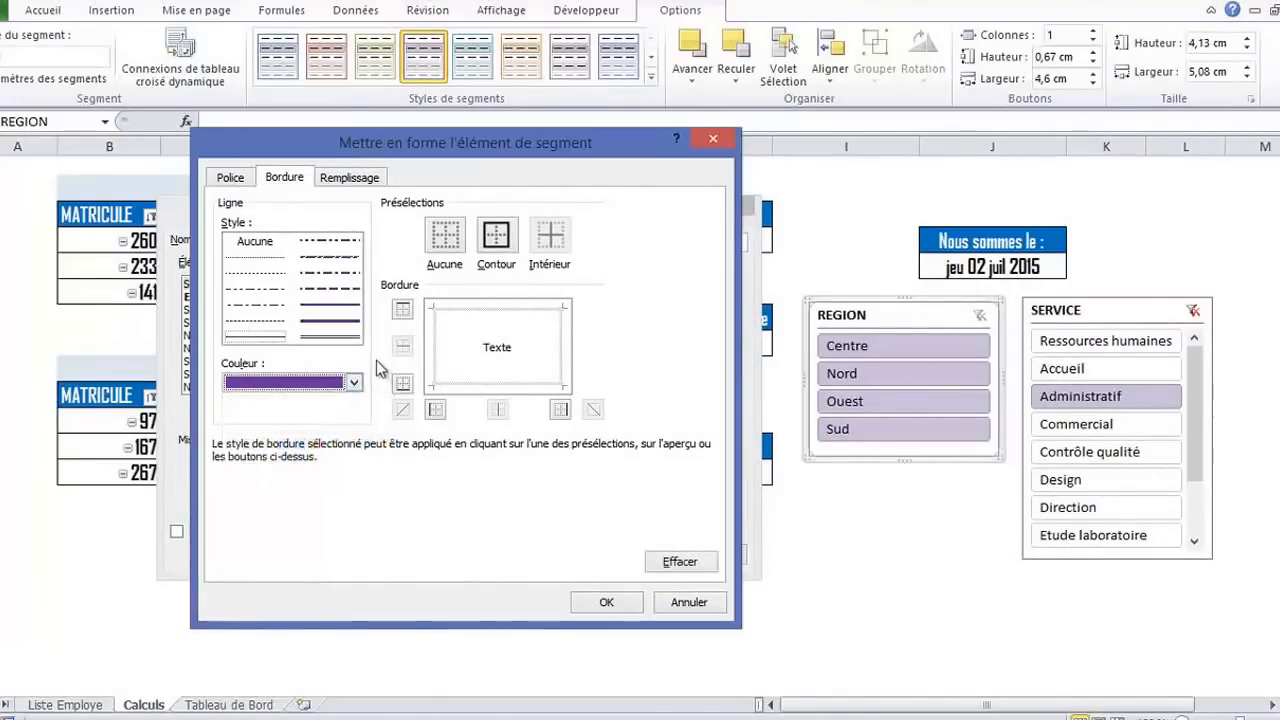
left_click(497, 236)
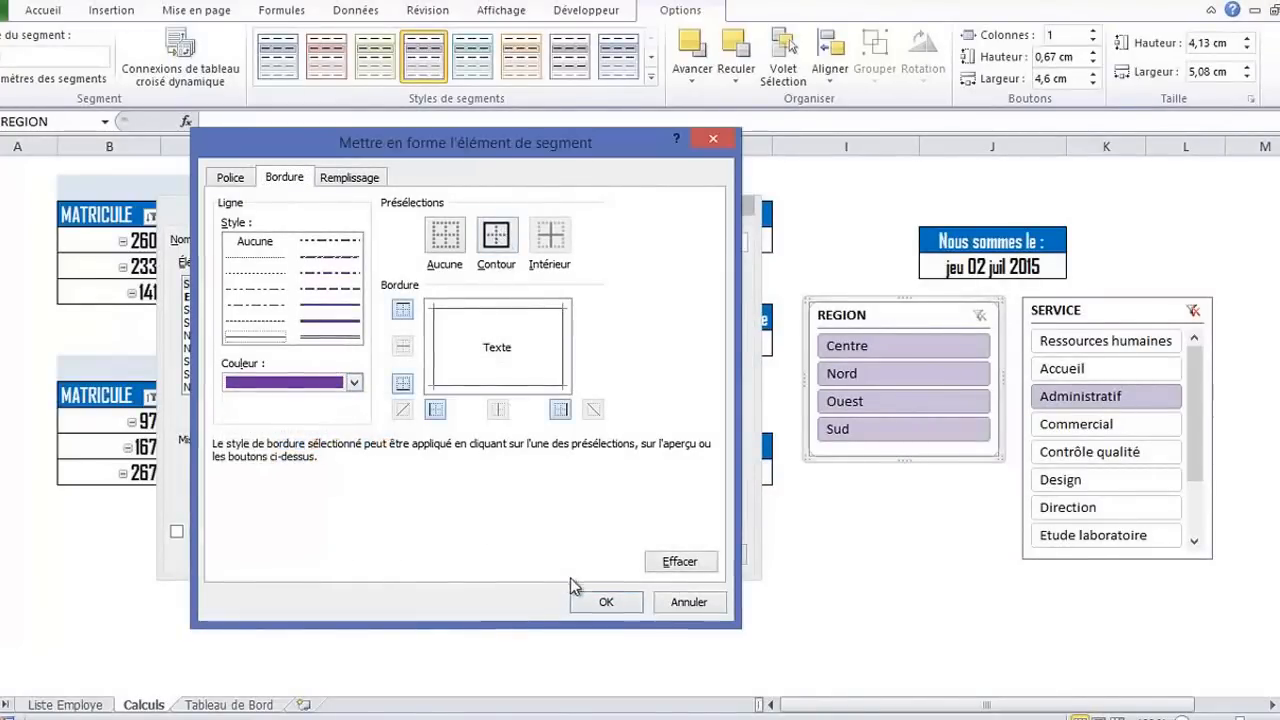
left_click(601, 602)
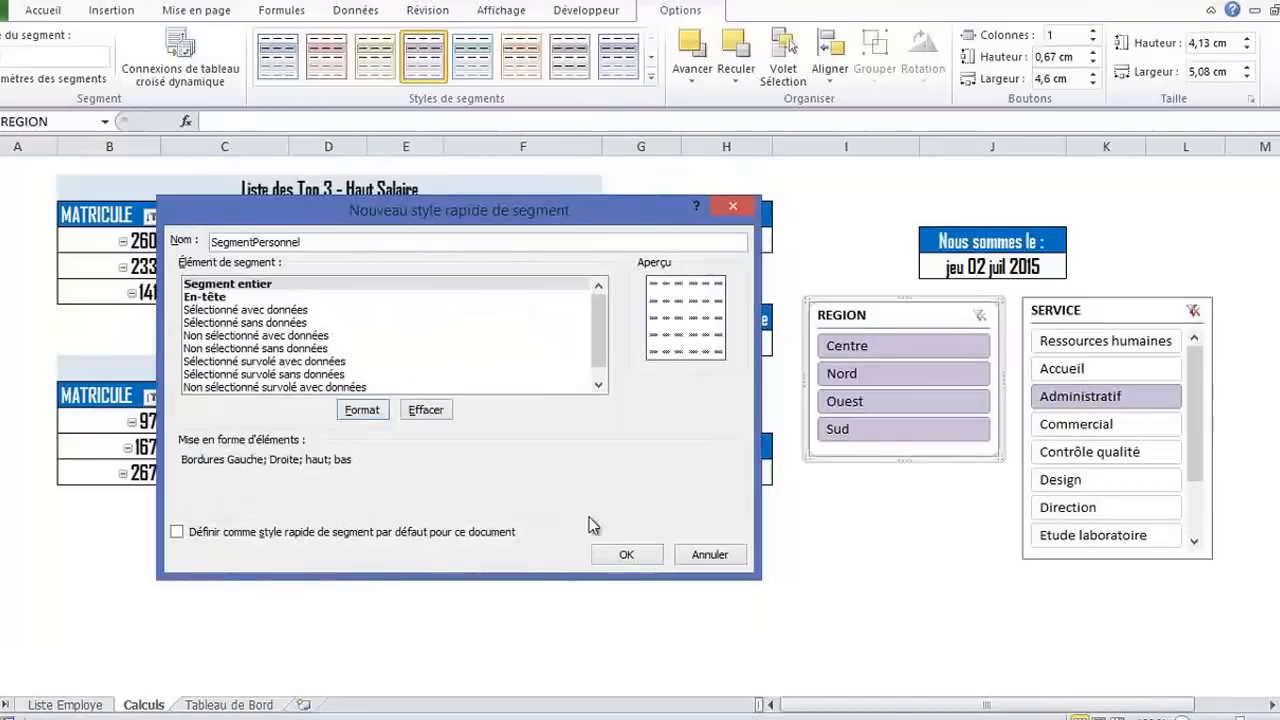
Fill the Sélectionné avec données element with medium blue and save the SegmentPersonnel slicer style
left_click(232, 311)
left_click(362, 410)
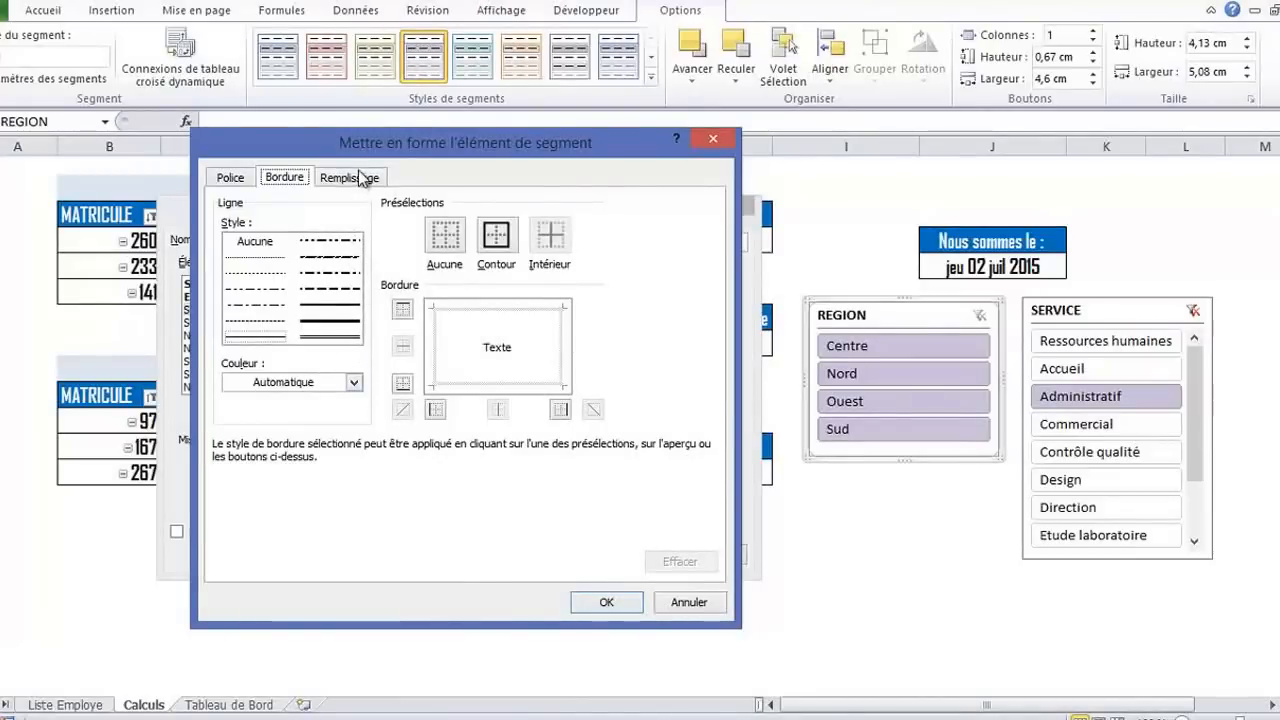
left_click(358, 179)
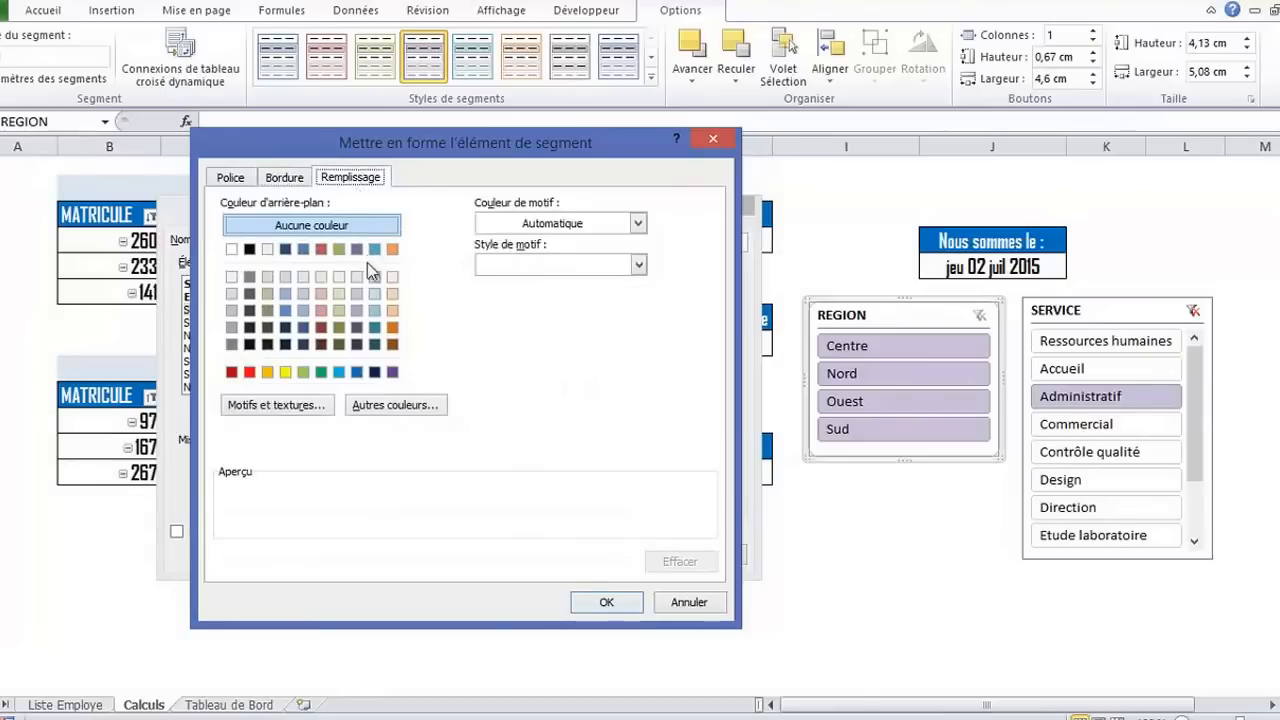
left_click(286, 312)
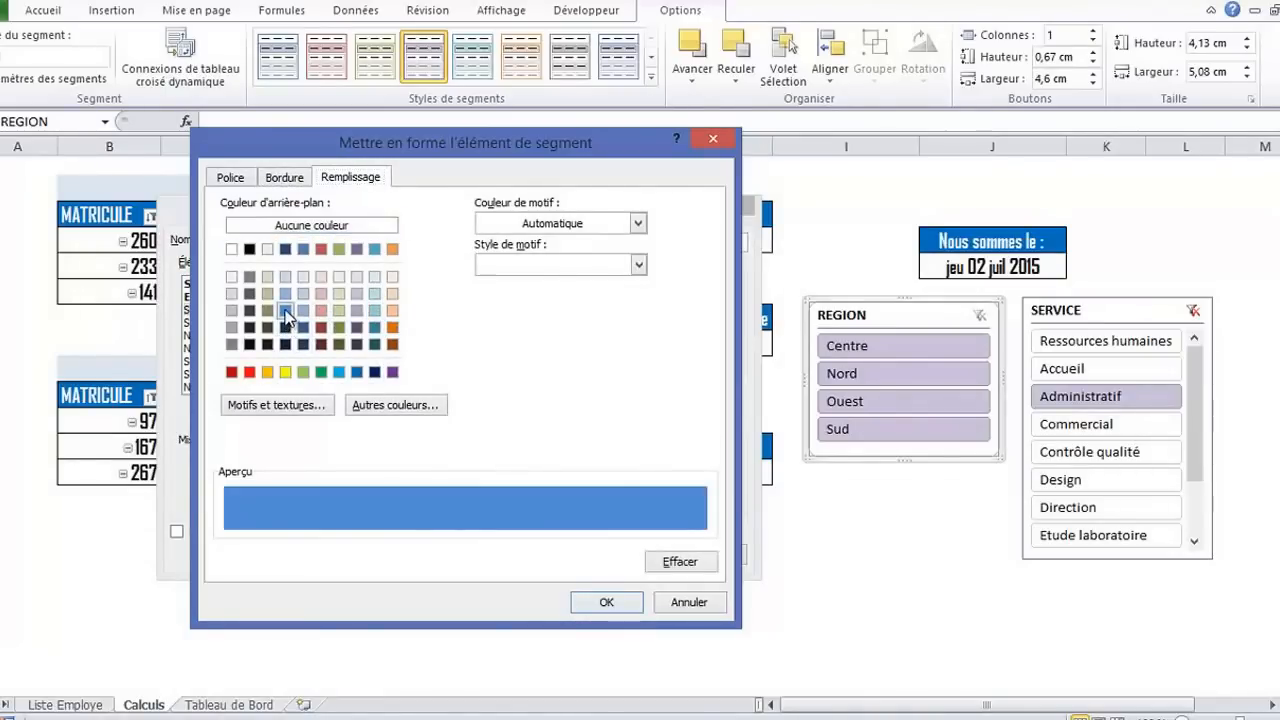
left_click(594, 603)
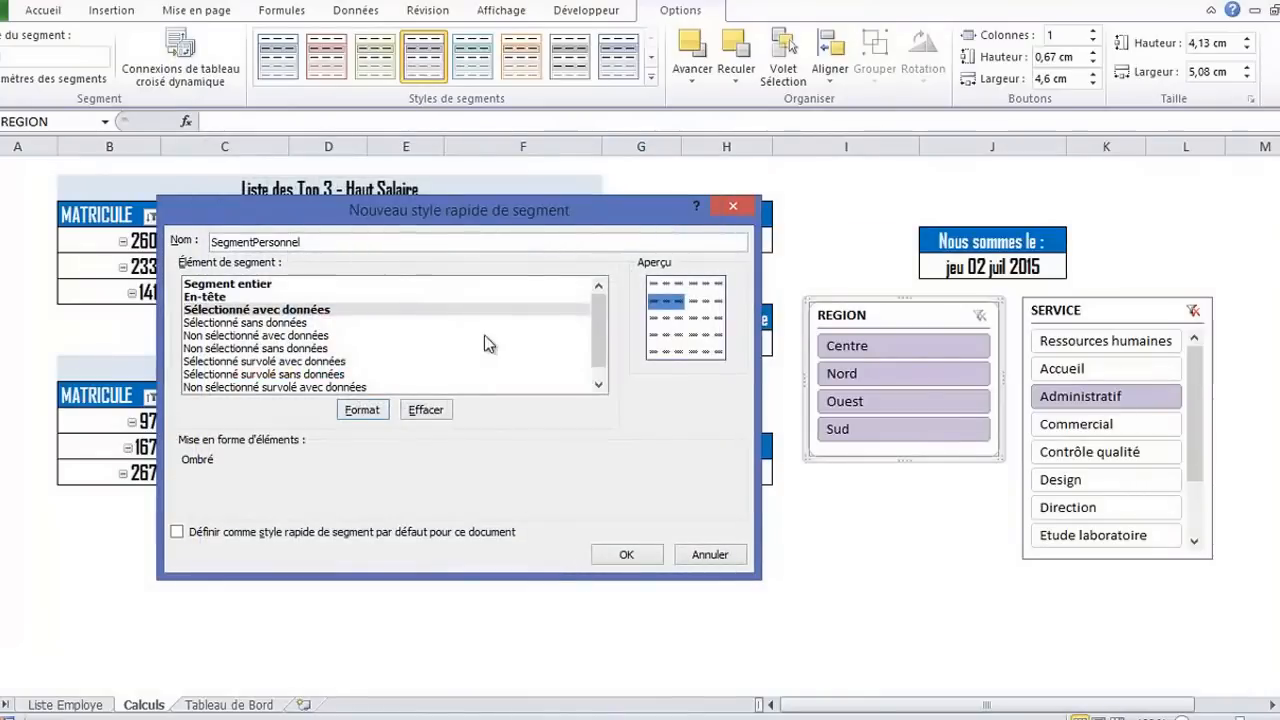
left_click(622, 552)
Filter the pivot tables by the Centre, Nord and Ouest regions in turn
left_click(884, 347)
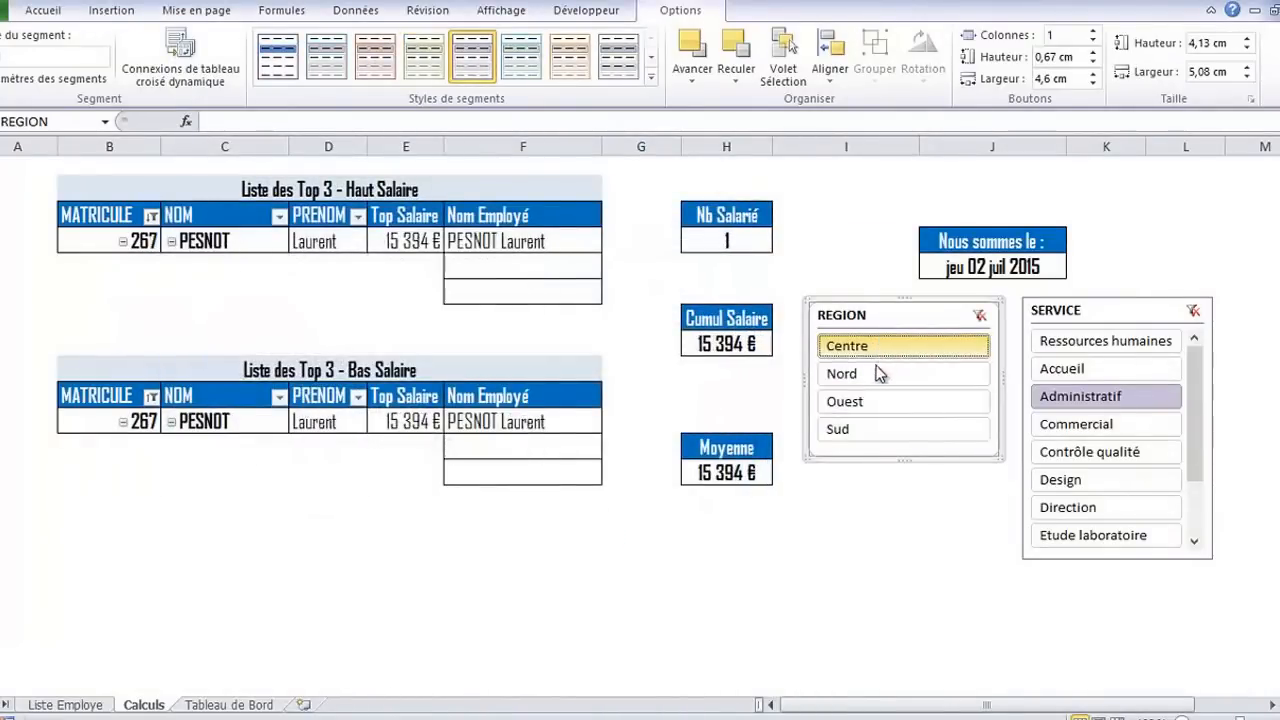
left_click(880, 374)
left_click(880, 401)
left_click(855, 500)
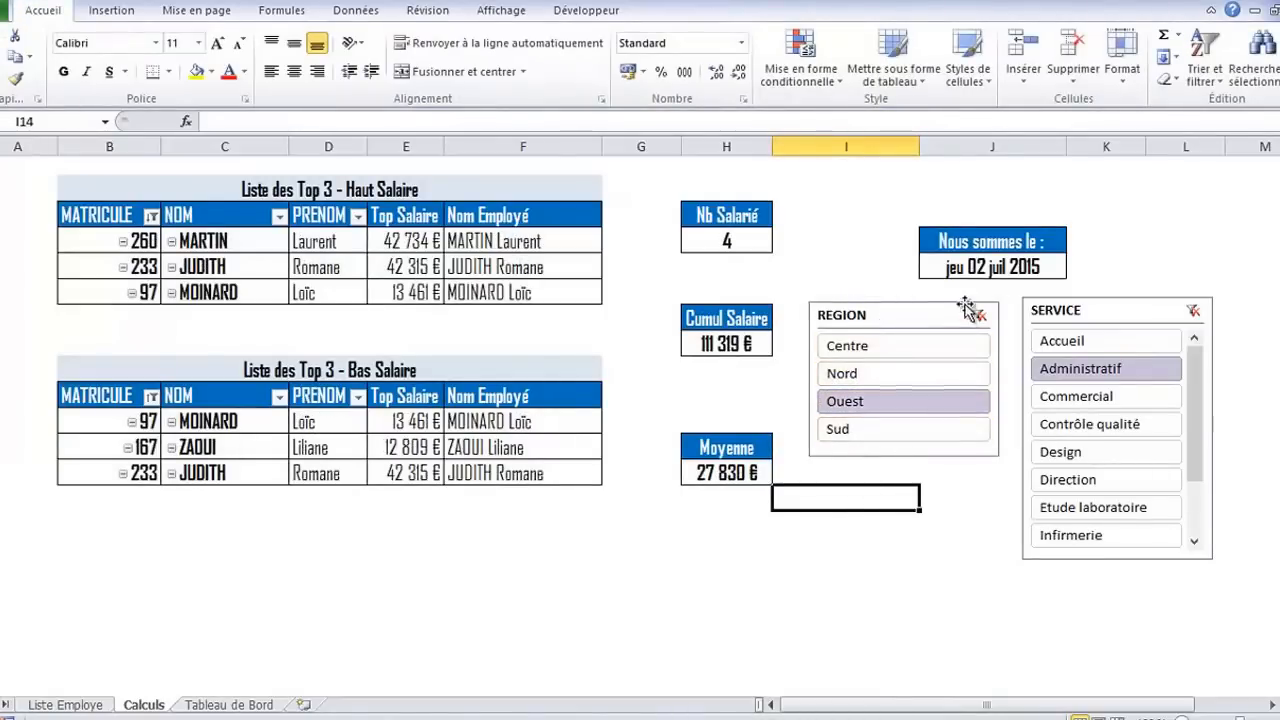
Clear the filters on the REGION and SERVICE slicers
left_click(896, 312)
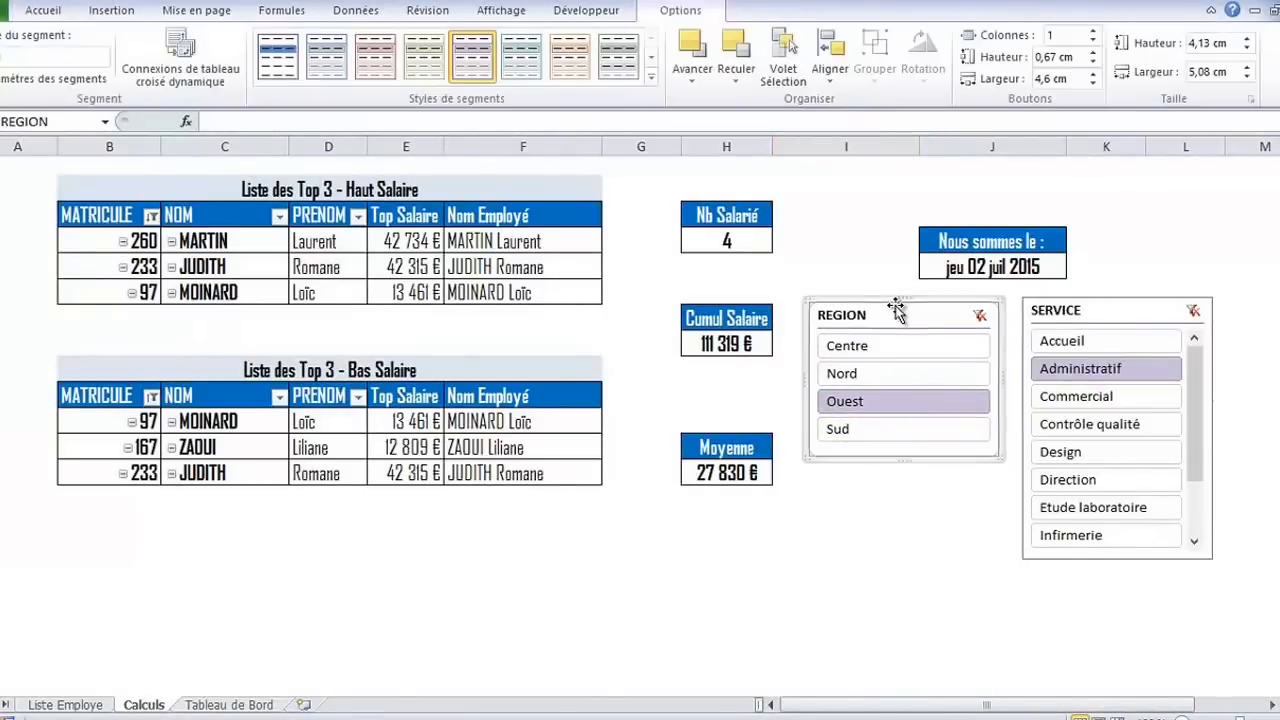
left_click(979, 316)
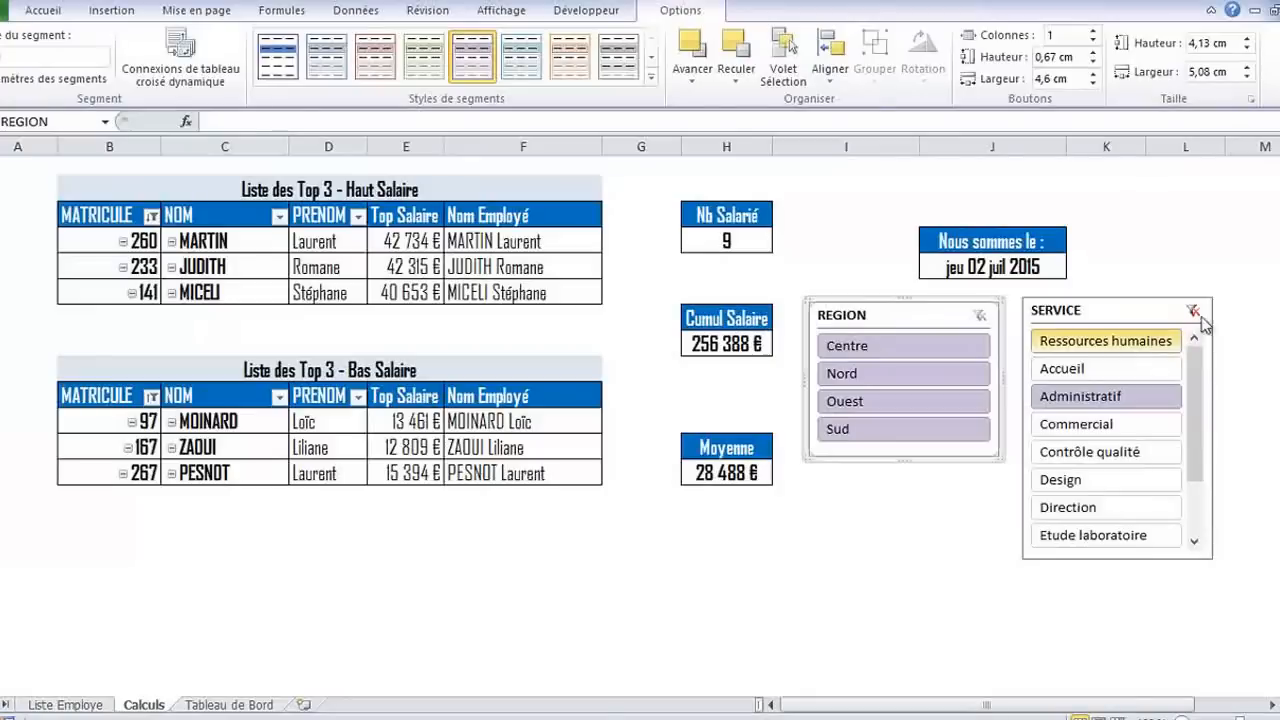
left_click(1196, 311)
left_click(894, 532)
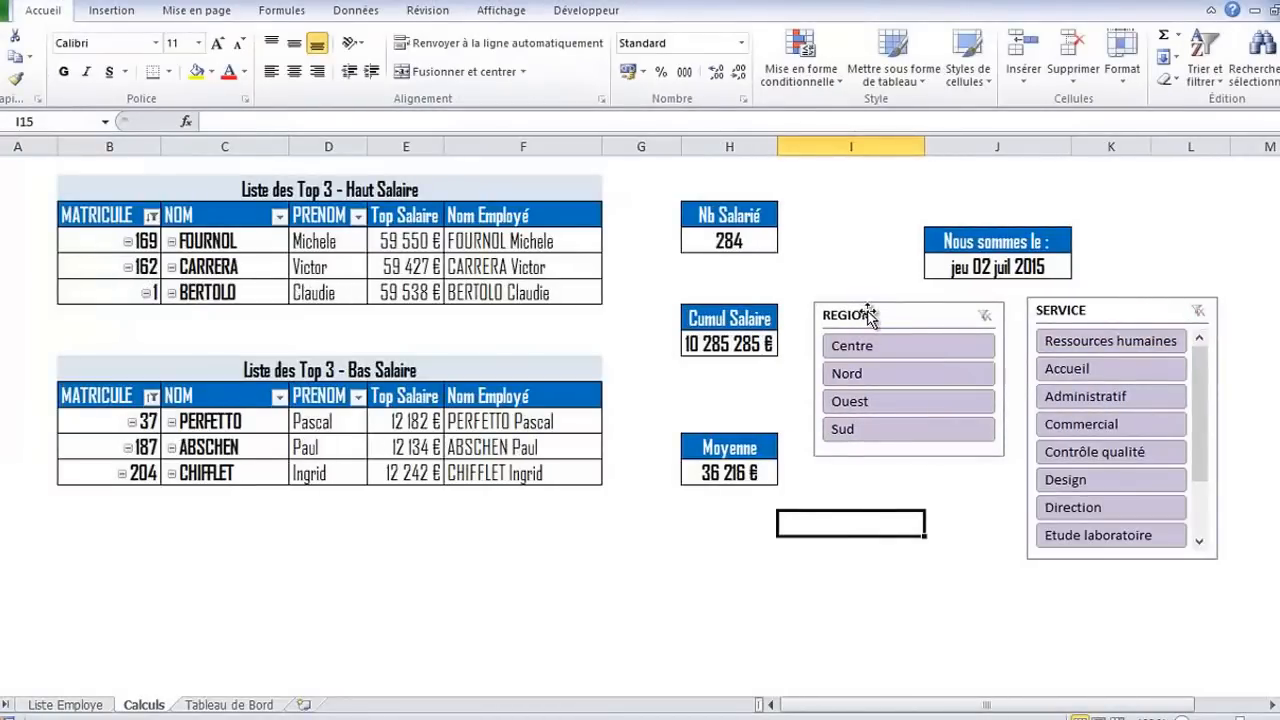
Arrange the REGION slicer's buttons in 2 columns and shorten the slicer to about 2.78 cm high
left_click(922, 316)
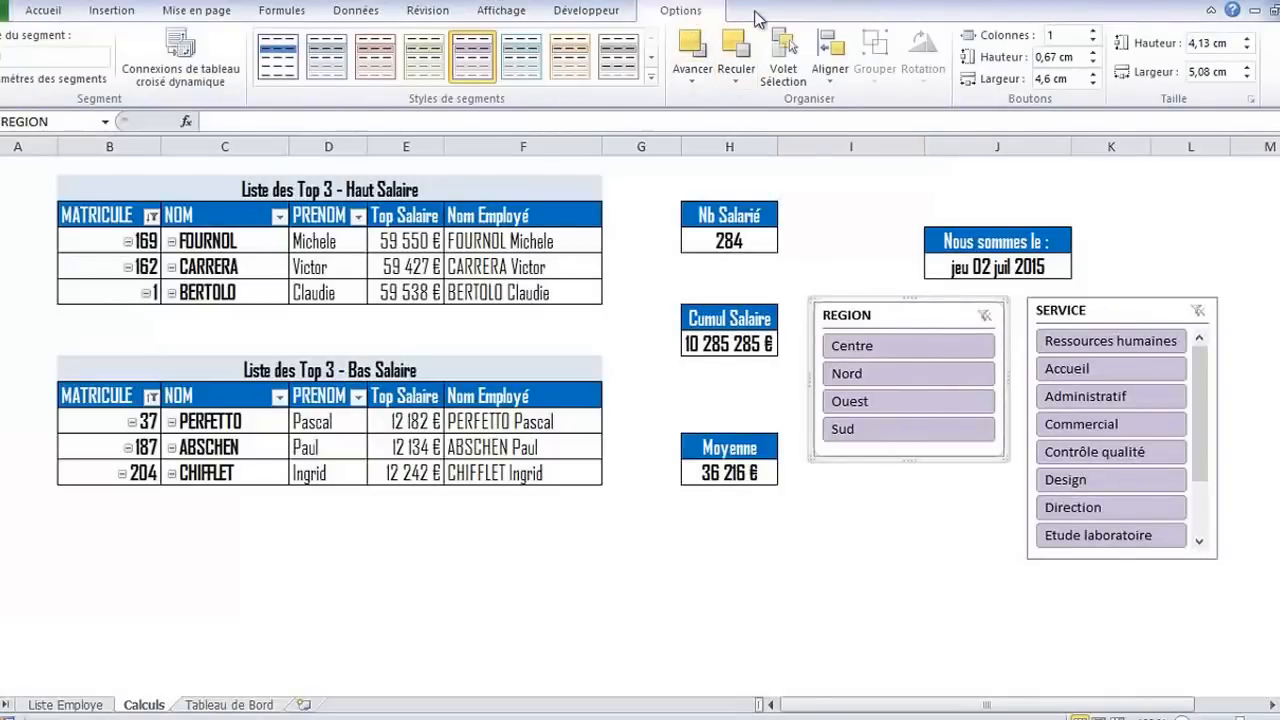
left_click(1094, 31)
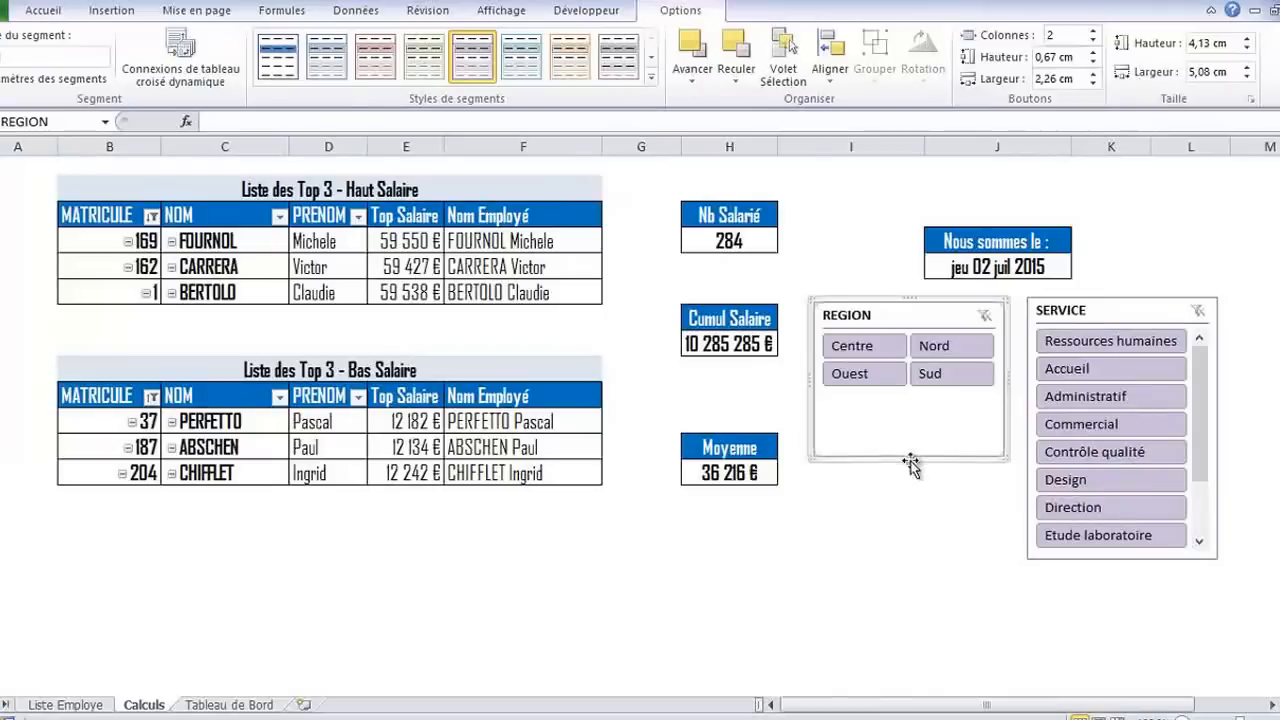
left_click_drag(909, 463, 907, 420)
Move the REGION and SERVICE slicers slightly lower on the Calculs sheet, keeping their upper edges roughly level
left_click_drag(914, 316, 929, 307)
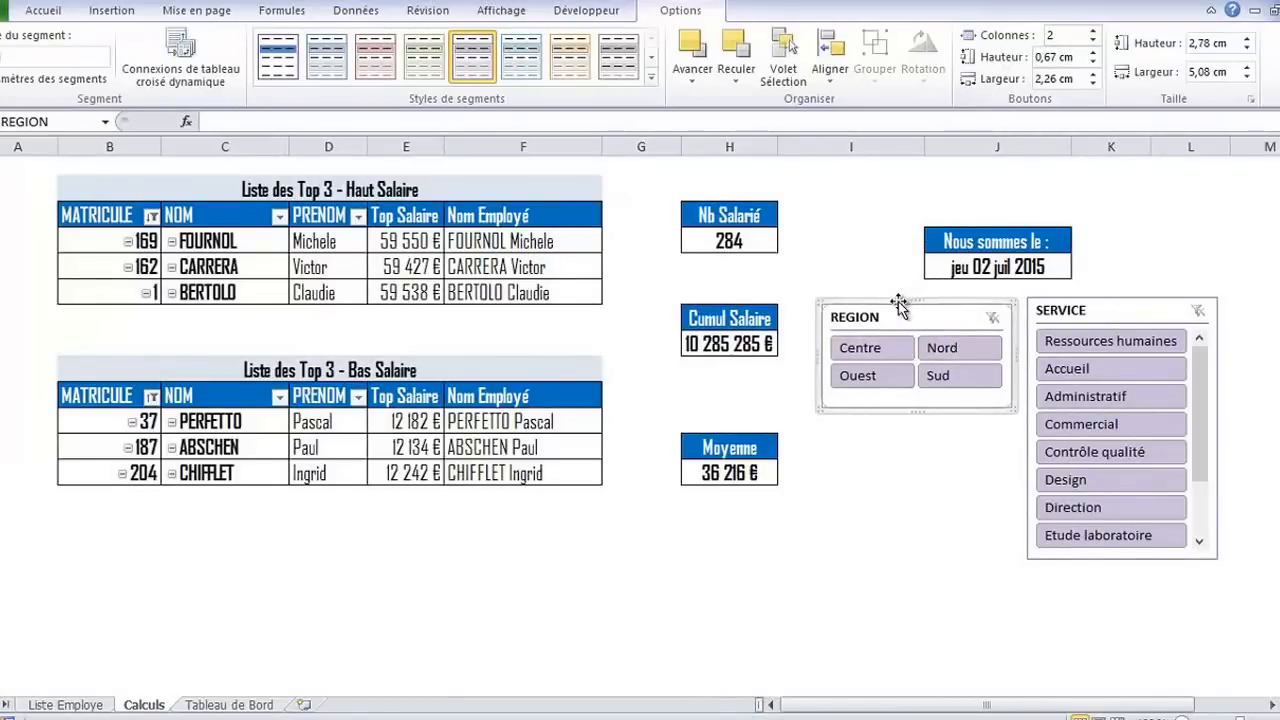
left_click_drag(895, 300, 894, 329)
left_click_drag(1090, 310, 1088, 342)
left_click(910, 484)
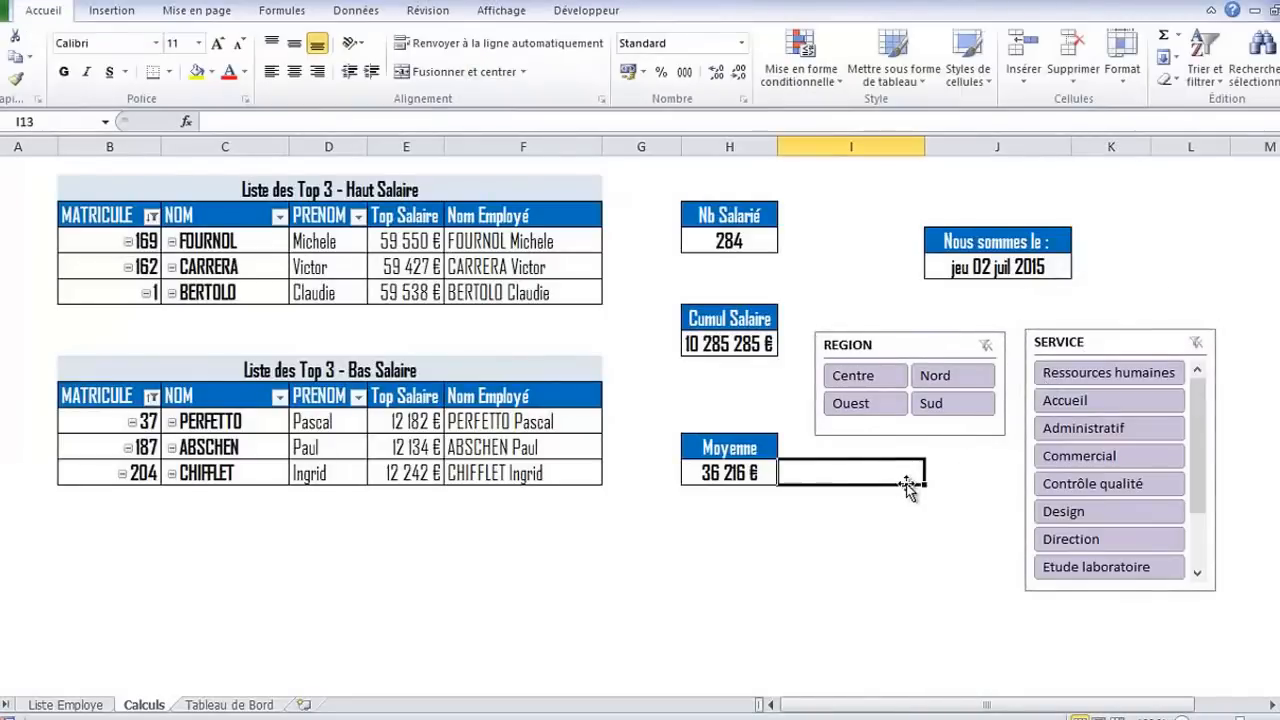
left_click(910, 331)
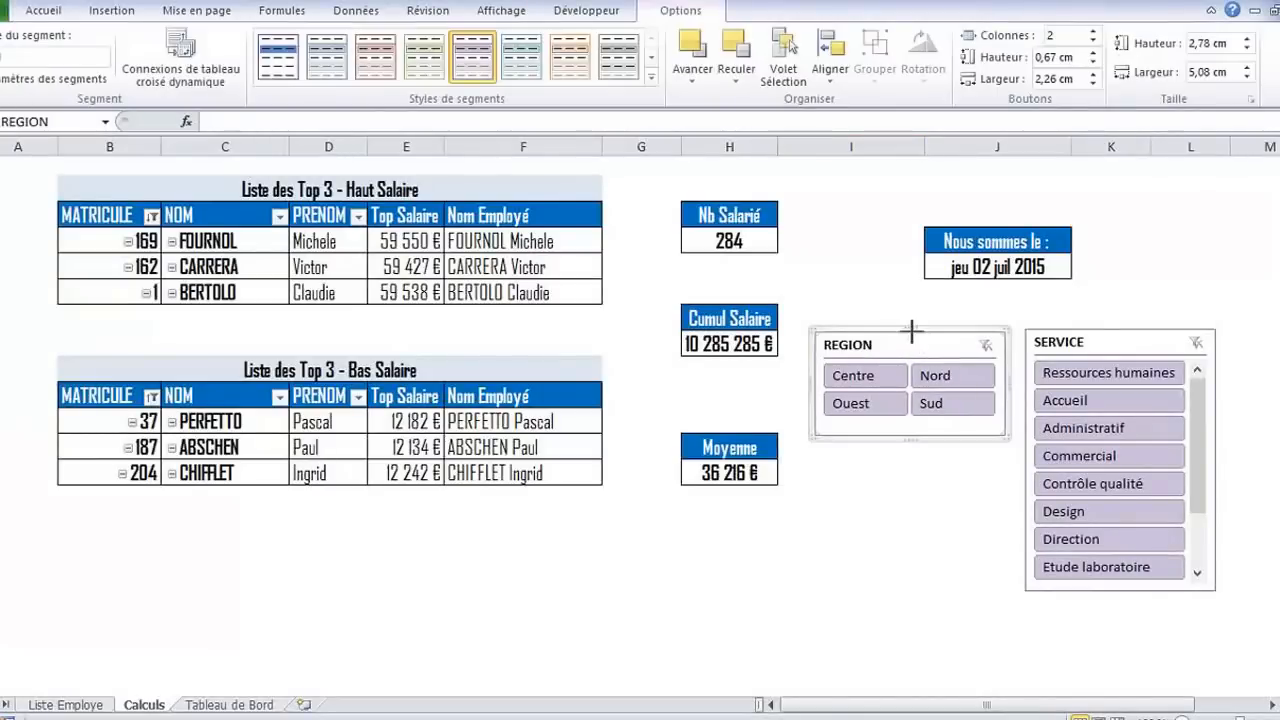
left_click(942, 517)
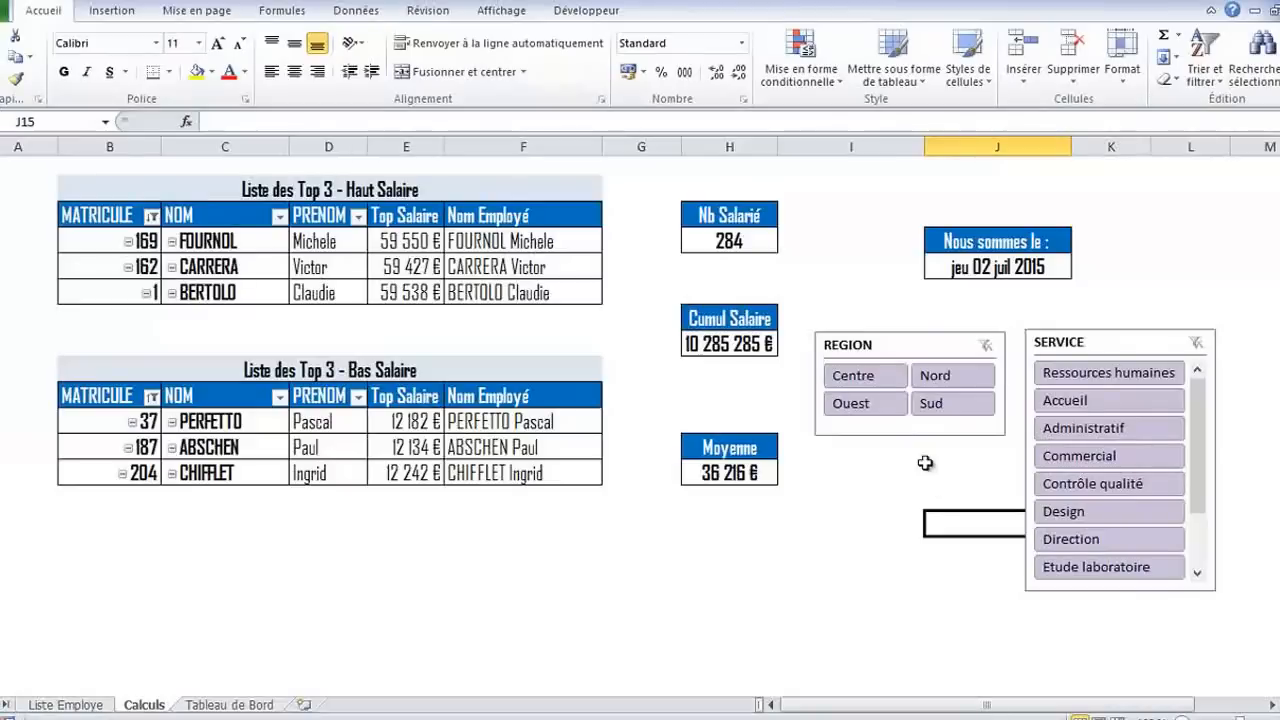
Move the REGION slicer from the Calculs sheet to the Tableau de Bord sheet, placing it beside the menu below the title banner
left_click(936, 338)
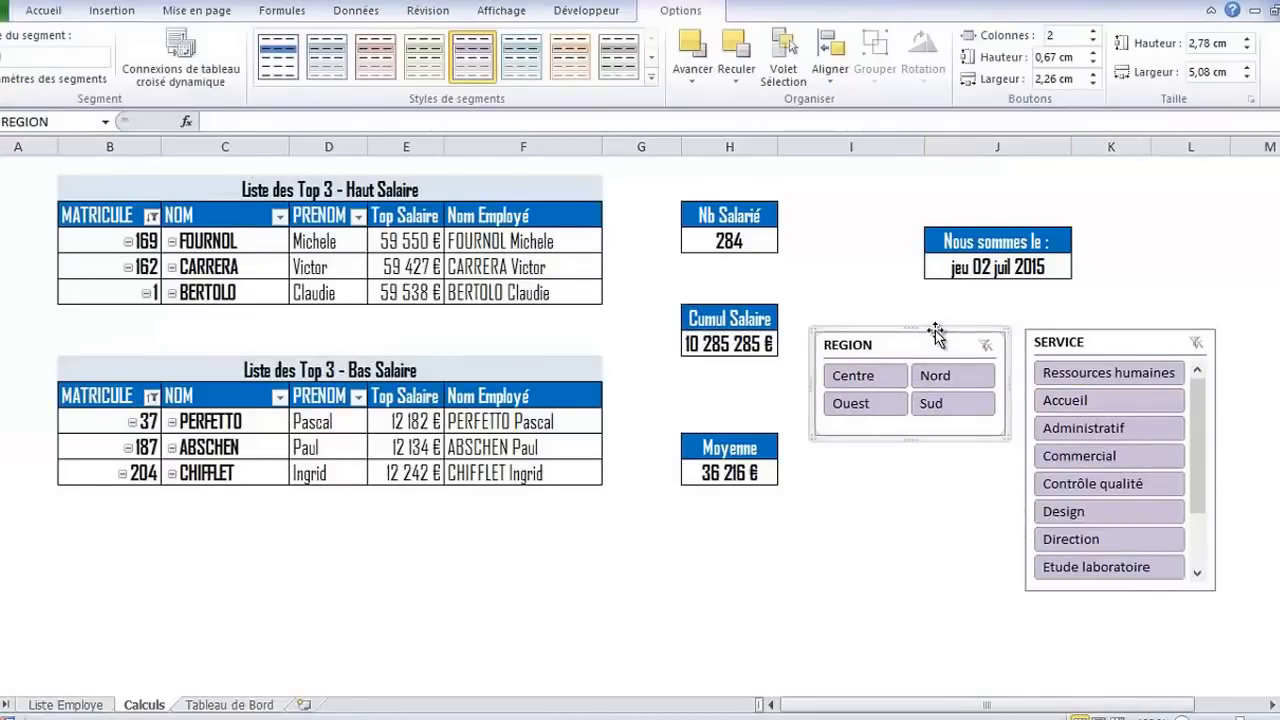
key("Delete")
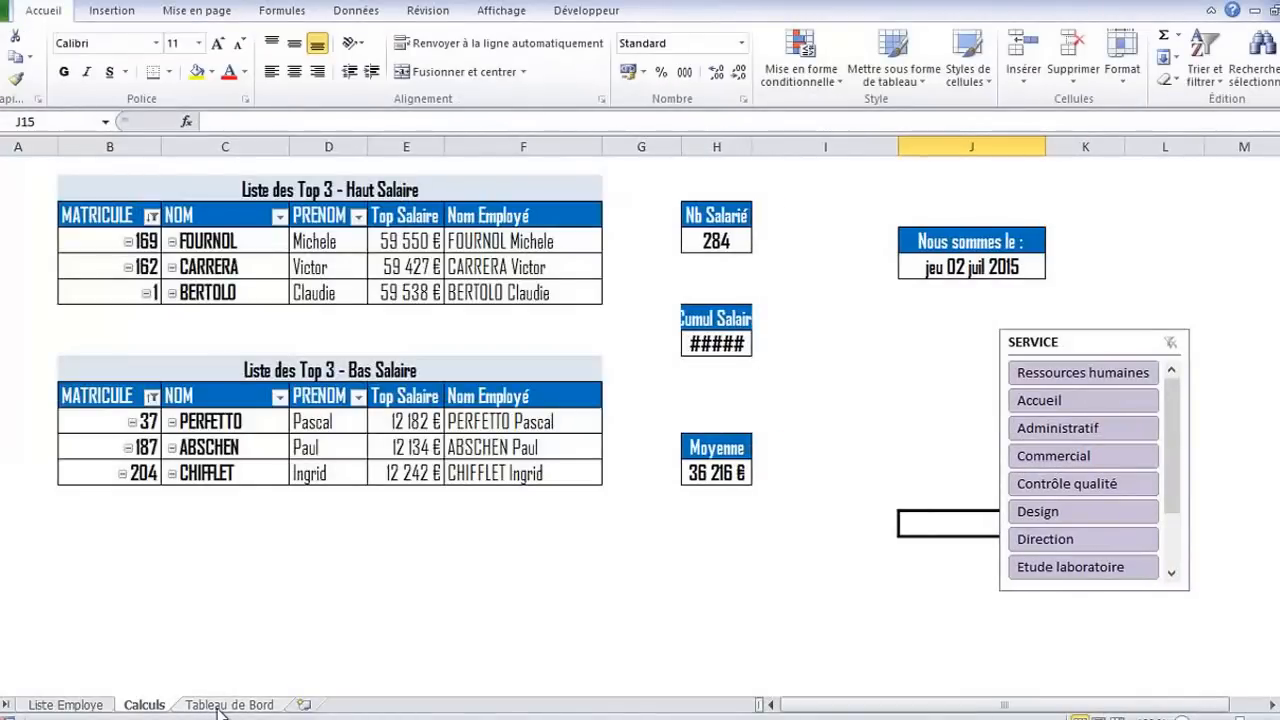
left_click(220, 705)
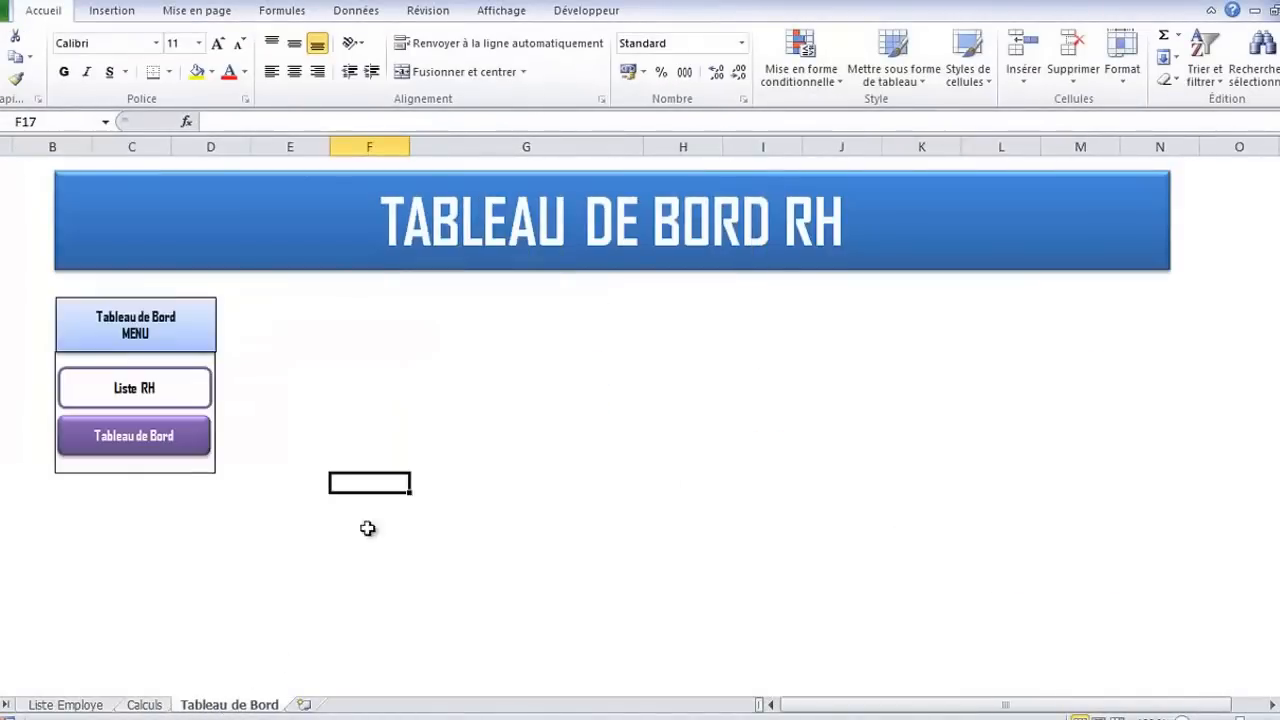
left_click(387, 326)
key("ctrl+v")
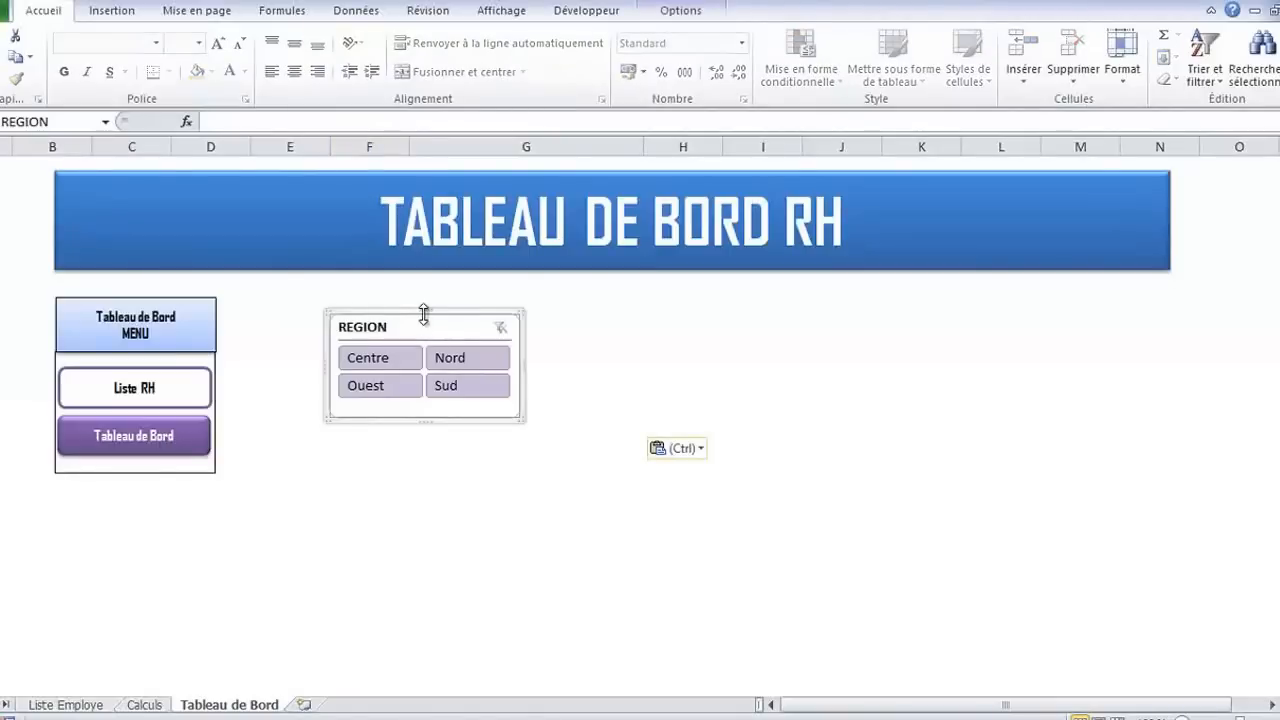
left_click_drag(454, 314, 468, 313)
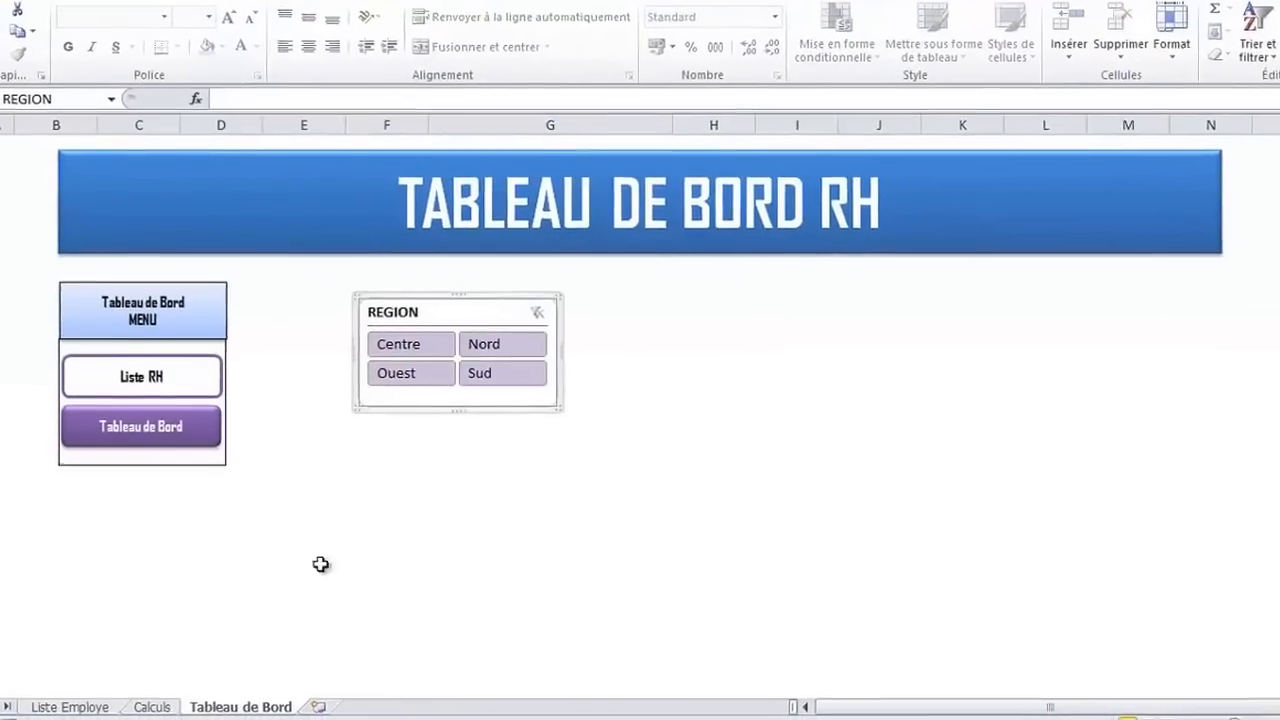
Cut the SERVICE slicer from the Calculs sheet
left_click(68, 705)
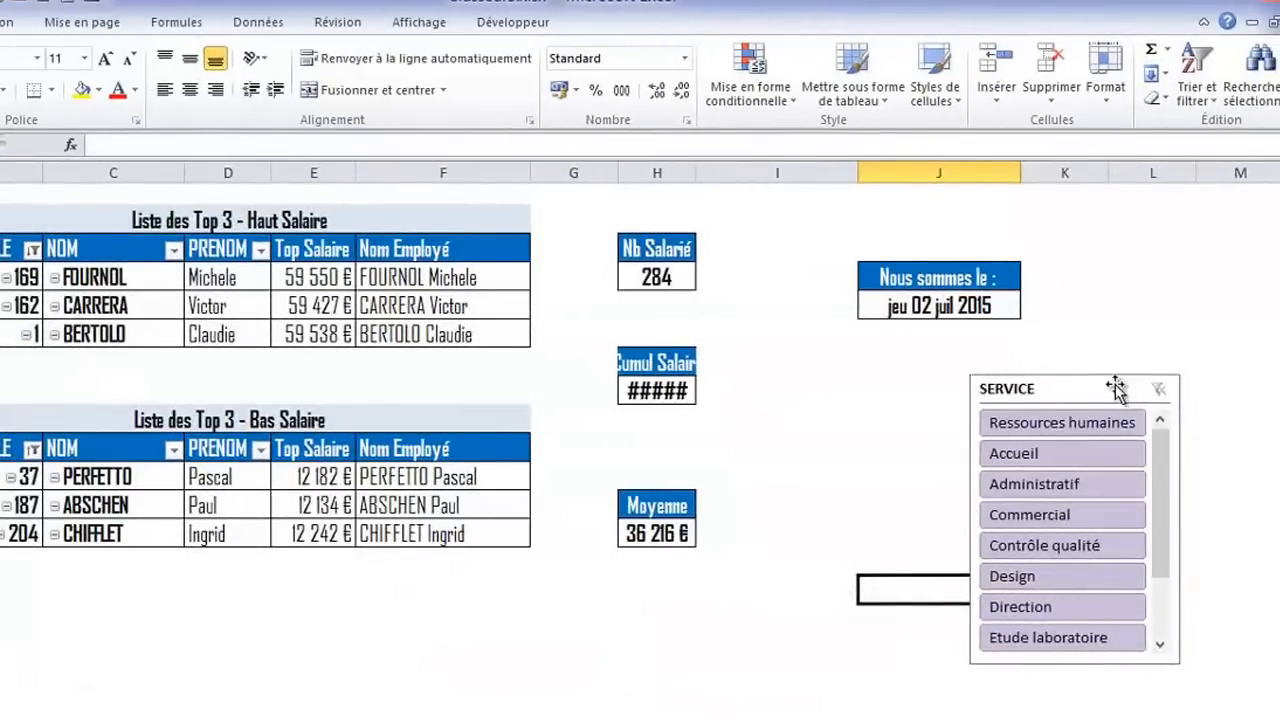
left_click(1114, 386)
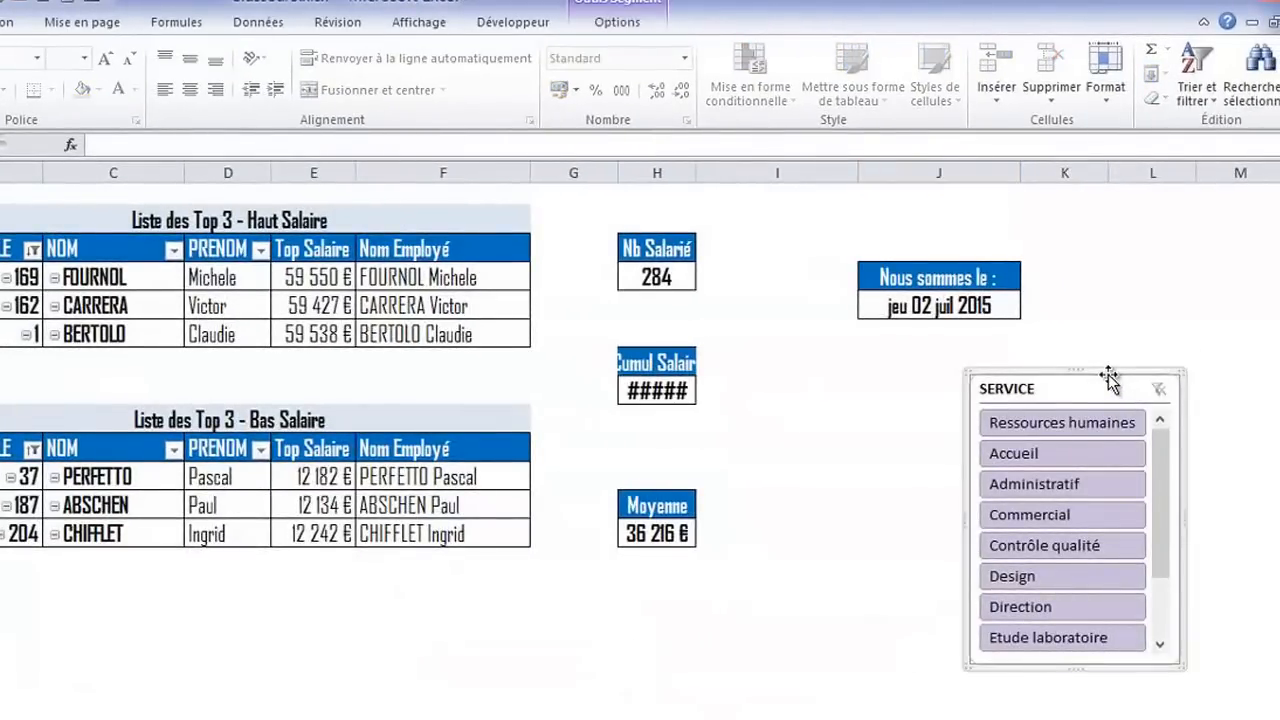
key("ctrl+x")
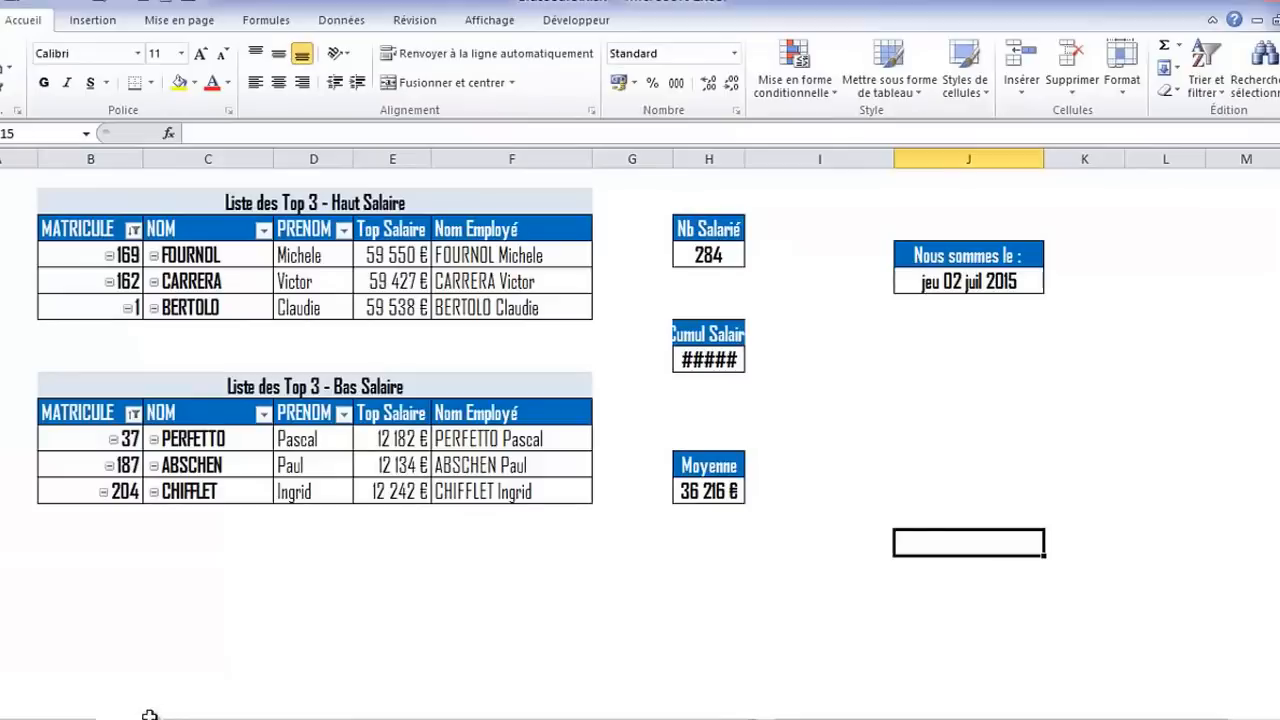